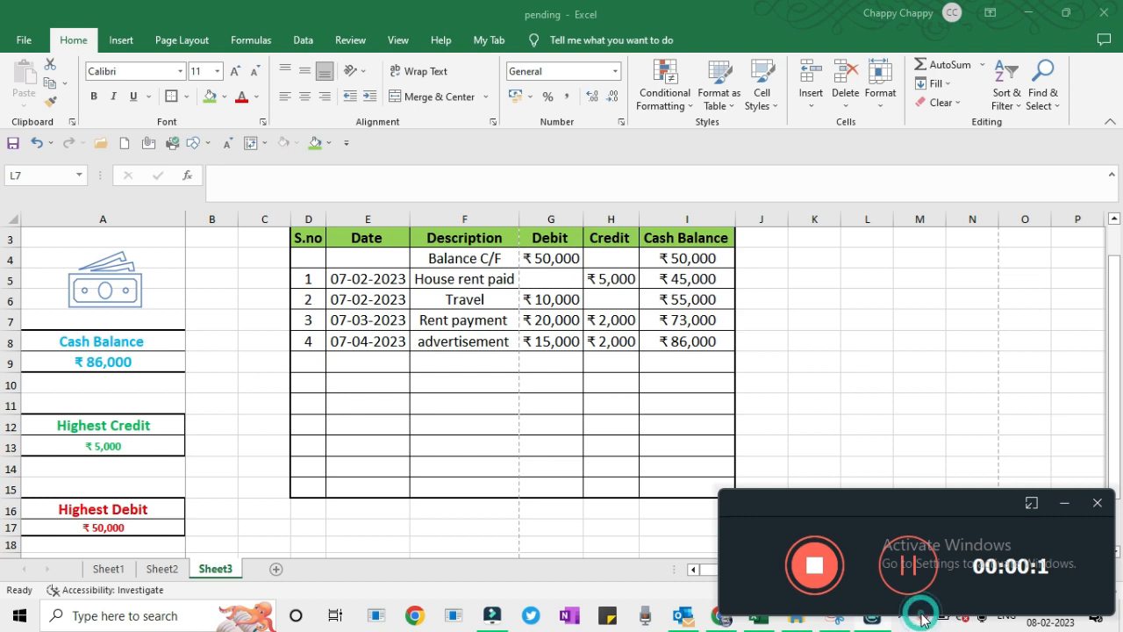
{"action": "left_click", "coordinate": [1064, 505]}
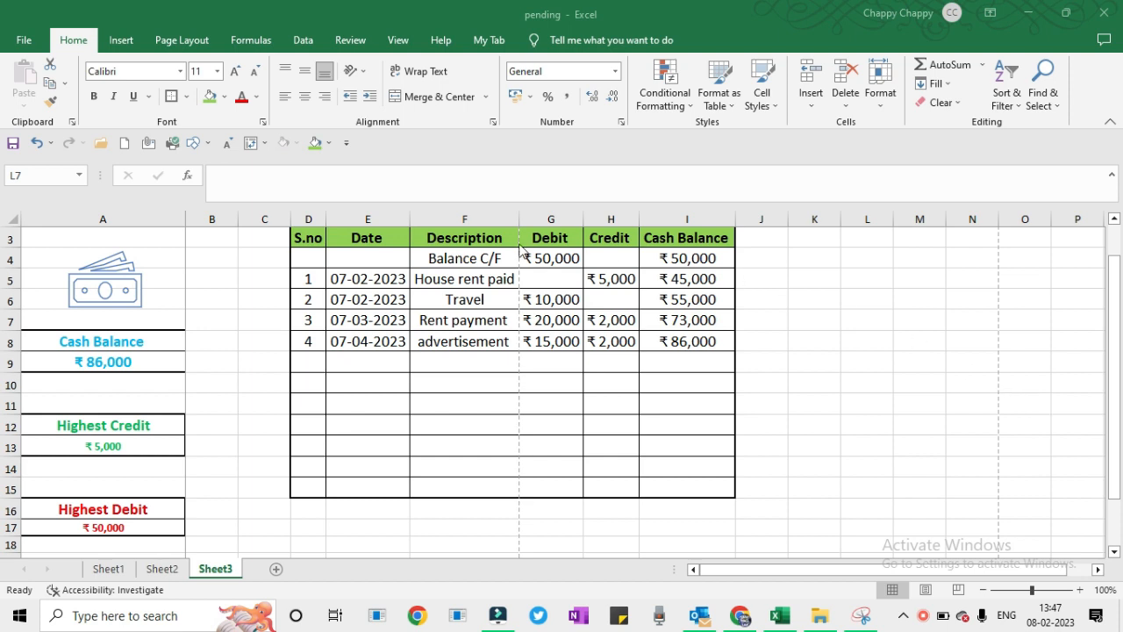
{"action": "left_click", "coordinate": [682, 258]}
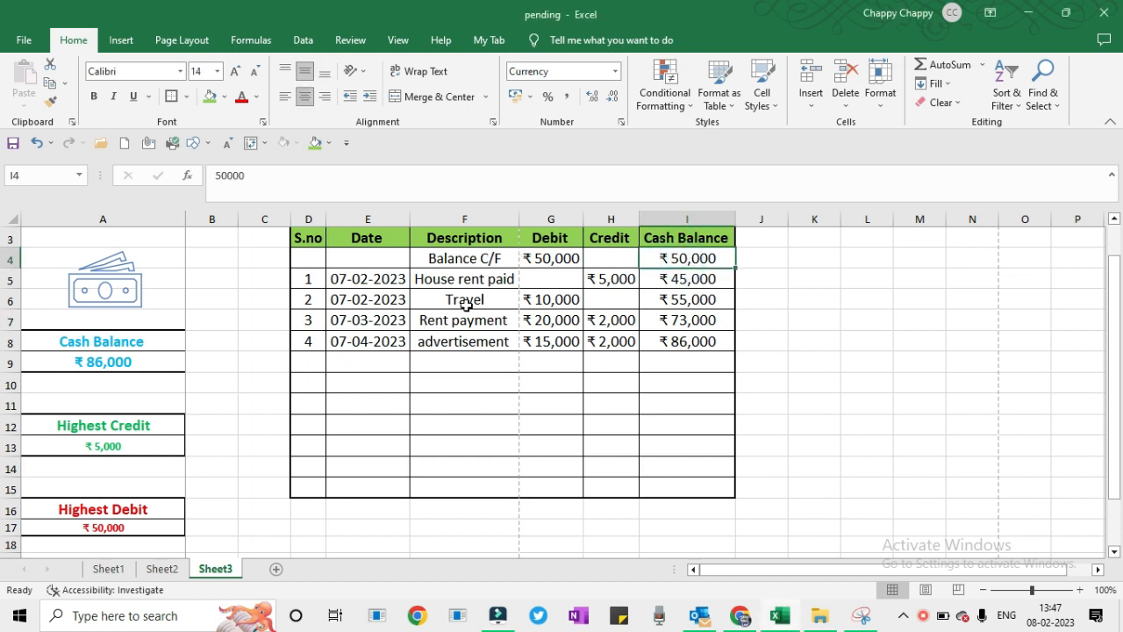
{"action": "left_click", "coordinate": [208, 243]}
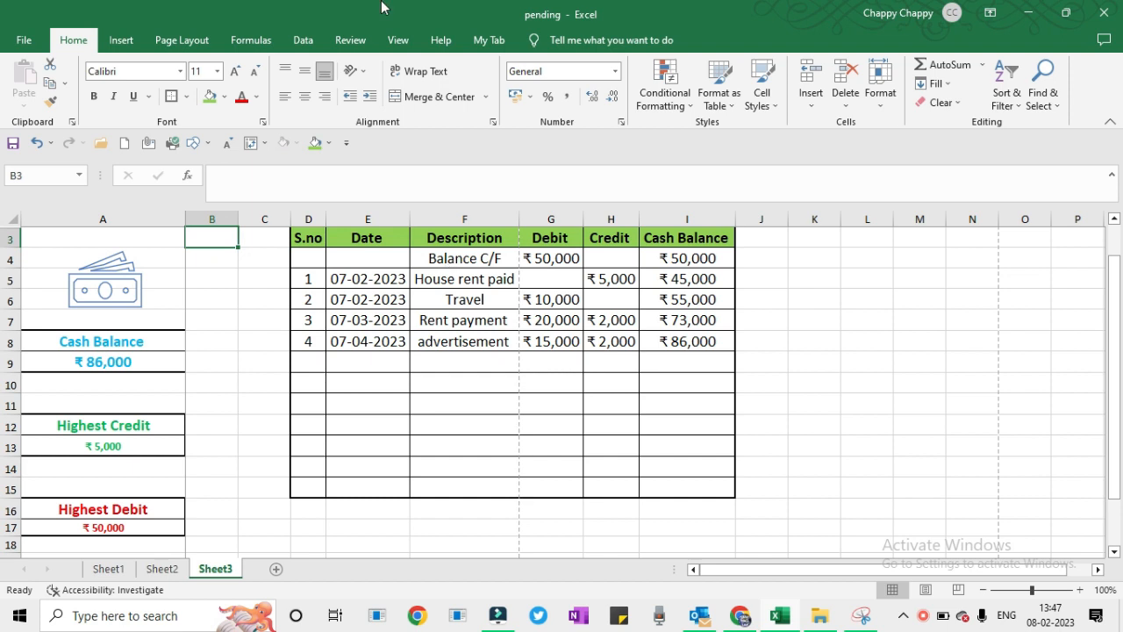
Hide the row and column headings and the gridlines on Sheet3.
{"action": "left_click", "coordinate": [397, 40]}
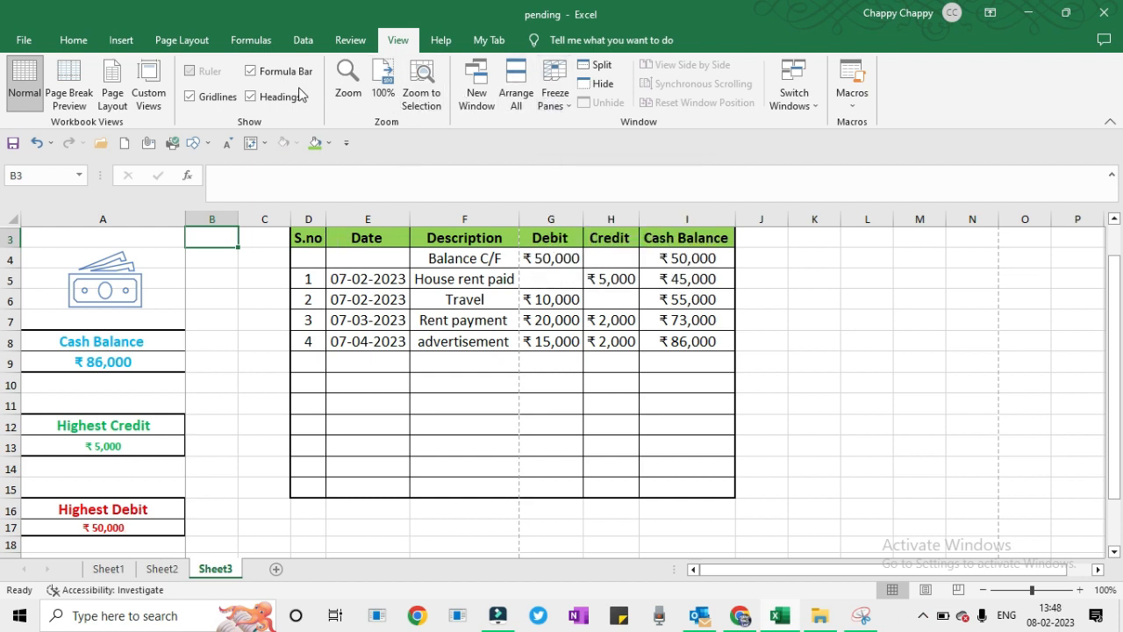
{"action": "left_click", "coordinate": [252, 96]}
{"action": "left_click", "coordinate": [226, 100]}
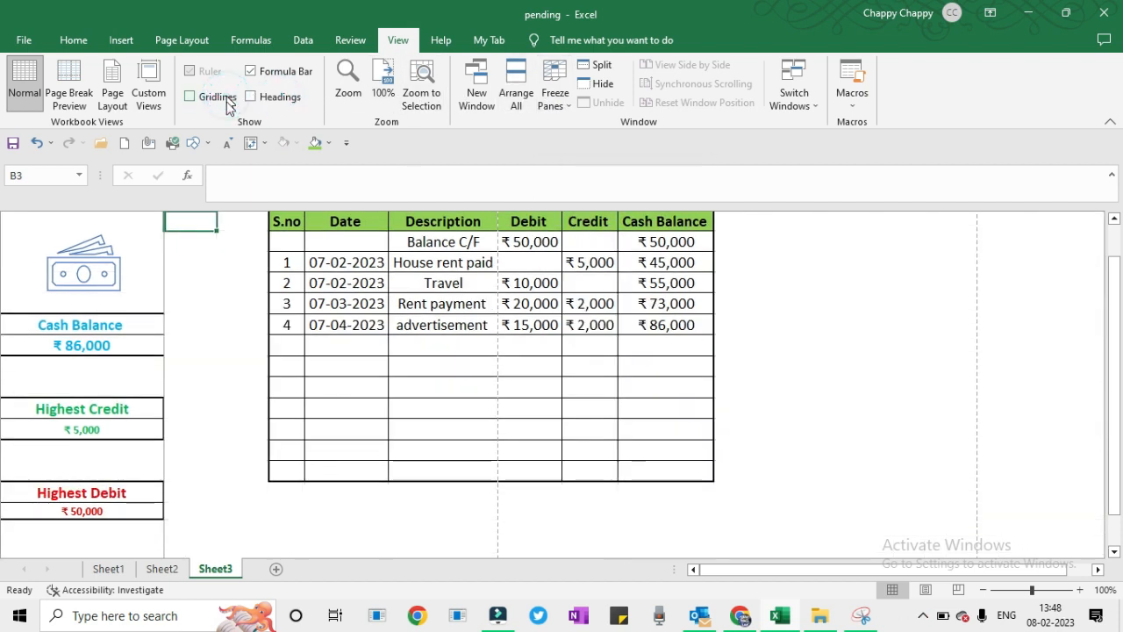
{"action": "left_click", "coordinate": [254, 283]}
{"action": "left_click", "coordinate": [808, 411]}
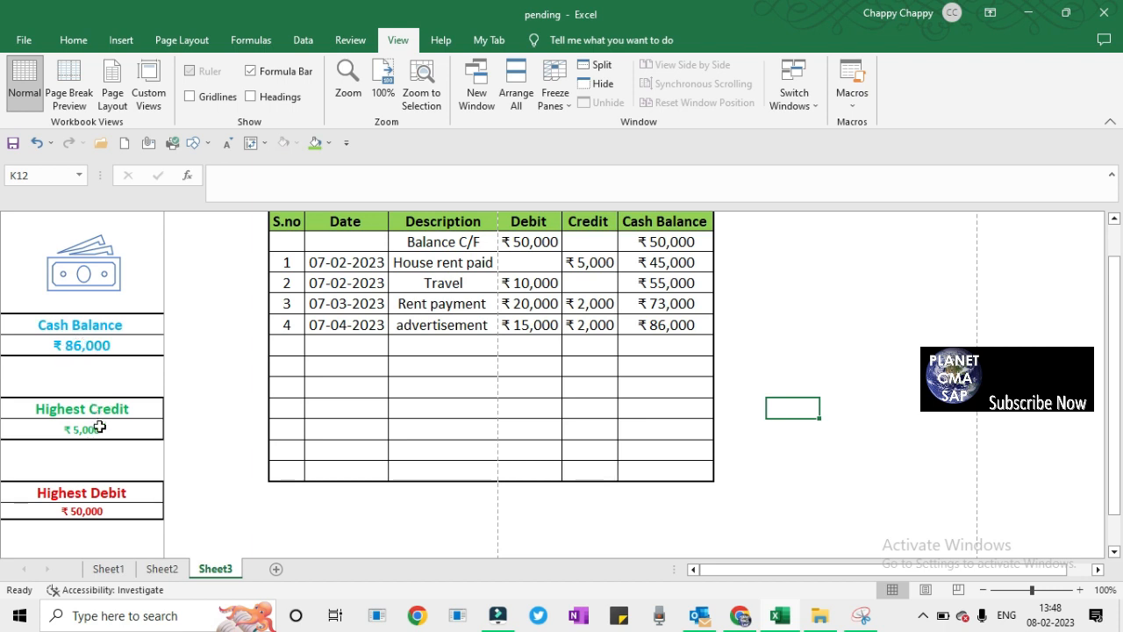
Examine the sample cash book's entries, its Cash Balance formulas, and the Cash Balance, Highest Credit and Highest Debit summary cells.
{"action": "left_click", "coordinate": [349, 258]}
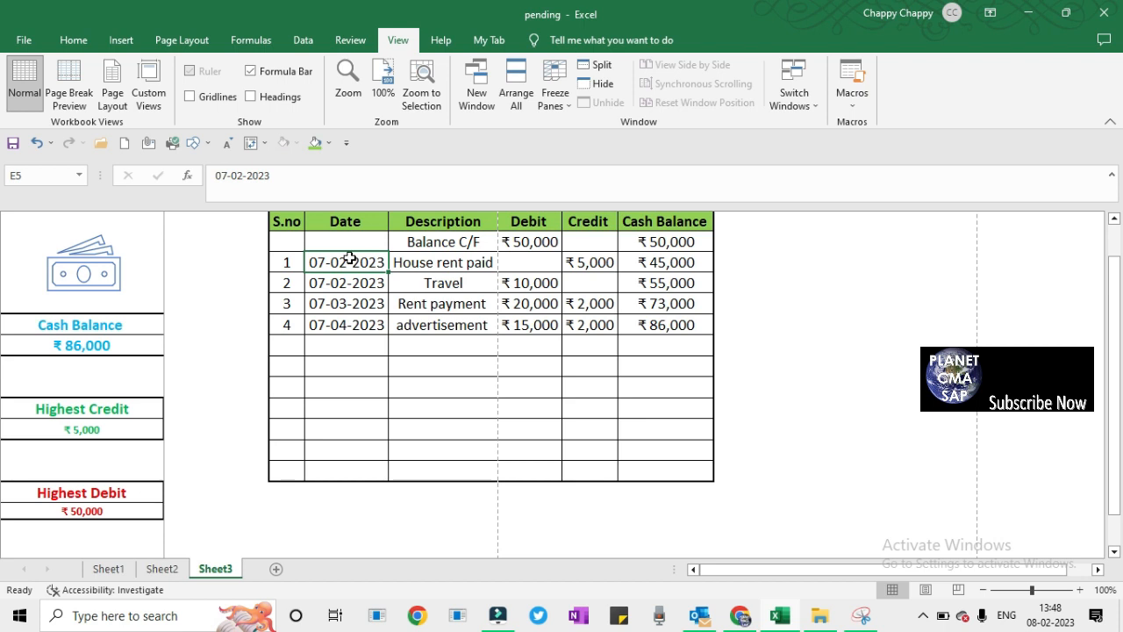
{"action": "key", "text": "Right"}
{"action": "key", "text": "Right"}
{"action": "key", "text": "Right"}
{"action": "key", "text": "Right"}
{"action": "key", "text": "Right"}
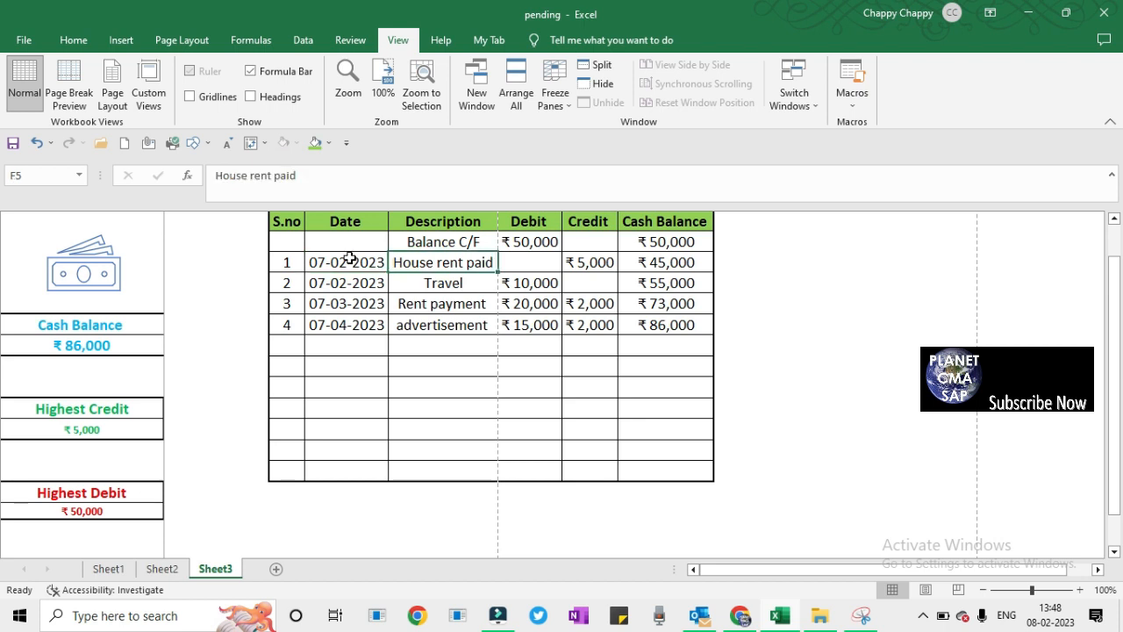
{"action": "key", "text": "Left"}
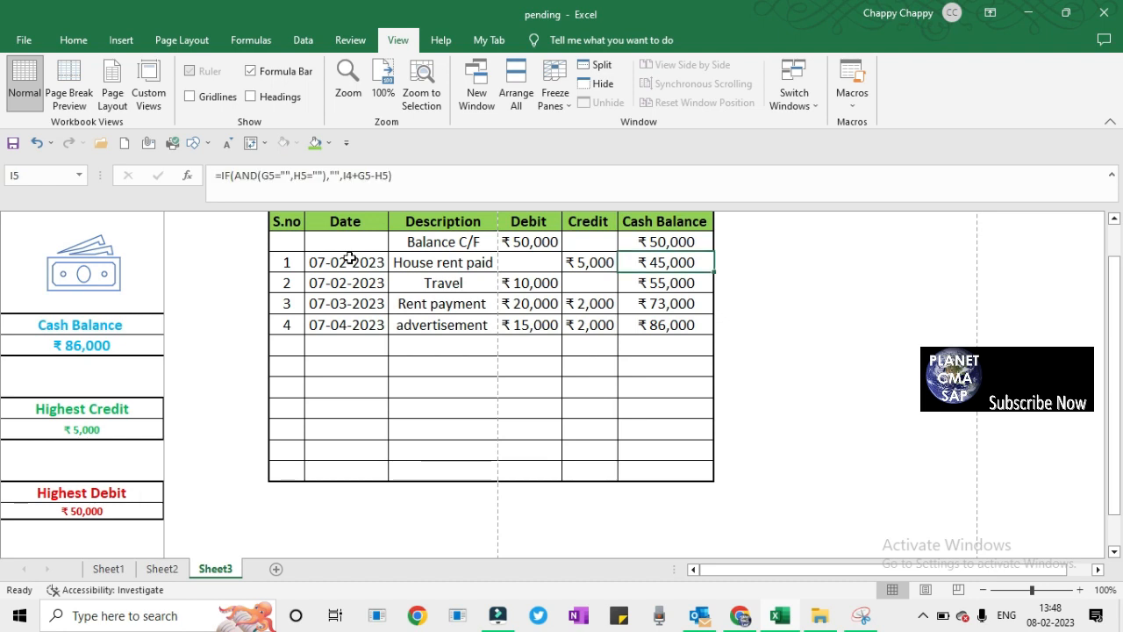
{"action": "key", "text": "Down"}
{"action": "key", "text": "Down"}
{"action": "key", "text": "Down"}
{"action": "key", "text": "Down"}
{"action": "key", "text": "Up"}
{"action": "key", "text": "Up"}
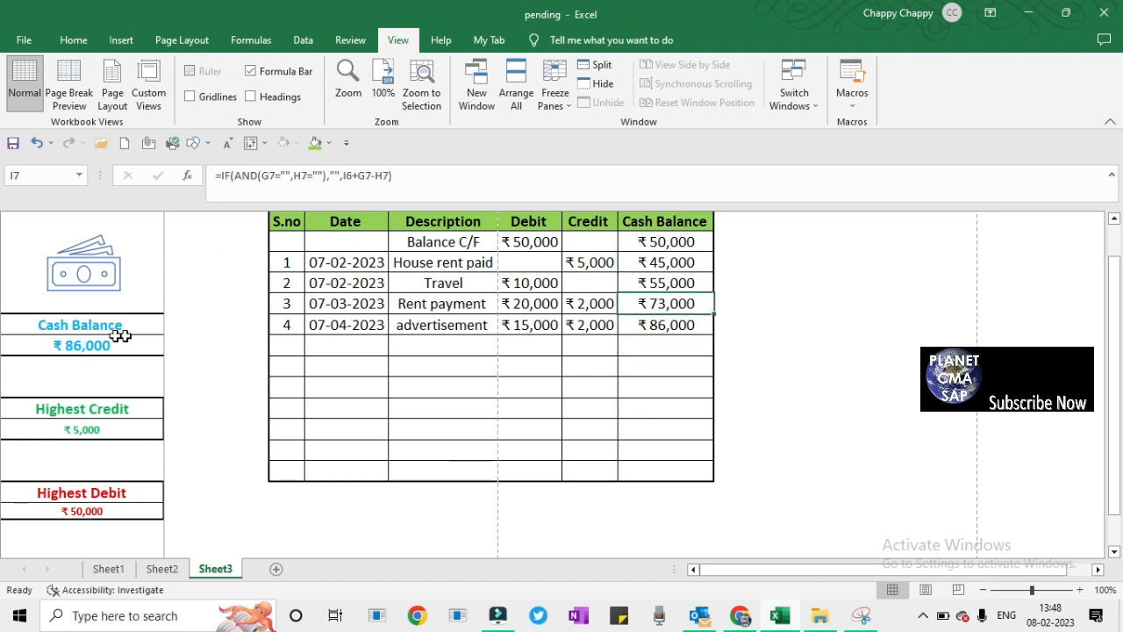
{"action": "left_click", "coordinate": [66, 326]}
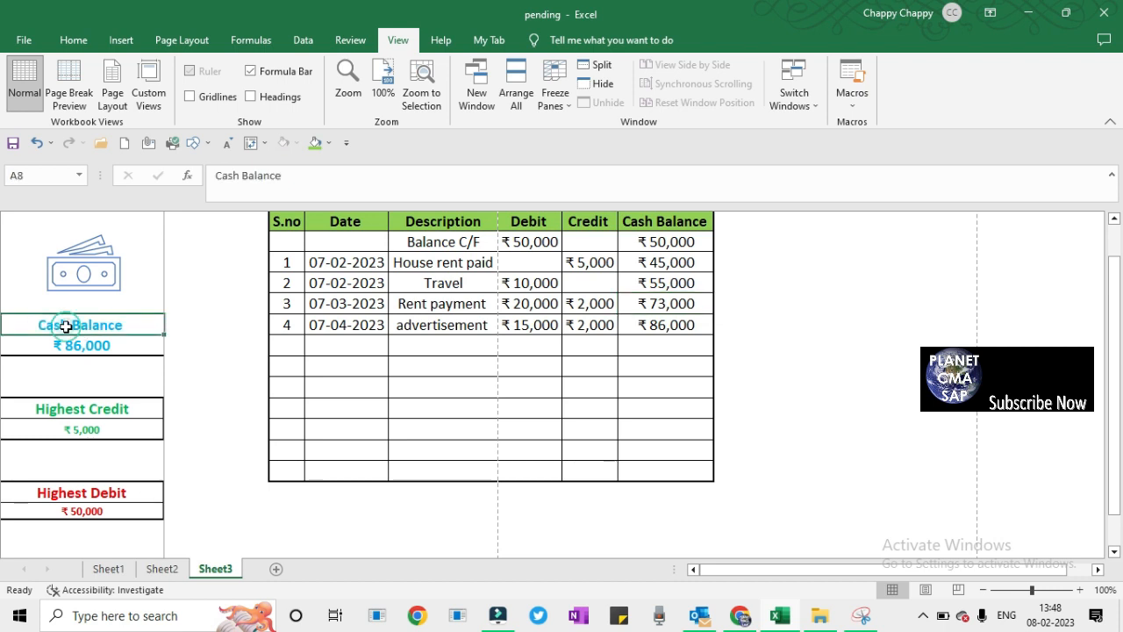
{"action": "left_click", "coordinate": [72, 406]}
{"action": "left_click", "coordinate": [88, 488]}
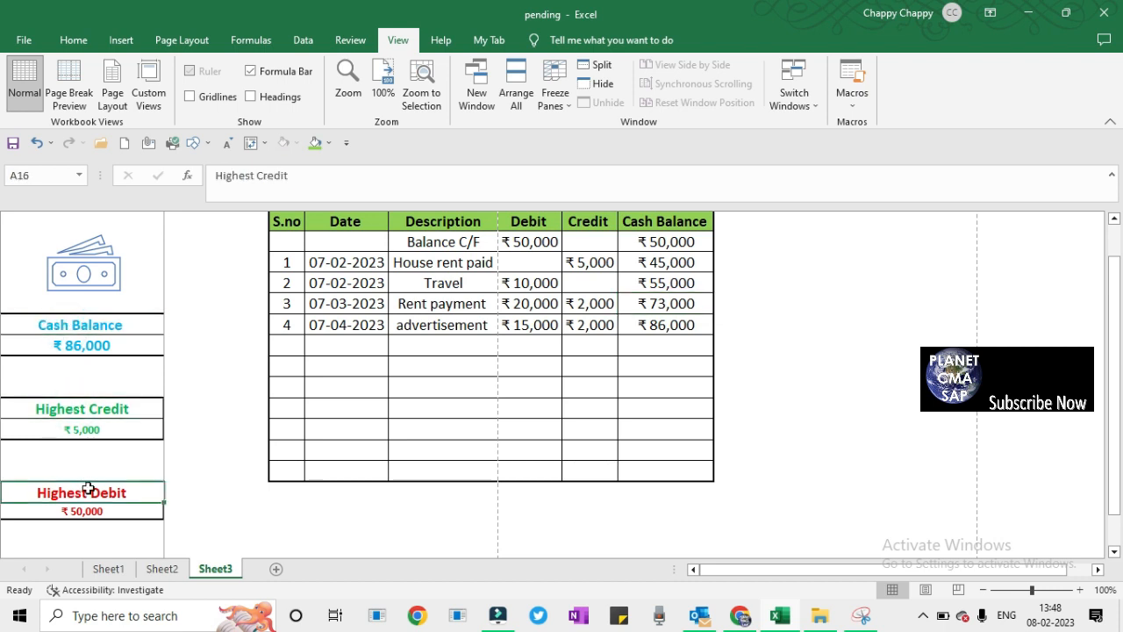
{"action": "left_click", "coordinate": [278, 342]}
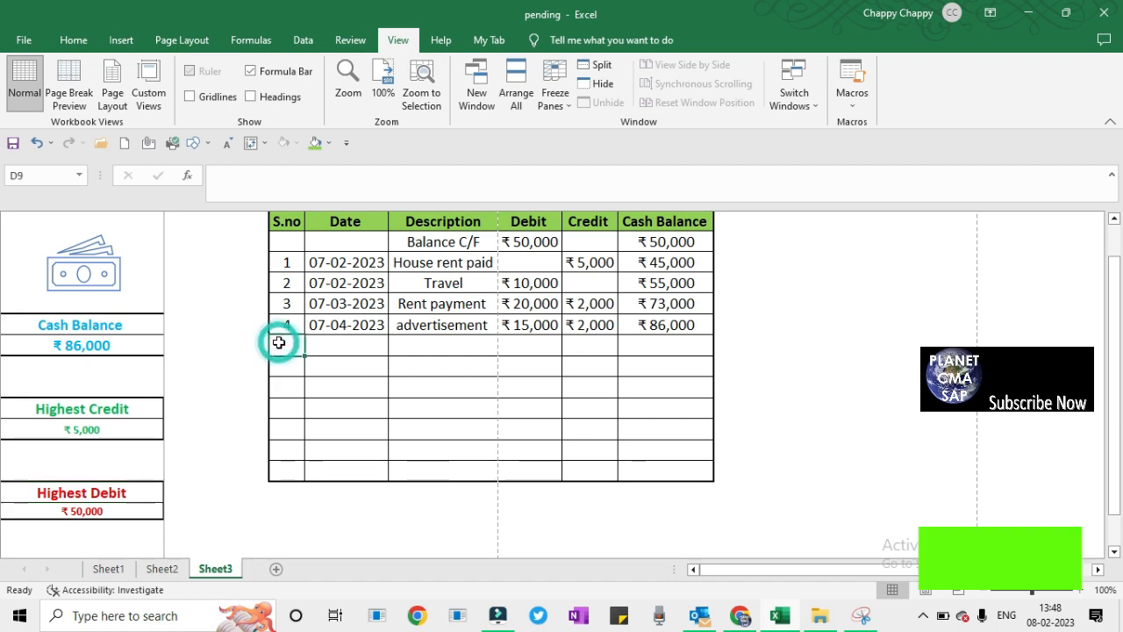
Add a new worksheet and widen column A to nearly three times its default width.
{"action": "left_click", "coordinate": [276, 569]}
{"action": "key", "text": "Right"}
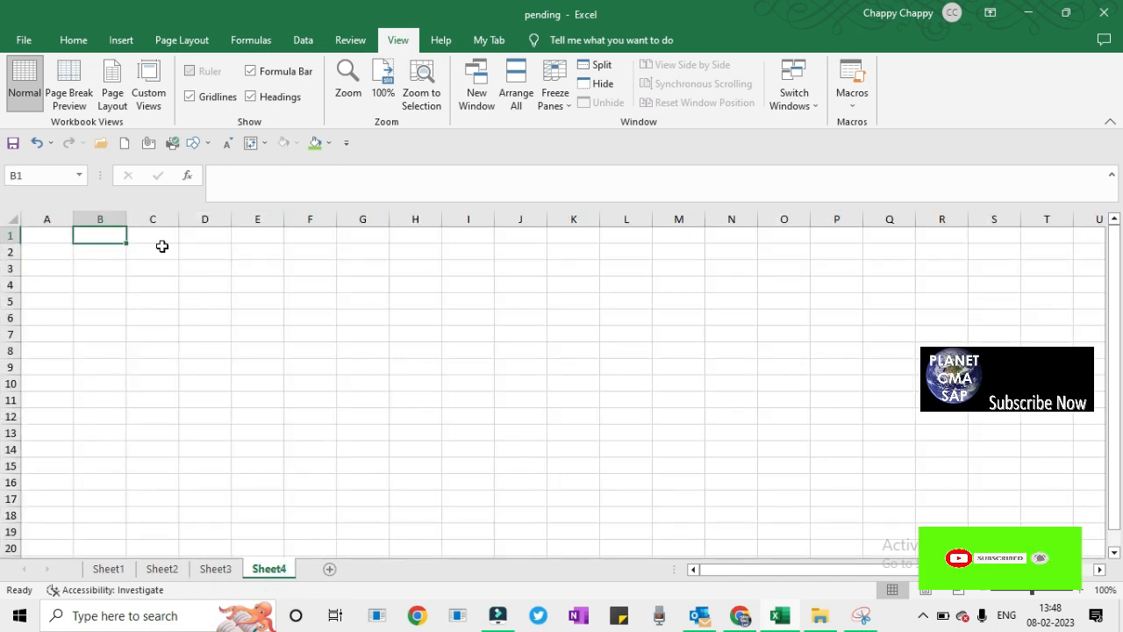
{"action": "key", "text": "Right"}
{"action": "key", "text": "Right"}
{"action": "key", "text": "Right"}
{"action": "key", "text": "Right"}
{"action": "key", "text": "Left"}
{"action": "key", "text": "Left"}
{"action": "key", "text": "Left"}
{"action": "key", "text": "Left"}
{"action": "left_click_drag", "start_coordinate": [74, 219], "coordinate": [169, 219]}
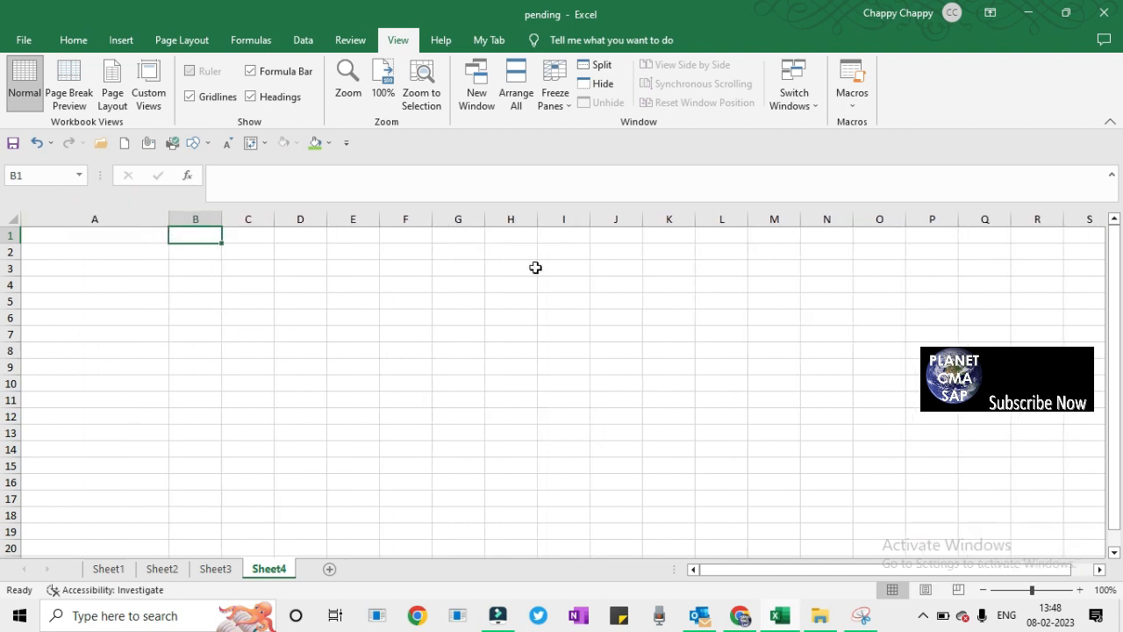
Enter the table headings S.No in E1 and Date in F1.
{"action": "left_click", "coordinate": [361, 241]}
{"action": "type", "text": "S.N"}
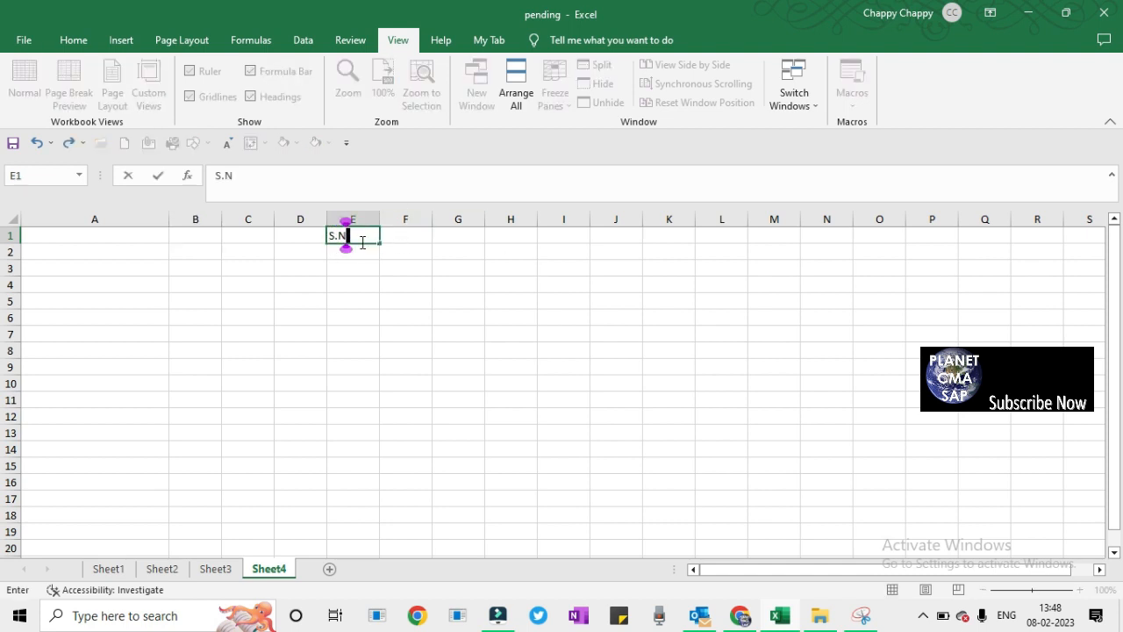
{"action": "type", "text": "o"}
{"action": "key", "text": "Tab"}
{"action": "type", "text": "Da"}
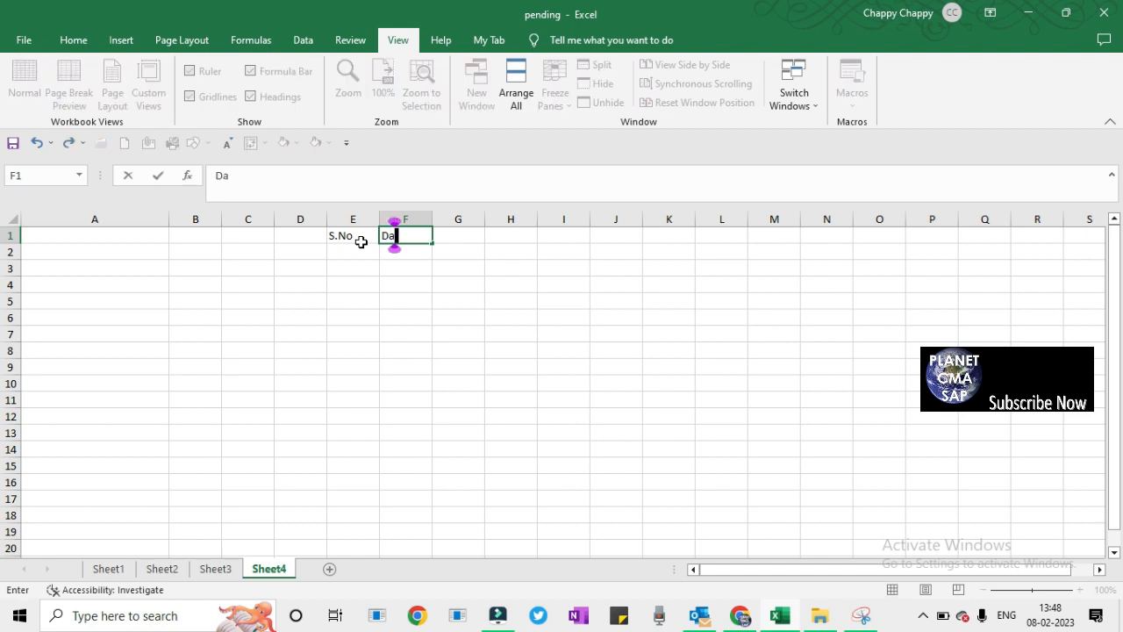
{"action": "type", "text": "te"}
{"action": "key", "text": "Return"}
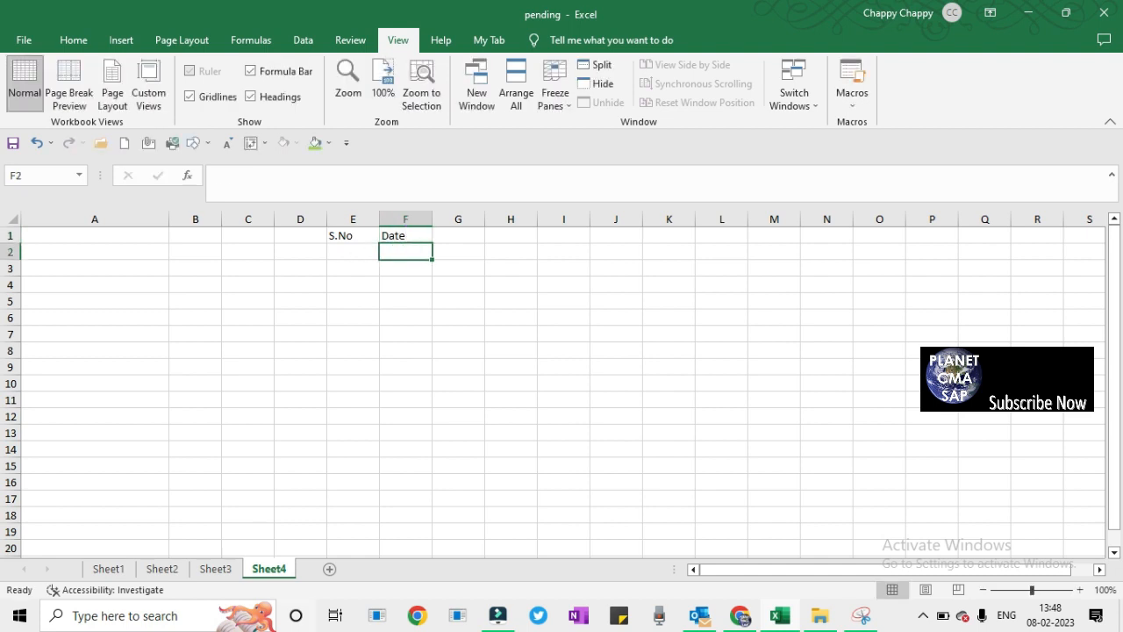
Check the heading order on Sheet3 and enter the heading Description in G1 of Sheet4.
{"action": "left_click", "coordinate": [216, 570]}
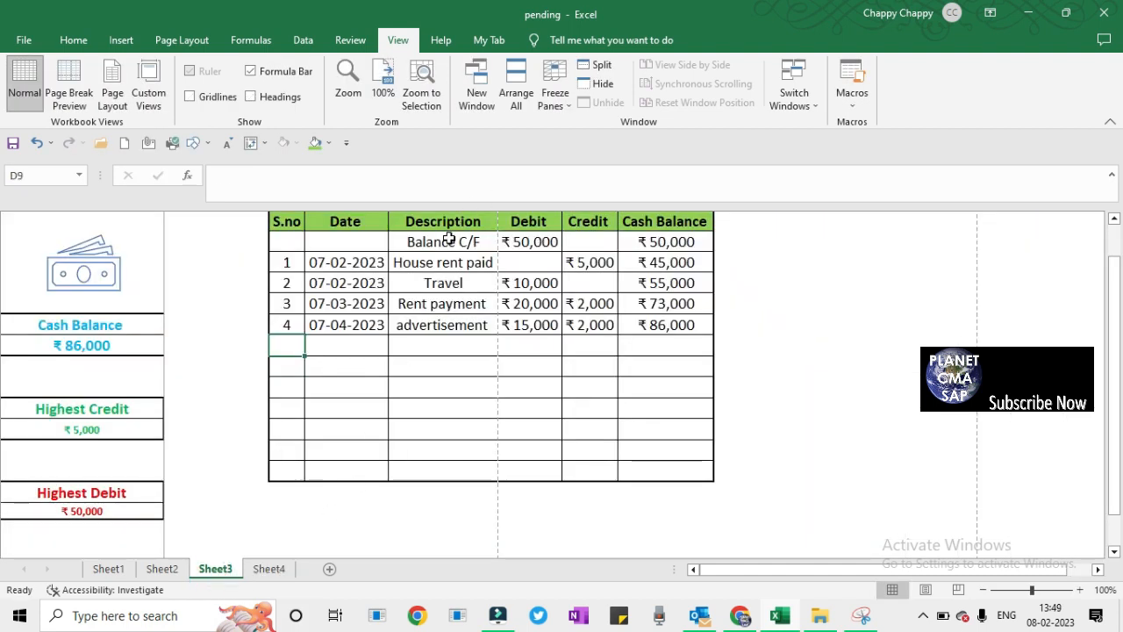
{"action": "left_click", "coordinate": [269, 569]}
{"action": "left_click", "coordinate": [456, 234]}
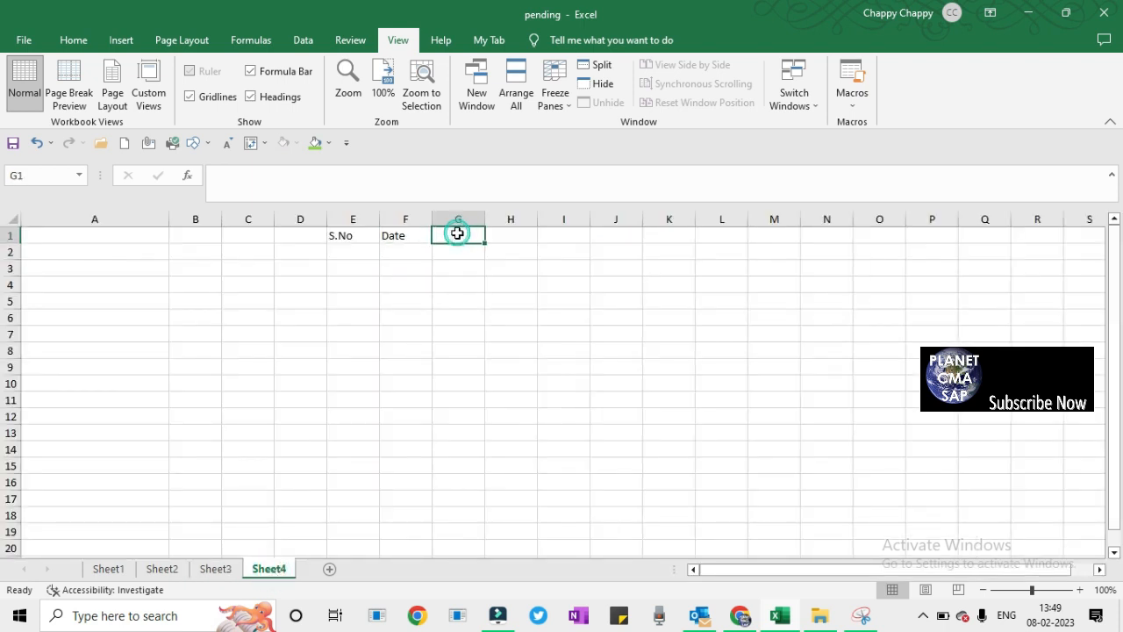
{"action": "type", "text": "Des"}
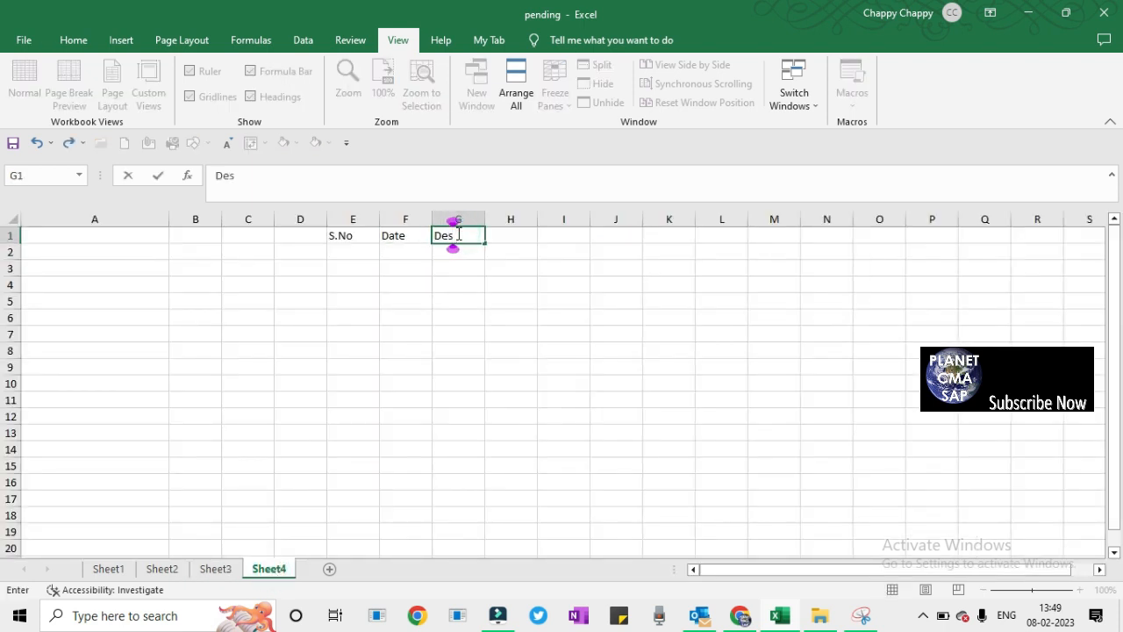
{"action": "type", "text": "cription"}
{"action": "key", "text": "Return"}
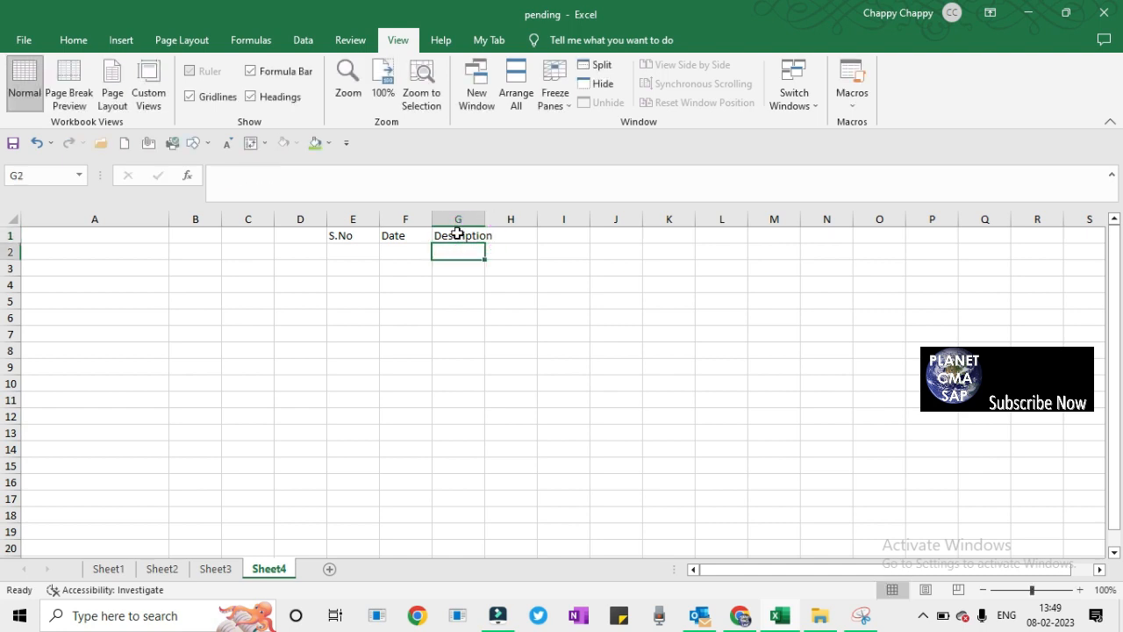
Enter the headings Debit in H1, Credit in I1 and Cash Balance in J1.
{"action": "key", "text": "Up"}
{"action": "key", "text": "Right"}
{"action": "type", "text": "Debit"}
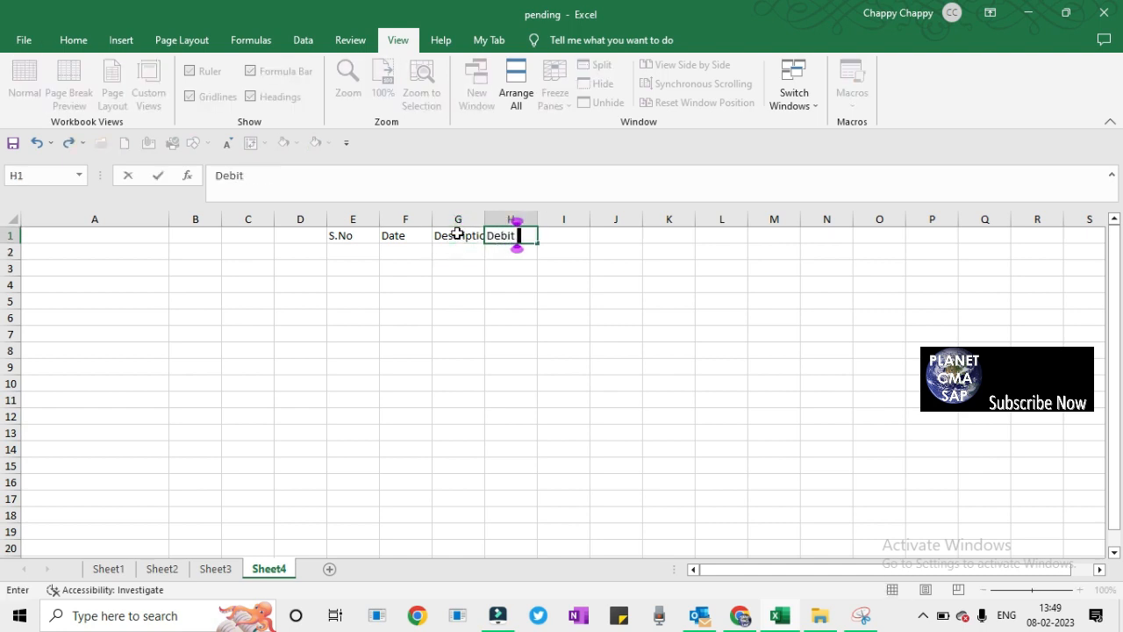
{"action": "key", "text": "Tab"}
{"action": "type", "text": "Credit"}
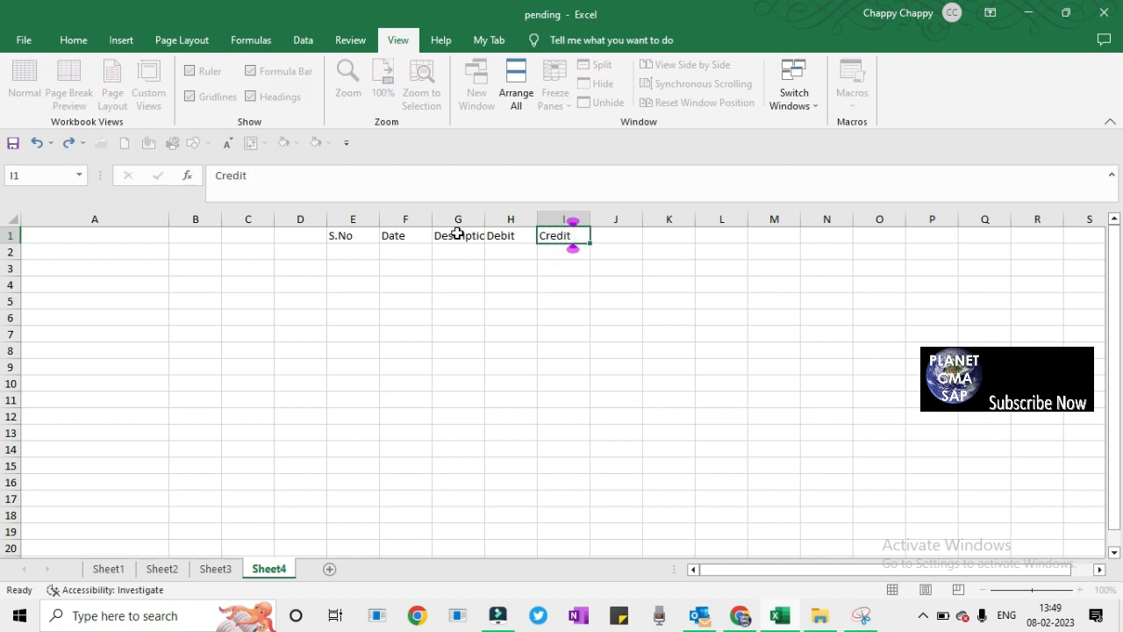
{"action": "key", "text": "Tab"}
{"action": "type", "text": "C"}
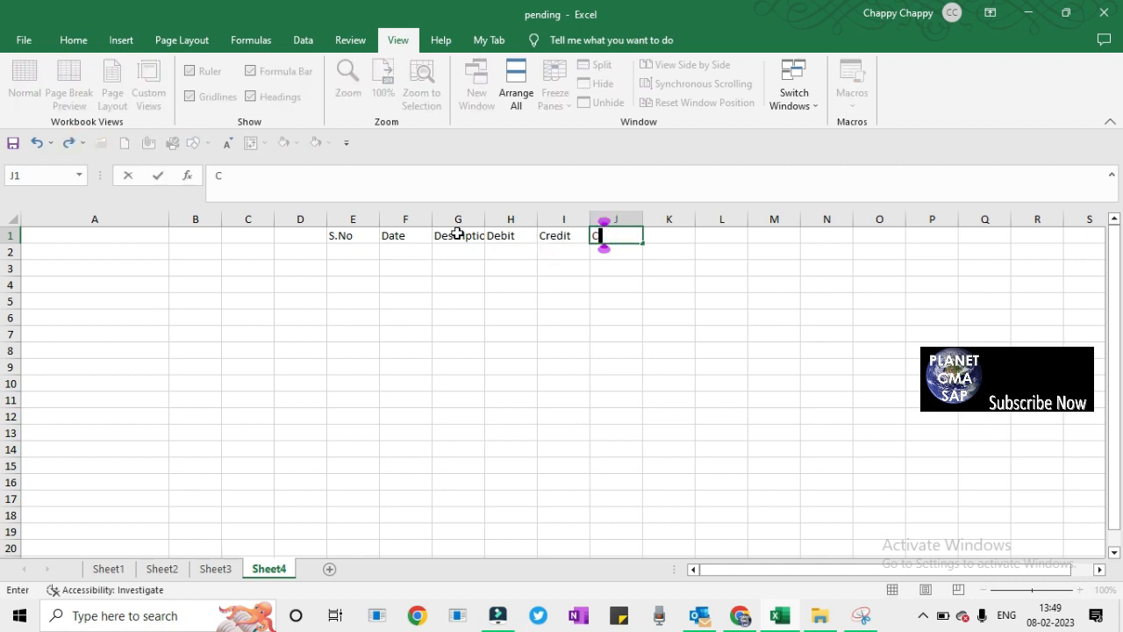
{"action": "type", "text": "ash Balance"}
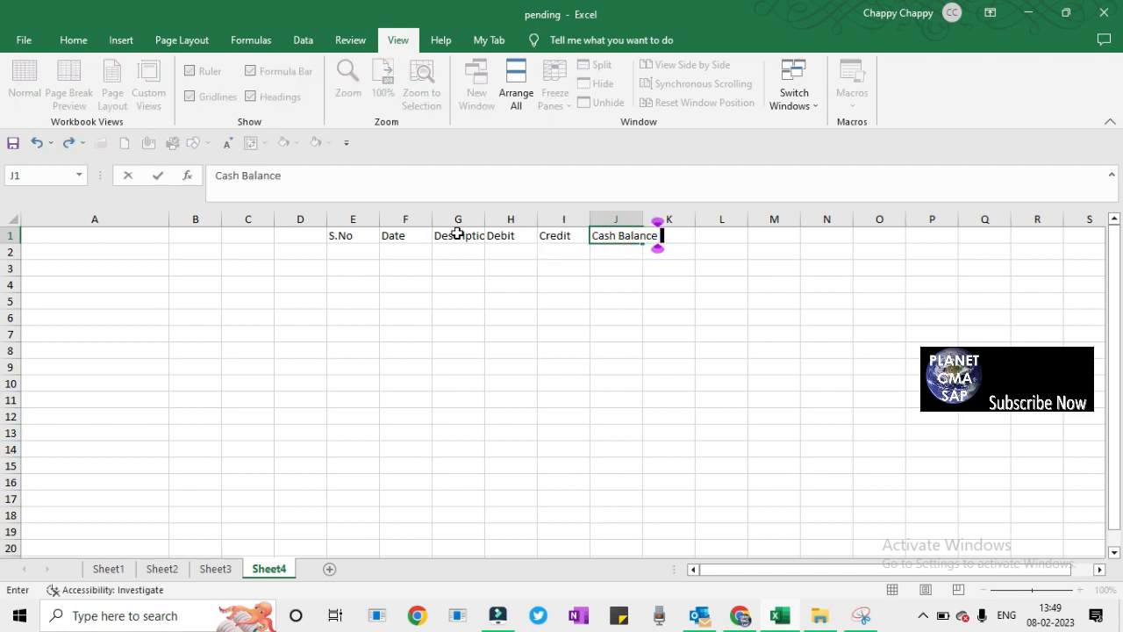
{"action": "key", "text": "Return"}
Make the heading row from E1 to K1 bold.
{"action": "key", "text": "Left"}
{"action": "key", "text": "Left"}
{"action": "key", "text": "Left"}
{"action": "key", "text": "Up"}
{"action": "key", "text": "shift+Right"}
{"action": "key", "text": "shift+Right"}
{"action": "key", "text": "shift+Right"}
{"action": "key", "text": "shift+Right"}
{"action": "key", "text": "shift+Right"}
{"action": "key", "text": "shift+Right"}
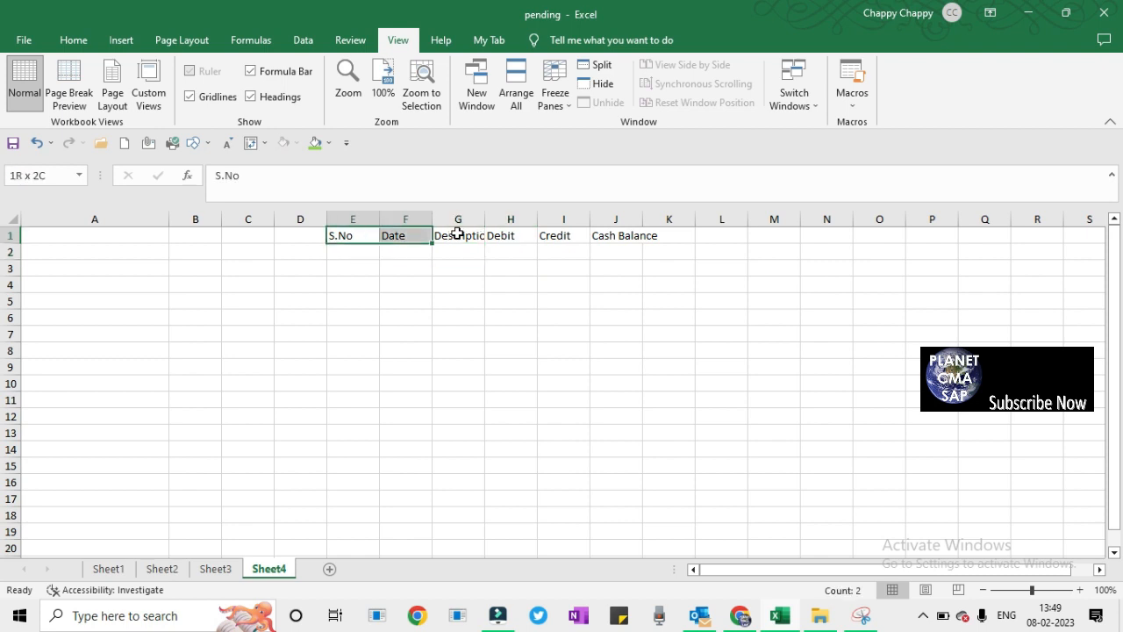
{"action": "key", "text": "ctrl+b"}
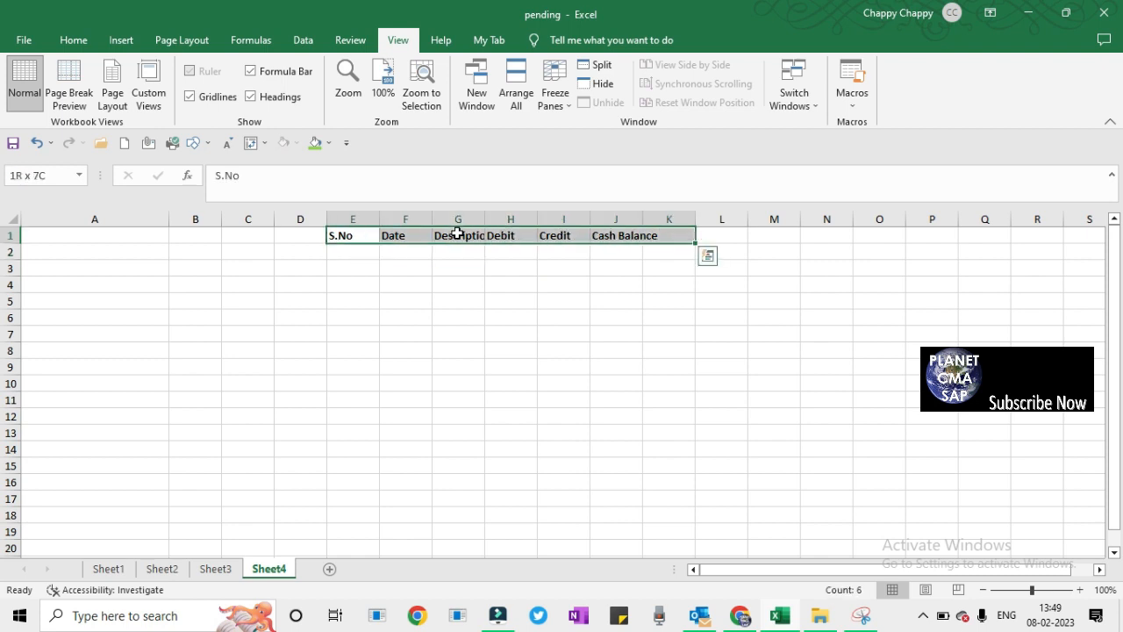
Start the first entry row with serial number 1 in E2 and the current date, 08-02-2023, in F2.
{"action": "key", "text": "Down"}
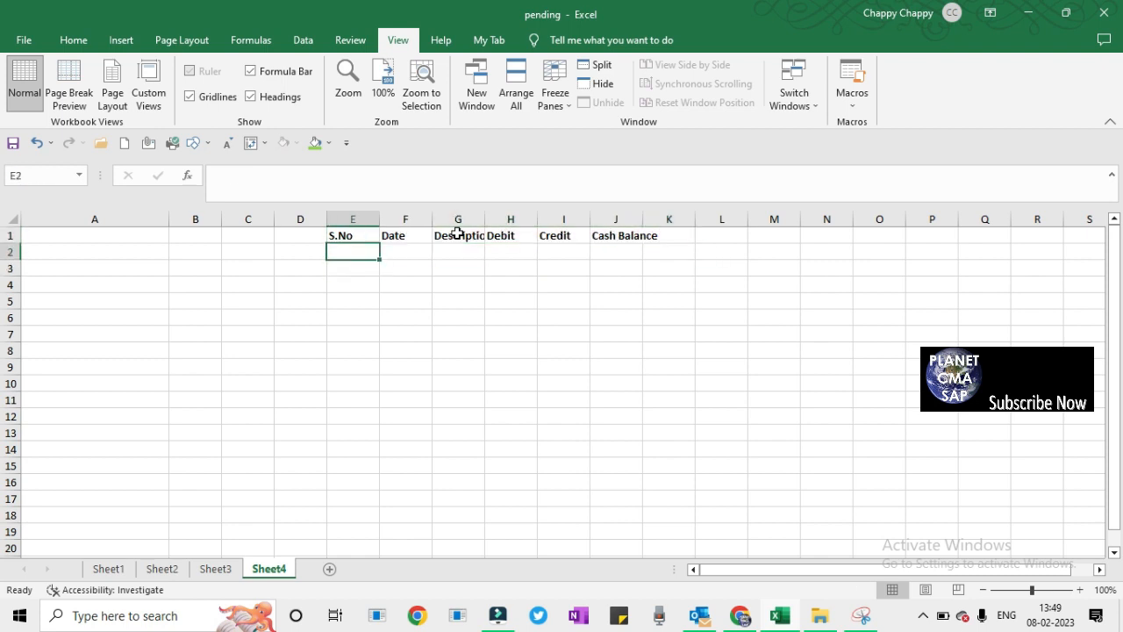
{"action": "type", "text": "1"}
{"action": "key", "text": "Return"}
{"action": "key", "text": "Up"}
{"action": "key", "text": "Right"}
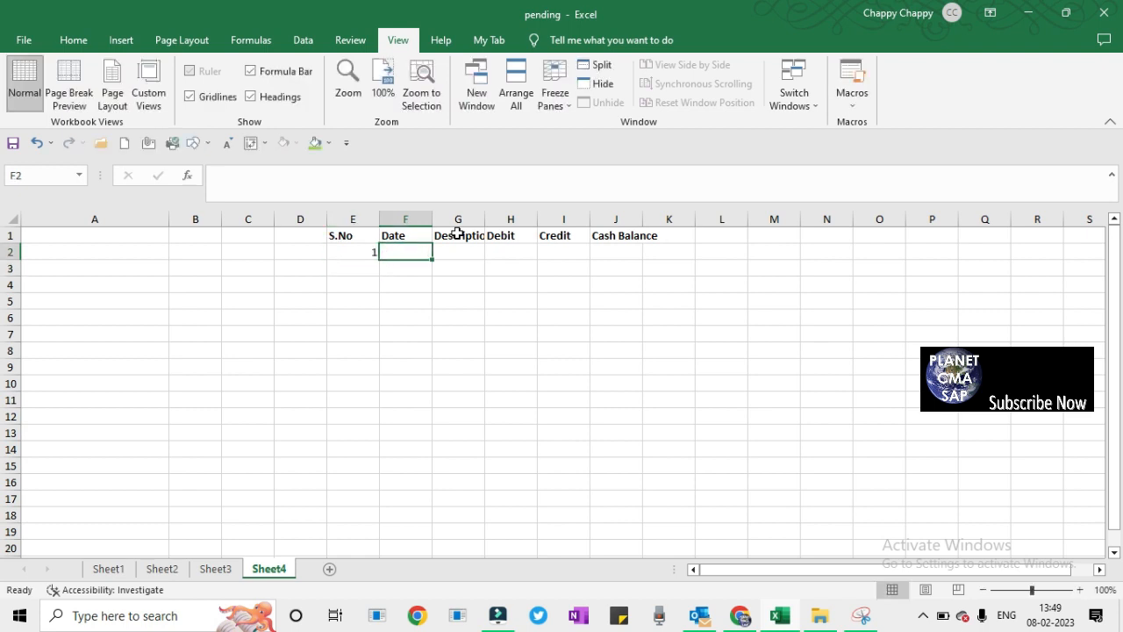
{"action": "key", "text": "ctrl+semicolon"}
{"action": "key", "text": "Return"}
{"action": "key", "text": "Up"}
{"action": "key", "text": "Right"}
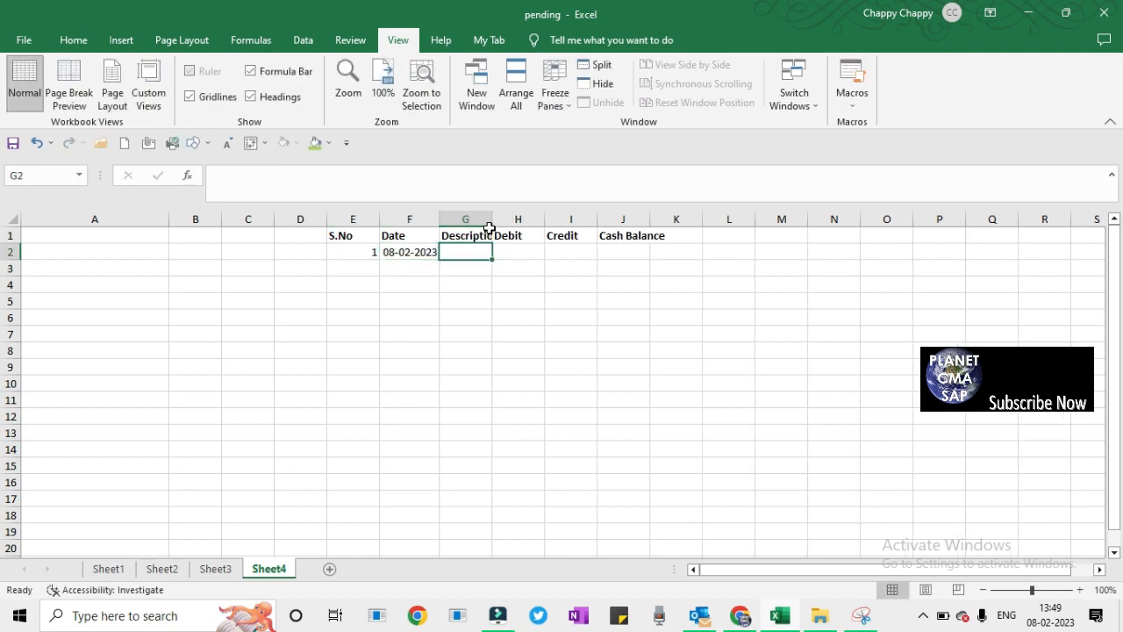
Widen column G to nearly three times its width and replace its G1 heading with Particulars.
{"action": "left_click_drag", "start_coordinate": [492, 220], "coordinate": [591, 221]}
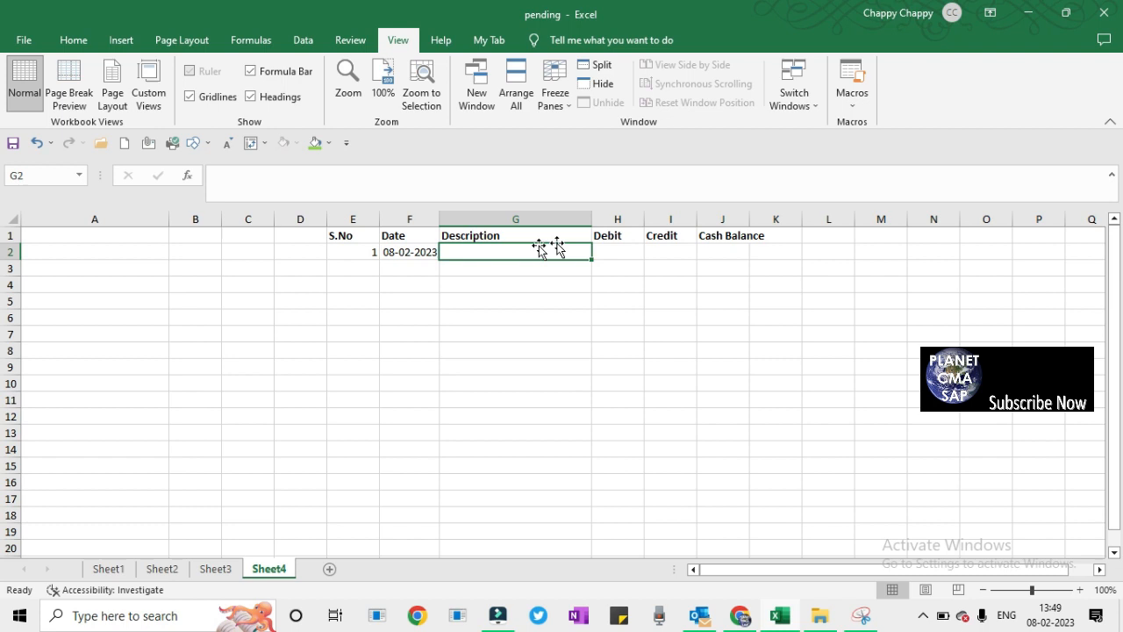
{"action": "left_click", "coordinate": [493, 235]}
{"action": "type", "text": "Pa"}
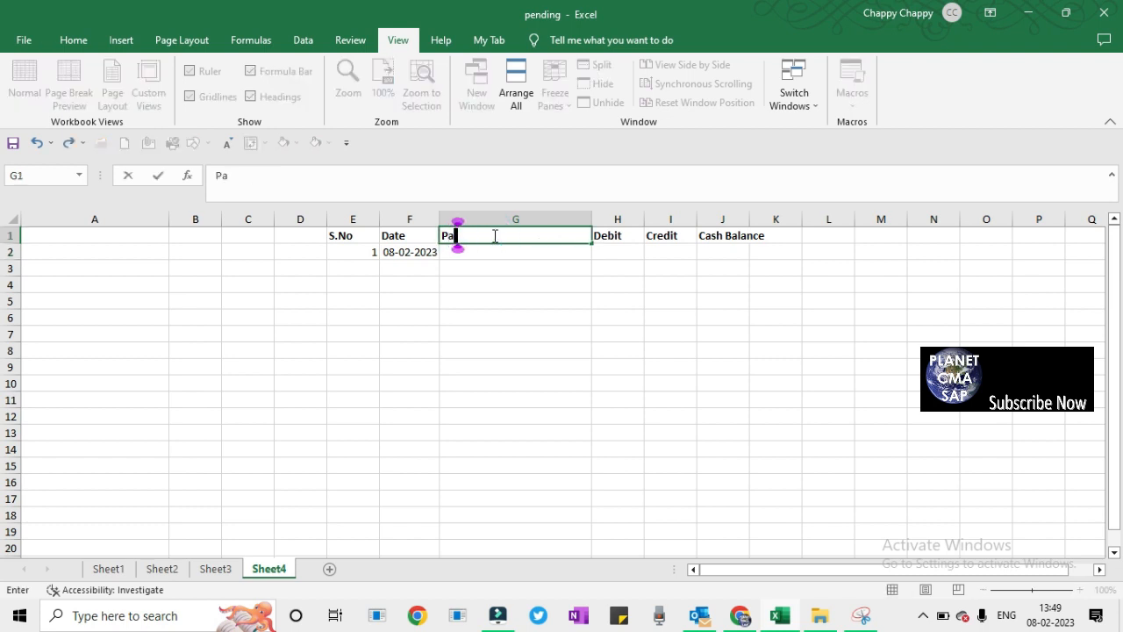
{"action": "type", "text": "rticulars"}
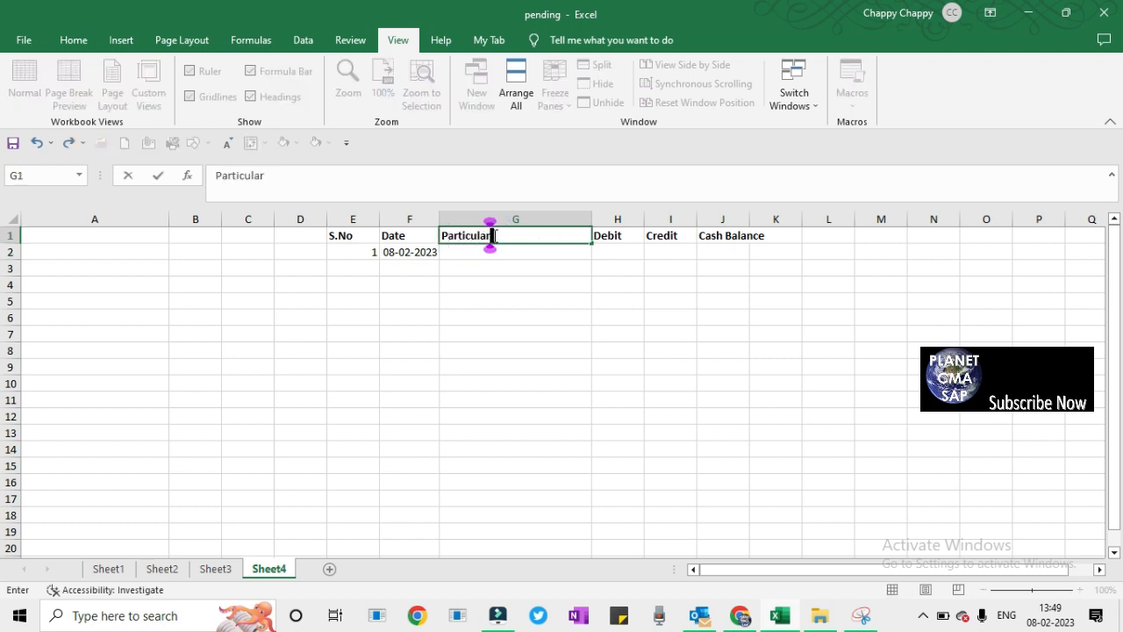
{"action": "key", "text": "Return"}
{"action": "left_click", "coordinate": [494, 235]}
{"action": "double_click", "coordinate": [494, 235]}
{"action": "type", "text": "s"}
{"action": "key", "text": "Return"}
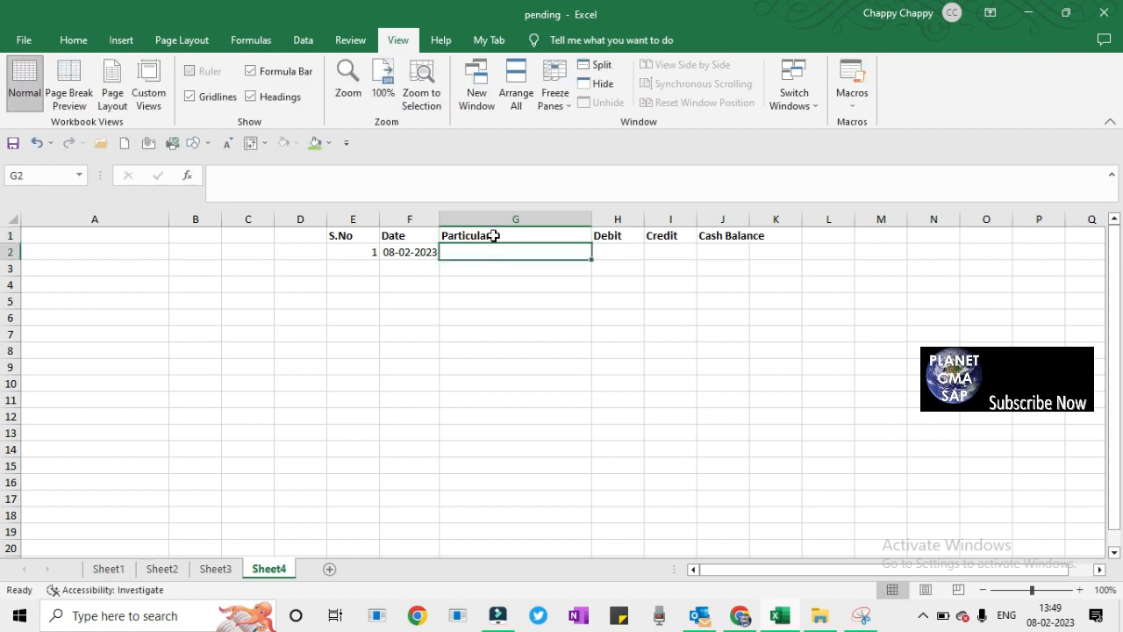
Change the date of the first entry in F2 to 01-02-2023.
{"action": "left_click", "coordinate": [399, 252]}
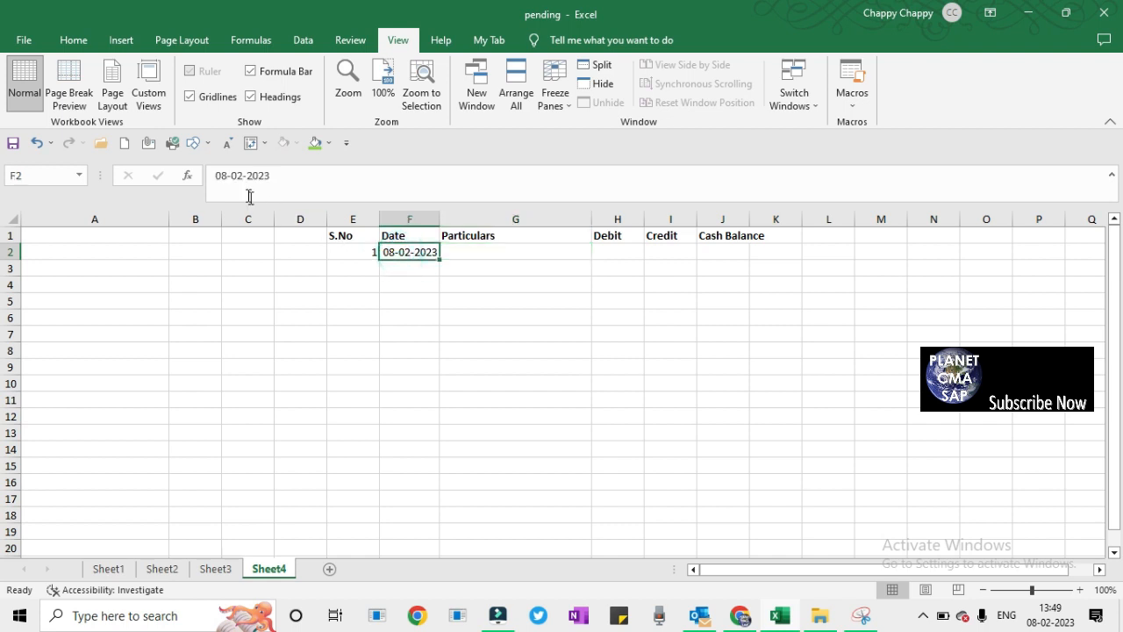
{"action": "left_click", "coordinate": [228, 167]}
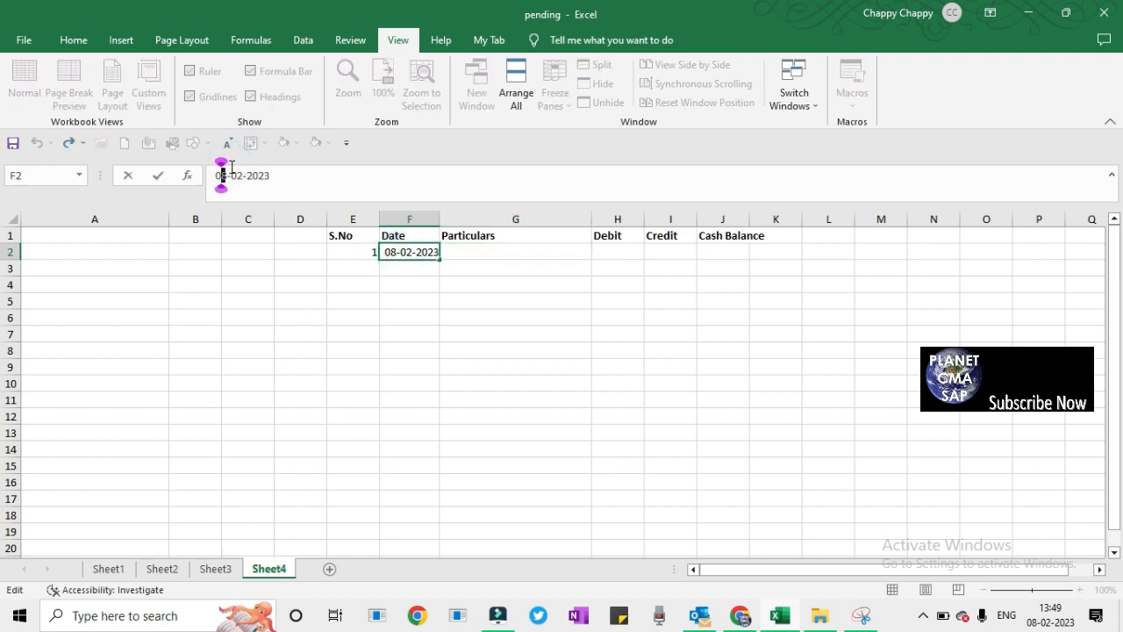
{"action": "type", "text": "1"}
{"action": "key", "text": "Return"}
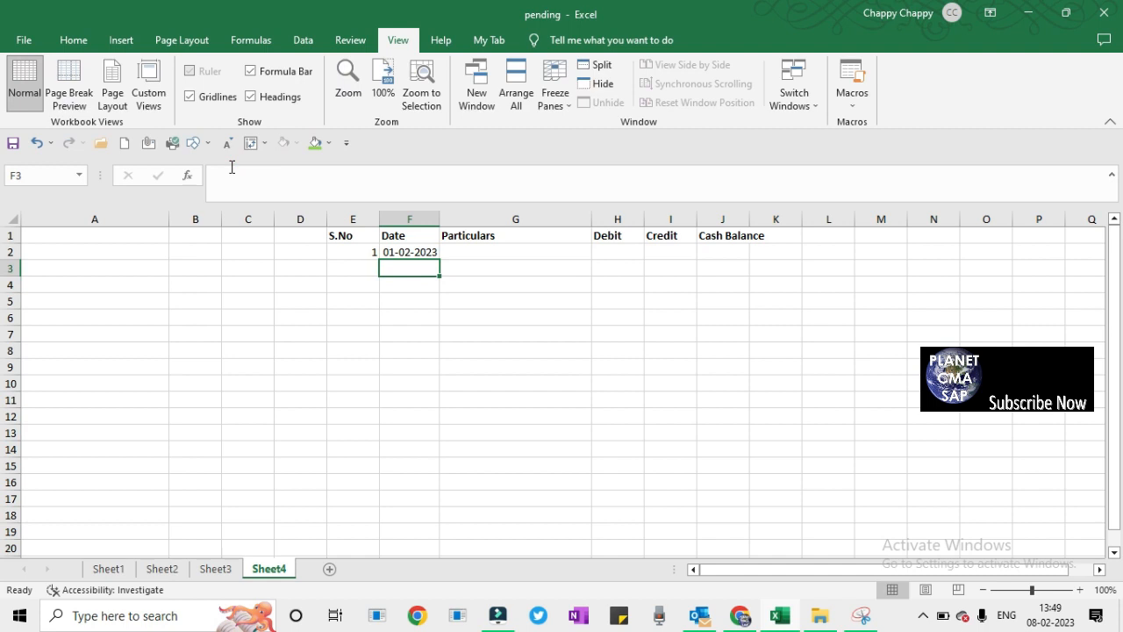
Enter Balance C/F as the particulars of the first entry in G2.
{"action": "key", "text": "Up"}
{"action": "key", "text": "Right"}
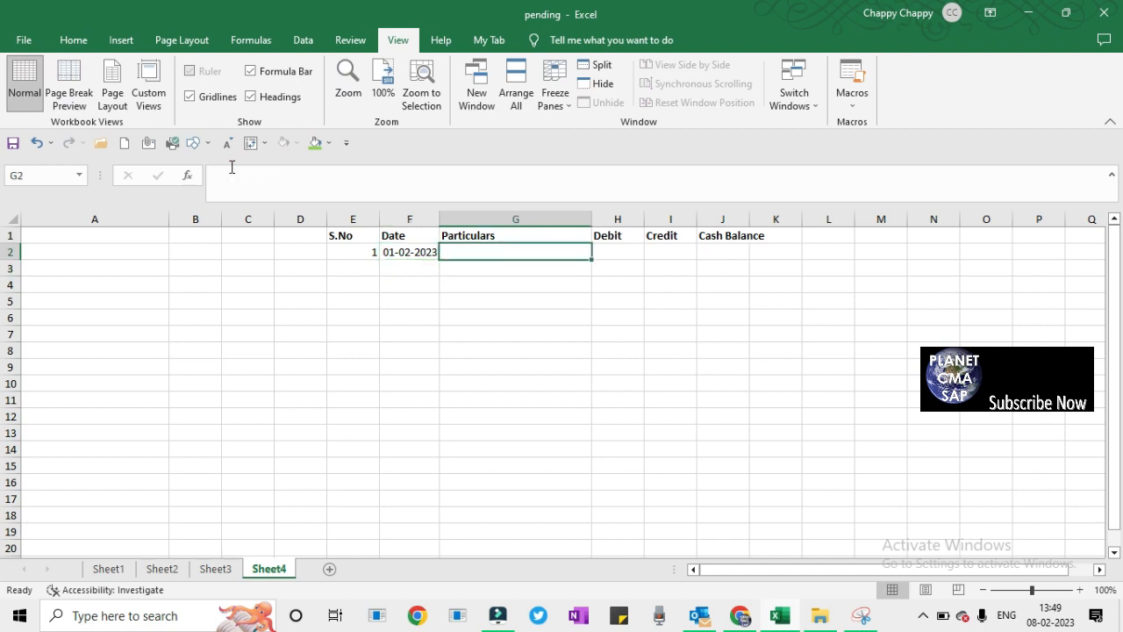
{"action": "type", "text": "Bala"}
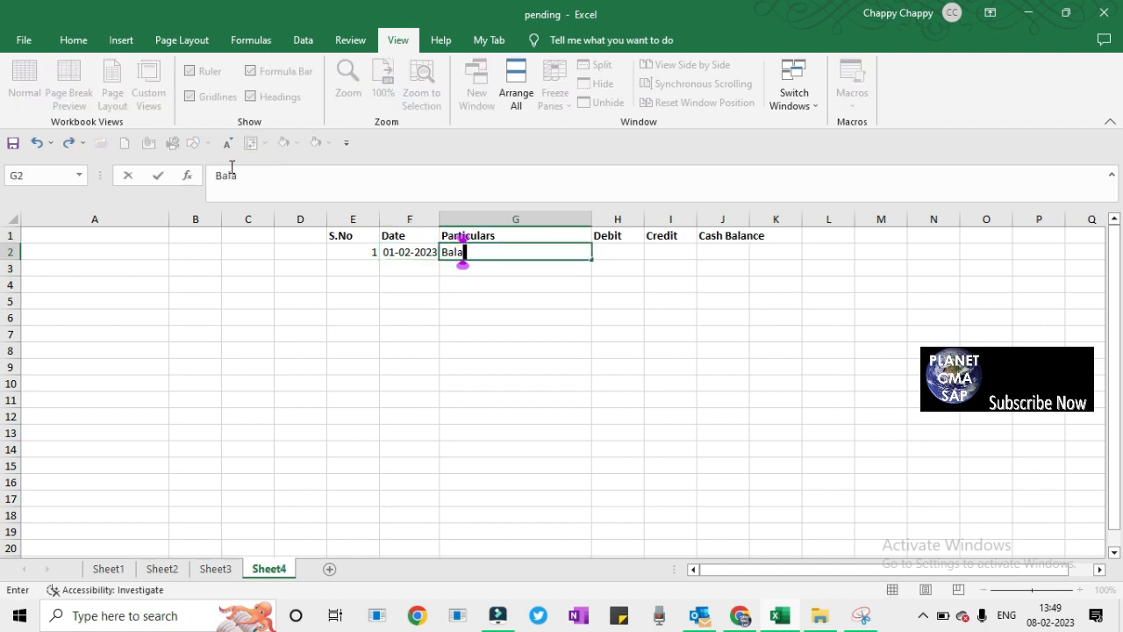
{"action": "type", "text": "nce C/"}
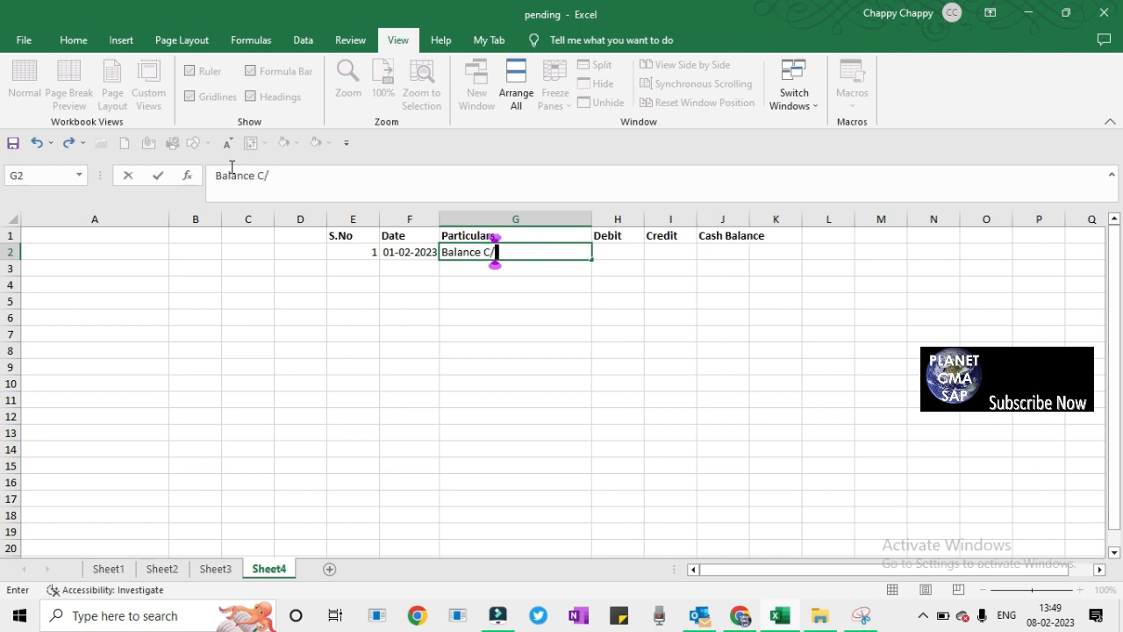
{"action": "type", "text": "F"}
{"action": "key", "text": "Return"}
{"action": "key", "text": "Up"}
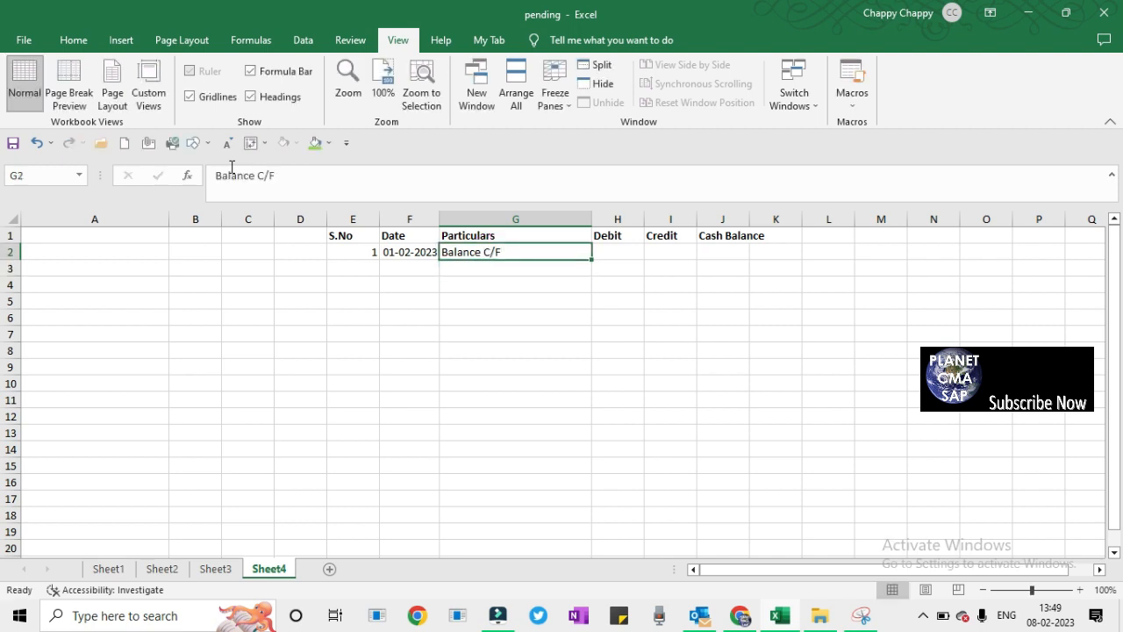
Insert a blank row above the heading row.
{"action": "key", "text": "Right"}
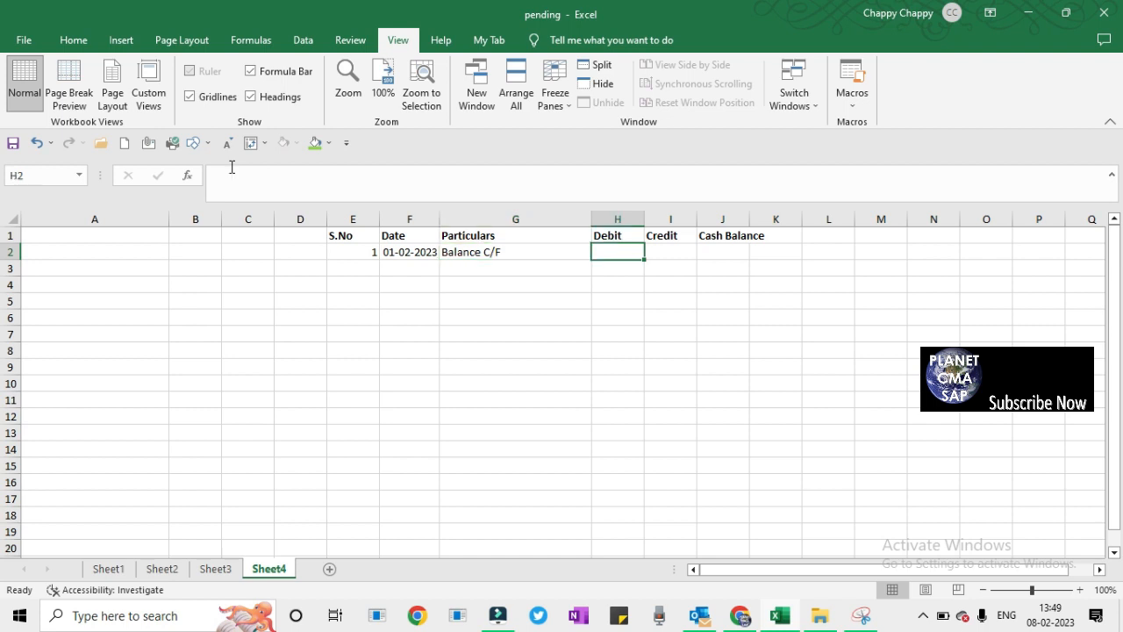
{"action": "key", "text": "Up"}
{"action": "key", "text": "Left"}
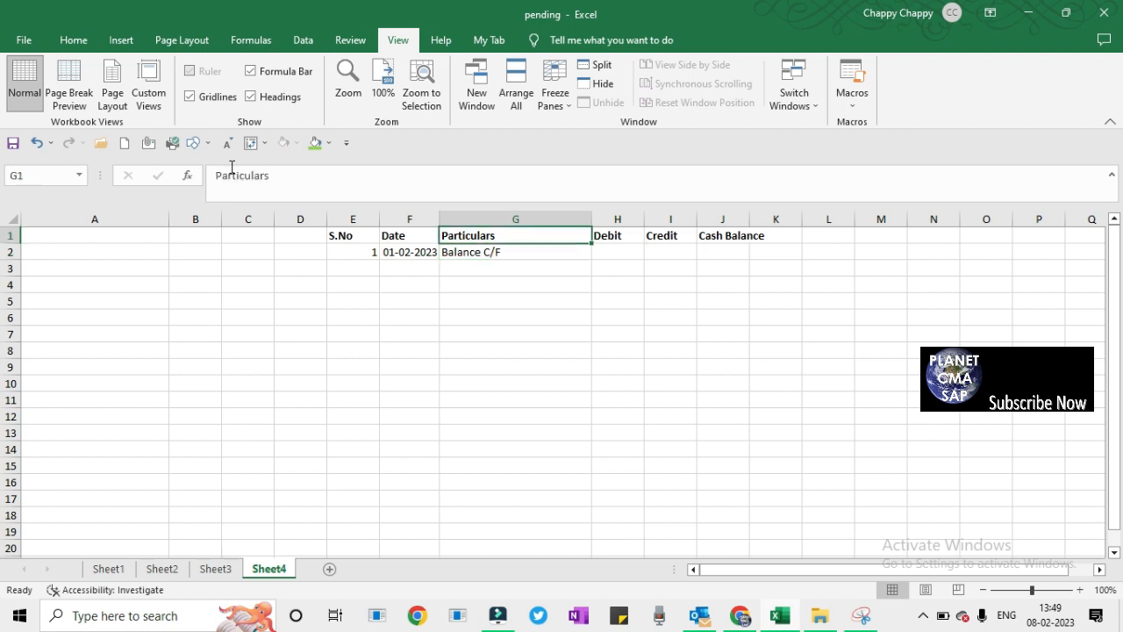
{"action": "key", "text": "shift+space"}
{"action": "key", "text": "ctrl+plus"}
Merge and center the cells E1 to J1 in the blank row above the headings.
{"action": "key", "text": "Left"}
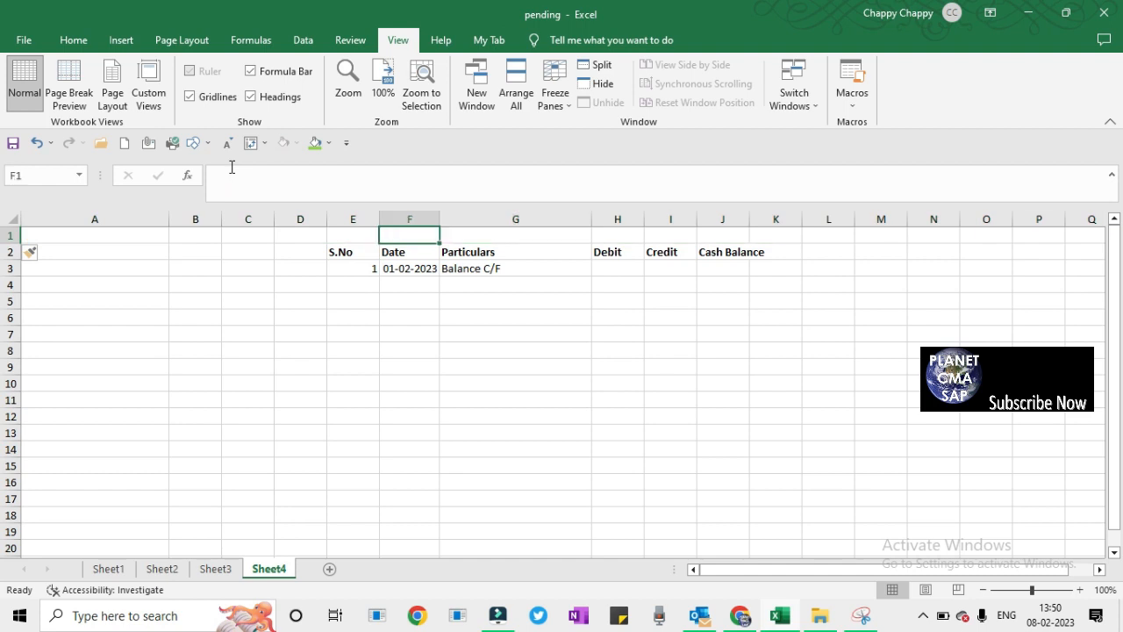
{"action": "key", "text": "Left"}
{"action": "key", "text": "shift+Right"}
{"action": "key", "text": "shift+Right"}
{"action": "key", "text": "shift+Right"}
{"action": "key", "text": "shift+Right"}
{"action": "key", "text": "shift+Right"}
{"action": "key", "text": "shift+Right"}
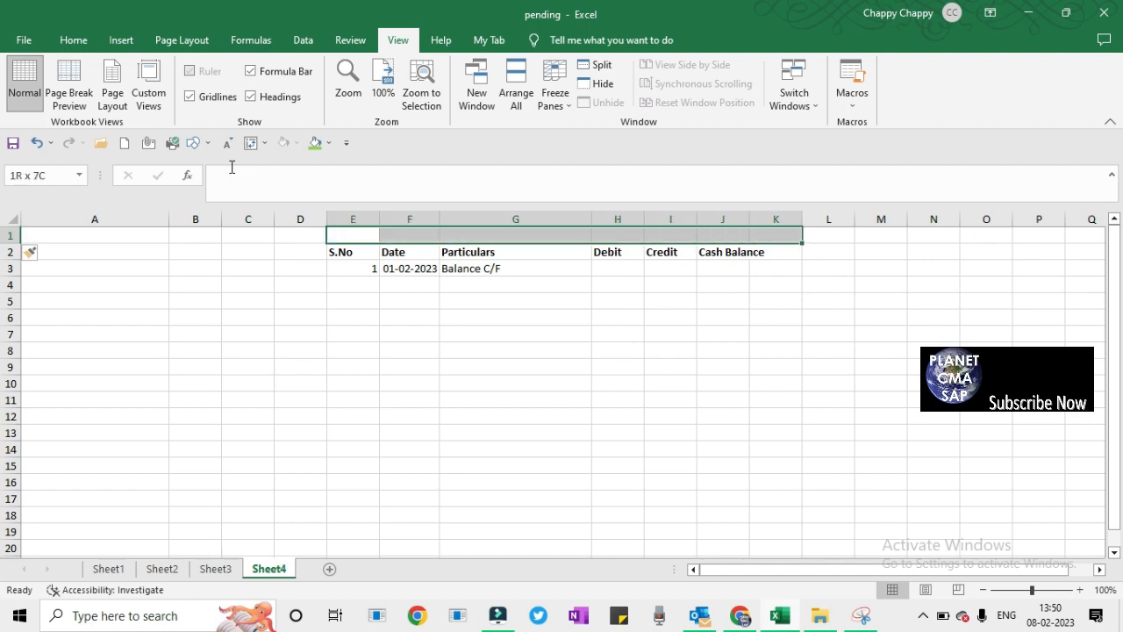
{"action": "key", "text": "shift+Left"}
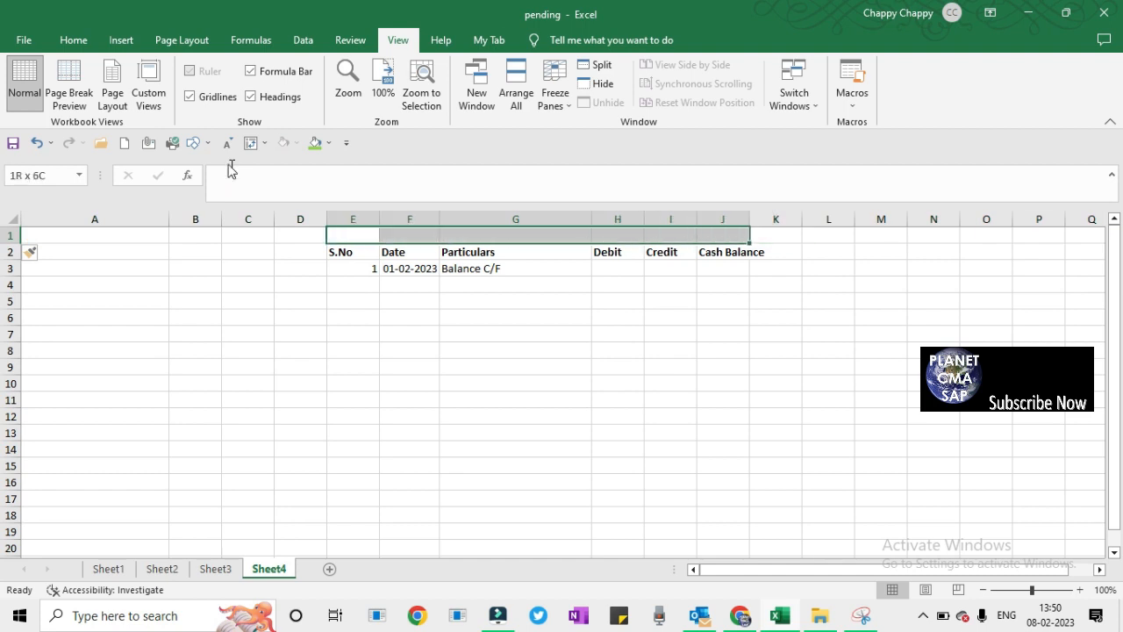
{"action": "left_click", "coordinate": [74, 40]}
{"action": "left_click", "coordinate": [423, 98]}
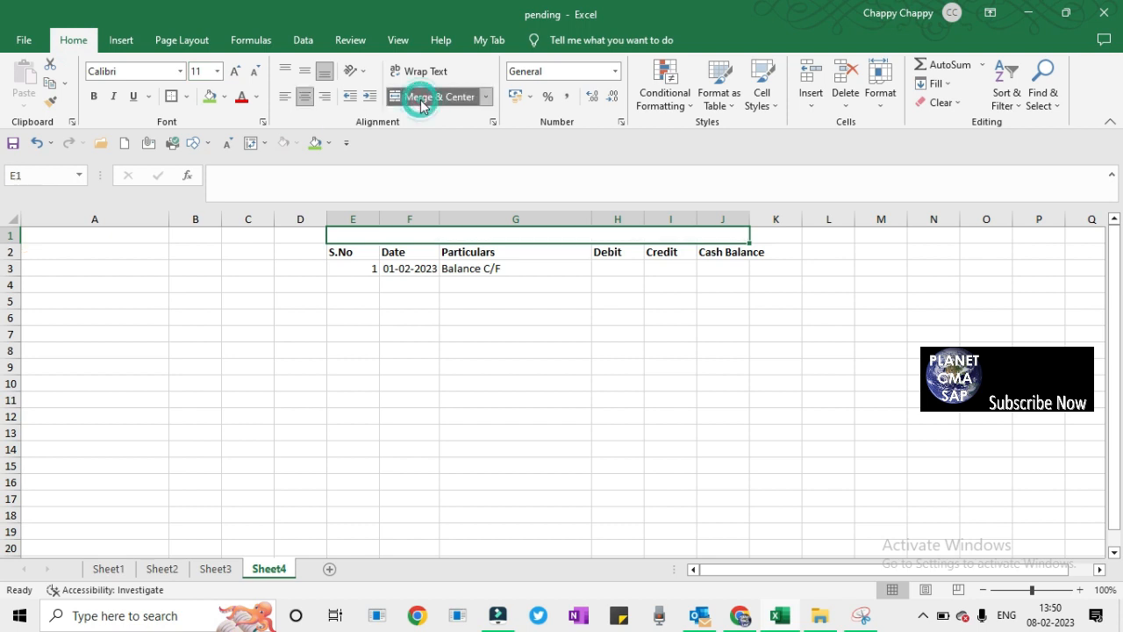
Enter the title CASH Summary in the merged cell above the headings.
{"action": "left_click", "coordinate": [405, 187]}
{"action": "type", "text": "C"}
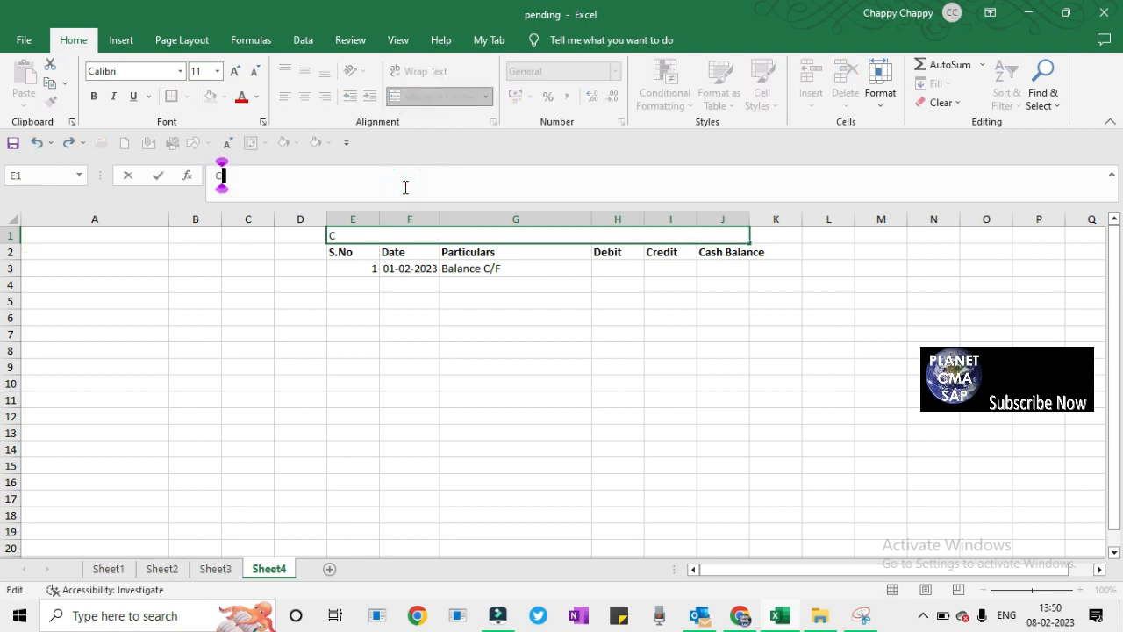
{"action": "type", "text": "ASH Summary"}
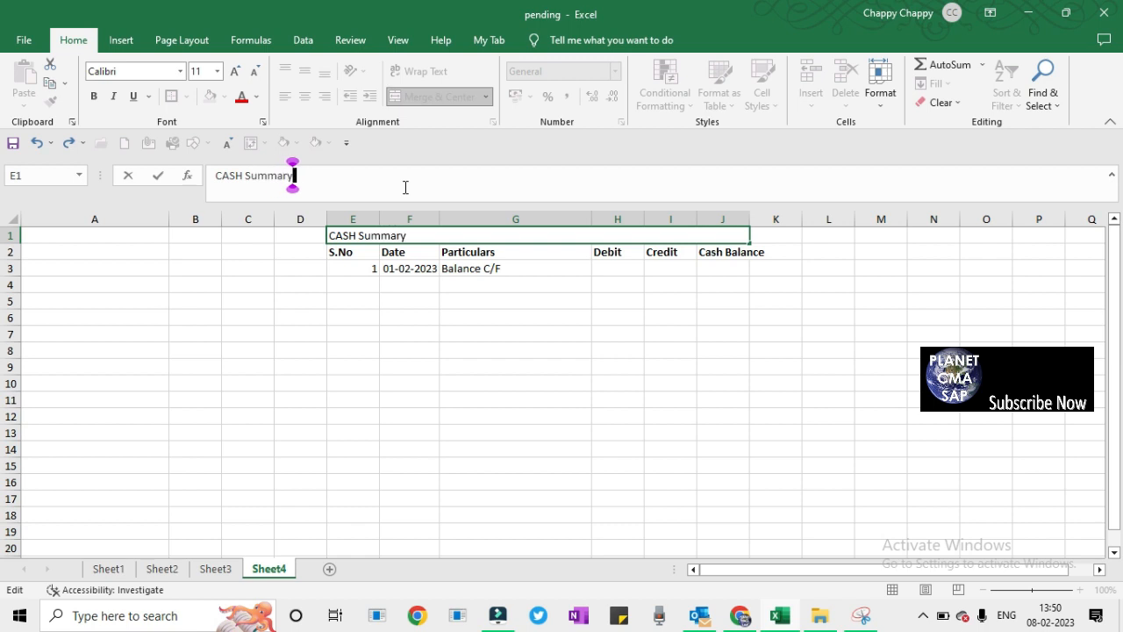
{"action": "key", "text": "Return"}
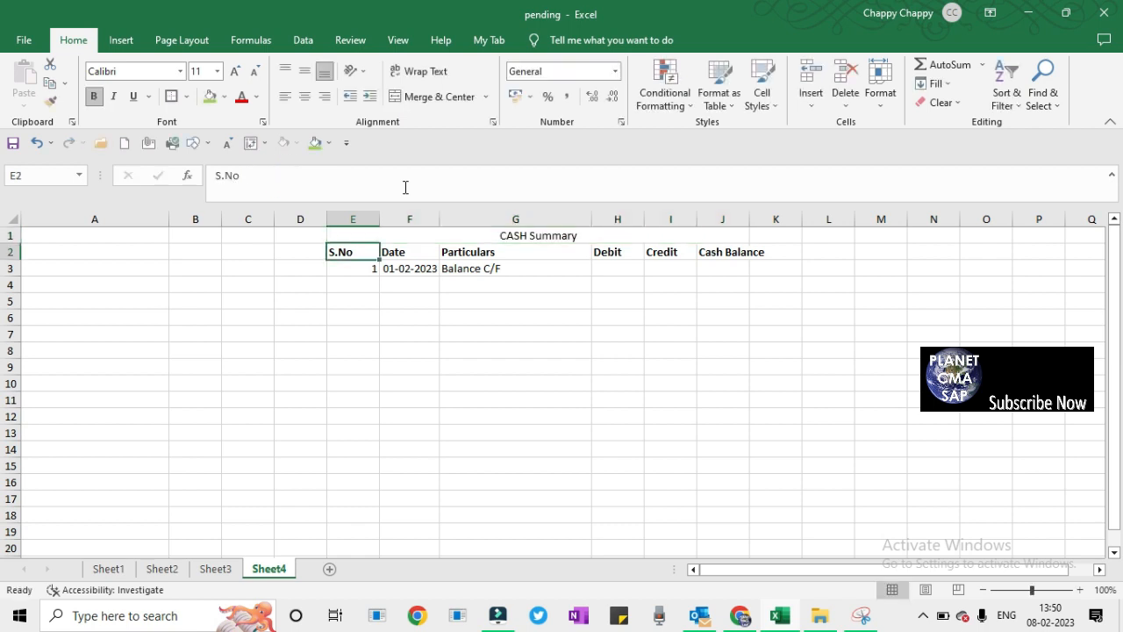
Rewrite the second word of the title in capitals so that it reads CASH SUMMARY.
{"action": "key", "text": "Up"}
{"action": "left_click", "coordinate": [406, 187]}
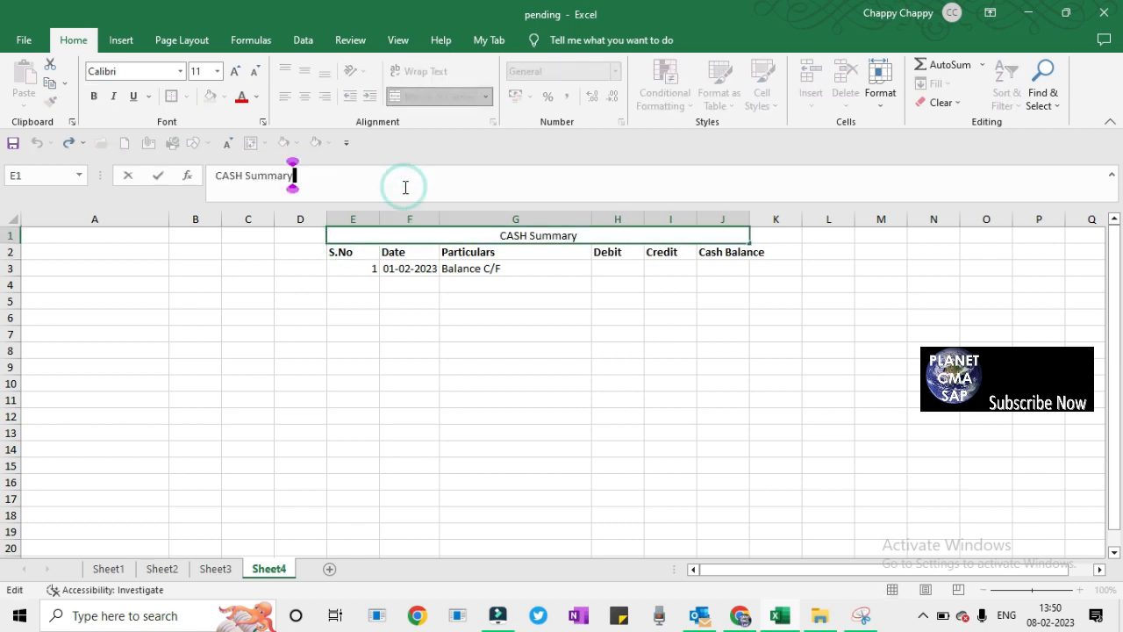
{"action": "key", "text": "BackSpace"}
{"action": "key", "text": "BackSpace"}
{"action": "key", "text": "BackSpace"}
{"action": "key", "text": "BackSpace"}
{"action": "key", "text": "BackSpace"}
{"action": "key", "text": "BackSpace"}
{"action": "key", "text": "BackSpace"}
{"action": "type", "text": "SUMMARY"}
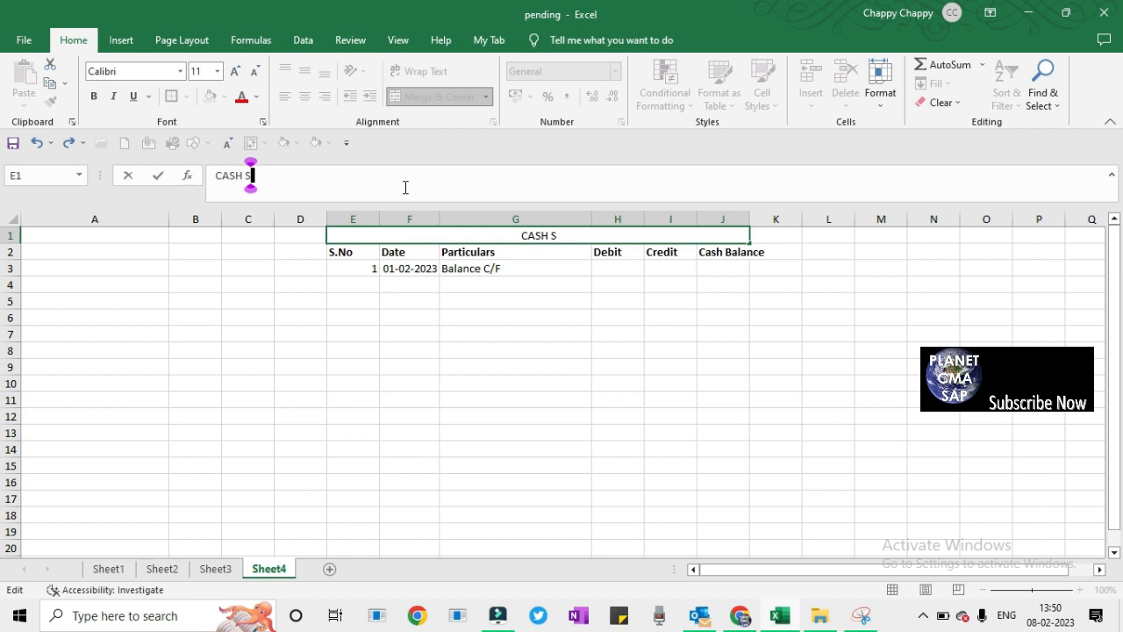
{"action": "key", "text": "Return"}
{"action": "key", "text": "Up"}
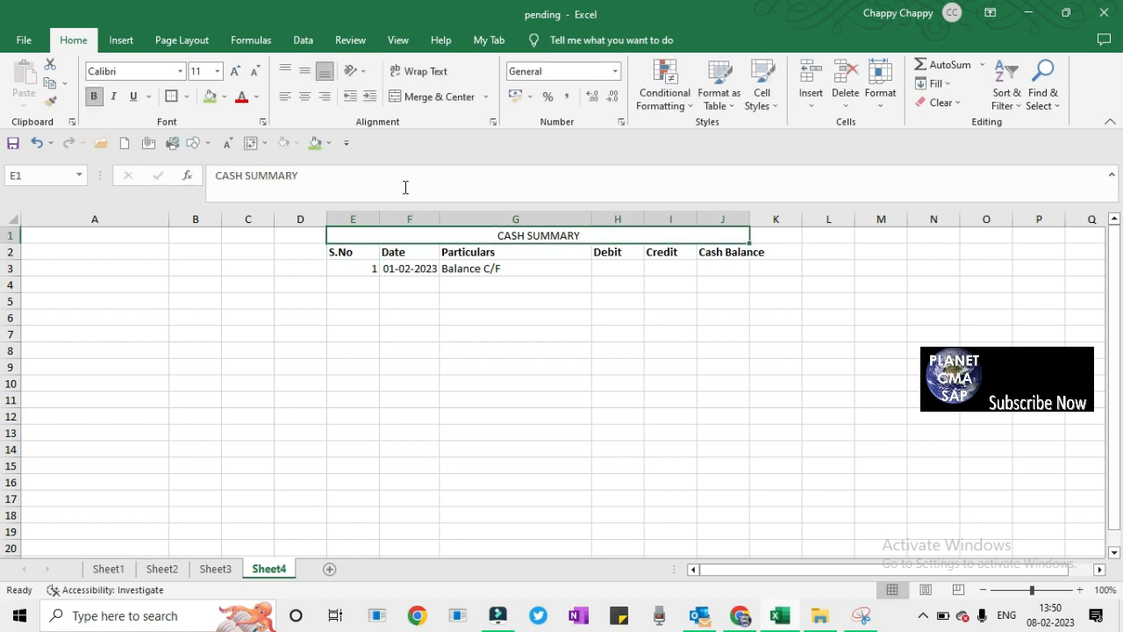
Make the CASH SUMMARY title bold and give its merged cell a green fill.
{"action": "key", "text": "ctrl+n"}
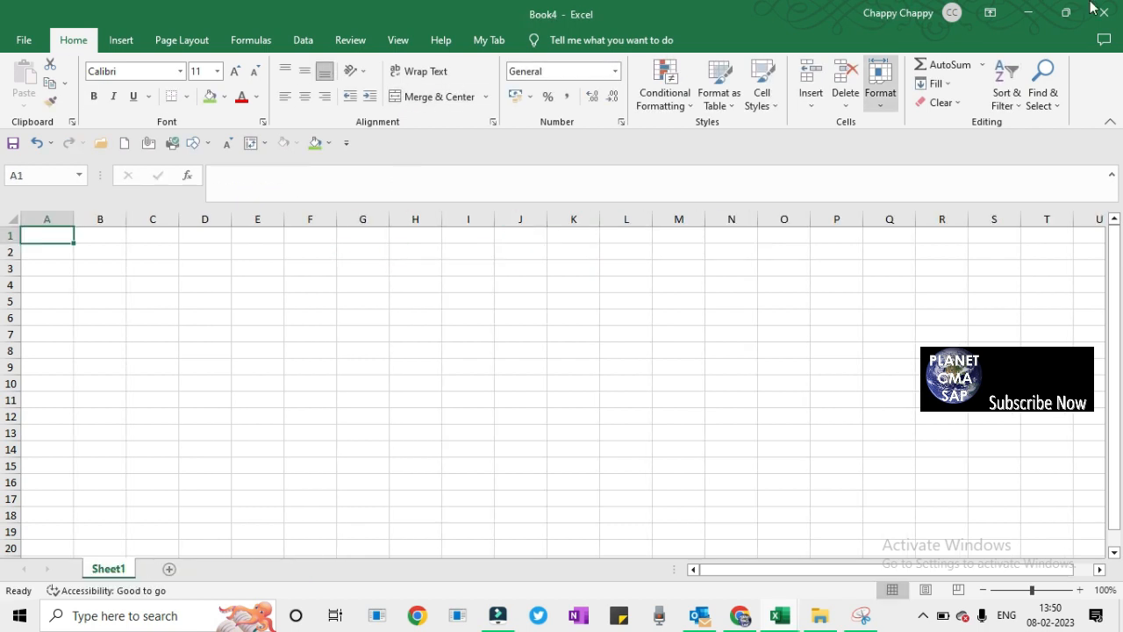
{"action": "key", "text": "ctrl+w"}
{"action": "key", "text": "ctrl+b"}
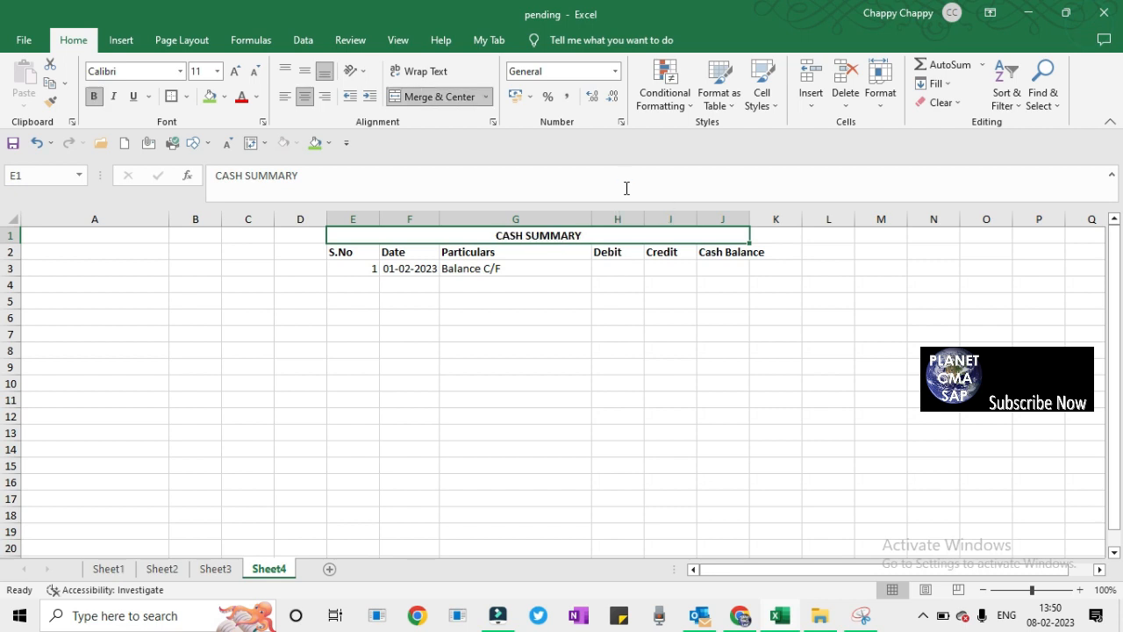
{"action": "left_click", "coordinate": [210, 101]}
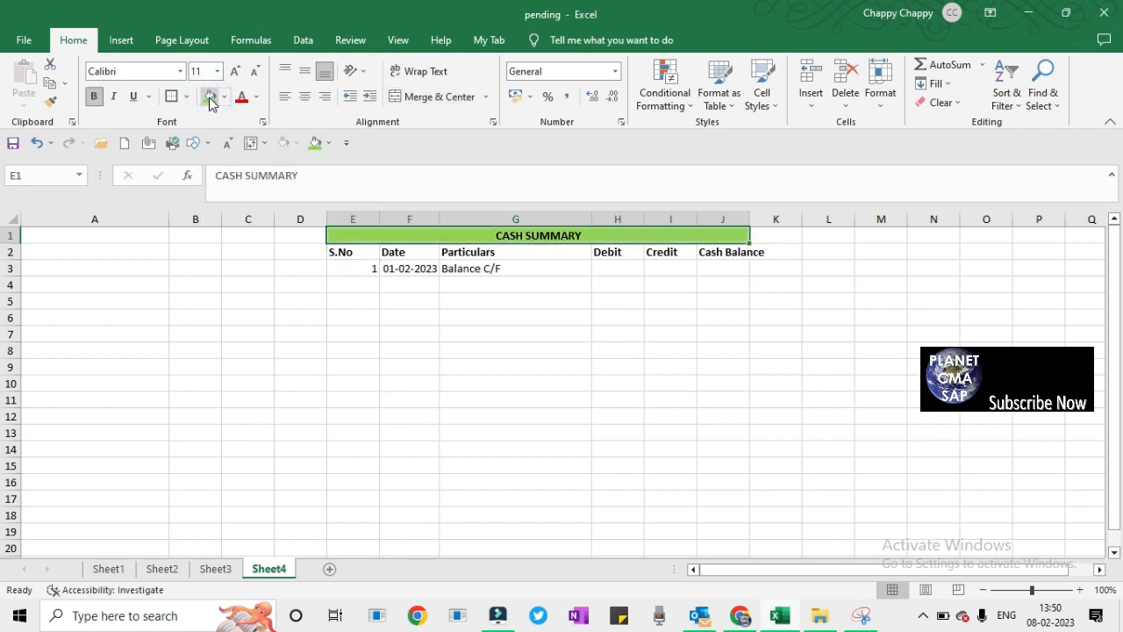
Add a thick outside border around the merged CASH SUMMARY title cell.
{"action": "key", "text": "alt+h"}
{"action": "key", "text": "b"}
{"action": "key", "text": "t"}
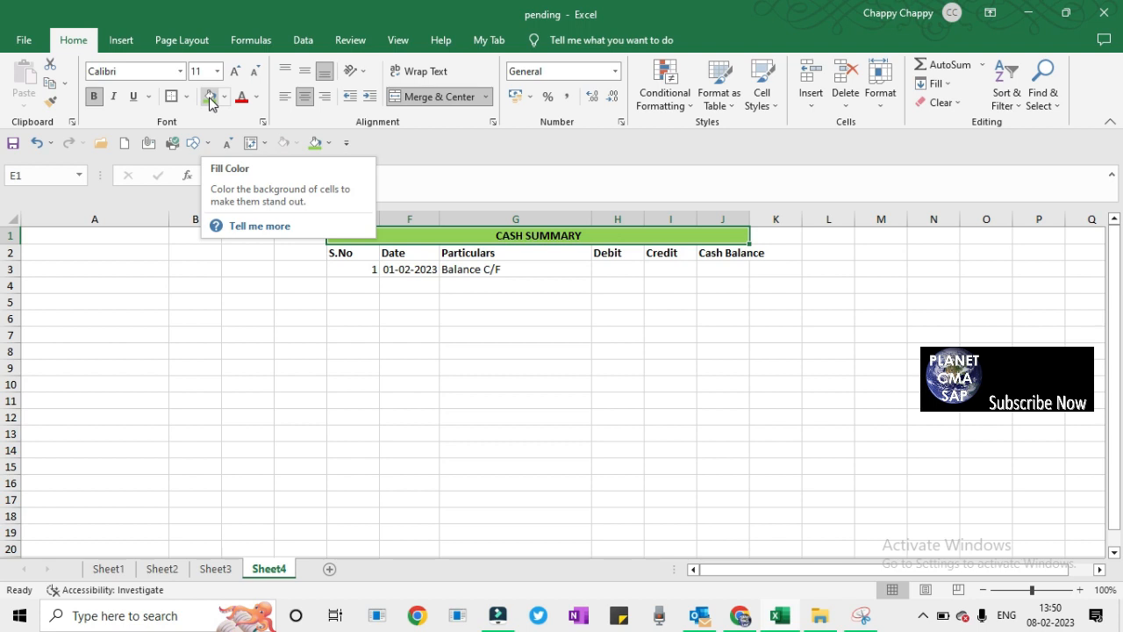
{"action": "key", "text": "Down"}
{"action": "key", "text": "Down"}
{"action": "key", "text": "Down"}
{"action": "key", "text": "Down"}
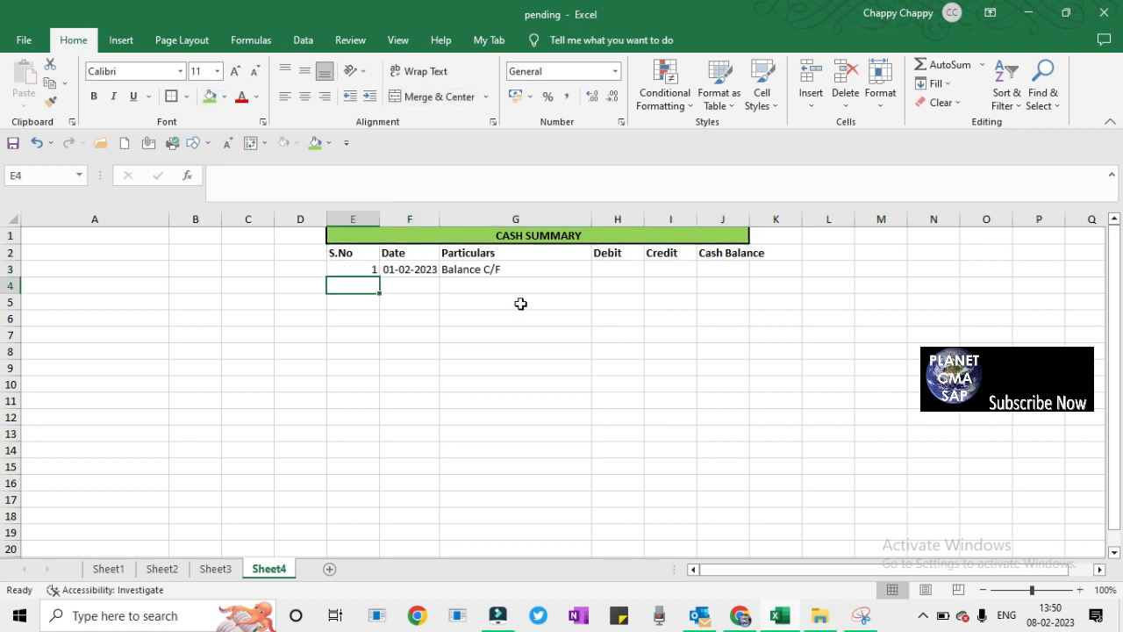
{"action": "key", "text": "Up"}
{"action": "key", "text": "Up"}
{"action": "key", "text": "Up"}
{"action": "key", "text": "Up"}
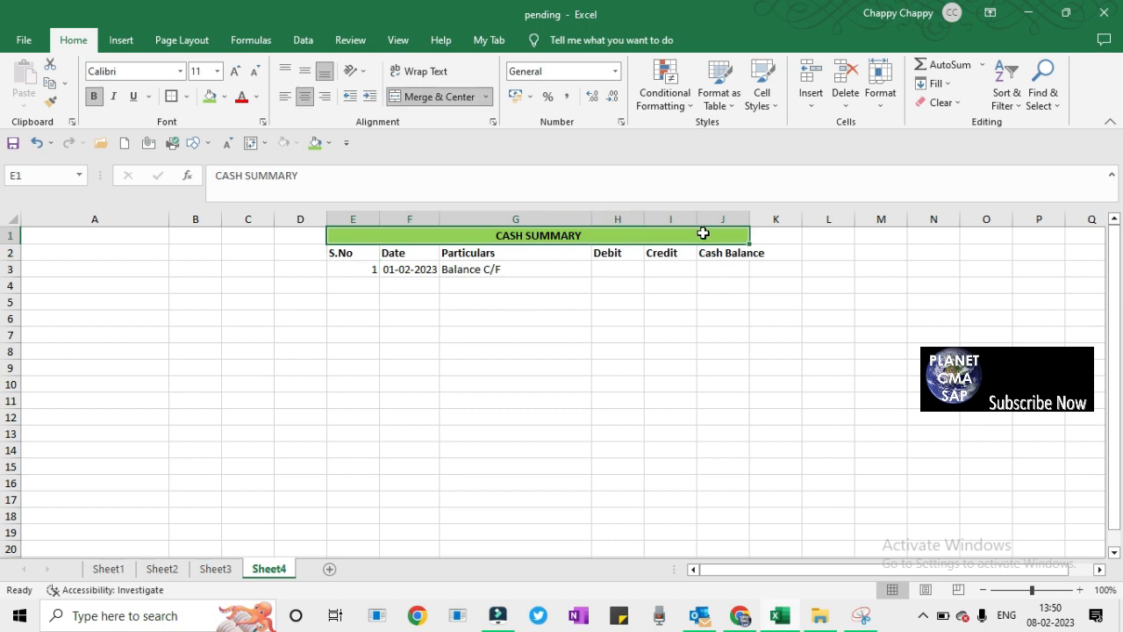
{"action": "key", "text": "Down"}
{"action": "key", "text": "Down"}
{"action": "key", "text": "Down"}
{"action": "key", "text": "Down"}
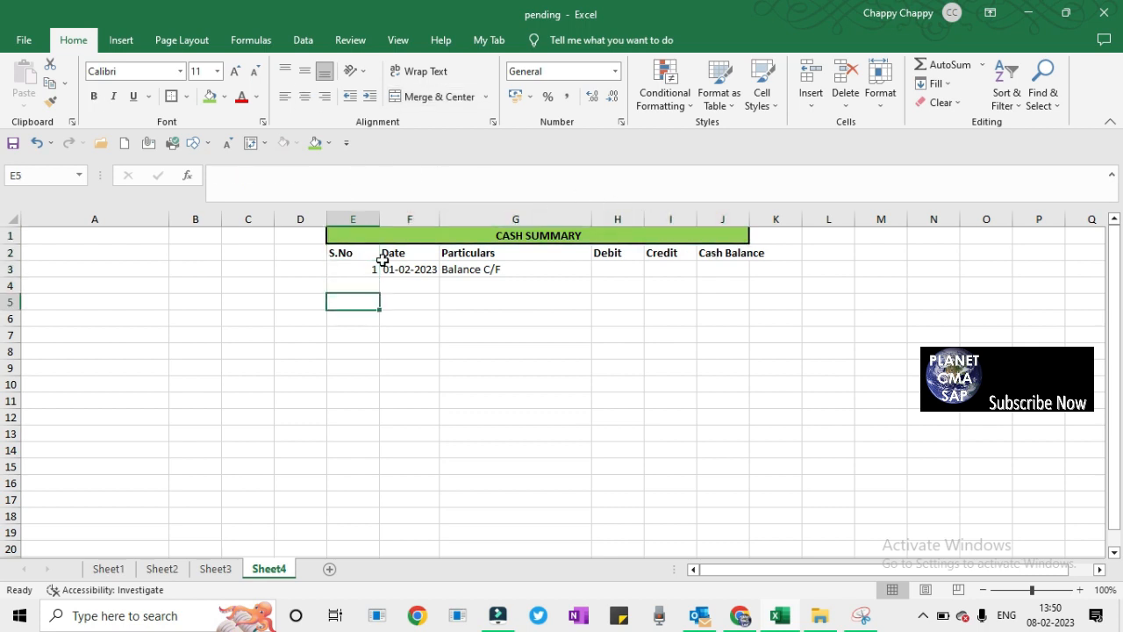
Enter 50000 as the debit amount of the Balance C/F entry in H3.
{"action": "key", "text": "Up"}
{"action": "key", "text": "Up"}
{"action": "key", "text": "Up"}
{"action": "key", "text": "Right"}
{"action": "key", "text": "Right"}
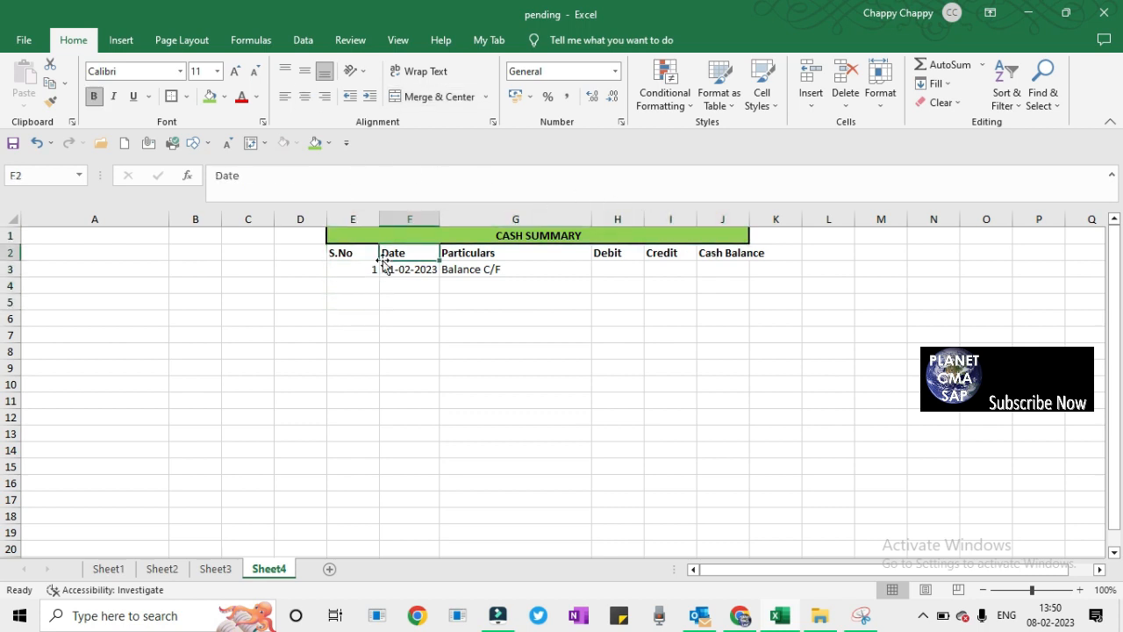
{"action": "key", "text": "Down"}
{"action": "key", "text": "Right"}
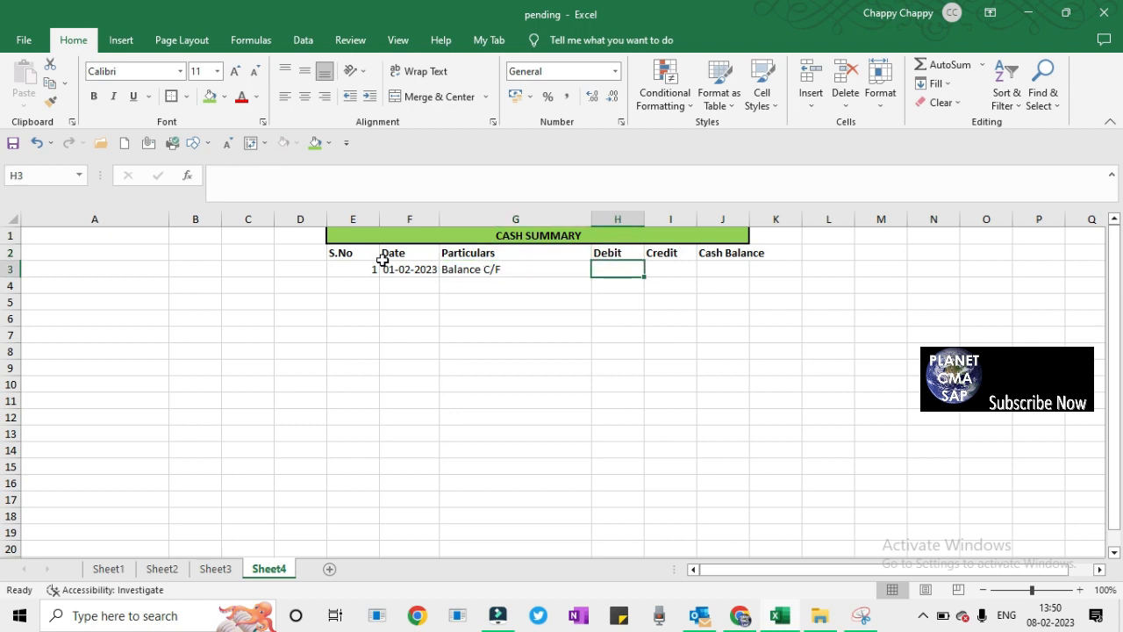
{"action": "key", "text": "Right"}
{"action": "key", "text": "Left"}
{"action": "type", "text": "50000"}
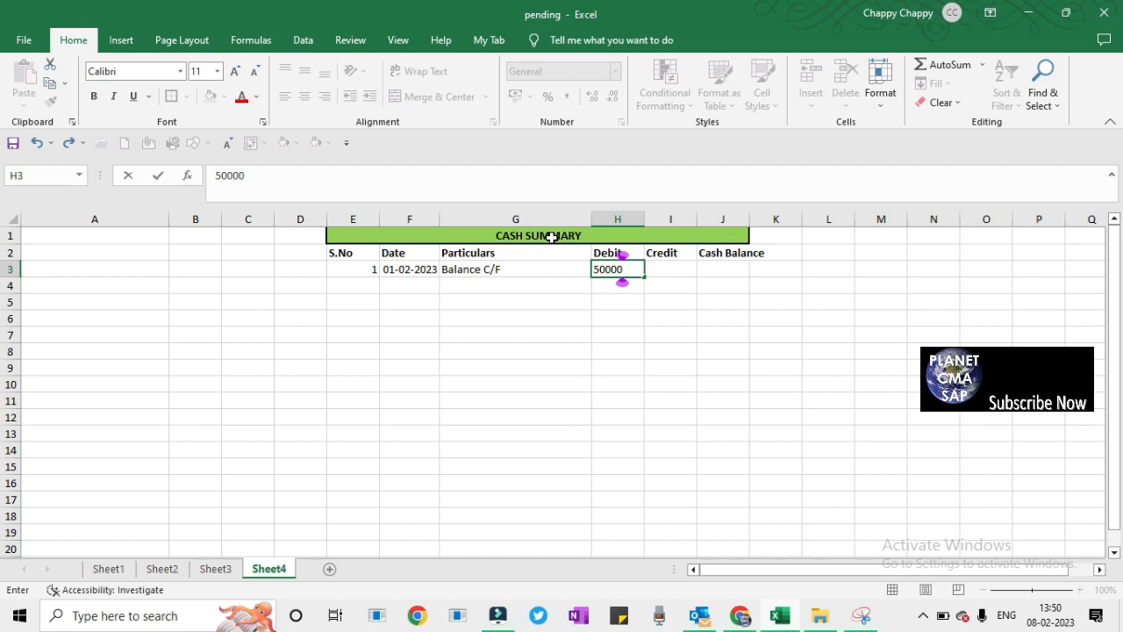
{"action": "key", "text": "Return"}
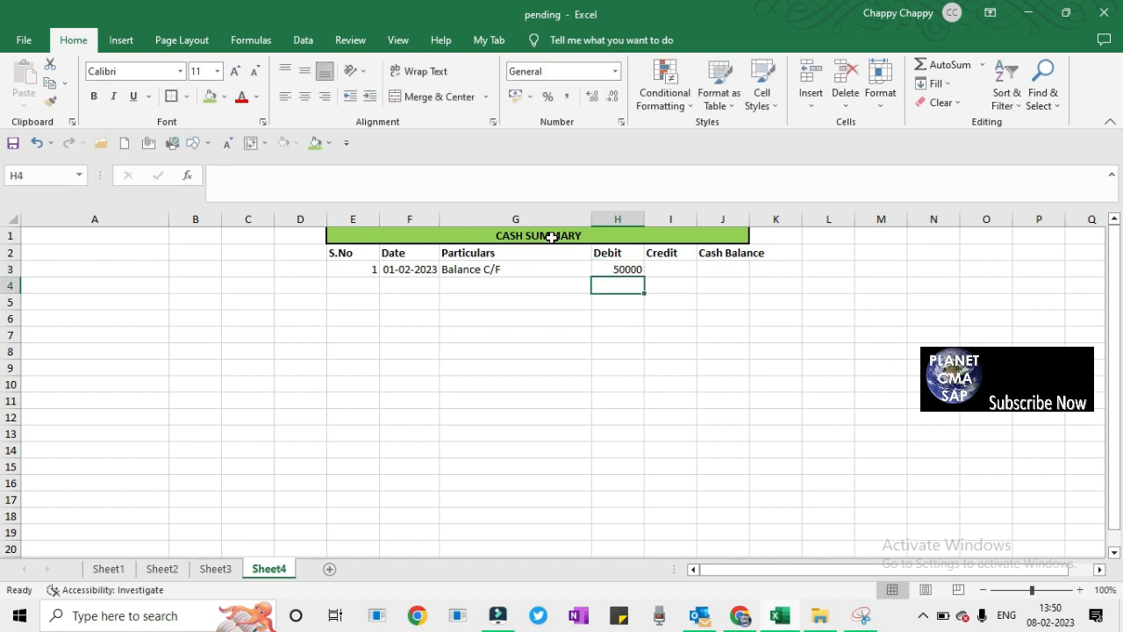
Enter 50000 as the cash balance of the Balance C/F entry in J3 and move on to E4 in the next row.
{"action": "key", "text": "Up"}
{"action": "key", "text": "Right"}
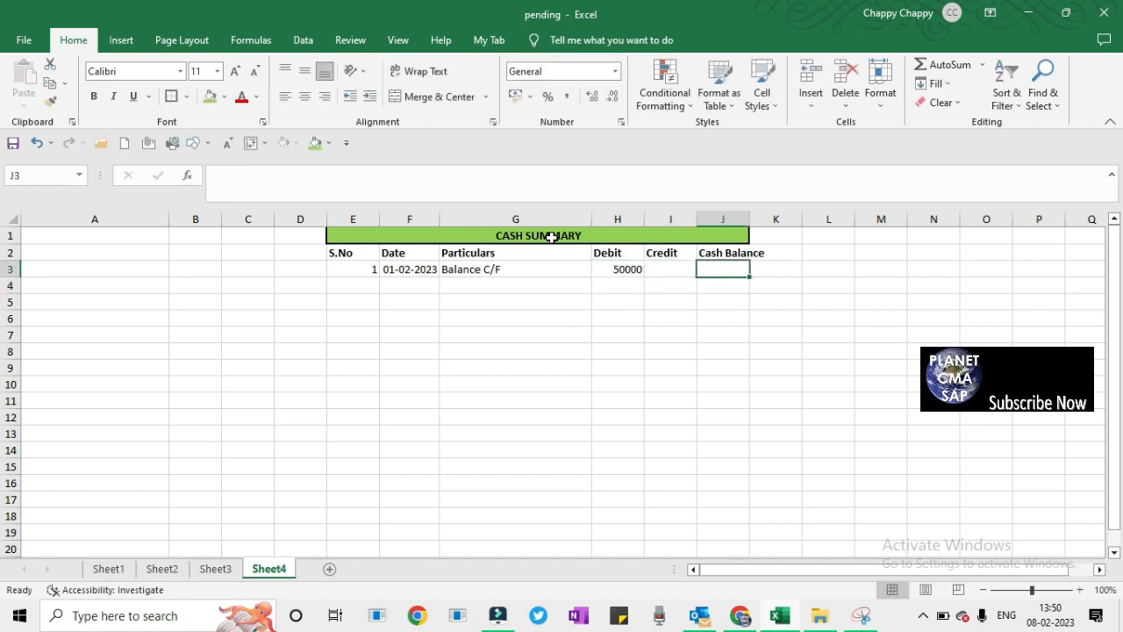
{"action": "type", "text": "50"}
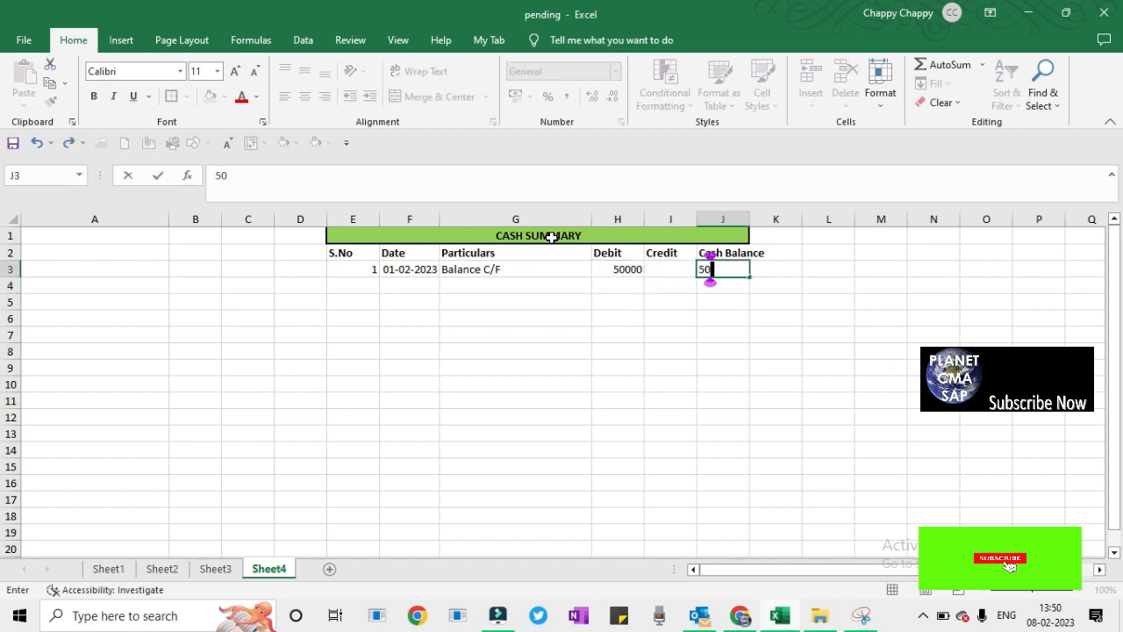
{"action": "type", "text": "000"}
{"action": "key", "text": "Return"}
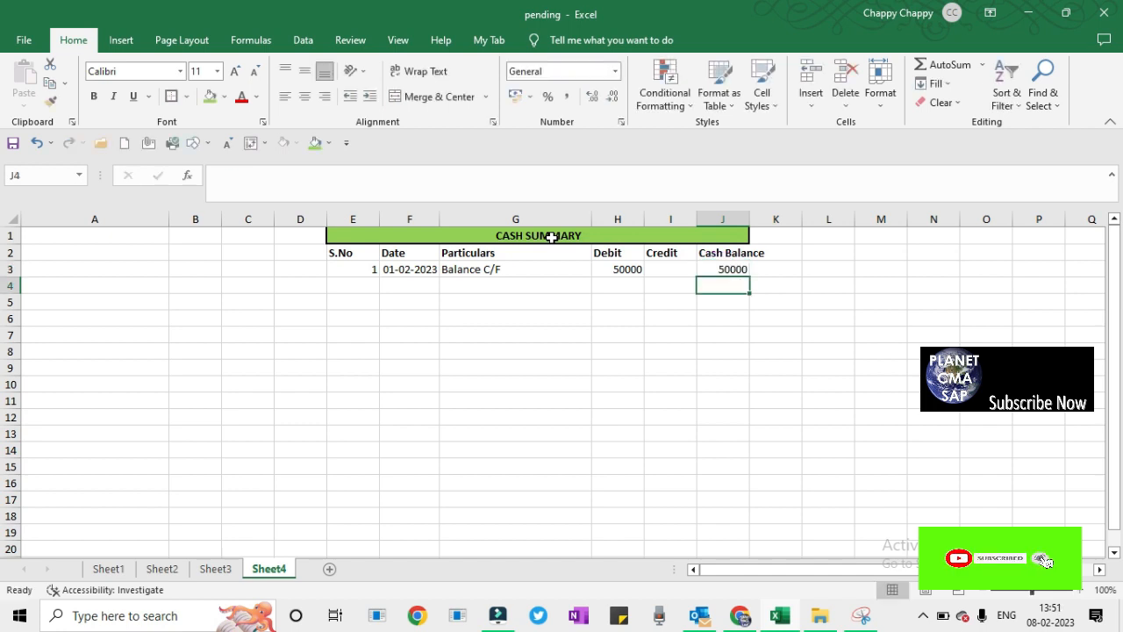
{"action": "key", "text": "Up"}
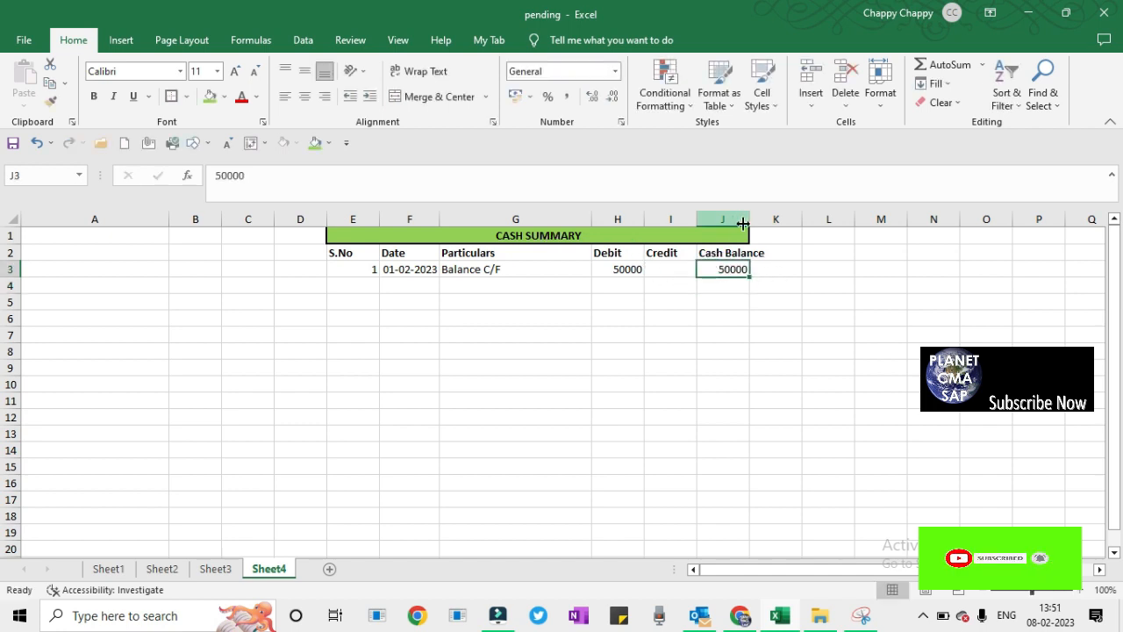
{"action": "left_click", "coordinate": [353, 282]}
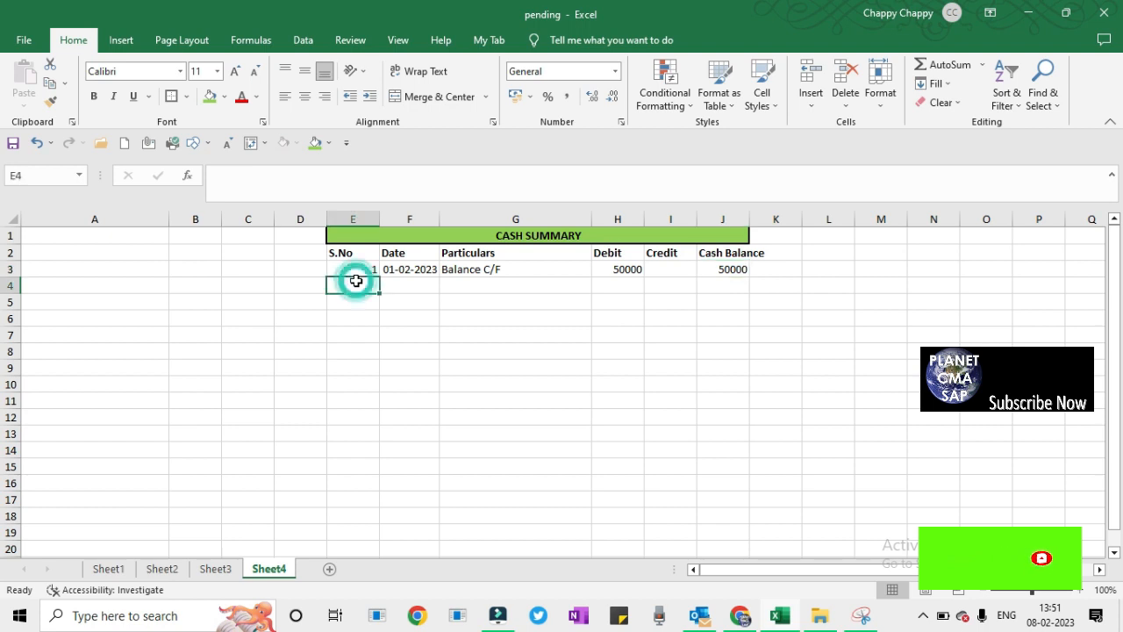
Enter serial number 2 in E4 and the current date 08-02-2023 in F4.
{"action": "type", "text": "2"}
{"action": "key", "text": "Return"}
{"action": "key", "text": "Up"}
{"action": "key", "text": "Right"}
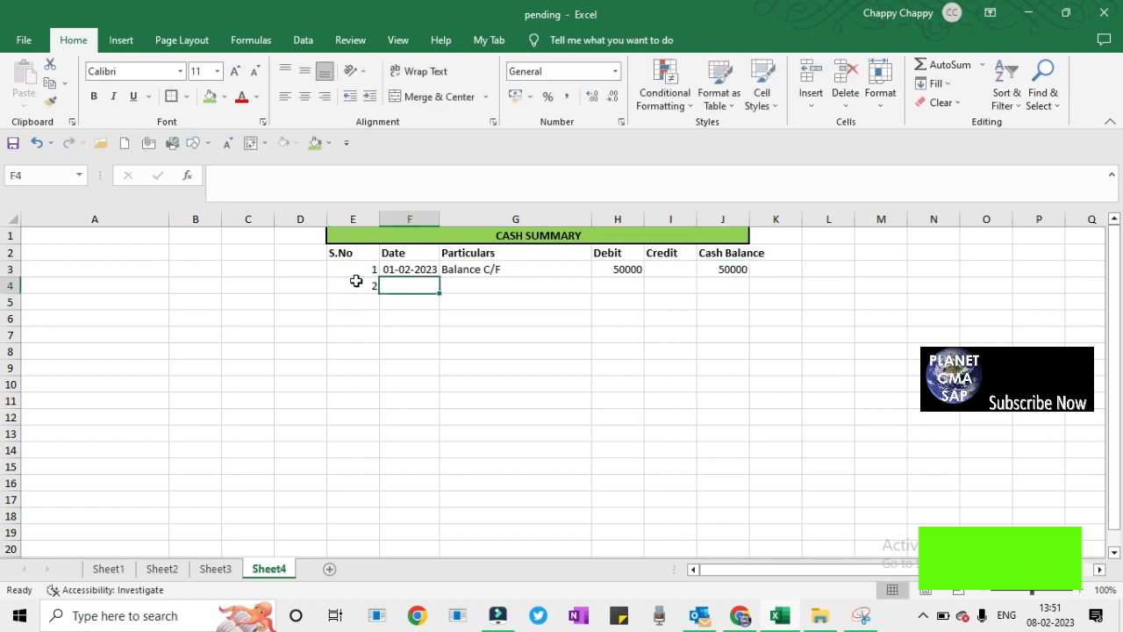
{"action": "key", "text": "ctrl+semicolon"}
{"action": "key", "text": "Return"}
{"action": "key", "text": "Up"}
{"action": "key", "text": "Right"}
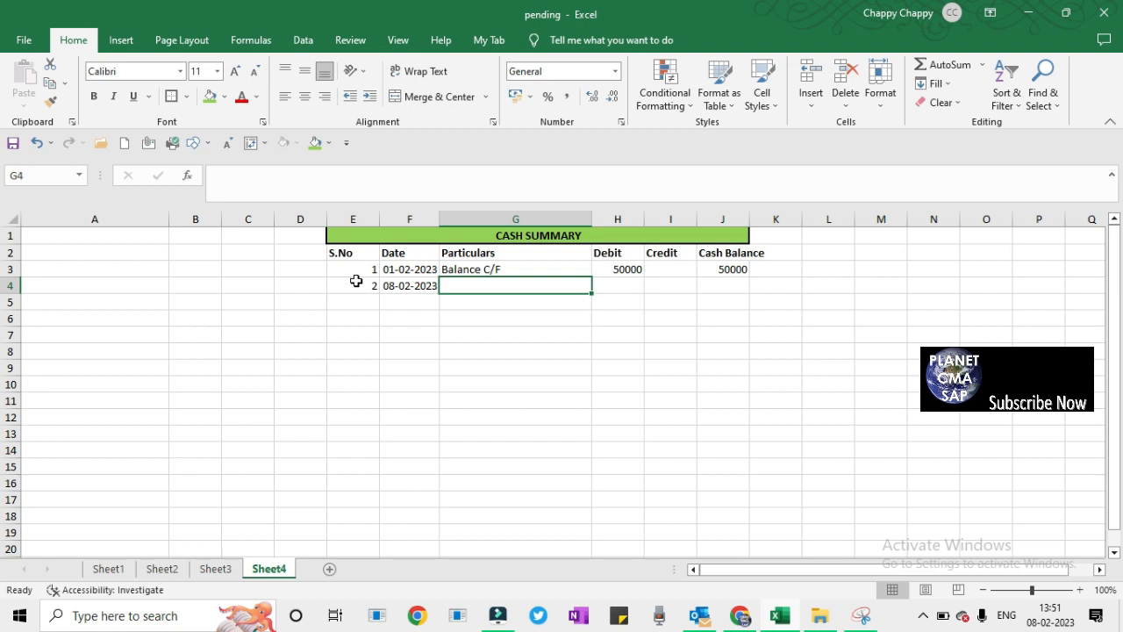
Enter "Rent received" as the particulars in G4 and 25000 as its debit amount in H4.
{"action": "type", "text": "Rent receive"}
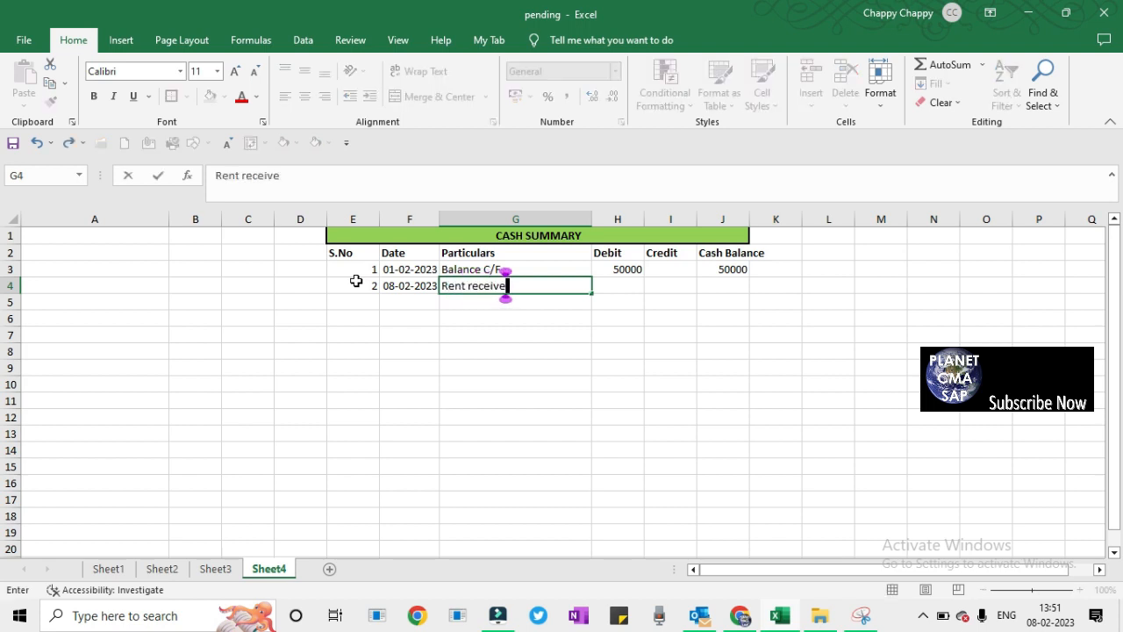
{"action": "type", "text": "d '"}
{"action": "key", "text": "Up"}
{"action": "key", "text": "Down"}
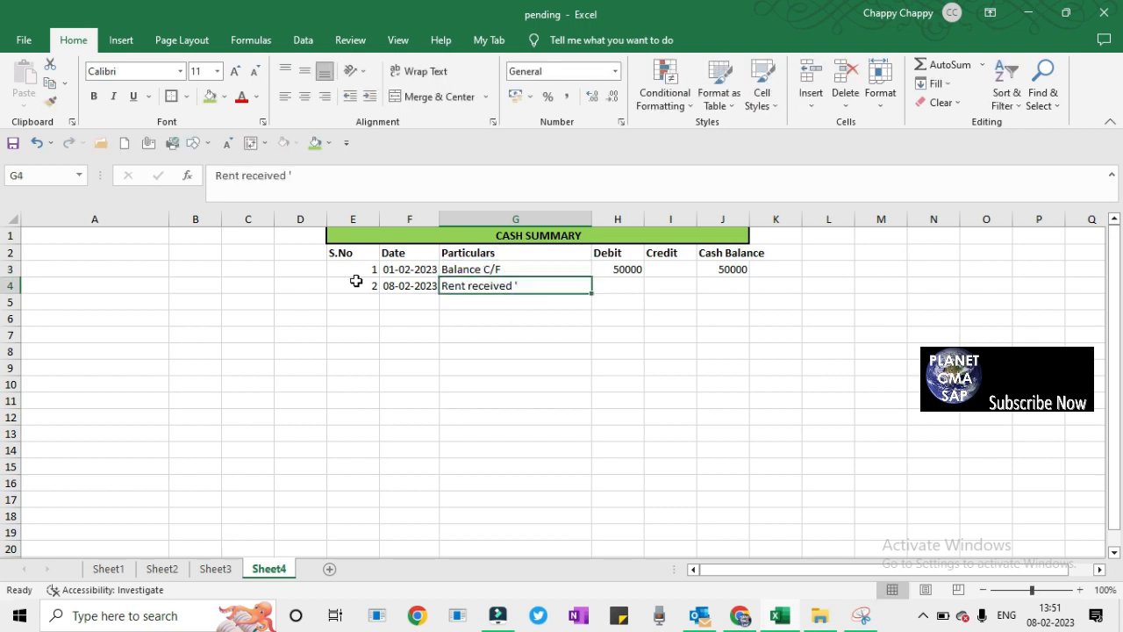
{"action": "key", "text": "F2"}
{"action": "key", "text": "BackSpace"}
{"action": "key", "text": "BackSpace"}
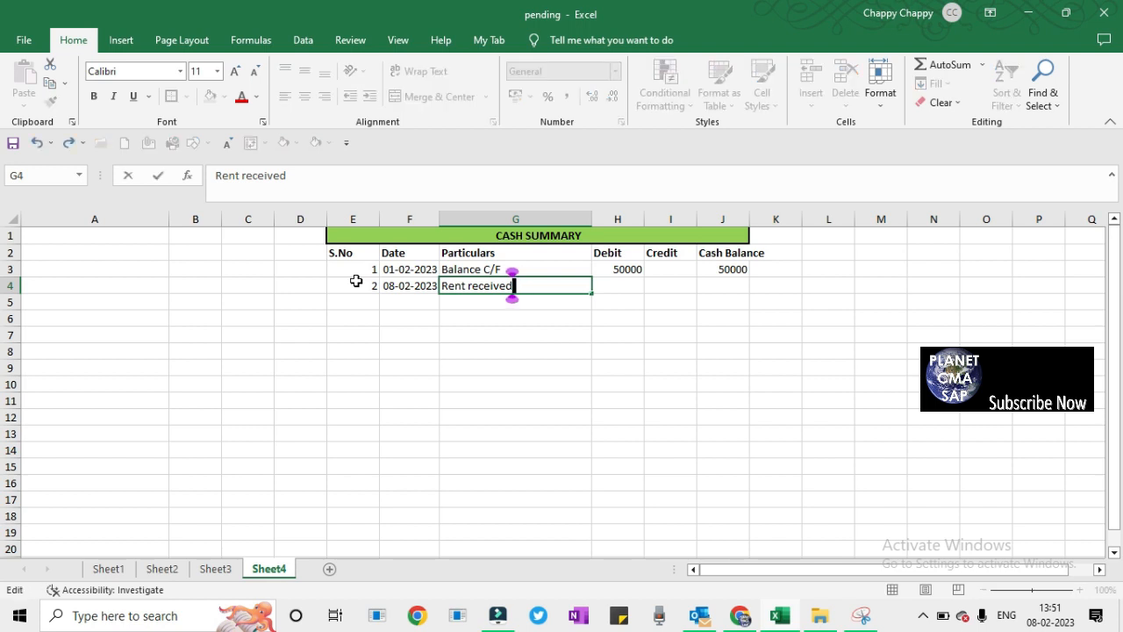
{"action": "key", "text": "Return"}
{"action": "key", "text": "Up"}
{"action": "key", "text": "Right"}
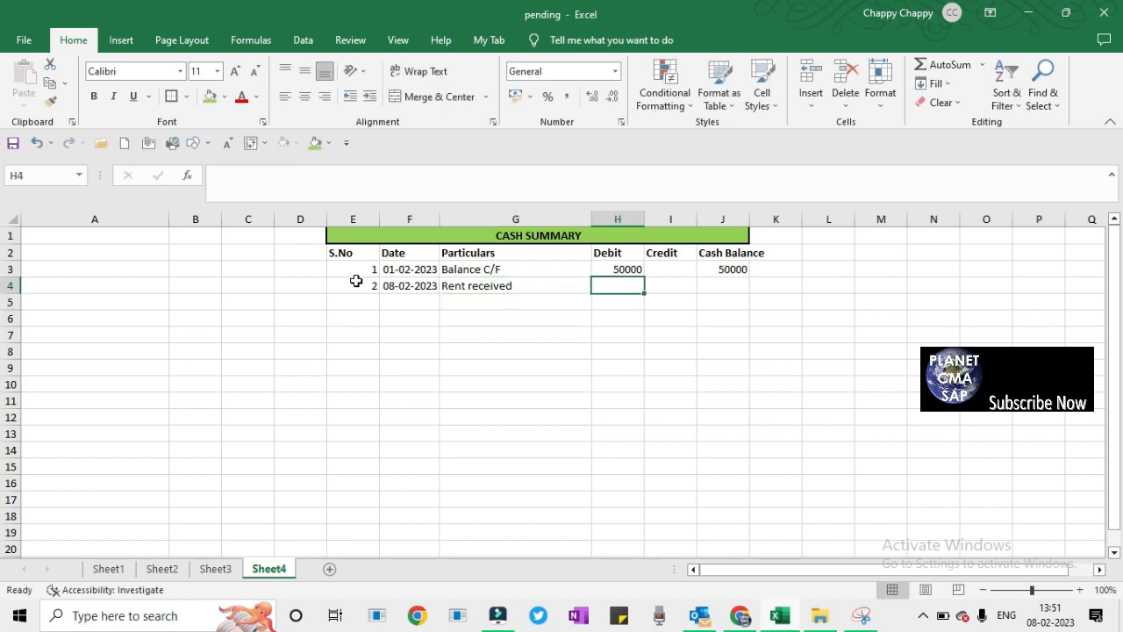
{"action": "type", "text": "25000"}
{"action": "key", "text": "Return"}
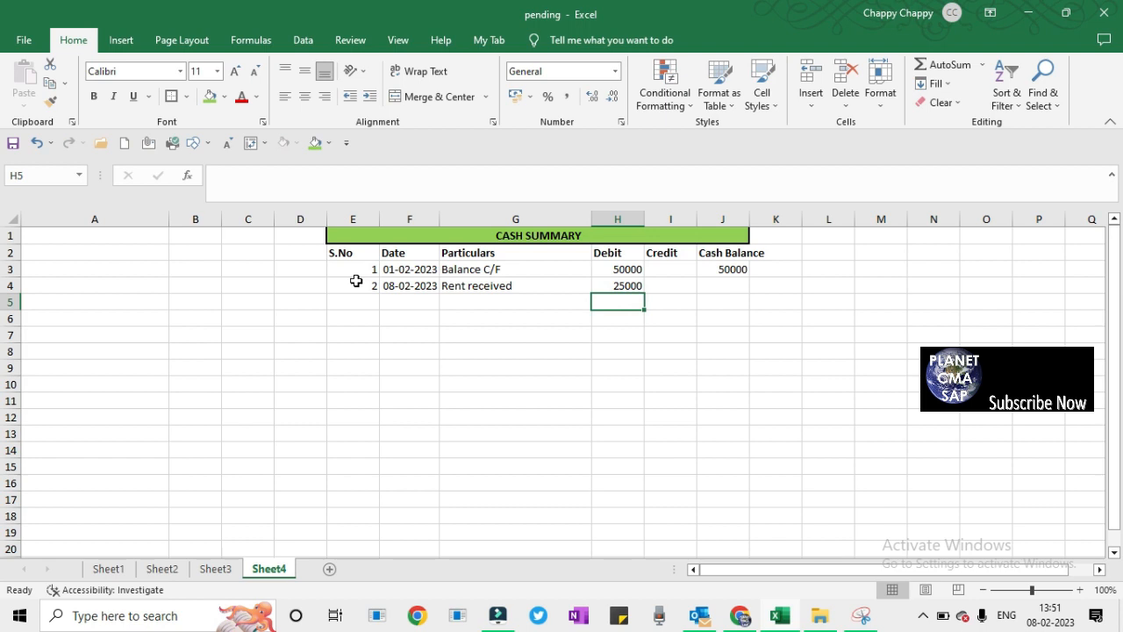
Enter serial number 3 in E5 and fill the date from the row above into F5.
{"action": "key", "text": "Left"}
{"action": "key", "text": "Left"}
{"action": "key", "text": "Left"}
{"action": "type", "text": "3"}
{"action": "key", "text": "Tab"}
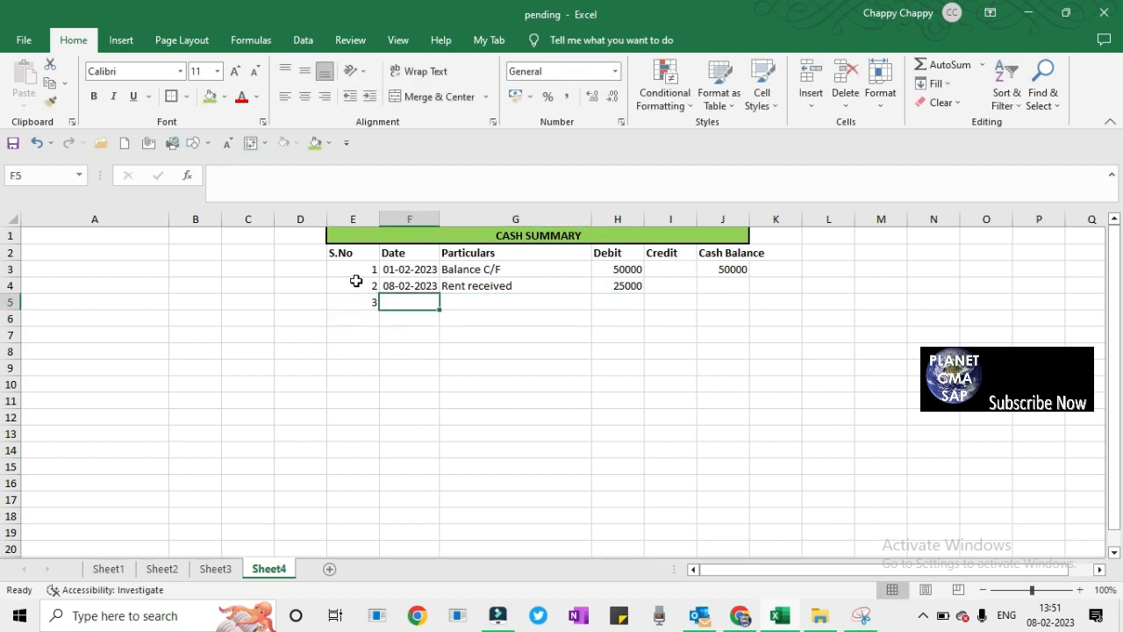
{"action": "key", "text": "ctrl+d"}
{"action": "key", "text": "Tab"}
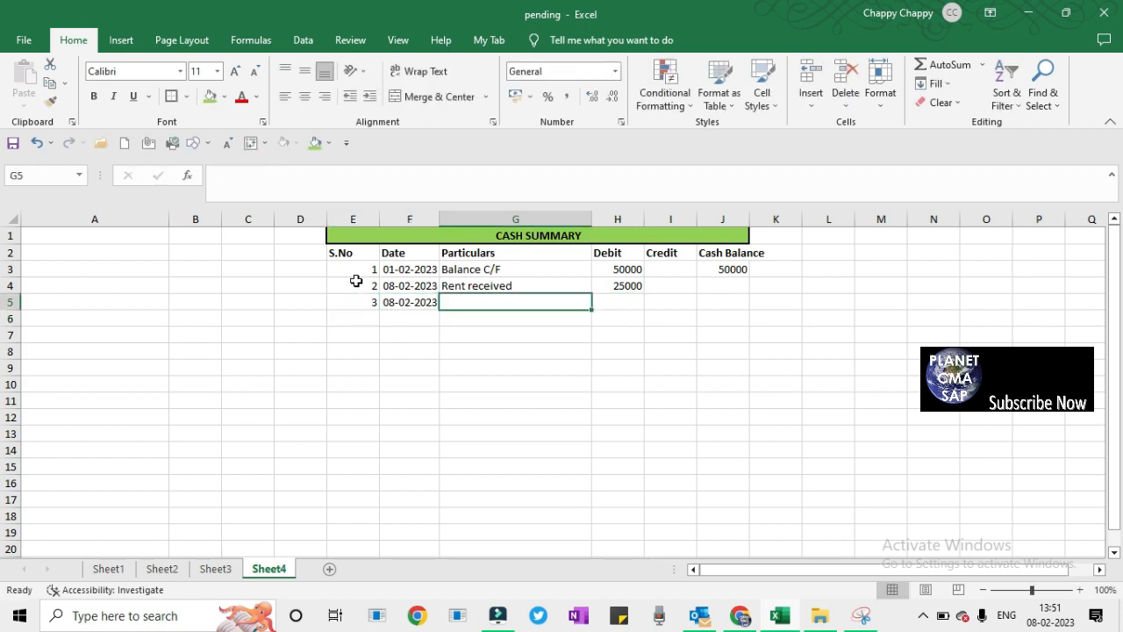
Enter "Rent paid" as the particulars in G5 and 10000 as its credit amount in I5.
{"action": "type", "text": "Rent paid"}
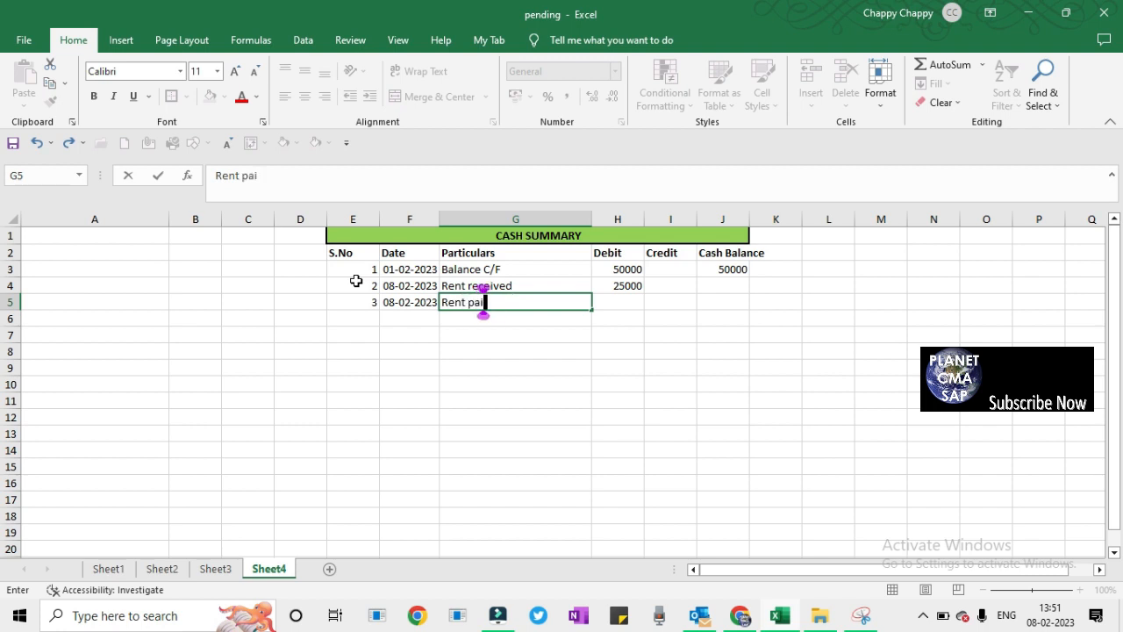
{"action": "key", "text": "ctrl+Return"}
{"action": "key", "text": "Tab"}
{"action": "key", "text": "Tab"}
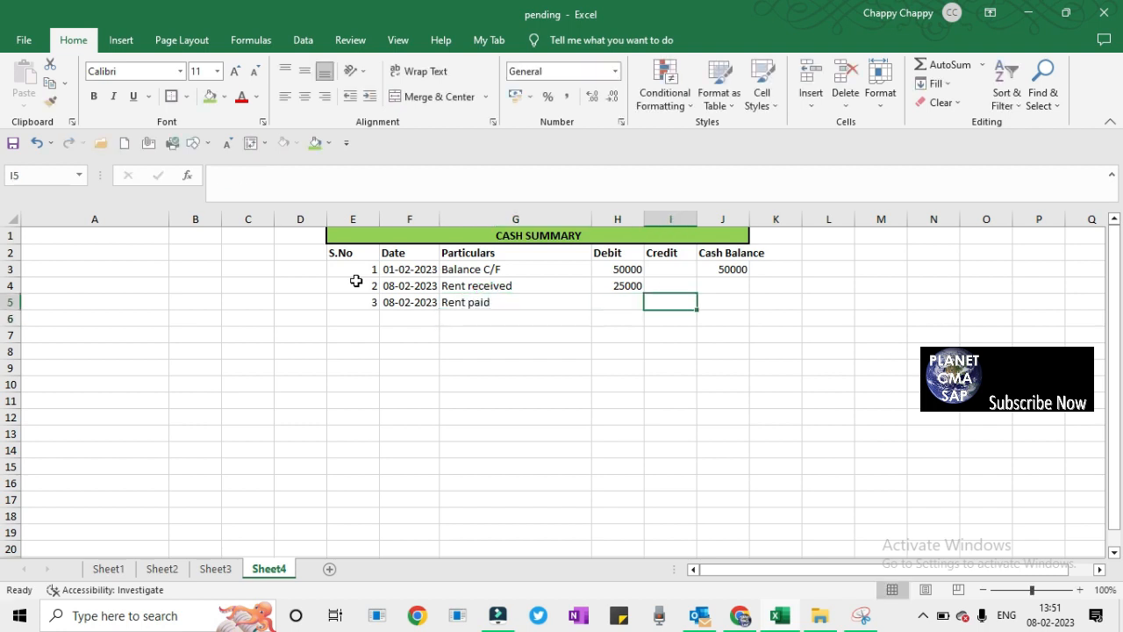
{"action": "type", "text": "10000"}
{"action": "key", "text": "Return"}
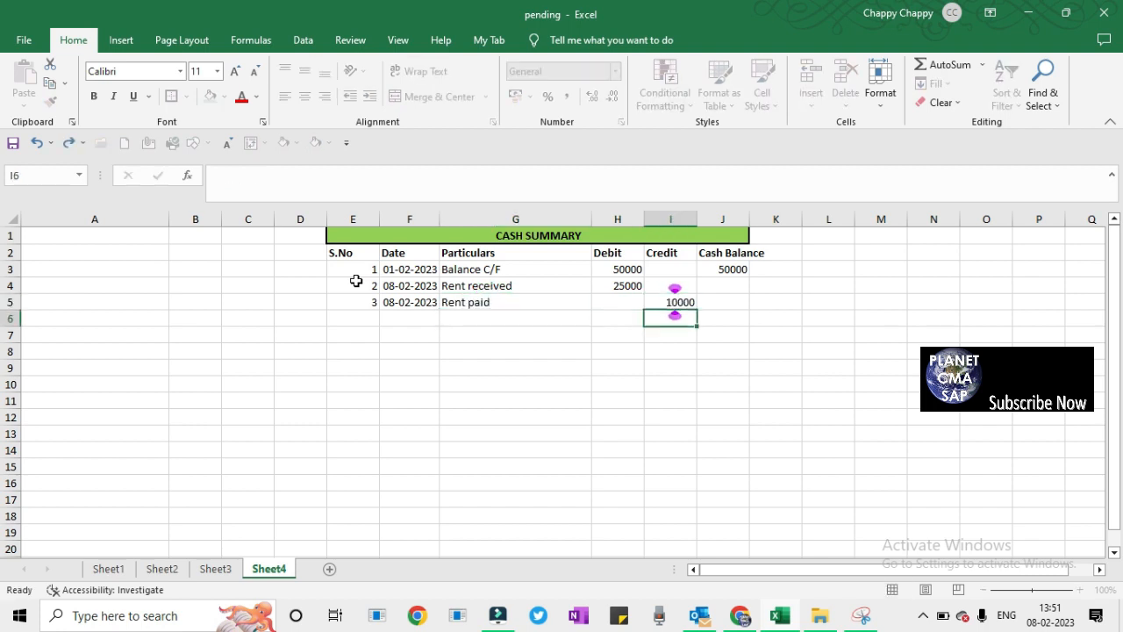
Enter serial number 4 in E6 and fill the date from the row above into F6.
{"action": "key", "text": "Up"}
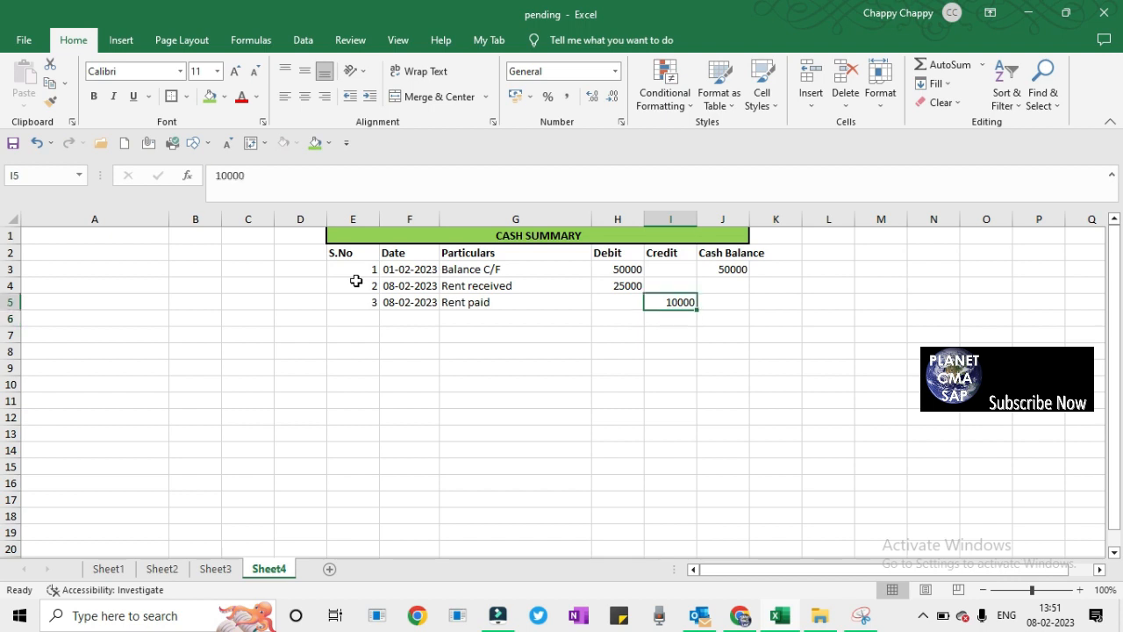
{"action": "key", "text": "Right"}
{"action": "key", "text": "Left"}
{"action": "key", "text": "Down"}
{"action": "key", "text": "Left"}
{"action": "key", "text": "Left"}
{"action": "key", "text": "Left"}
{"action": "key", "text": "Left"}
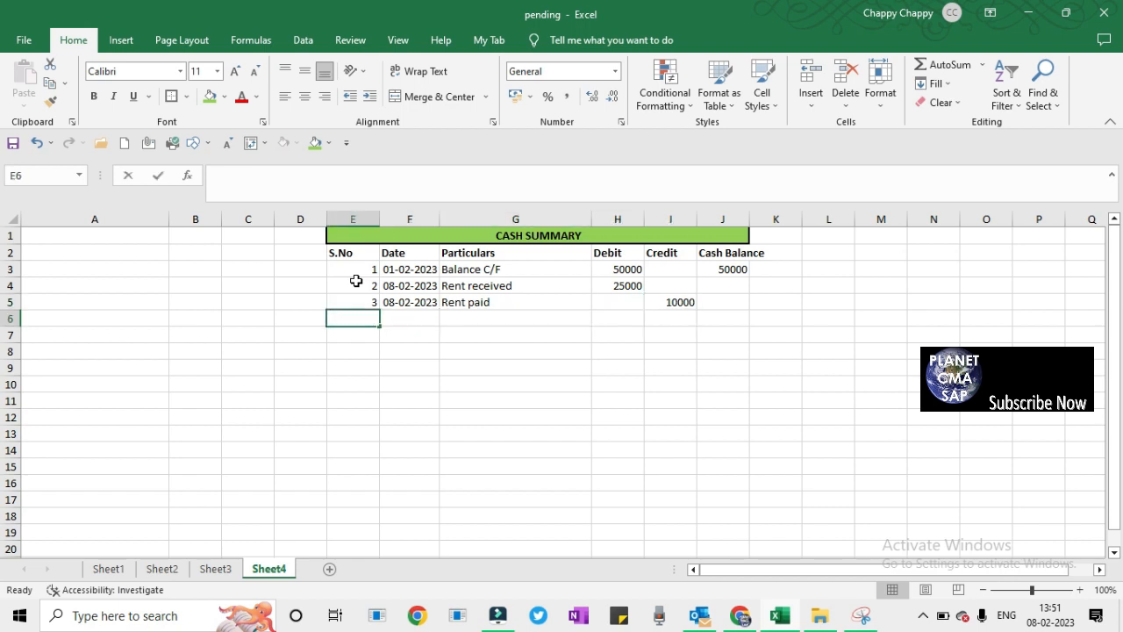
{"action": "type", "text": "4"}
{"action": "key", "text": "Return"}
{"action": "key", "text": "Up"}
{"action": "key", "text": "Right"}
{"action": "key", "text": "ctrl+d"}
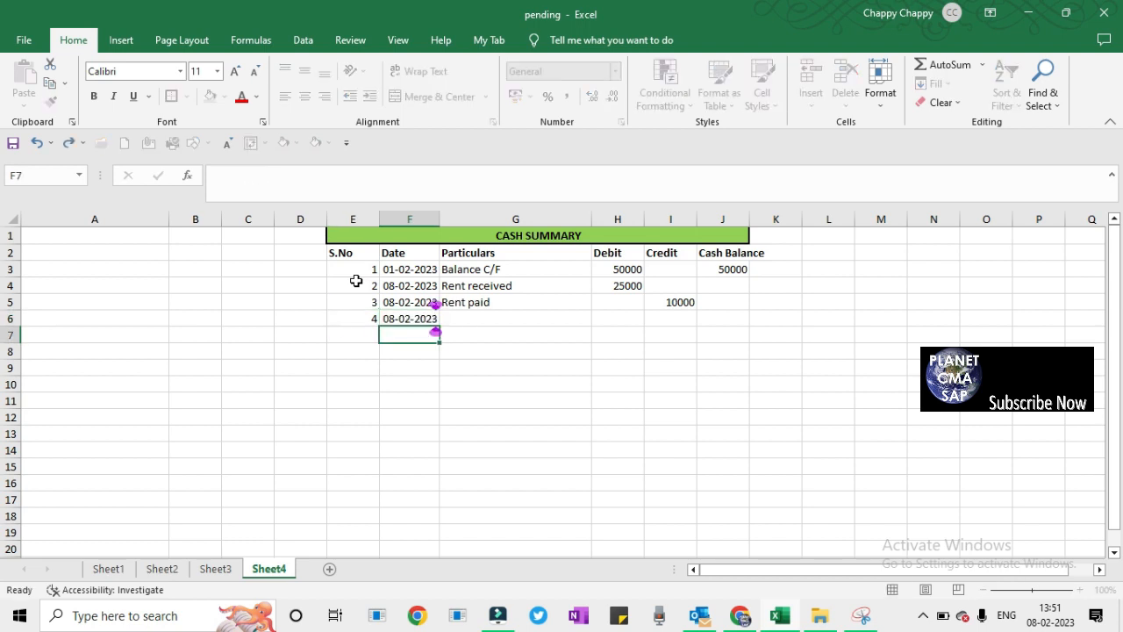
{"action": "key", "text": "Right"}
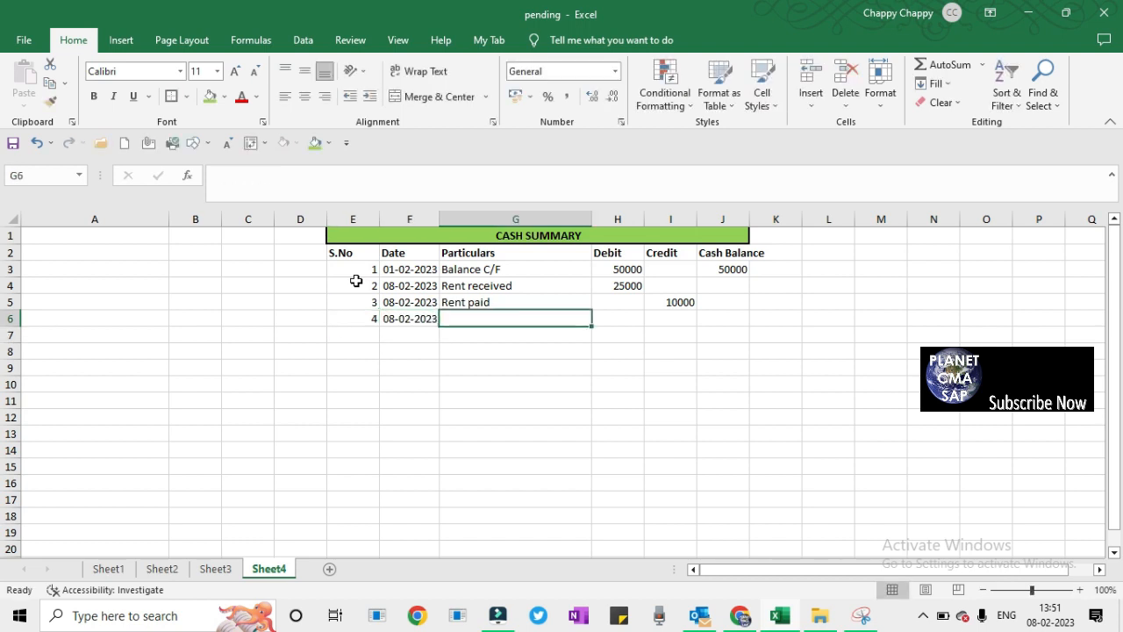
Enter "Advertisement" as the particulars of the fourth entry in G6, correcting its spelling.
{"action": "type", "text": "Adver"}
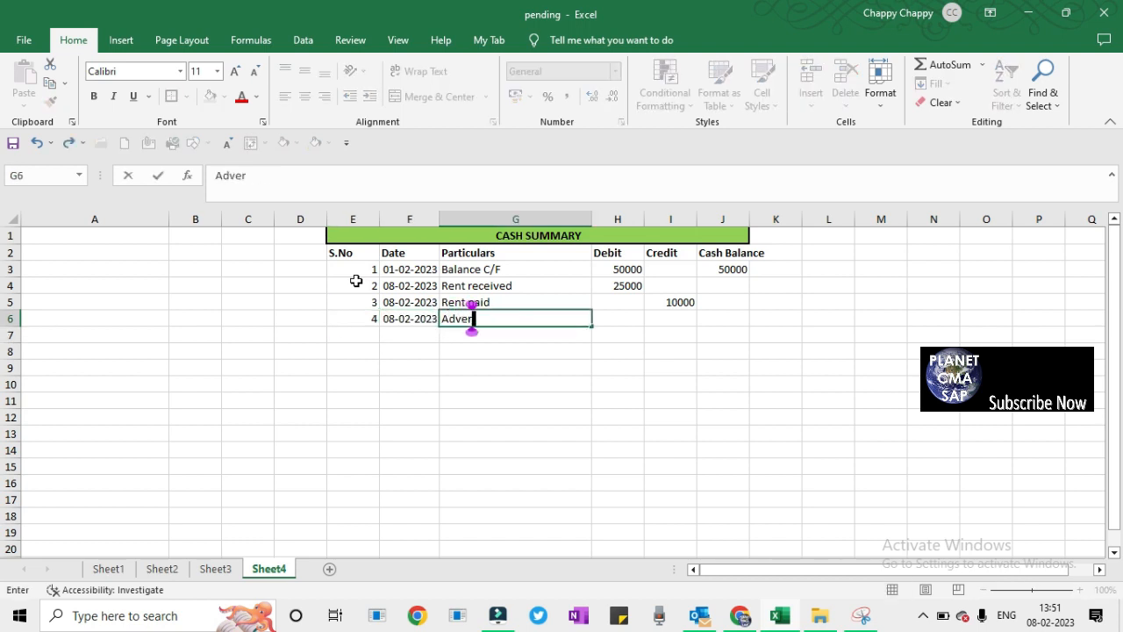
{"action": "type", "text": "tisemeent"}
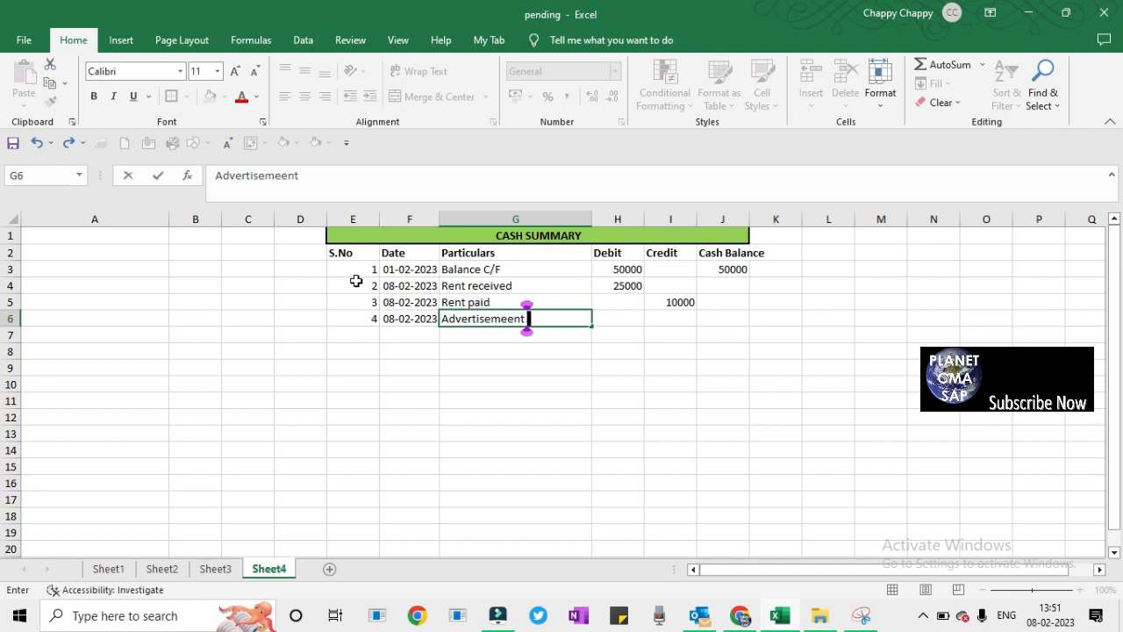
{"action": "key", "text": "Return"}
{"action": "key", "text": "Up"}
{"action": "key", "text": "Right"}
{"action": "key", "text": "Left"}
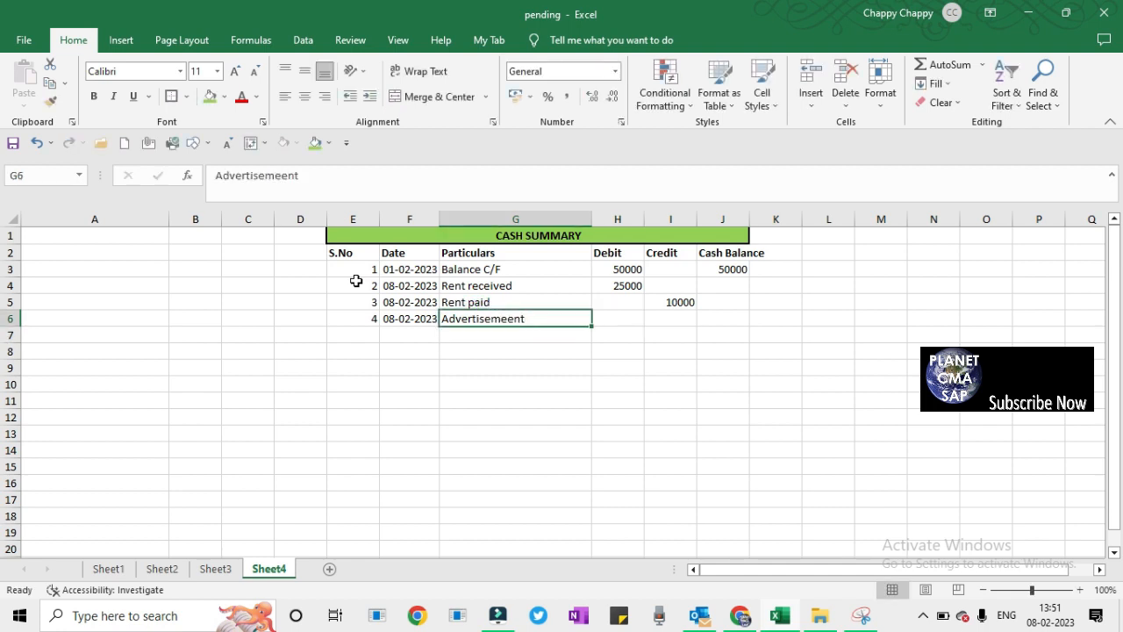
{"action": "key", "text": "F2"}
{"action": "key", "text": "Left"}
{"action": "key", "text": "Left"}
{"action": "key", "text": "Left"}
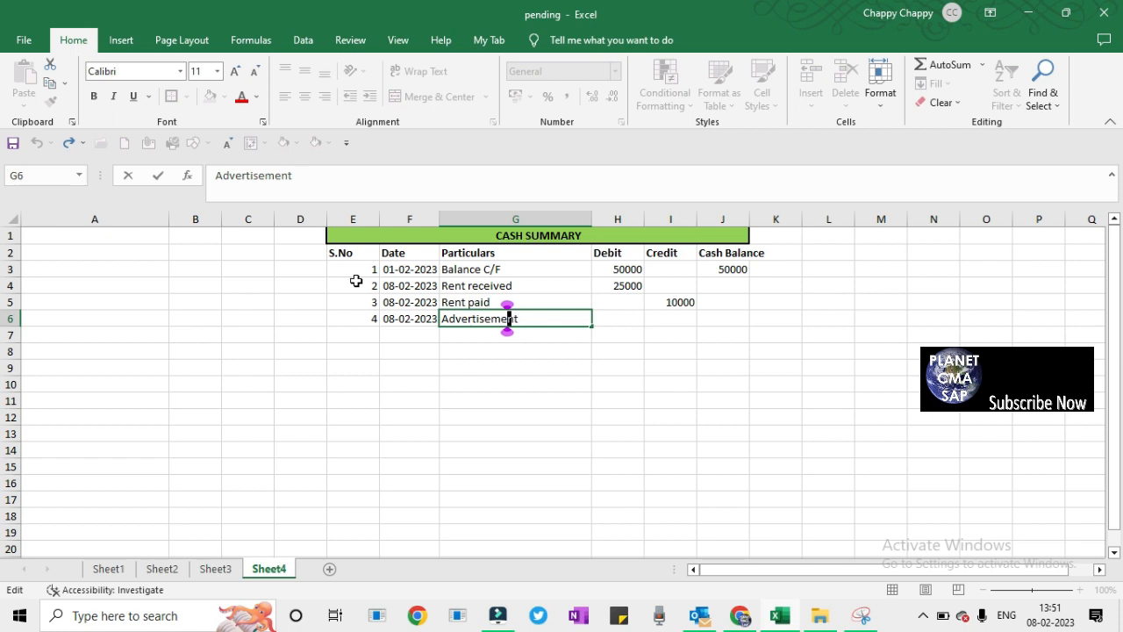
{"action": "key", "text": "BackSpace"}
{"action": "key", "text": "Return"}
{"action": "key", "text": "Up"}
{"action": "key", "text": "Right"}
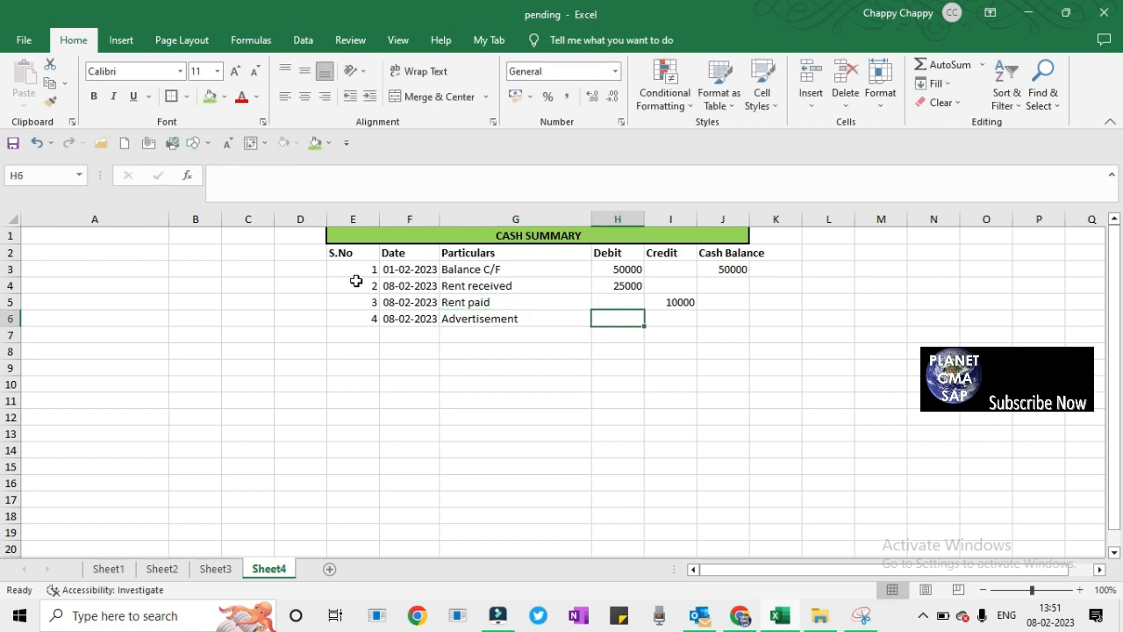
Enter 5000 as the credit amount of the Advertisement entry in I6.
{"action": "key", "text": "Right"}
{"action": "type", "text": "5000"}
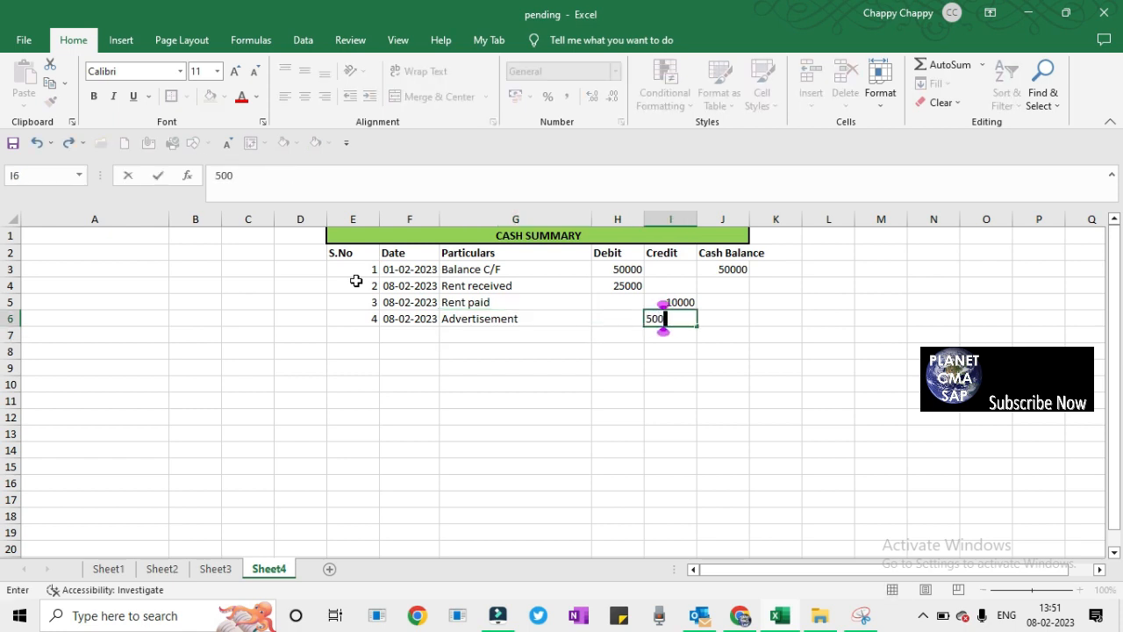
{"action": "key", "text": "Return"}
{"action": "key", "text": "Up"}
{"action": "key", "text": "Right"}
{"action": "key", "text": "Up"}
{"action": "key", "text": "Up"}
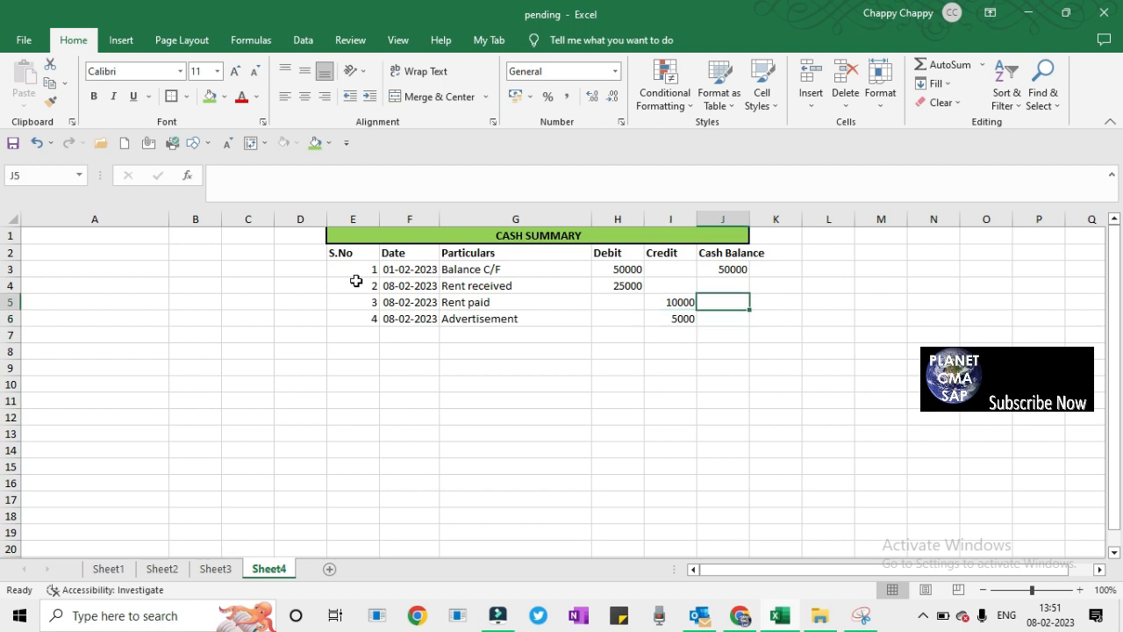
{"action": "key", "text": "Left"}
{"action": "key", "text": "Down"}
{"action": "key", "text": "Left"}
{"action": "key", "text": "Left"}
{"action": "key", "text": "Left"}
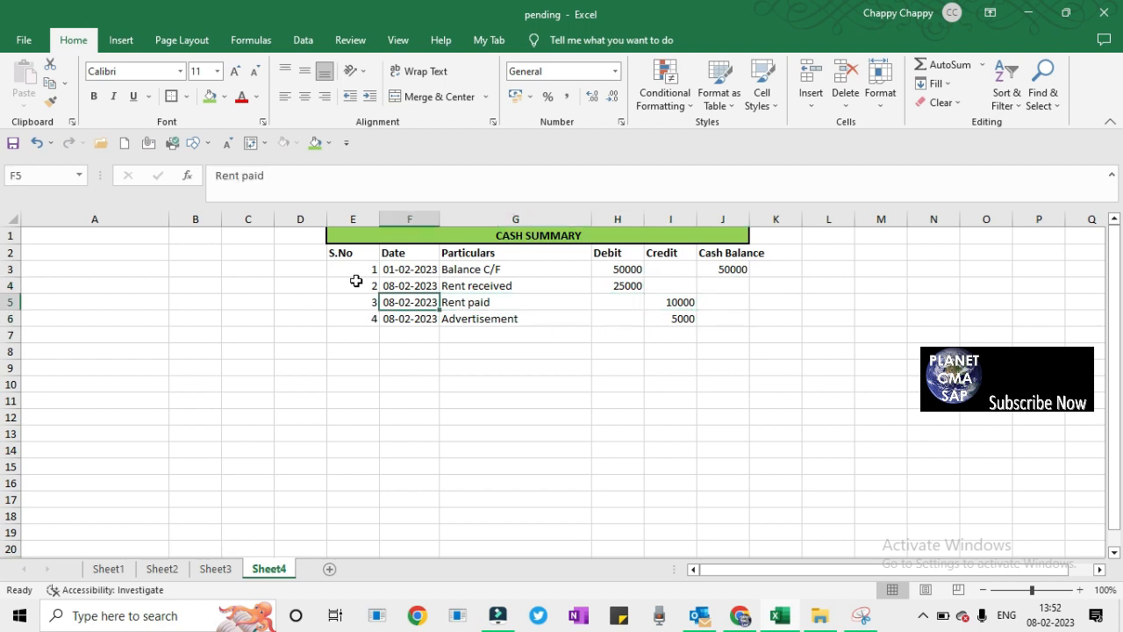
Start an IF formula in the Rent received row's cash balance cell J4, with an AND condition testing H4="".
{"action": "key", "text": "Right"}
{"action": "key", "text": "Right"}
{"action": "key", "text": "Up"}
{"action": "key", "text": "Right"}
{"action": "key", "text": "Right"}
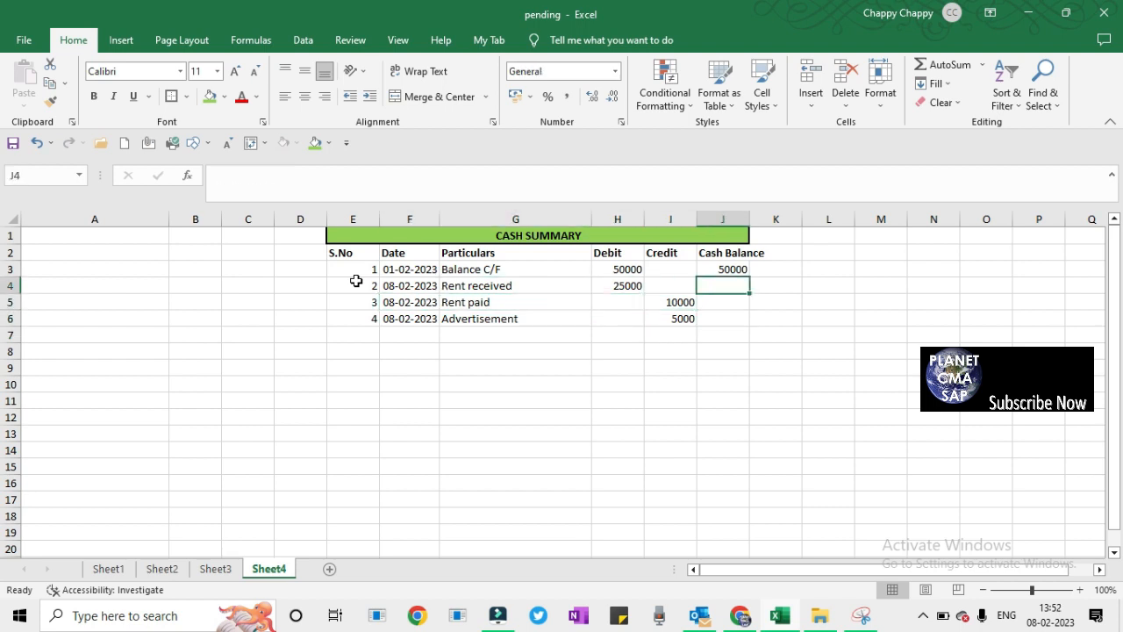
{"action": "type", "text": "="}
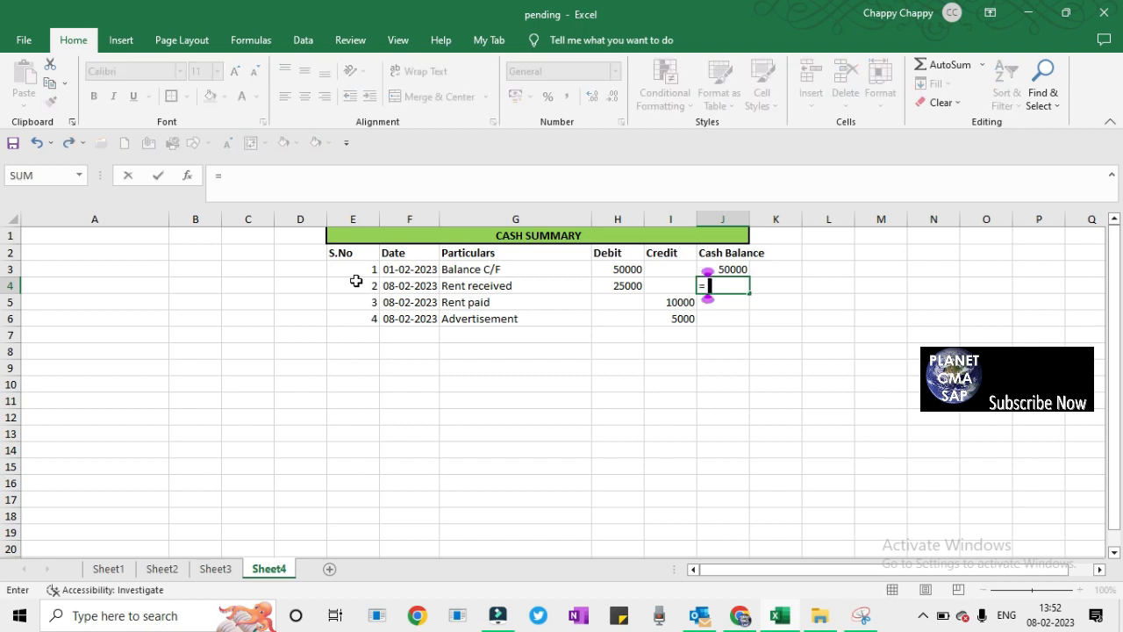
{"action": "type", "text": "if("}
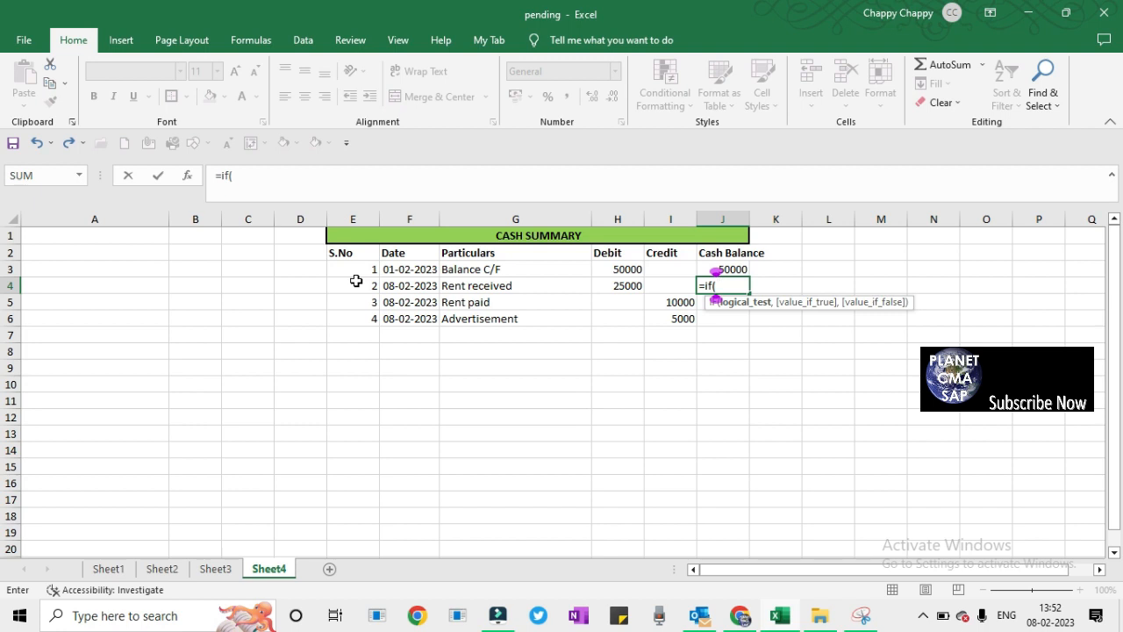
{"action": "type", "text": "and("}
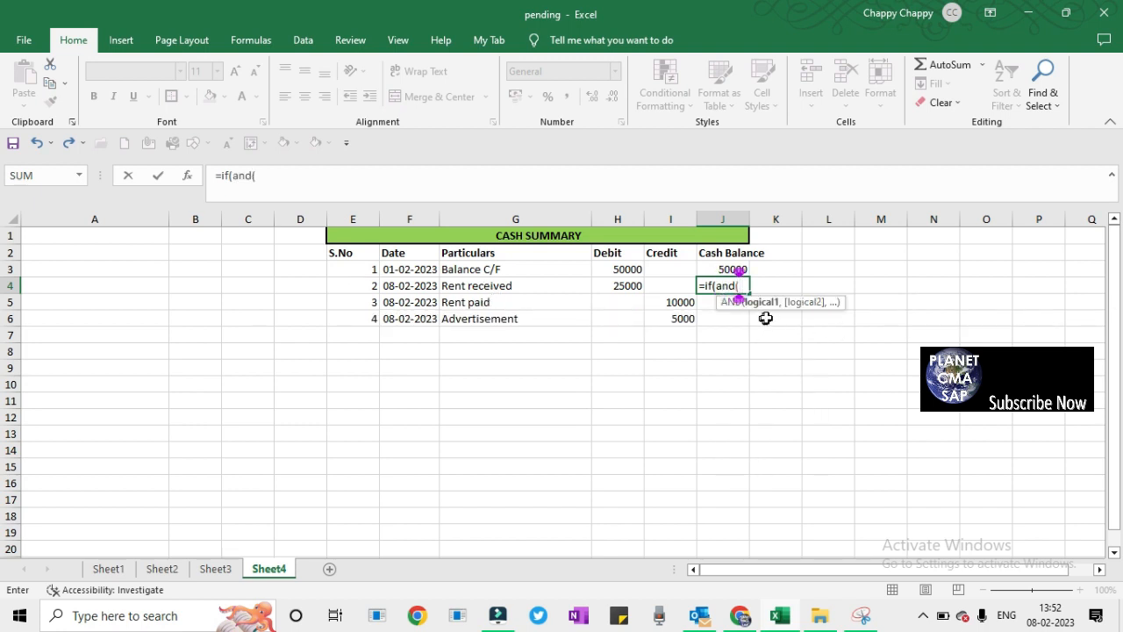
{"action": "left_click", "coordinate": [612, 286]}
{"action": "type", "text": "="}
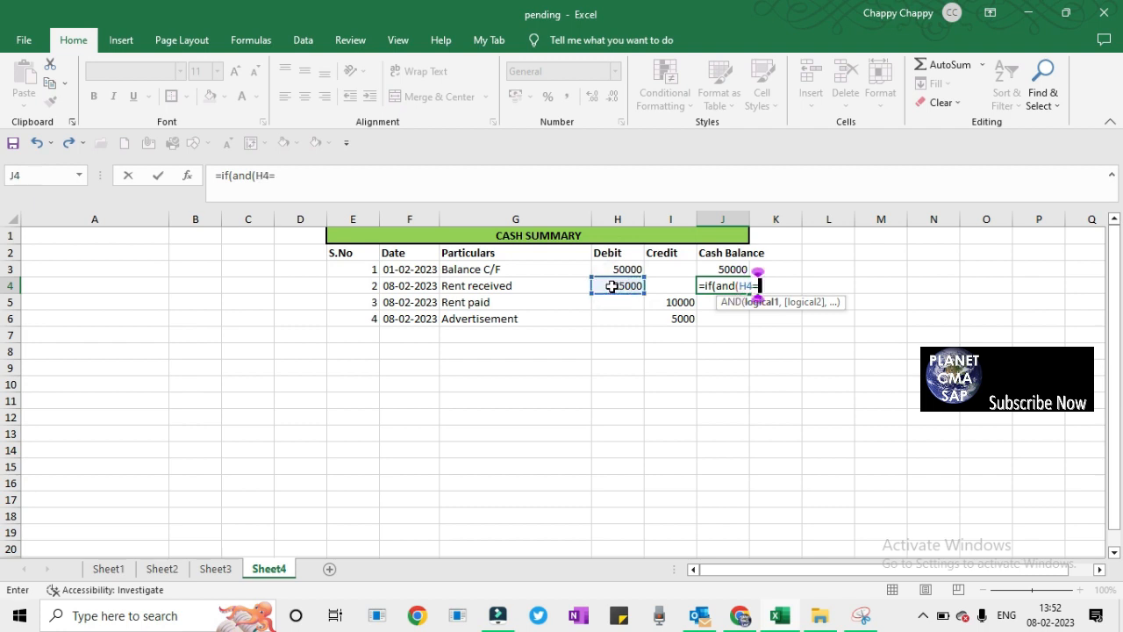
{"action": "type", "text": "\"\","}
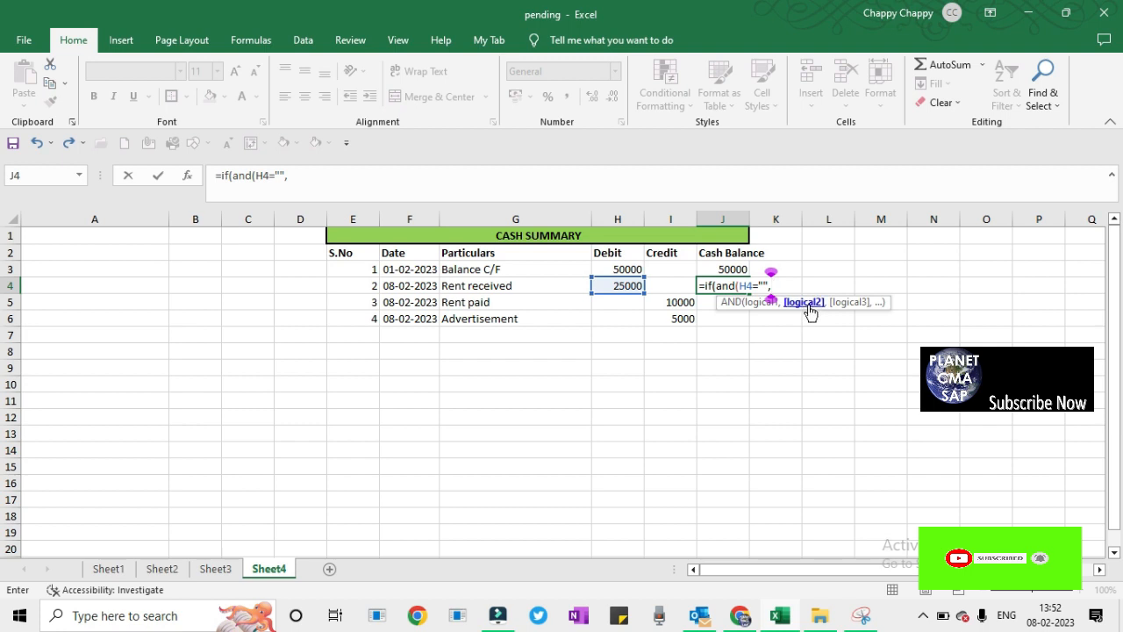
Extend the AND condition in J4's formula with a test for I4="" and add an empty text ("") as the result.
{"action": "left_click", "coordinate": [682, 284]}
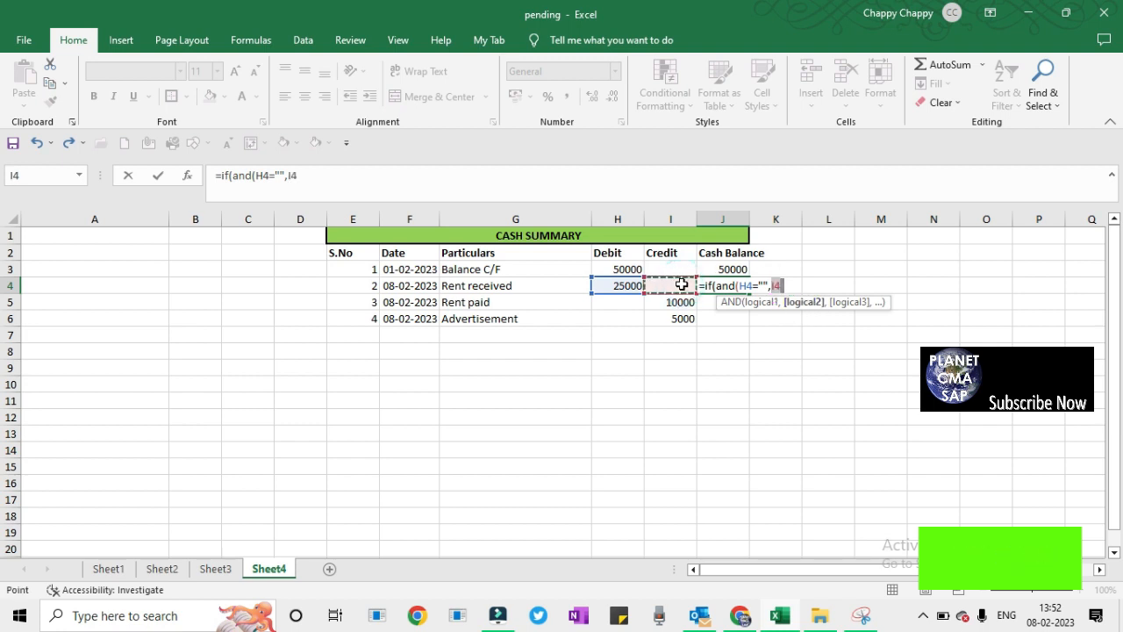
{"action": "type", "text": "="}
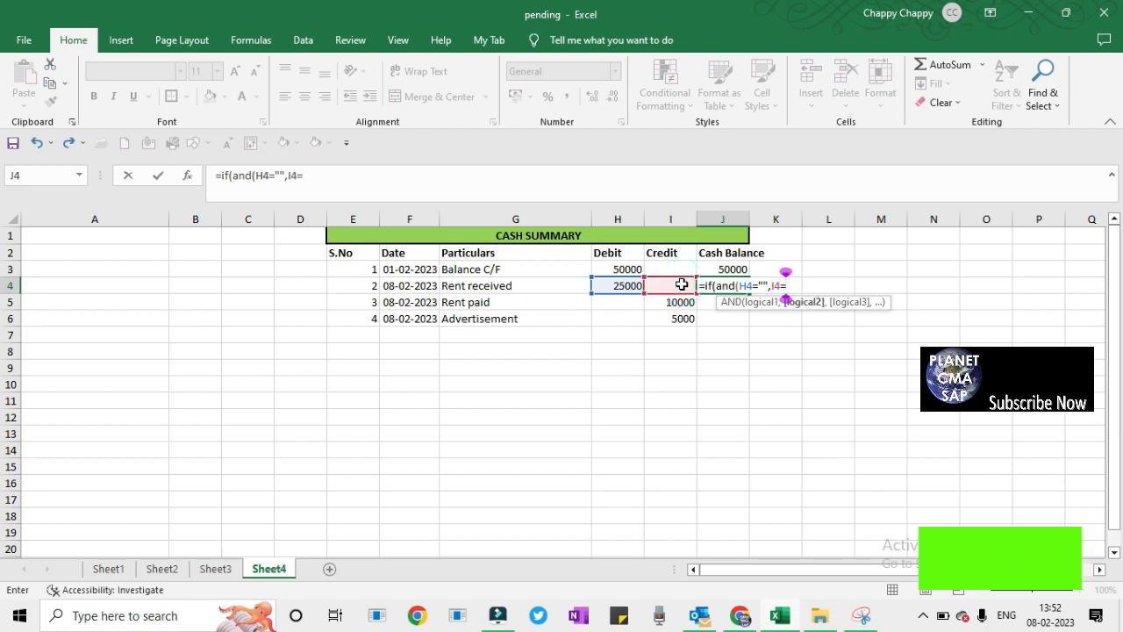
{"action": "type", "text": "\"\",I4="}
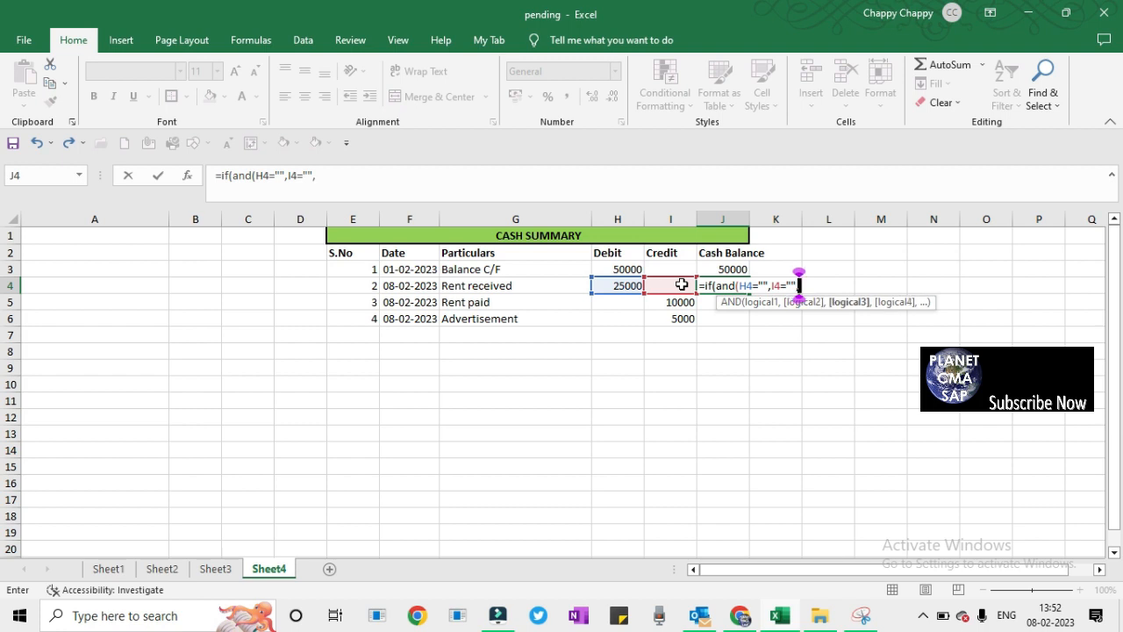
{"action": "type", "text": "\"\","}
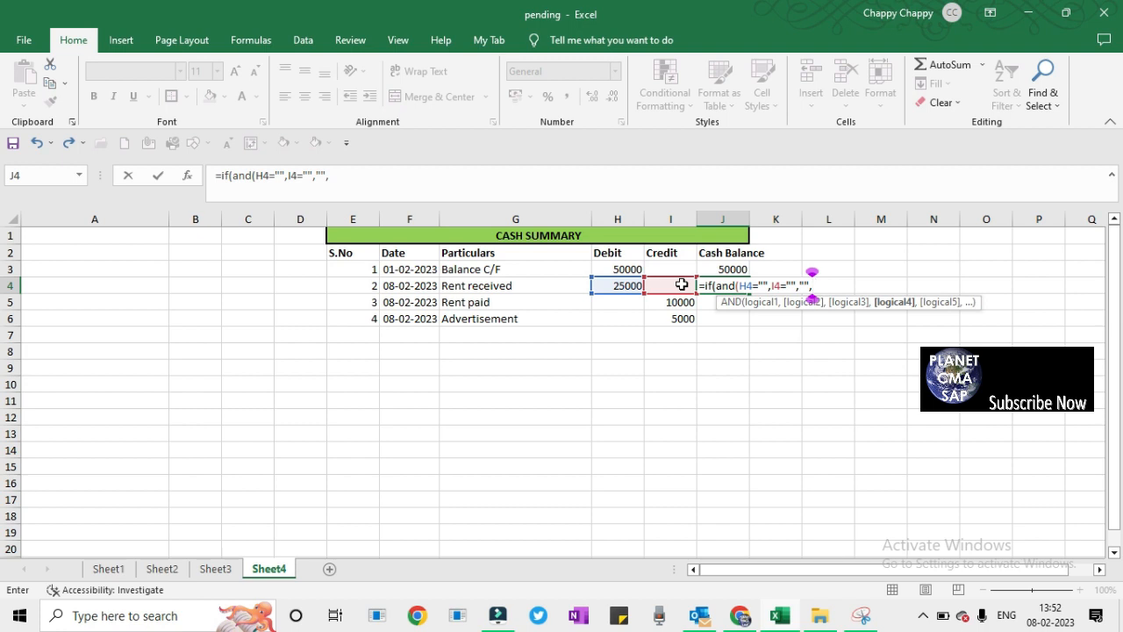
Add J3+H4-I4 as the final argument of J4's formula and try to commit it with one closing parenthesis.
{"action": "left_click", "coordinate": [723, 270]}
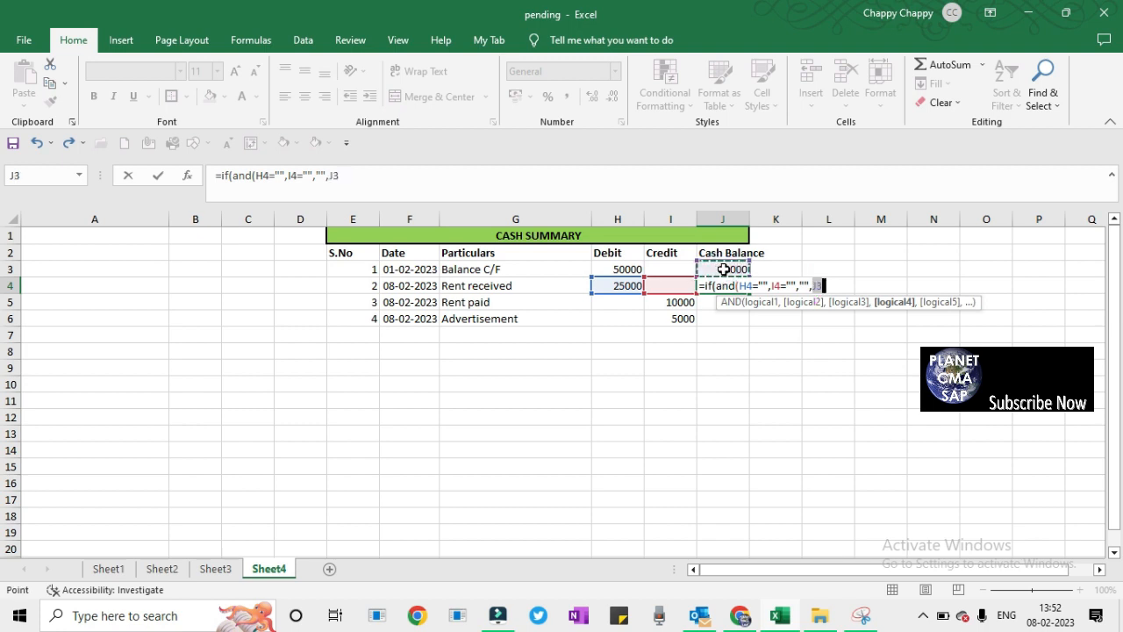
{"action": "type", "text": "+"}
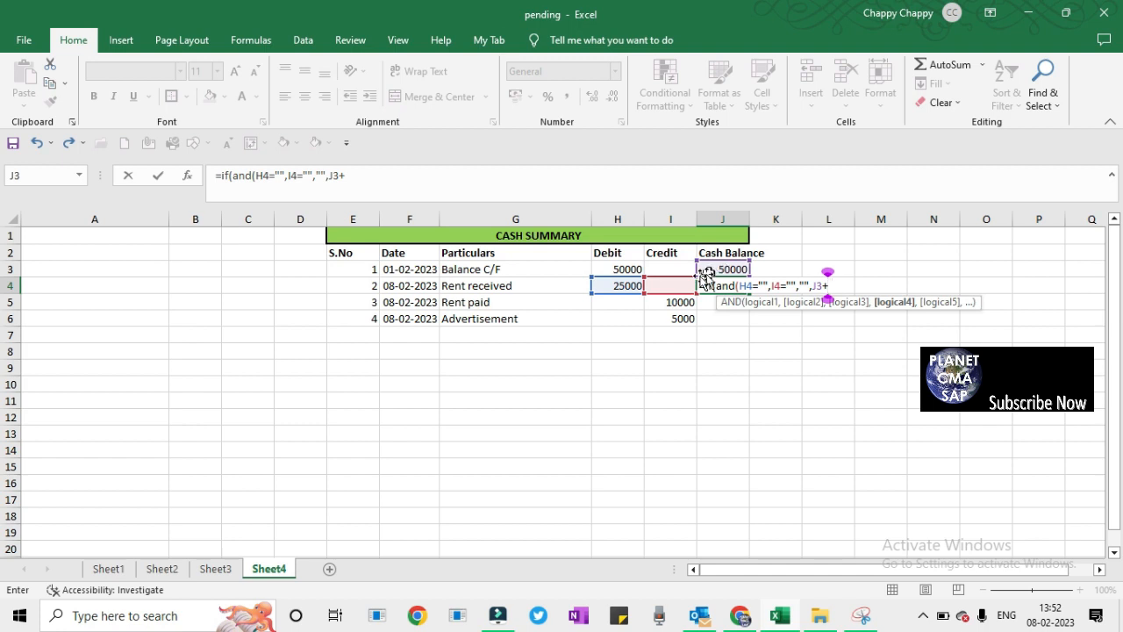
{"action": "left_click", "coordinate": [611, 288]}
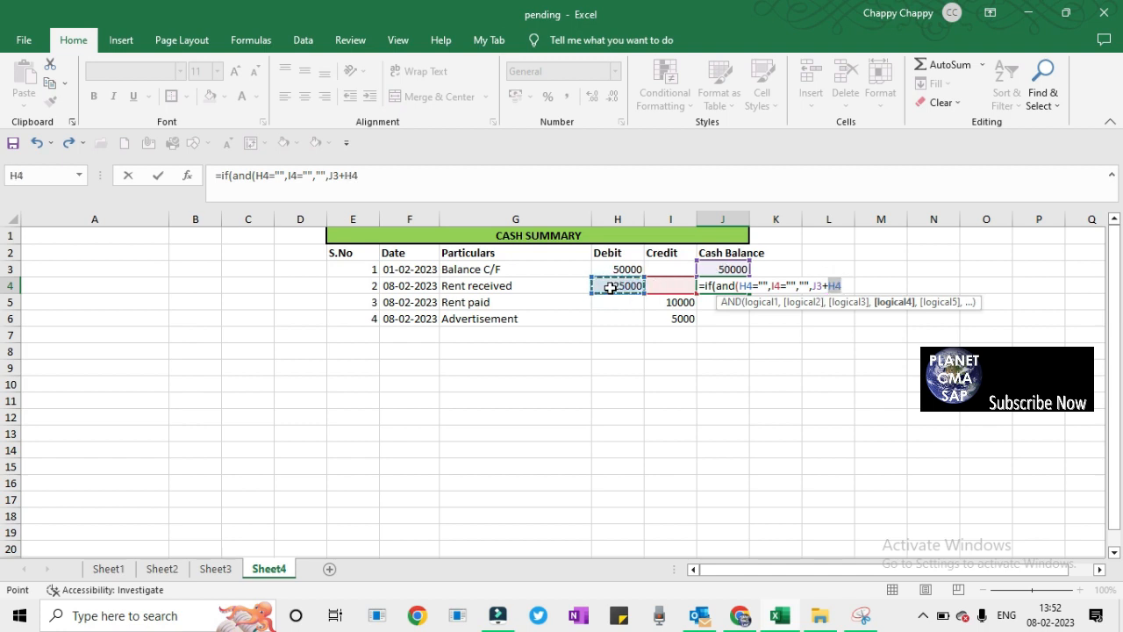
{"action": "type", "text": "-"}
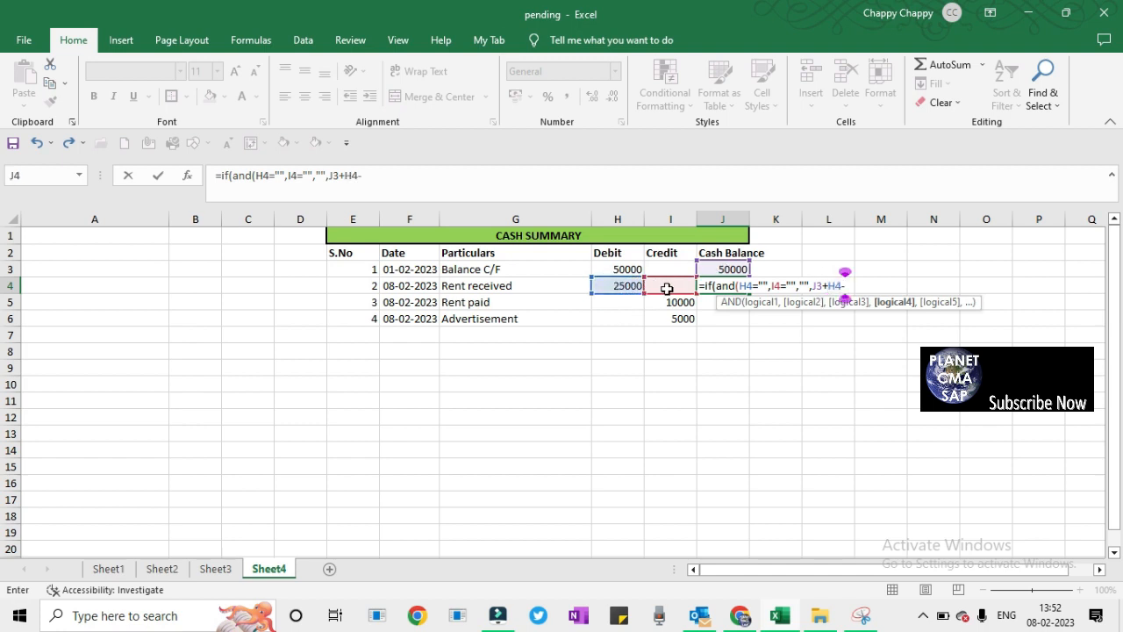
{"action": "left_click", "coordinate": [669, 287]}
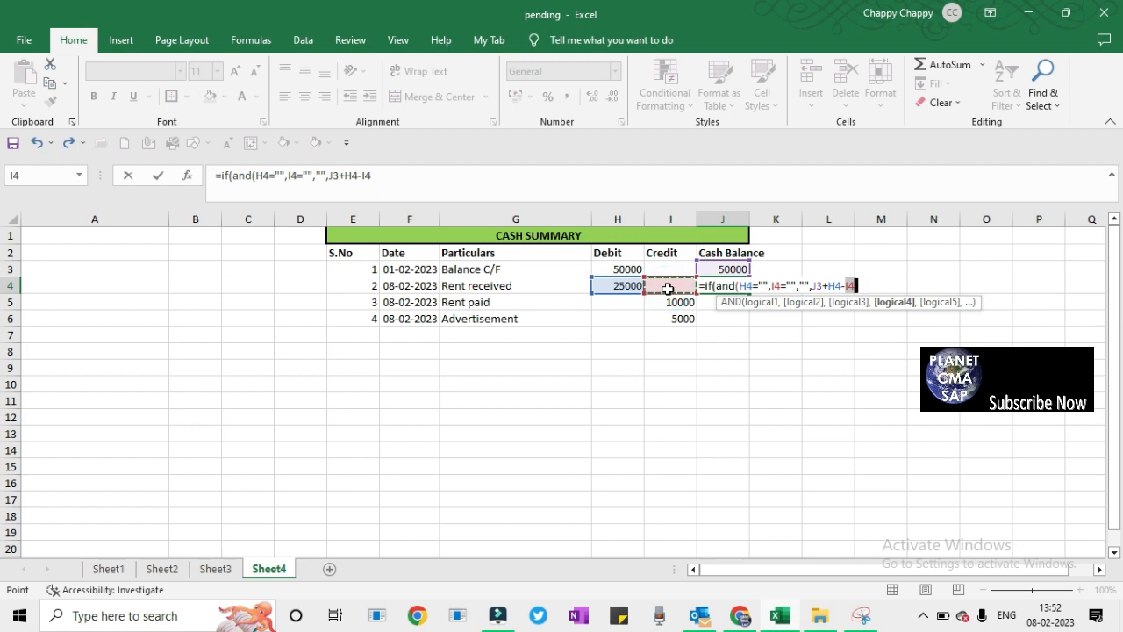
{"action": "type", "text": ")"}
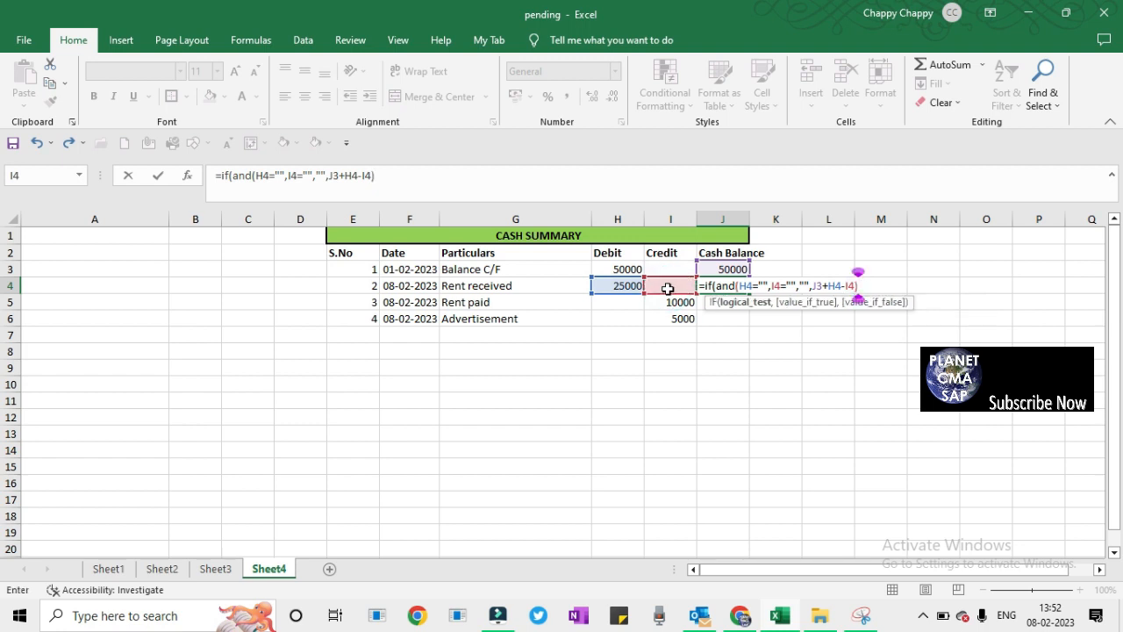
{"action": "key", "text": "Return"}
{"action": "key", "text": "Return"}
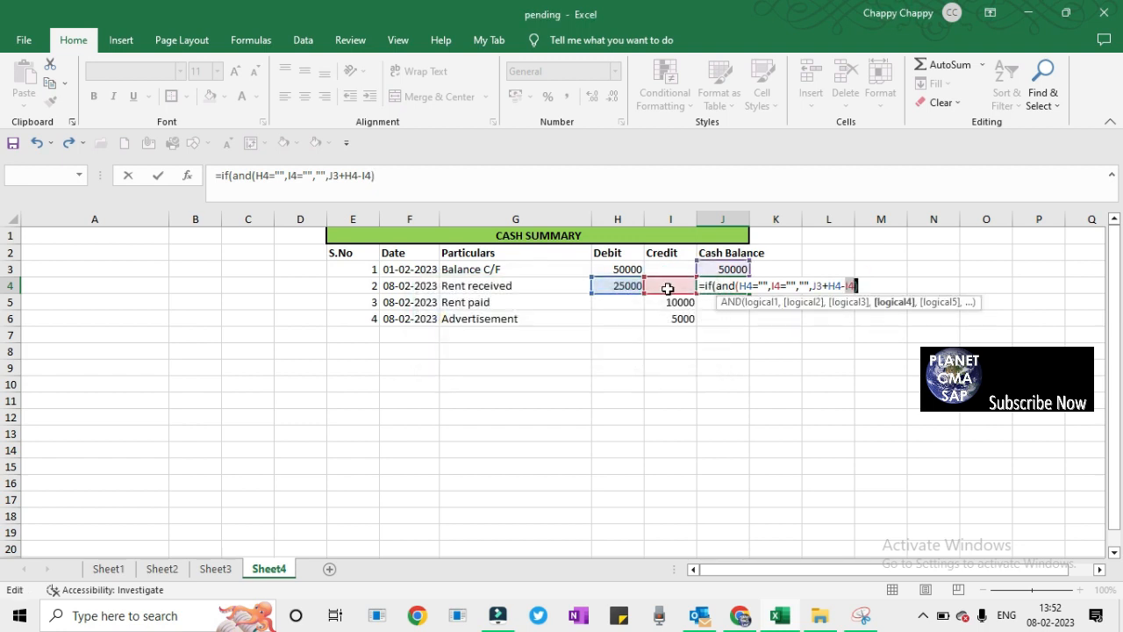
{"action": "key", "text": "Return"}
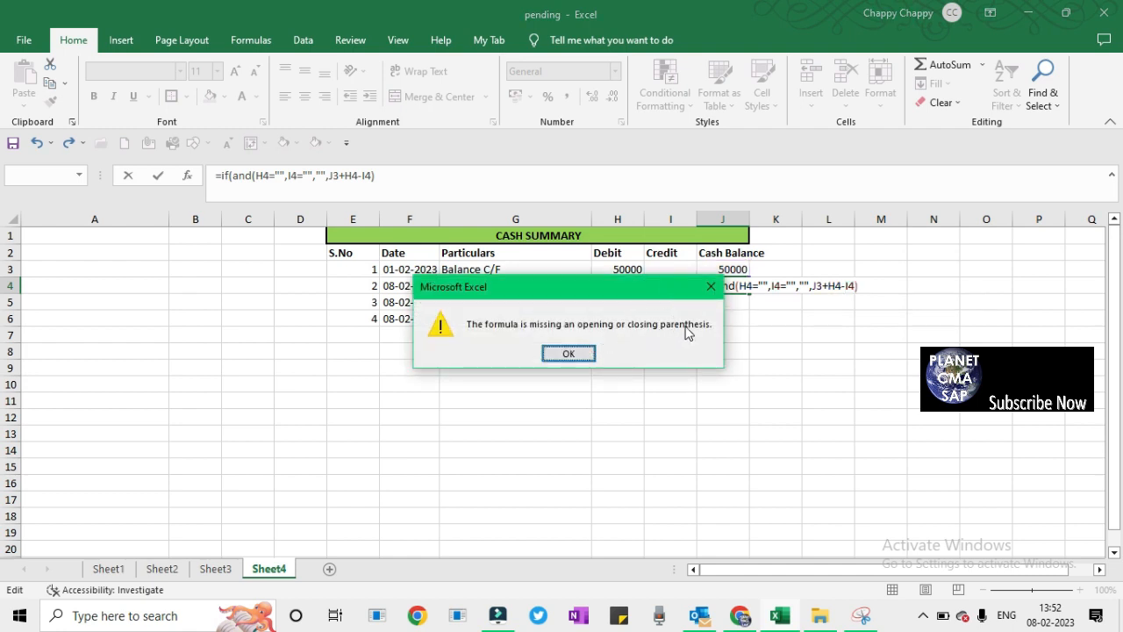
{"action": "left_click", "coordinate": [713, 288]}
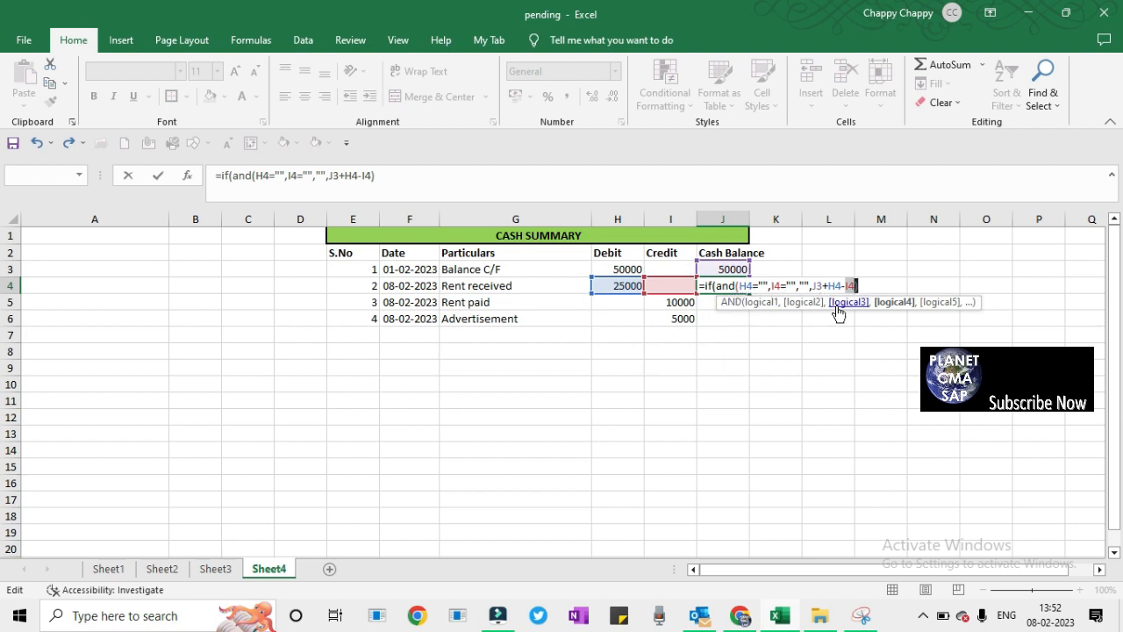
Correct the parentheses in J4 and commit the formula as =IF(AND(H4="",I4=""),"",J3+H4-I4).
{"action": "type", "text": ")"}
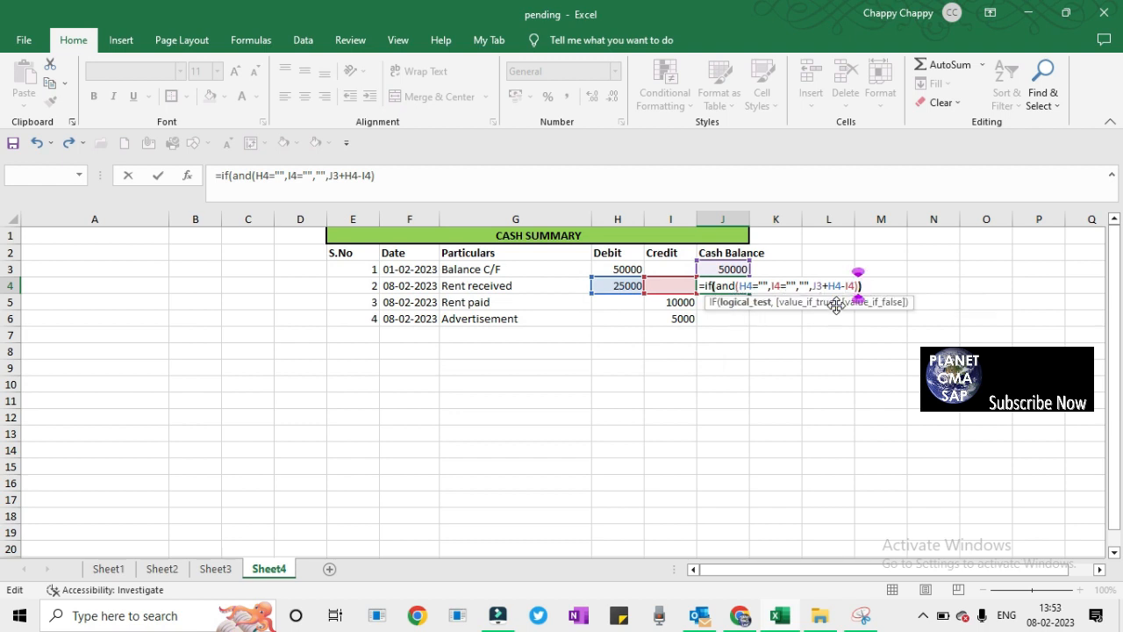
{"action": "type", "text": ")"}
{"action": "key", "text": "Return"}
{"action": "key", "text": "Return"}
{"action": "left_click", "coordinate": [312, 175]}
{"action": "type", "text": "),\"\""}
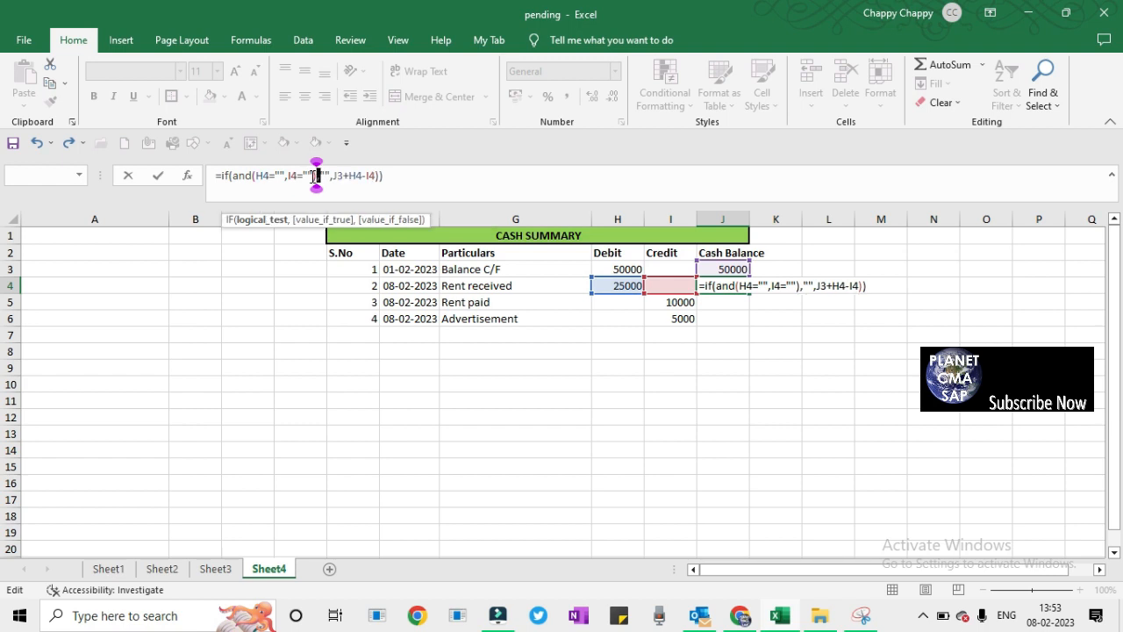
{"action": "key", "text": "Right"}
{"action": "key", "text": "Right"}
{"action": "key", "text": "Right"}
{"action": "key", "text": "Right"}
{"action": "key", "text": "Right"}
{"action": "key", "text": "Right"}
{"action": "key", "text": "Right"}
{"action": "key", "text": "Right"}
{"action": "key", "text": "Right"}
{"action": "key", "text": "Right"}
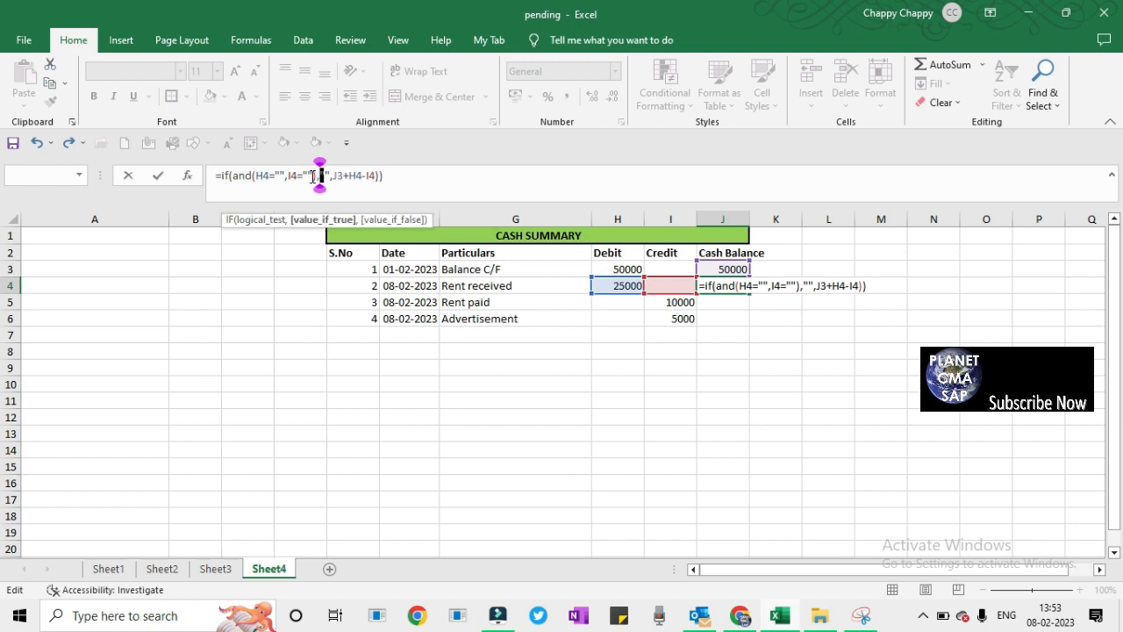
{"action": "key", "text": "Right"}
{"action": "key", "text": "Right"}
{"action": "key", "text": "Right"}
{"action": "key", "text": "Right"}
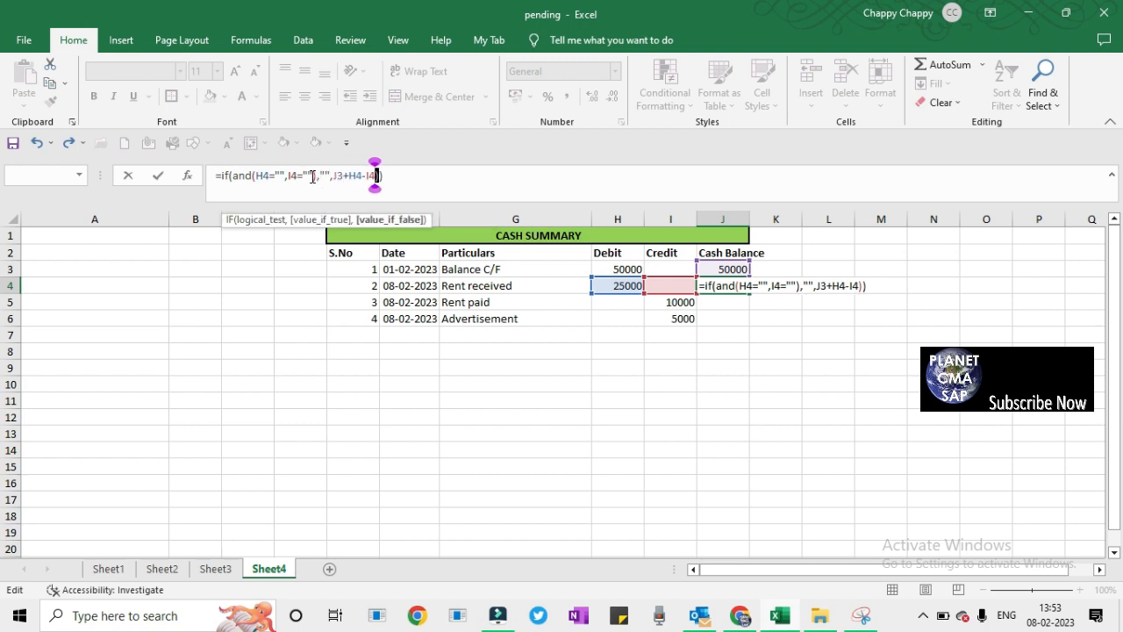
{"action": "key", "text": "Return"}
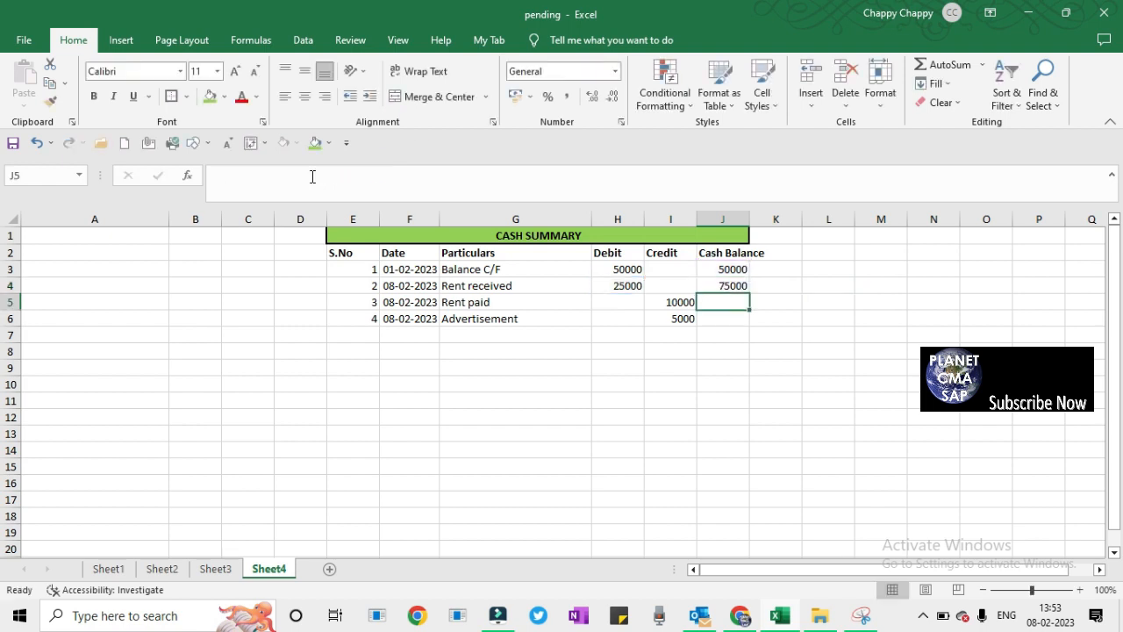
Fill the cash balance formula from J4 down through J19.
{"action": "key", "text": "Up"}
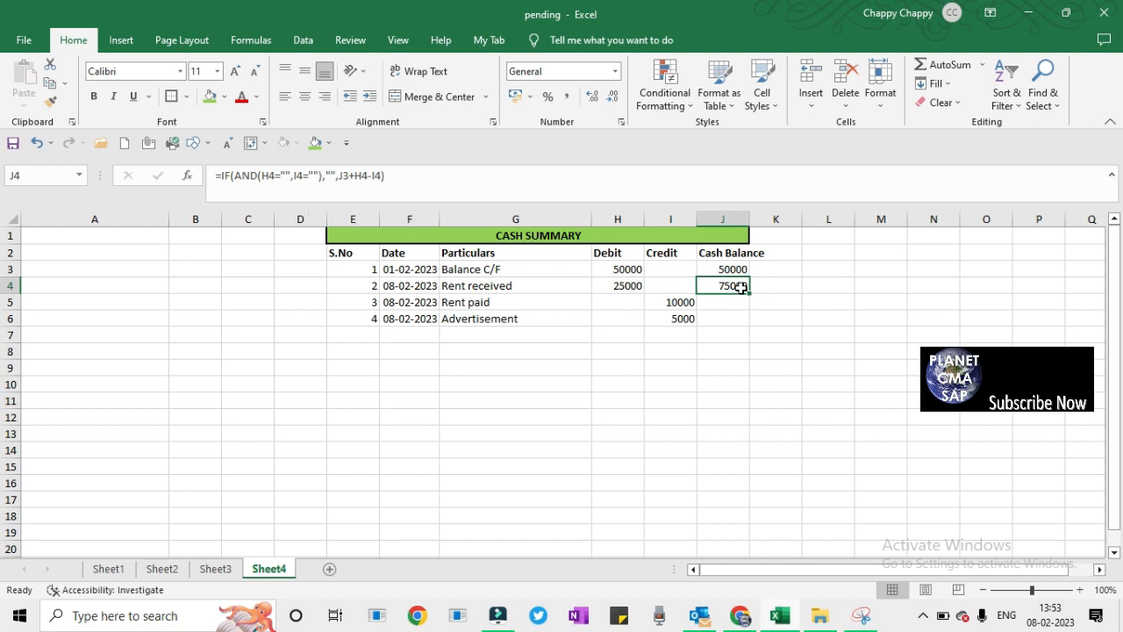
{"action": "left_click_drag", "start_coordinate": [750, 293], "coordinate": [751, 537]}
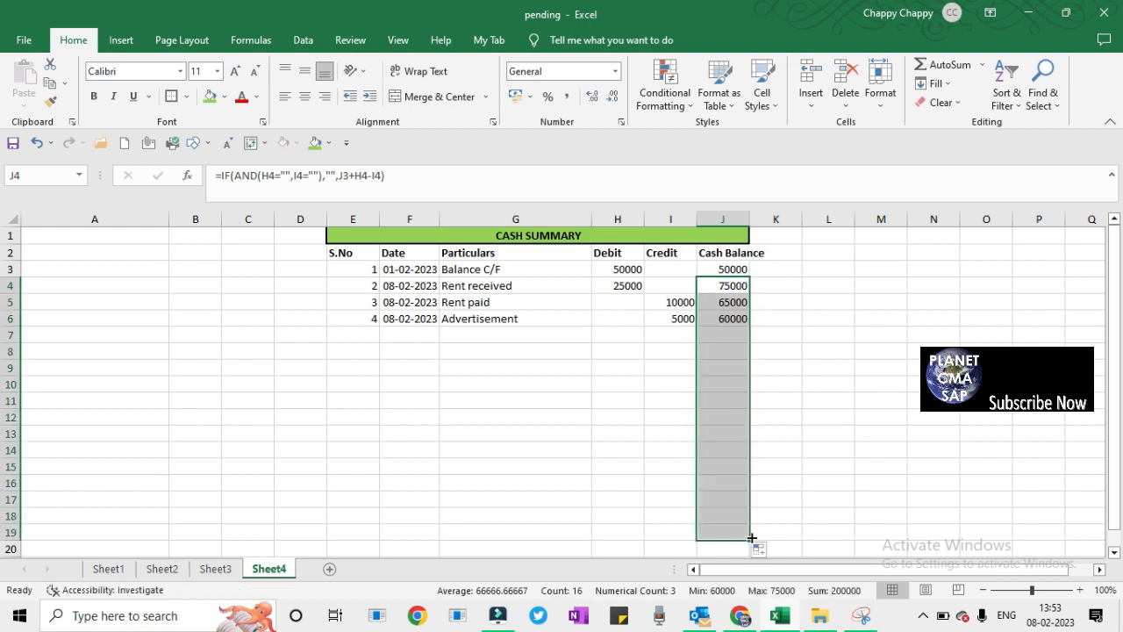
Examine the opening balance in J3 and the neighbouring Credit and Cash Balance cells.
{"action": "key", "text": "Up"}
{"action": "key", "text": "Up"}
{"action": "key", "text": "Down"}
{"action": "key", "text": "Down"}
{"action": "key", "text": "Left"}
{"action": "key", "text": "Up"}
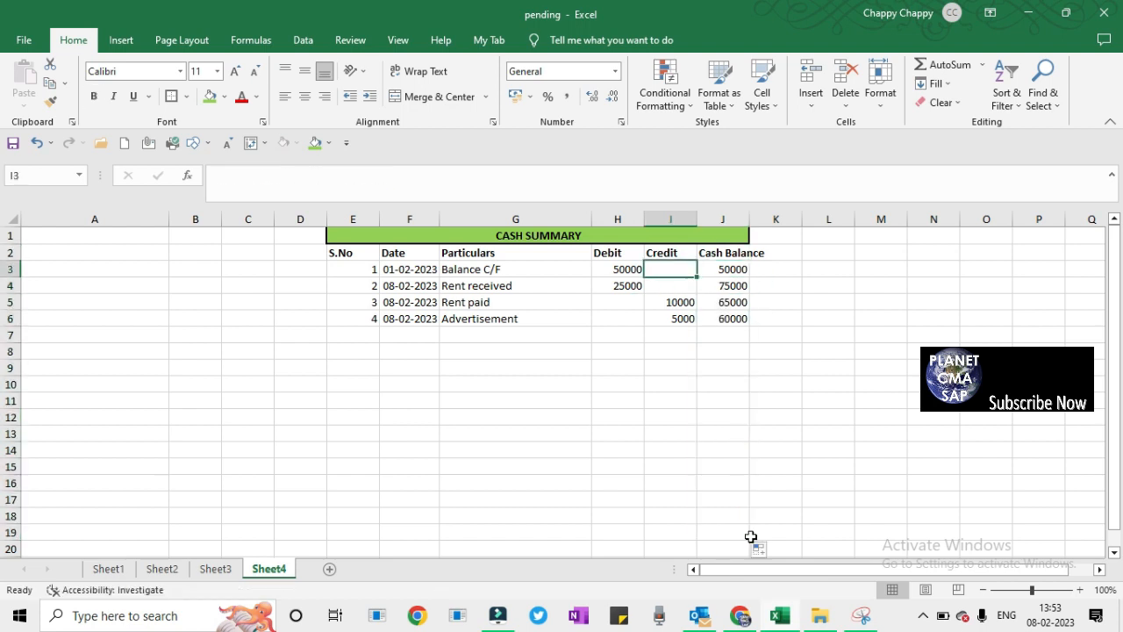
{"action": "key", "text": "Up"}
{"action": "key", "text": "Right"}
{"action": "key", "text": "Down"}
{"action": "key", "text": "Up"}
{"action": "key", "text": "Up"}
{"action": "key", "text": "Down"}
{"action": "key", "text": "Down"}
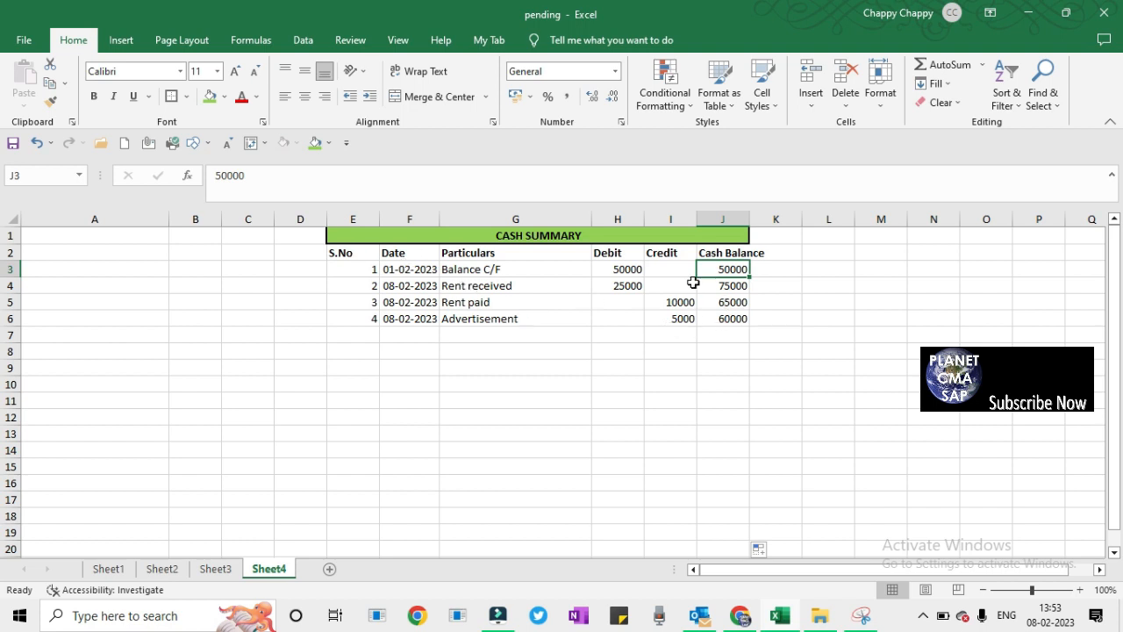
Enter serial number 5 in E7 and the current date, 08-02-2023, in F7.
{"action": "left_click", "coordinate": [723, 330]}
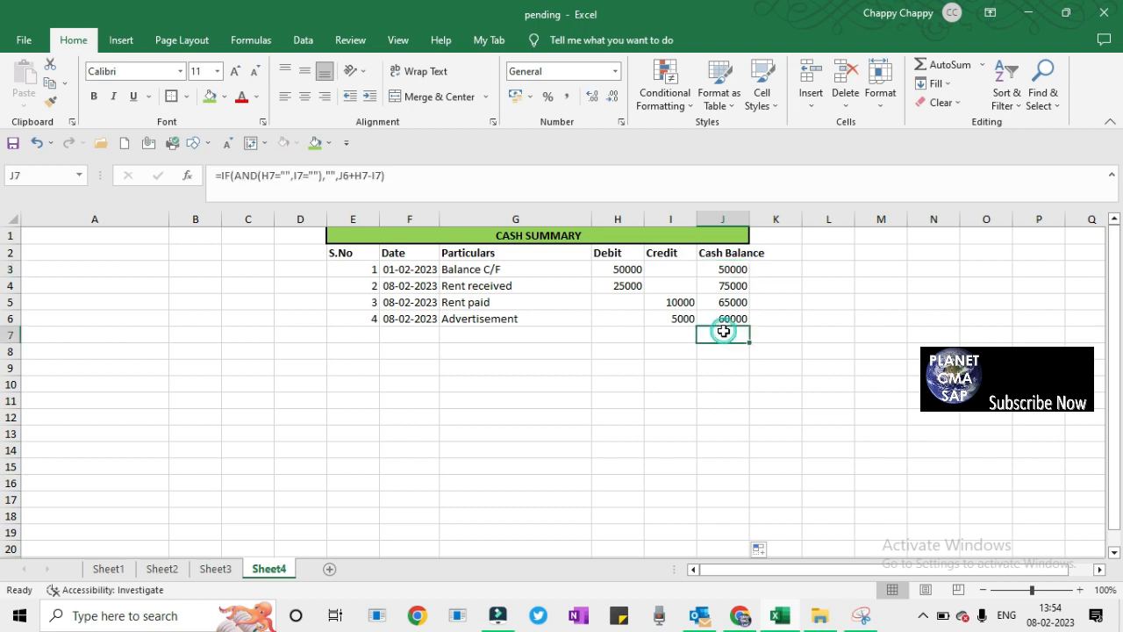
{"action": "key", "text": "Left"}
{"action": "key", "text": "Left"}
{"action": "key", "text": "Left"}
{"action": "key", "text": "Left"}
{"action": "key", "text": "Left"}
{"action": "type", "text": "5"}
{"action": "key", "text": "Return"}
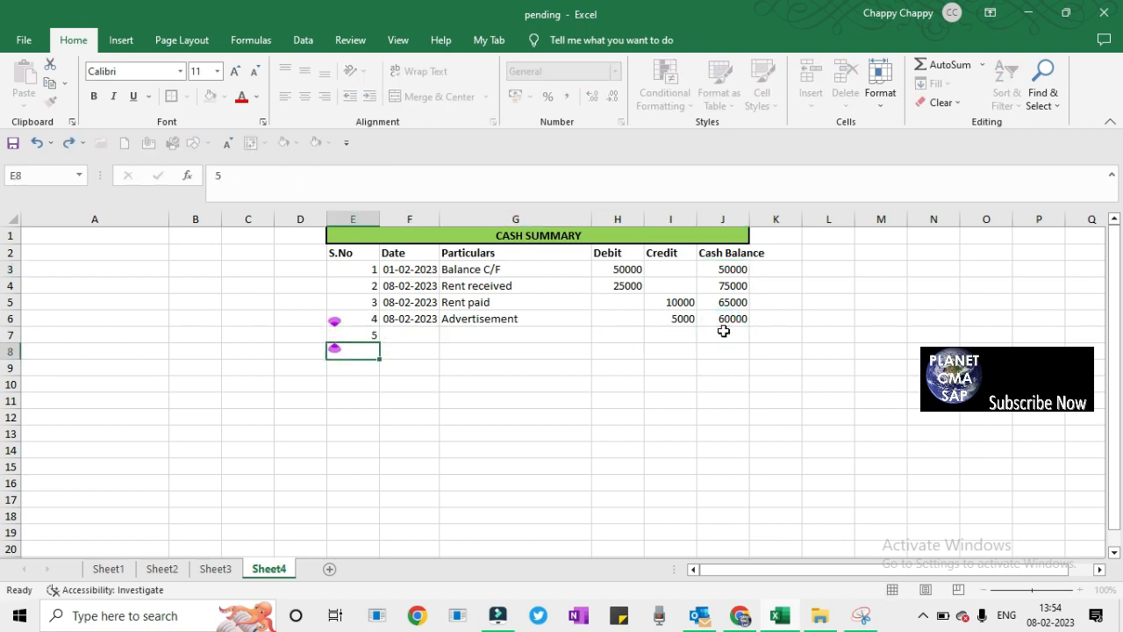
{"action": "key", "text": "Up"}
{"action": "key", "text": "Right"}
{"action": "key", "text": "ctrl+semicolon"}
{"action": "key", "text": "Return"}
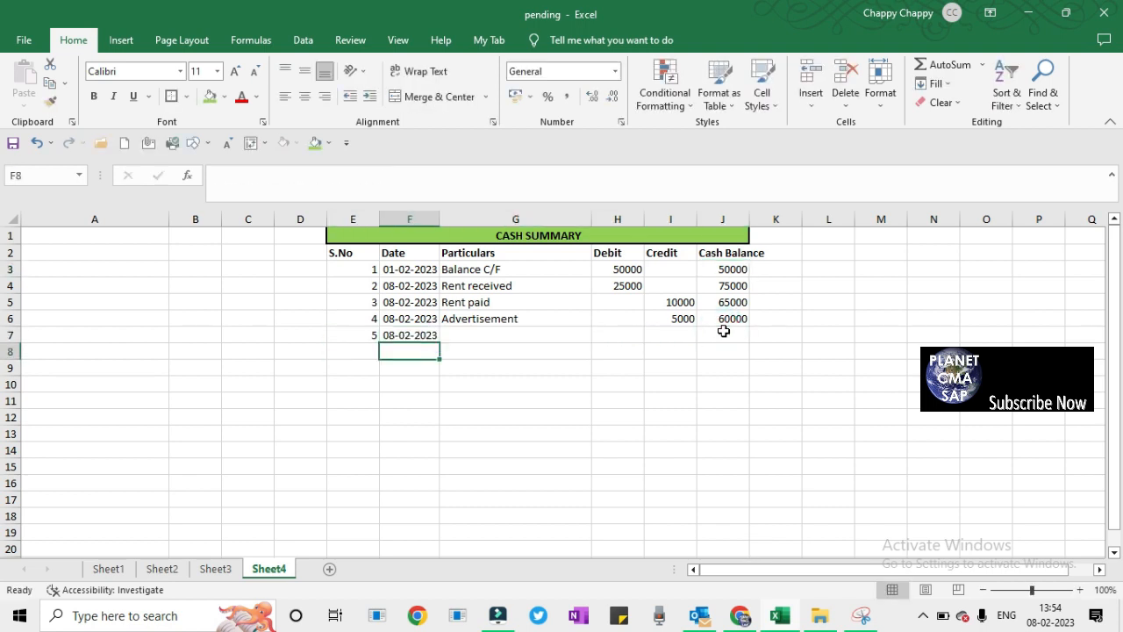
Enter "Bonus to employess" as the particulars of the fifth entry in G7.
{"action": "key", "text": "Up"}
{"action": "key", "text": "Right"}
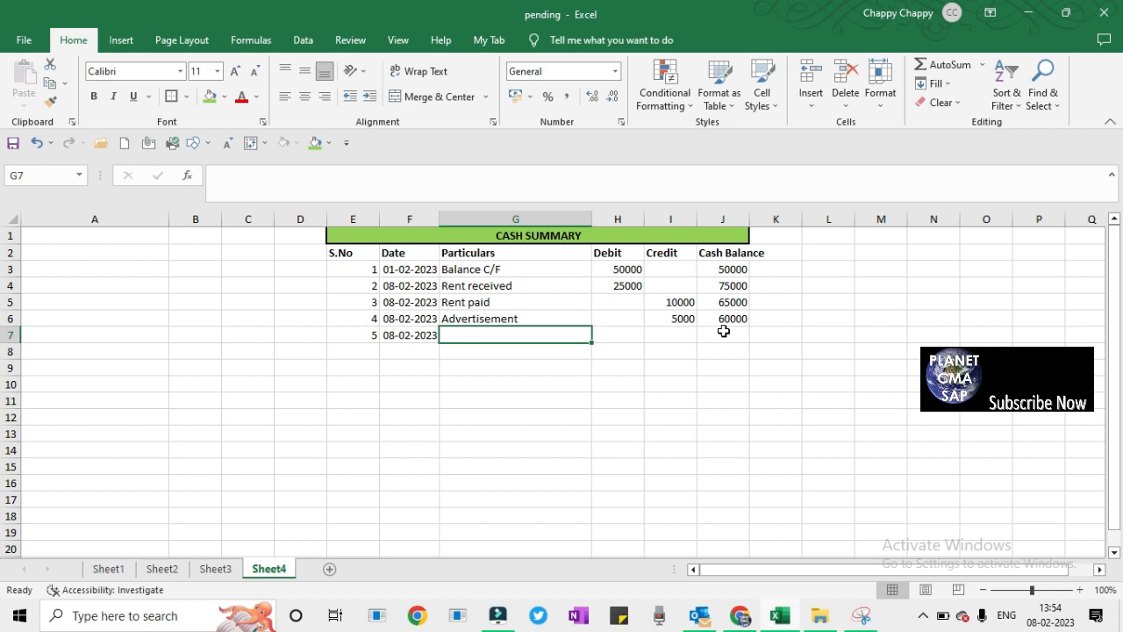
{"action": "type", "text": "Be"}
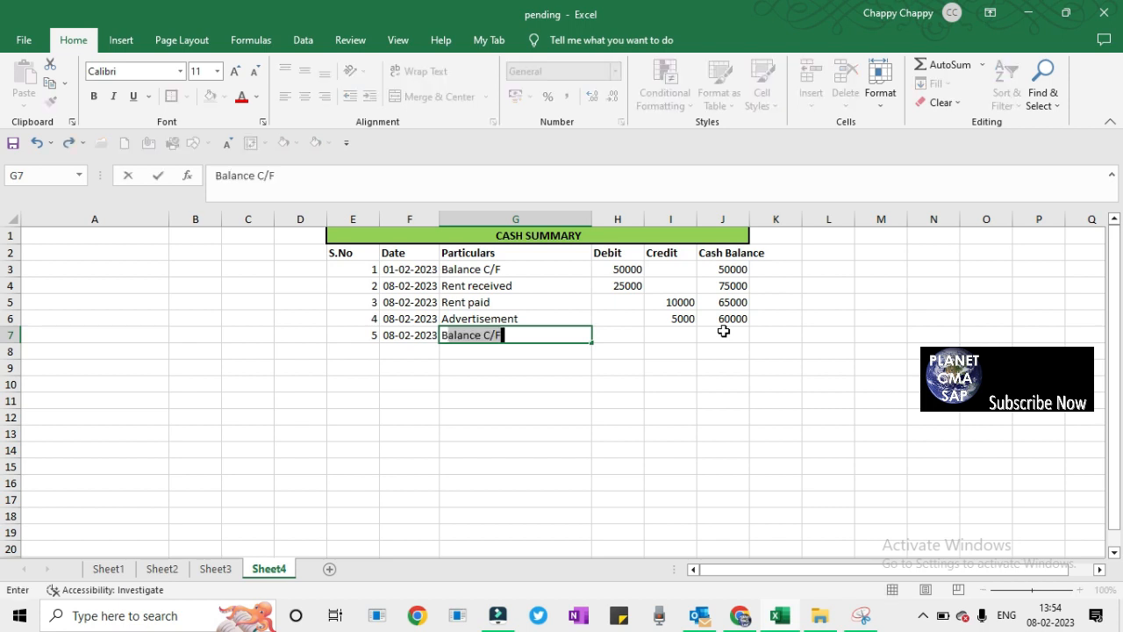
{"action": "key", "text": "BackSpace"}
{"action": "key", "text": "BackSpace"}
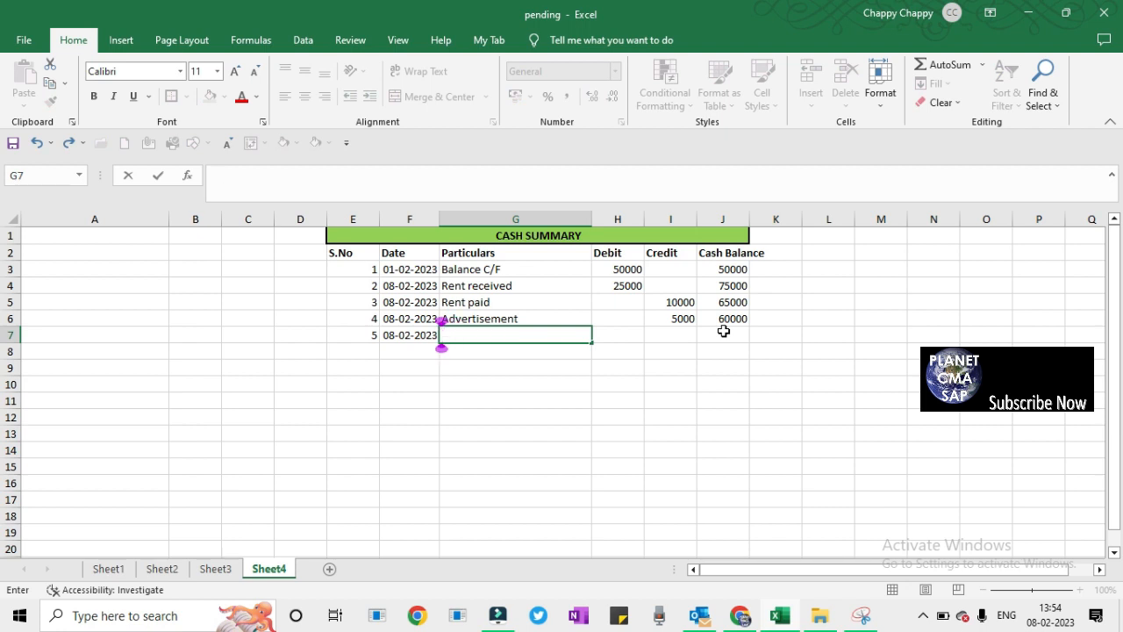
{"action": "type", "text": "Bonus to "}
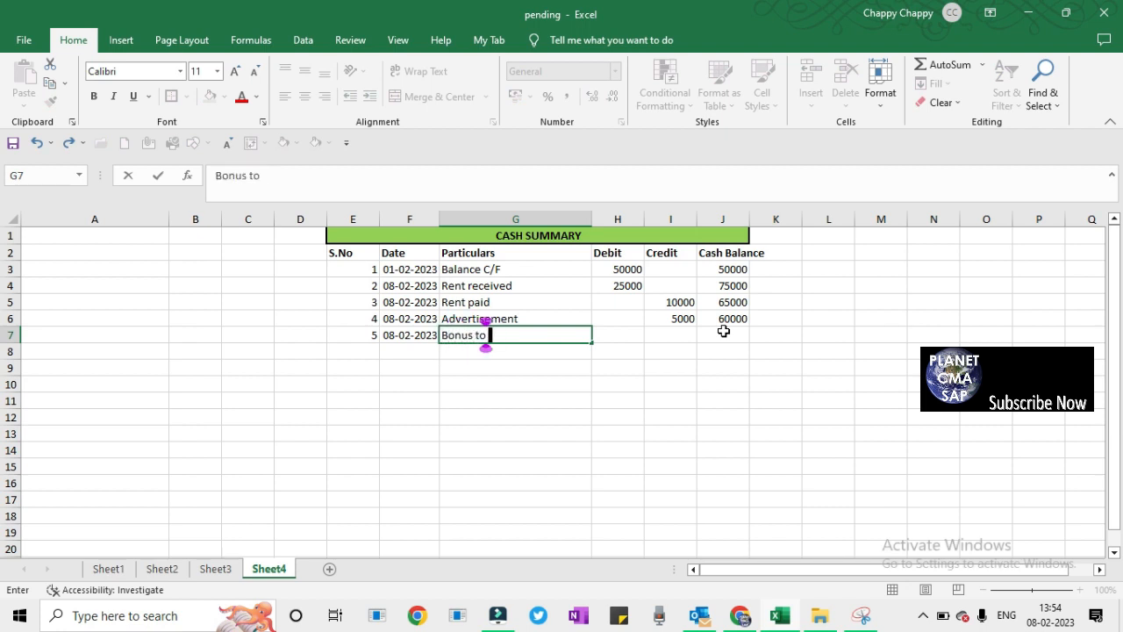
{"action": "type", "text": "empl"}
{"action": "type", "text": "oy"}
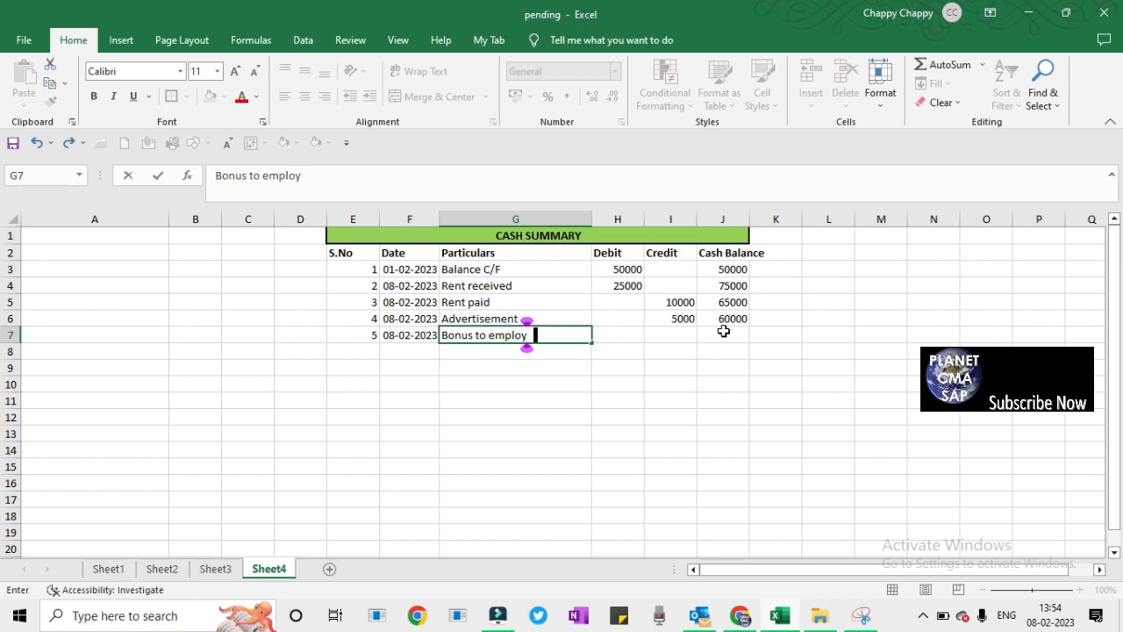
{"action": "type", "text": "ess"}
{"action": "key", "text": "Return"}
Enter 20000 as the credit amount of the bonus entry in I7.
{"action": "key", "text": "Up"}
{"action": "key", "text": "Right"}
{"action": "key", "text": "Right"}
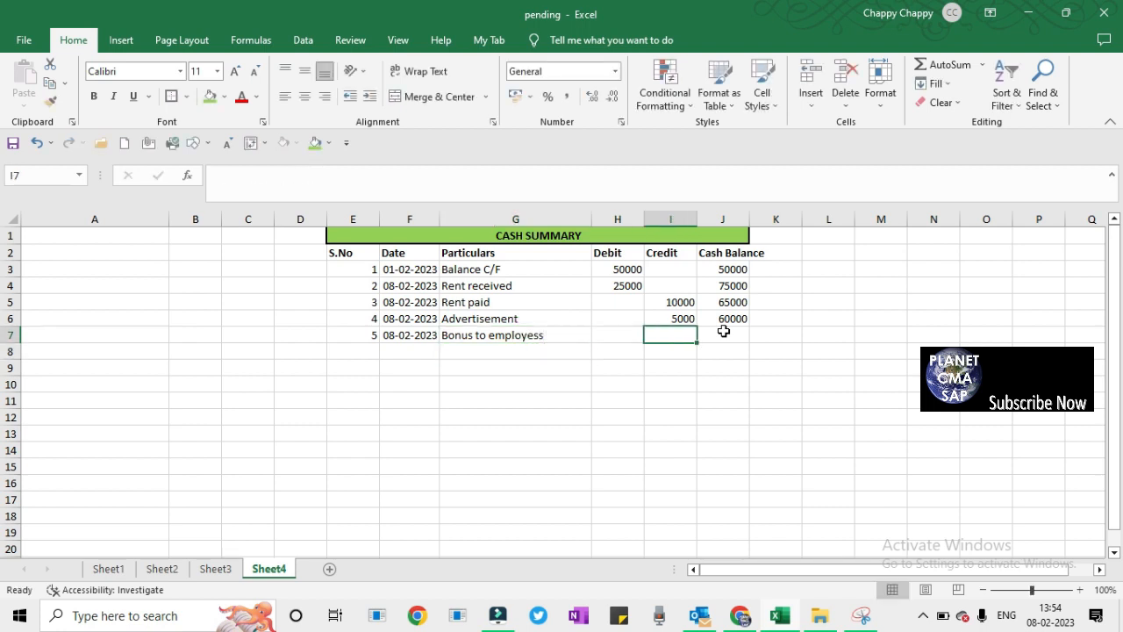
{"action": "type", "text": "20000"}
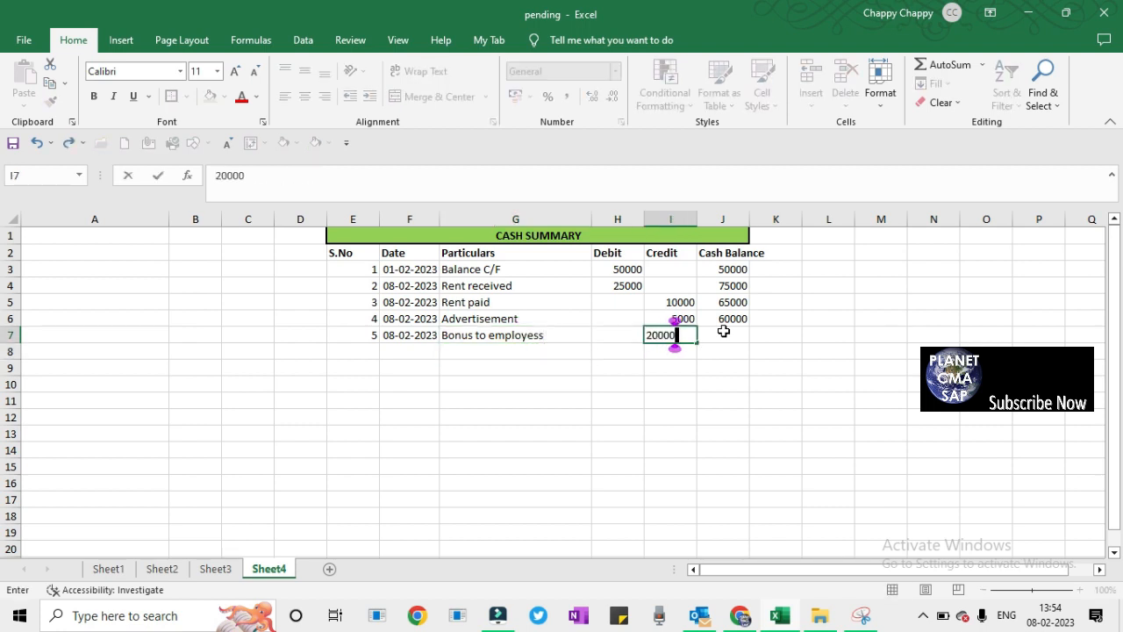
{"action": "key", "text": "Return"}
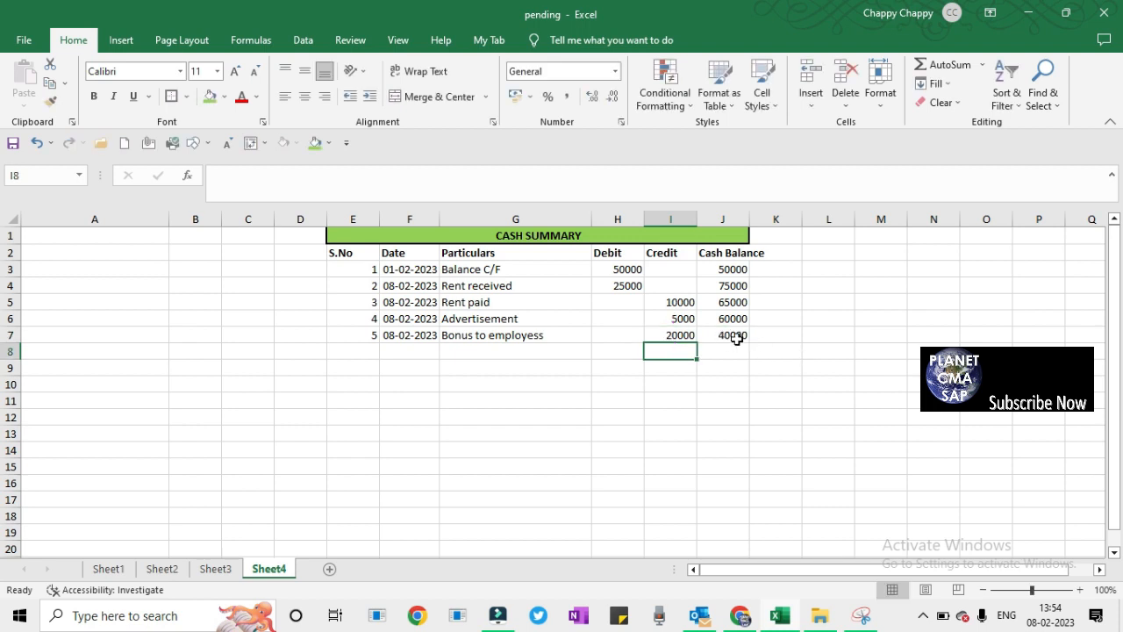
Enter serial number 6 in E8 and the current date, 08-02-2023, in F8.
{"action": "key", "text": "Left"}
{"action": "key", "text": "Left"}
{"action": "key", "text": "Left"}
{"action": "key", "text": "Left"}
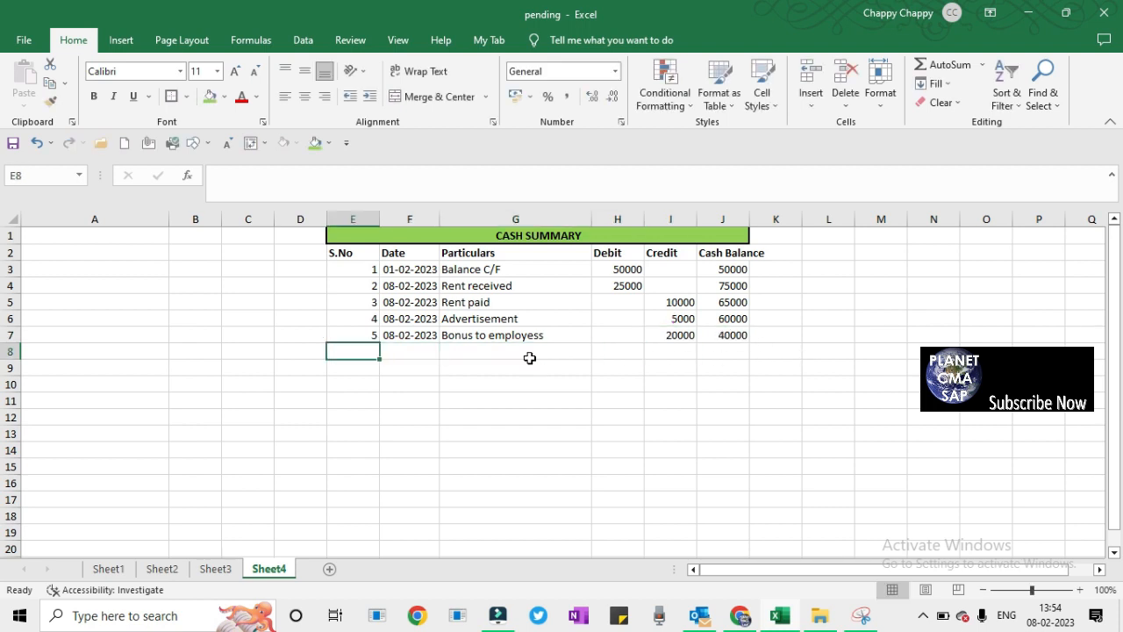
{"action": "type", "text": "6"}
{"action": "key", "text": "Return"}
{"action": "key", "text": "Up"}
{"action": "key", "text": "Up"}
{"action": "key", "text": "Right"}
{"action": "key", "text": "Down"}
{"action": "key", "text": "Down"}
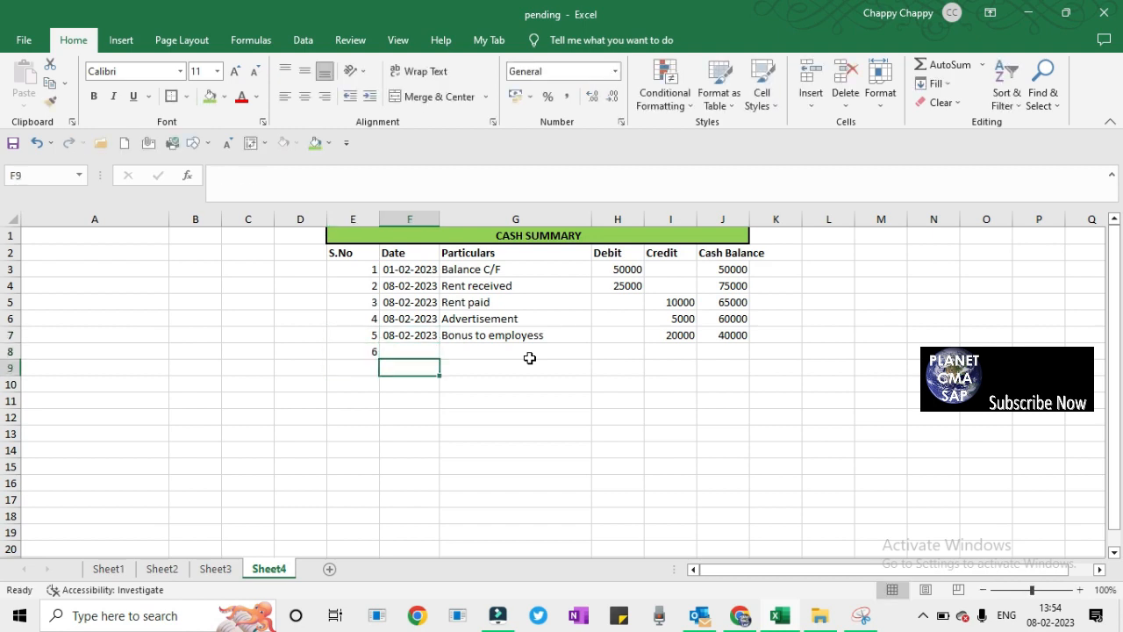
{"action": "key", "text": "Up"}
{"action": "key", "text": "ctrl+semicolon"}
{"action": "key", "text": "Return"}
{"action": "key", "text": "Up"}
Enter "Petty Expenditure" as the sixth entry's particulars in G8 and a credit amount of 7000 in I8.
{"action": "key", "text": "Right"}
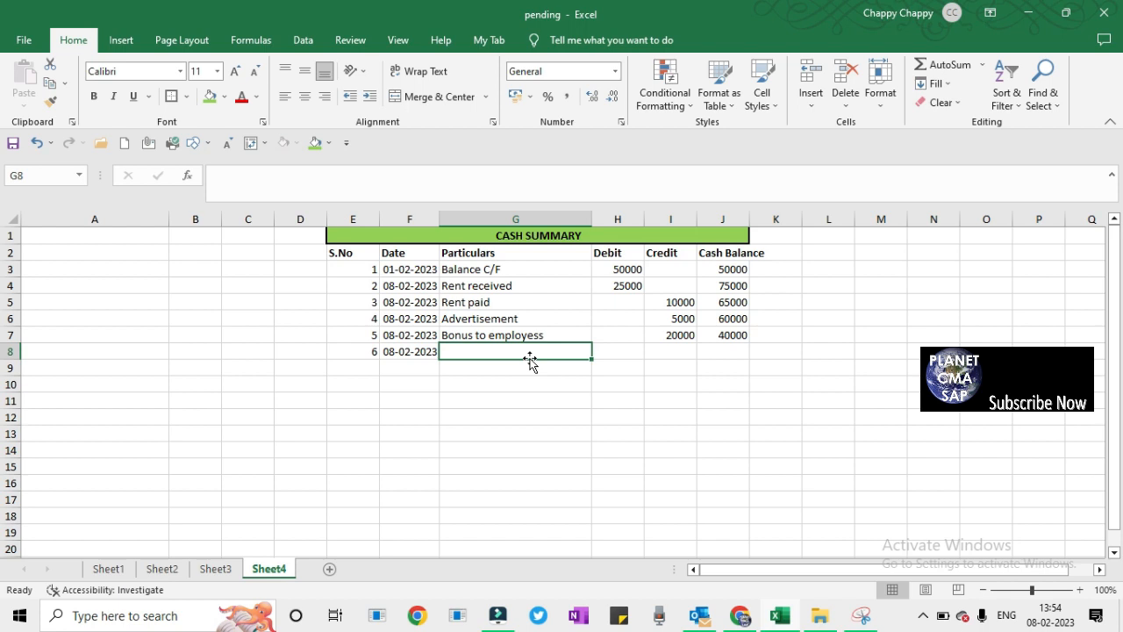
{"action": "type", "text": "Pett"}
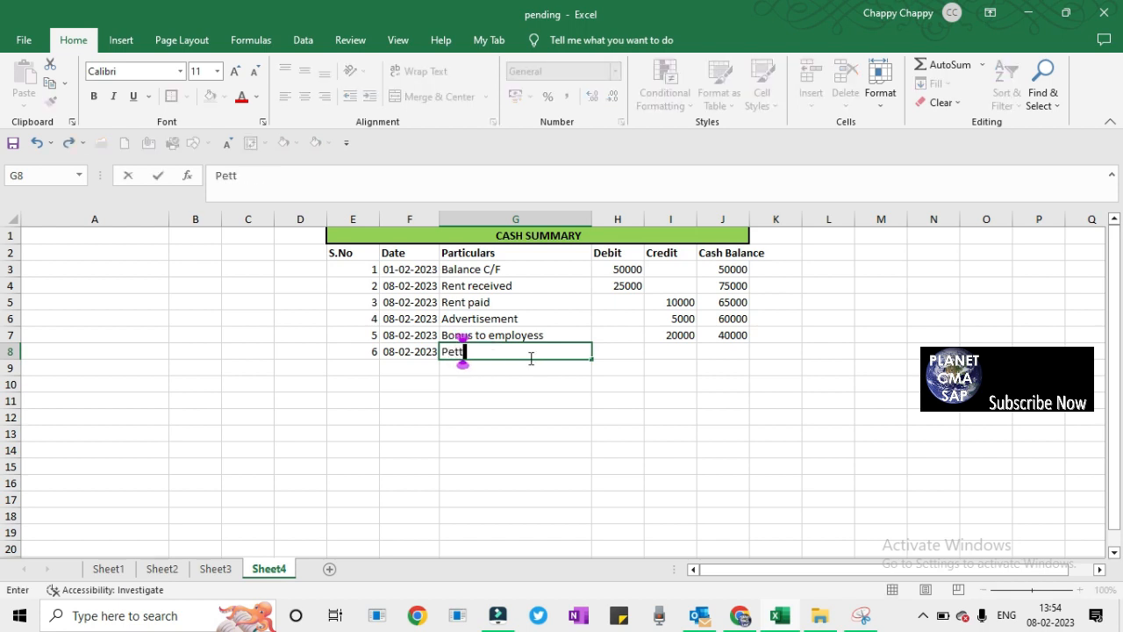
{"action": "type", "text": "y Expenditure"}
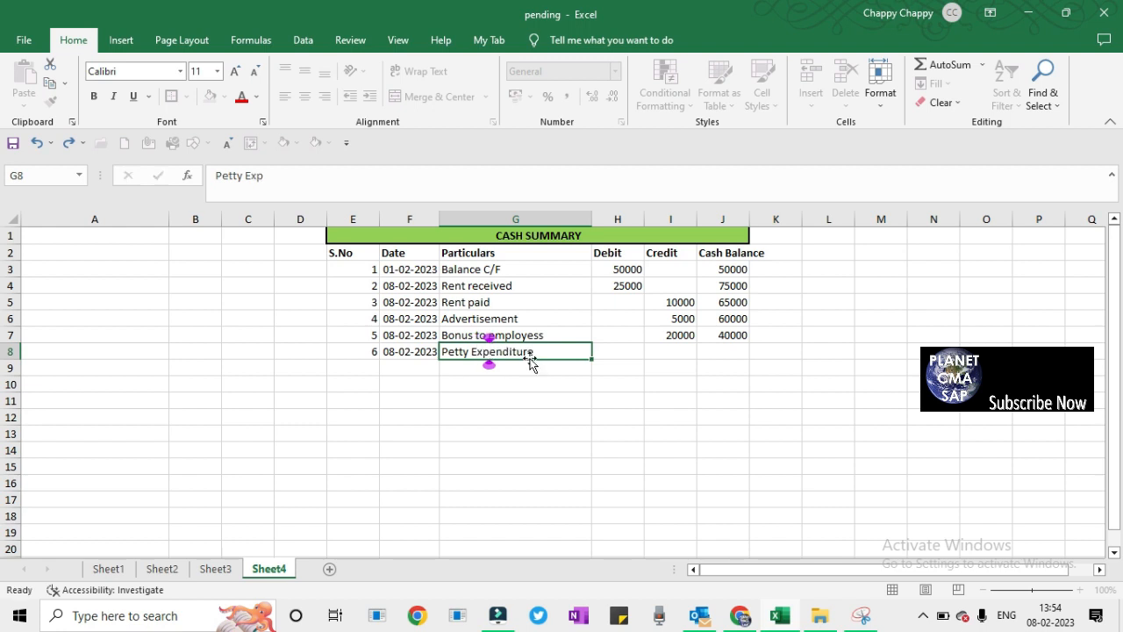
{"action": "key", "text": "Tab"}
{"action": "key", "text": "Tab"}
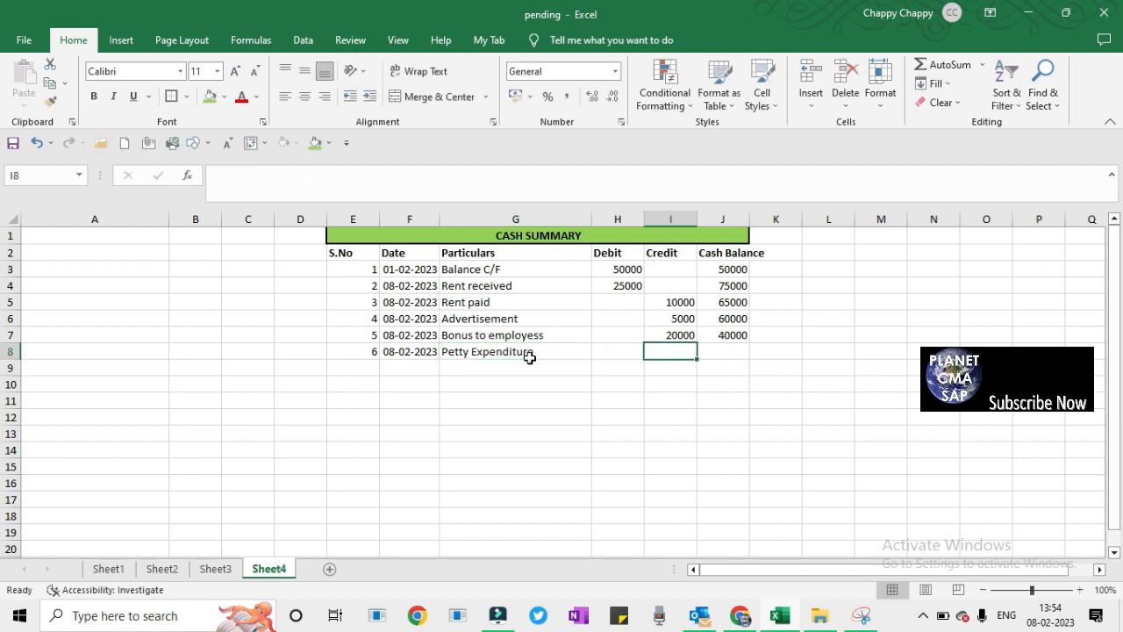
{"action": "type", "text": "7000"}
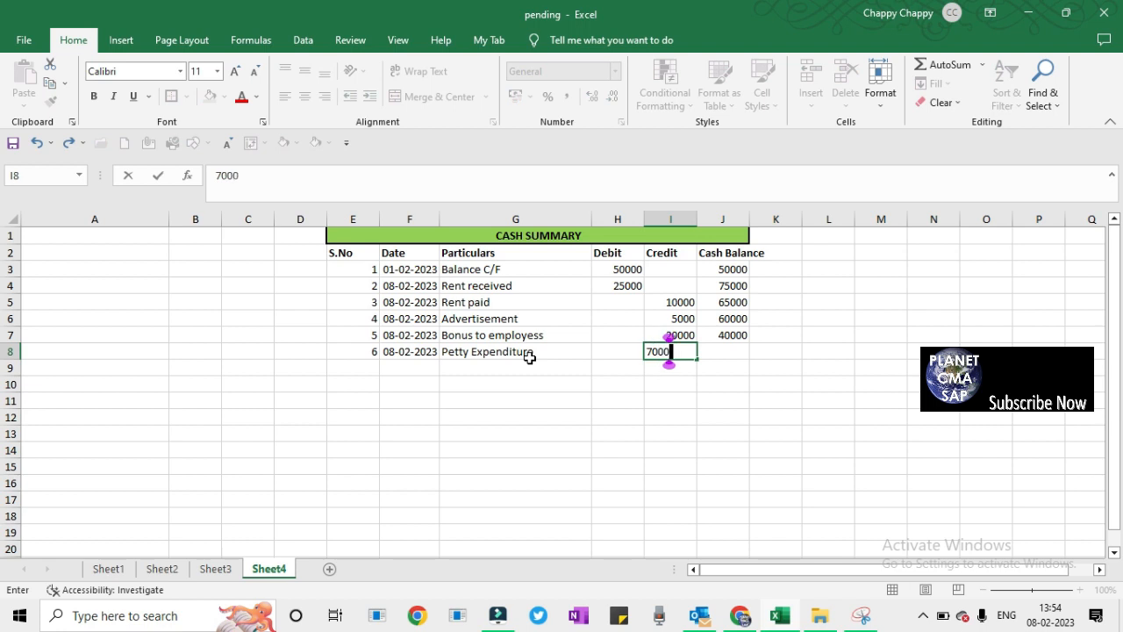
{"action": "key", "text": "Return"}
{"action": "key", "text": "Up"}
{"action": "key", "text": "Right"}
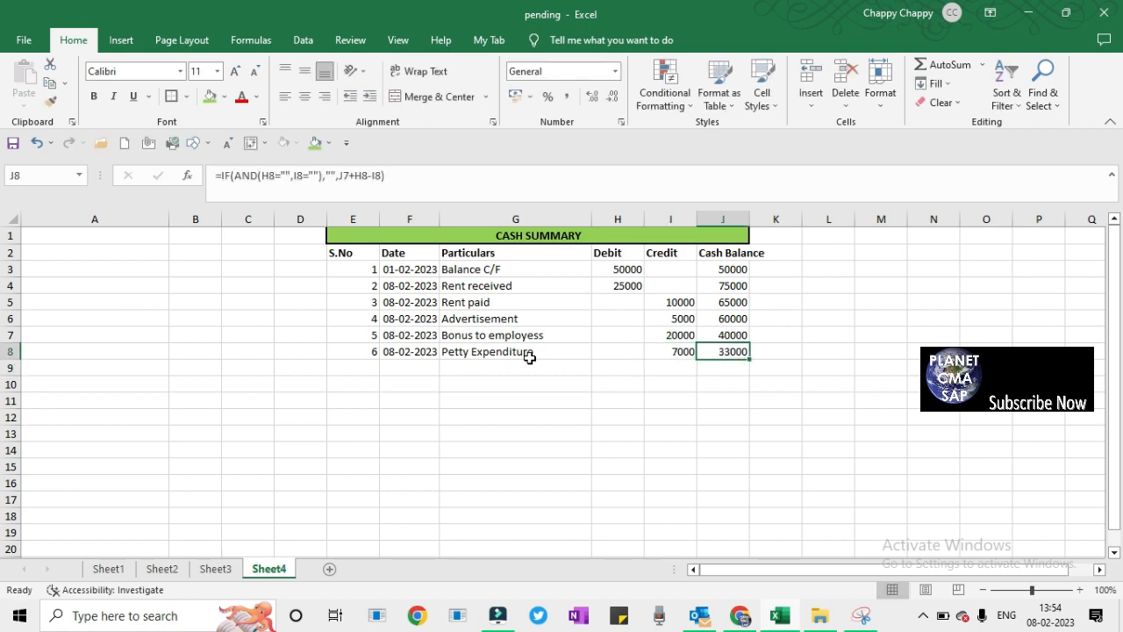
Enter serial number 7 in E9 and the current date, 08-02-2023, in F9.
{"action": "key", "text": "Left"}
{"action": "key", "text": "Left"}
{"action": "key", "text": "Down"}
{"action": "key", "text": "Left"}
{"action": "key", "text": "Left"}
{"action": "key", "text": "Left"}
{"action": "key", "text": "Right"}
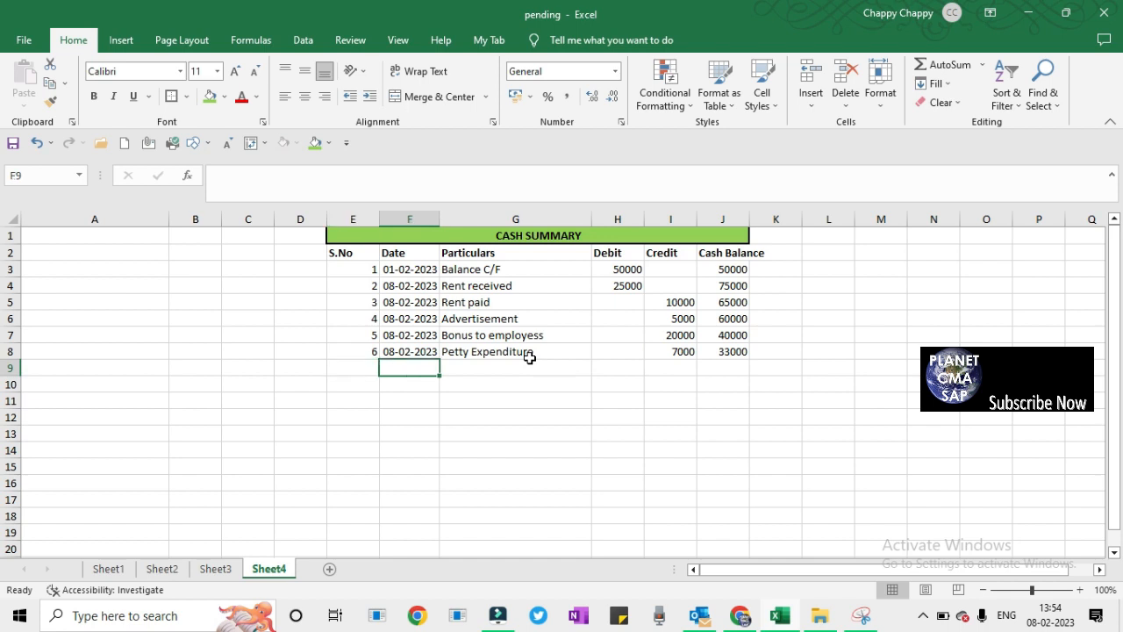
{"action": "key", "text": "Left"}
{"action": "type", "text": "7"}
{"action": "key", "text": "Return"}
{"action": "key", "text": "Up"}
{"action": "key", "text": "Right"}
{"action": "key", "text": "ctrl+semicolon"}
{"action": "key", "text": "Return"}
Enter "Cash sales" as the particulars of the seventh entry in G9.
{"action": "left_click", "coordinate": [532, 364]}
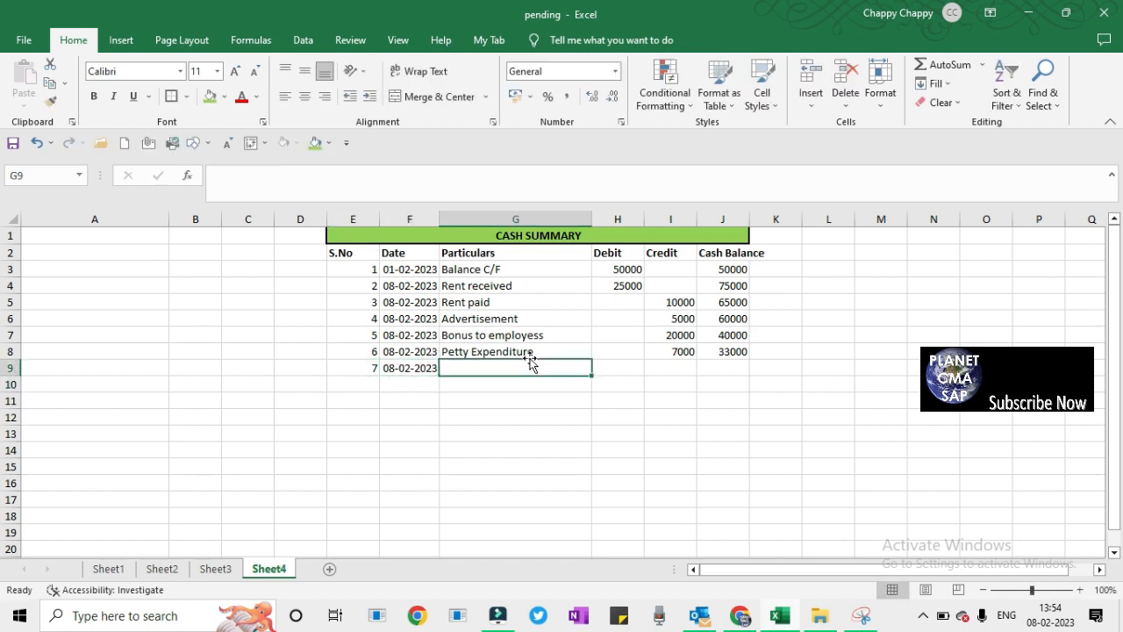
{"action": "type", "text": "Sales"}
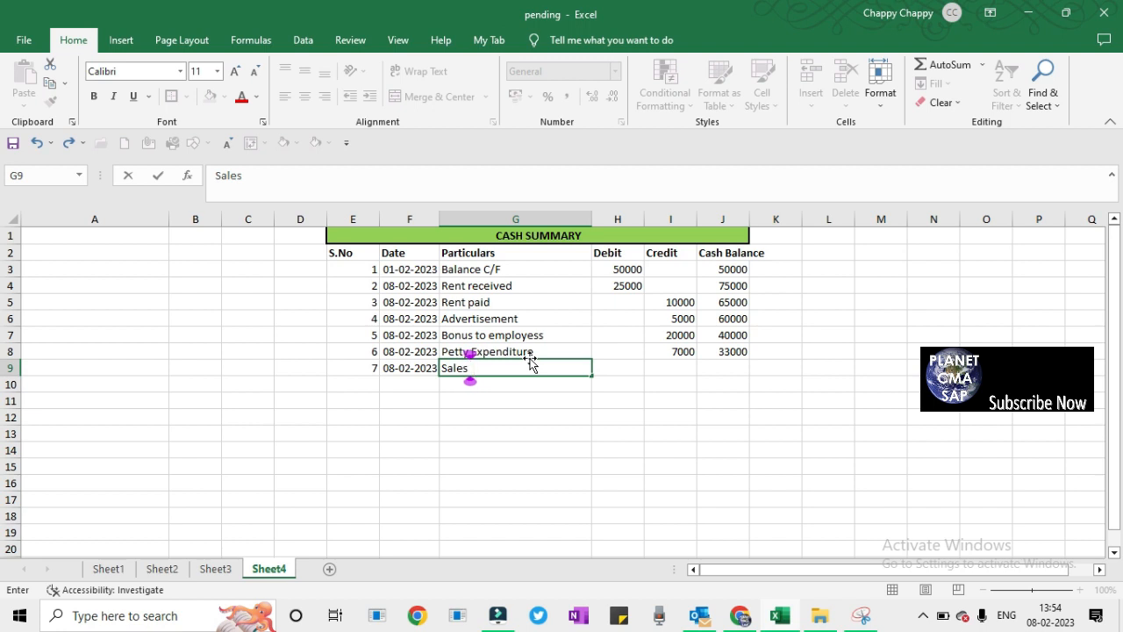
{"action": "key", "text": "ctrl+Return"}
{"action": "type", "text": "C"}
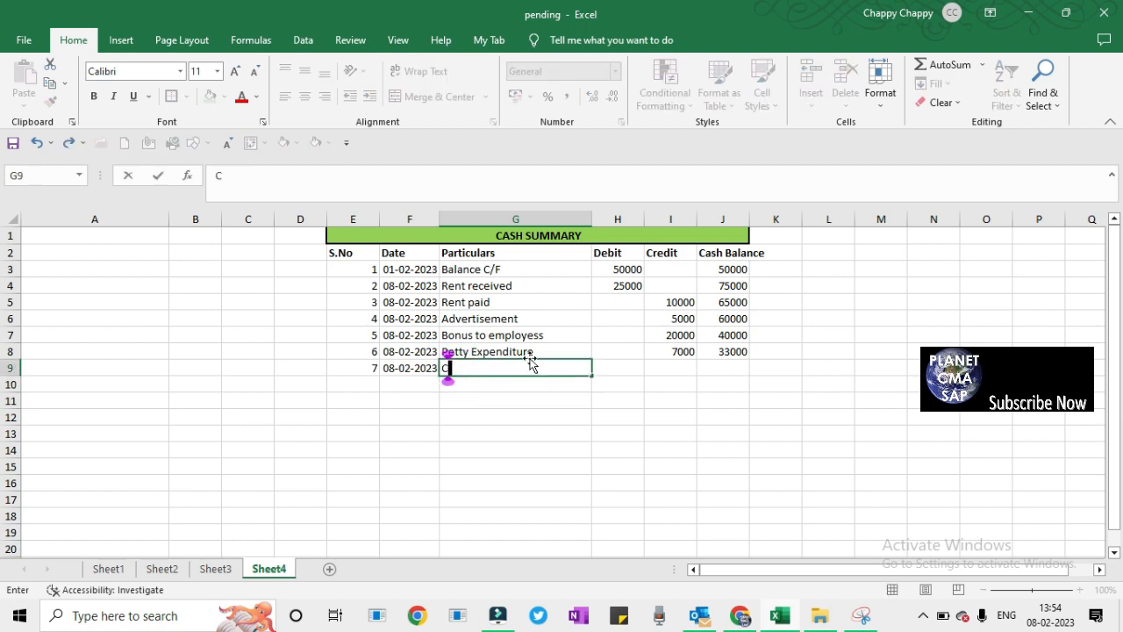
{"action": "type", "text": "ash sales"}
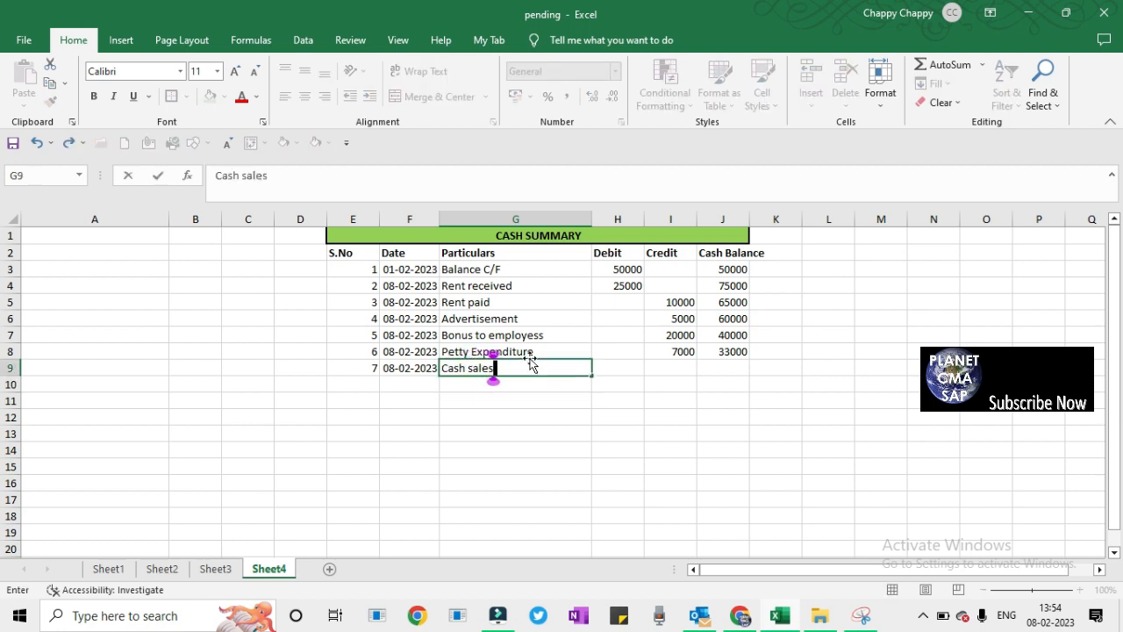
{"action": "key", "text": "Return"}
Enter 100000 as the debit amount of the cash sales entry in H9 and check its balance formula.
{"action": "key", "text": "Up"}
{"action": "key", "text": "Right"}
{"action": "key", "text": "Right"}
{"action": "key", "text": "Left"}
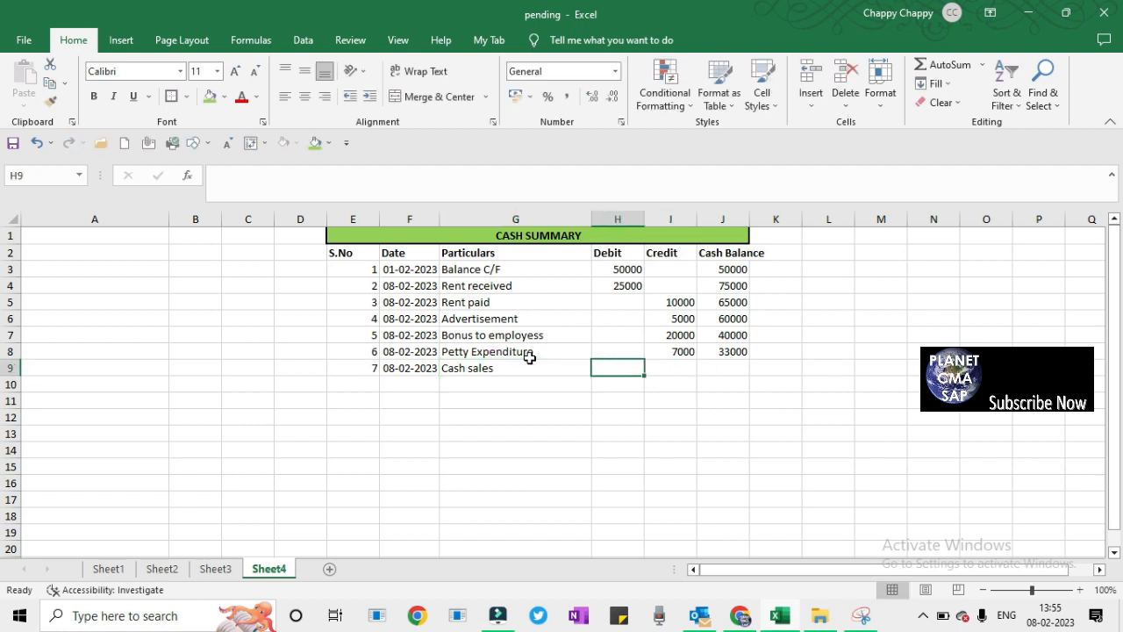
{"action": "type", "text": "100000"}
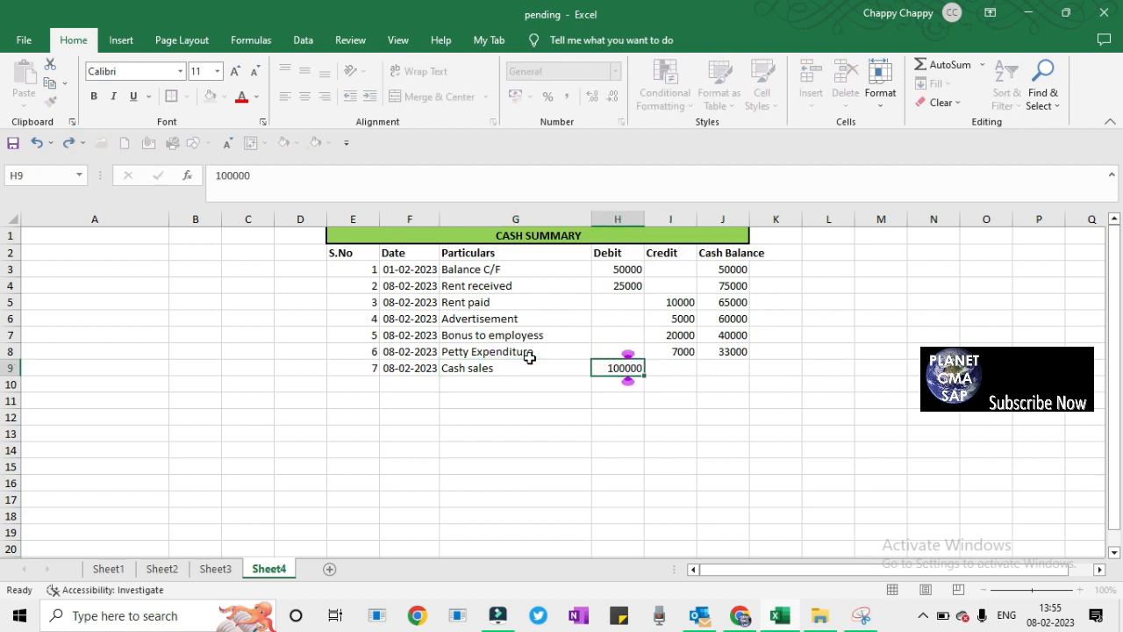
{"action": "key", "text": "Return"}
{"action": "key", "text": "Up"}
{"action": "key", "text": "Right"}
{"action": "key", "text": "Right"}
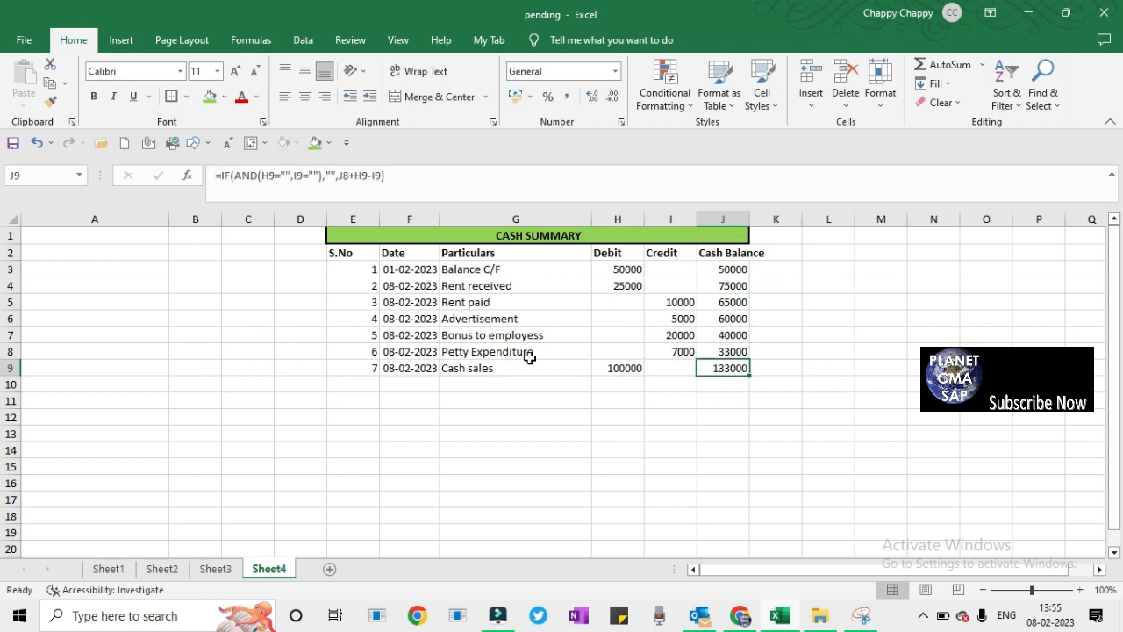
Examine the running balance formulas in the Cash Balance column between J3 and J9.
{"action": "key", "text": "Down"}
{"action": "key", "text": "Up"}
{"action": "key", "text": "Up"}
{"action": "key", "text": "Up"}
{"action": "key", "text": "Up"}
{"action": "key", "text": "Up"}
{"action": "key", "text": "Up"}
{"action": "key", "text": "Down"}
{"action": "key", "text": "Up"}
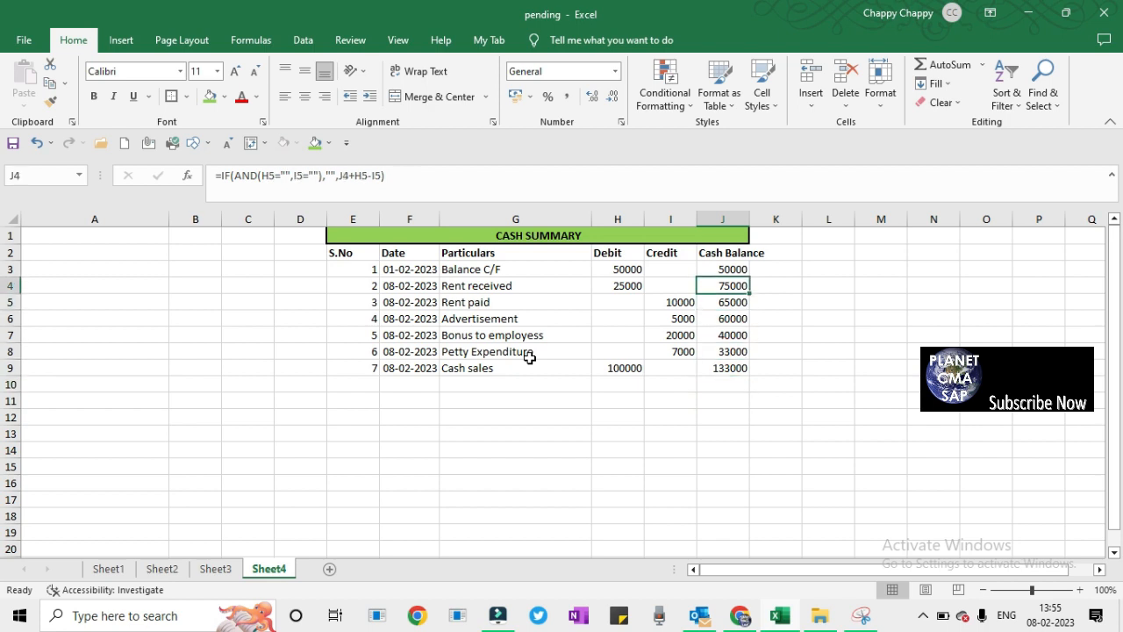
{"action": "key", "text": "Up"}
{"action": "key", "text": "Down"}
{"action": "key", "text": "Down"}
{"action": "key", "text": "Down"}
{"action": "key", "text": "Down"}
{"action": "key", "text": "Down"}
{"action": "key", "text": "Up"}
{"action": "key", "text": "Up"}
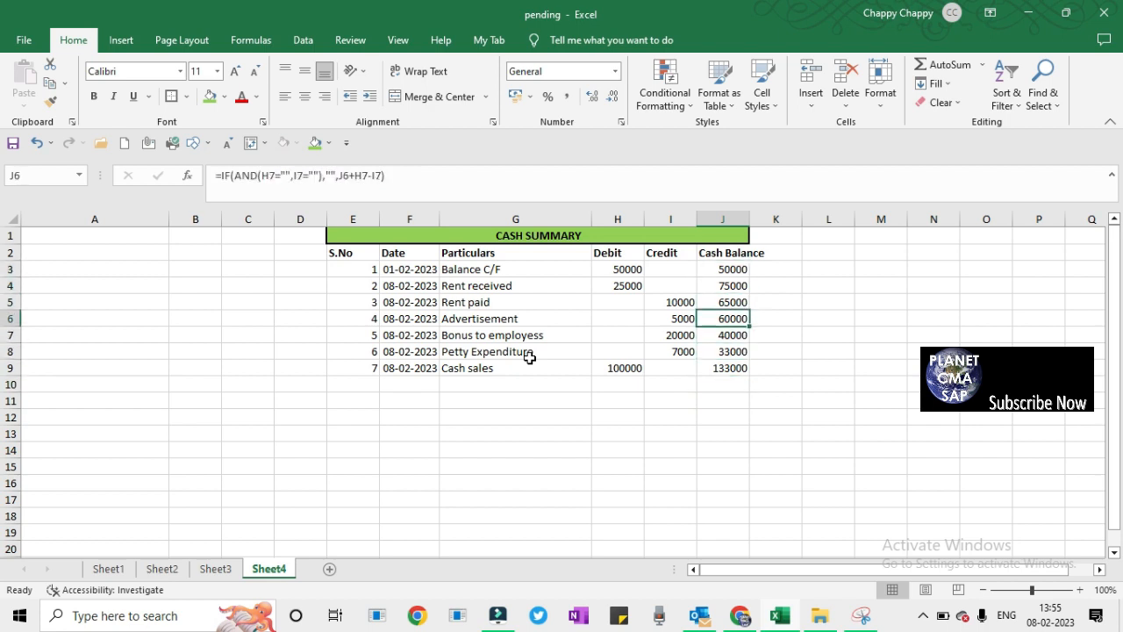
{"action": "key", "text": "Up"}
{"action": "key", "text": "Up"}
{"action": "key", "text": "Up"}
{"action": "key", "text": "Up"}
{"action": "key", "text": "Left"}
{"action": "key", "text": "Left"}
{"action": "key", "text": "Up"}
{"action": "key", "text": "Left"}
{"action": "key", "text": "Left"}
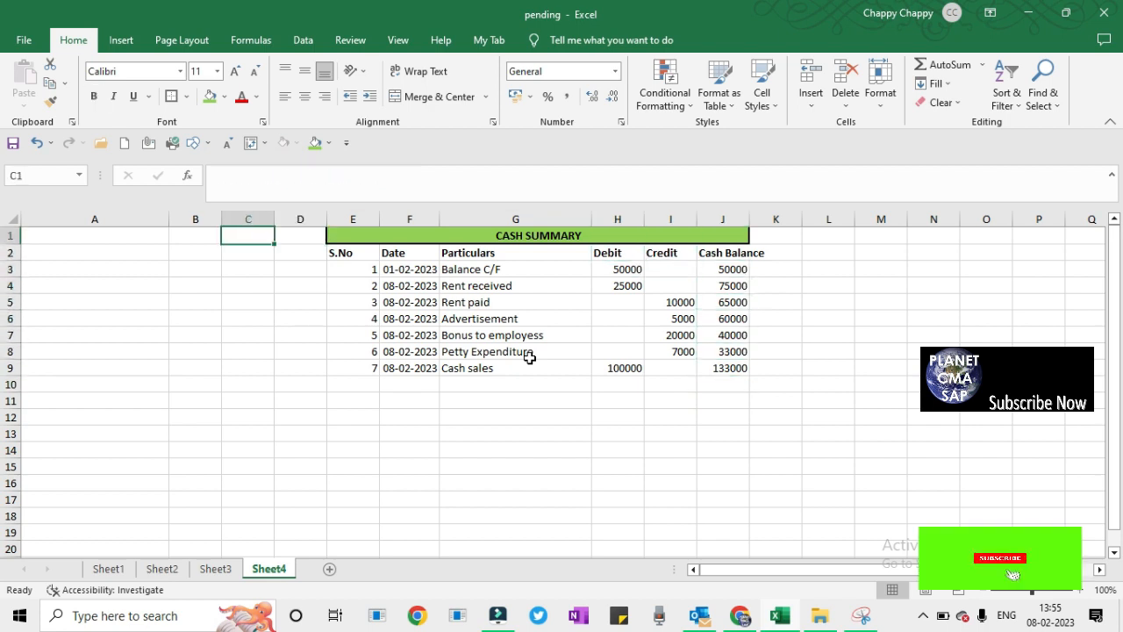
{"action": "key", "text": "Right"}
{"action": "key", "text": "Right"}
{"action": "key", "text": "Right"}
{"action": "key", "text": "Right"}
{"action": "key", "text": "Right"}
Inspect the IF/AND balance formula in J4 together with the cells it references.
{"action": "key", "text": "Down"}
{"action": "key", "text": "Left"}
{"action": "key", "text": "Down"}
{"action": "key", "text": "Left"}
{"action": "key", "text": "Down"}
{"action": "key", "text": "Left"}
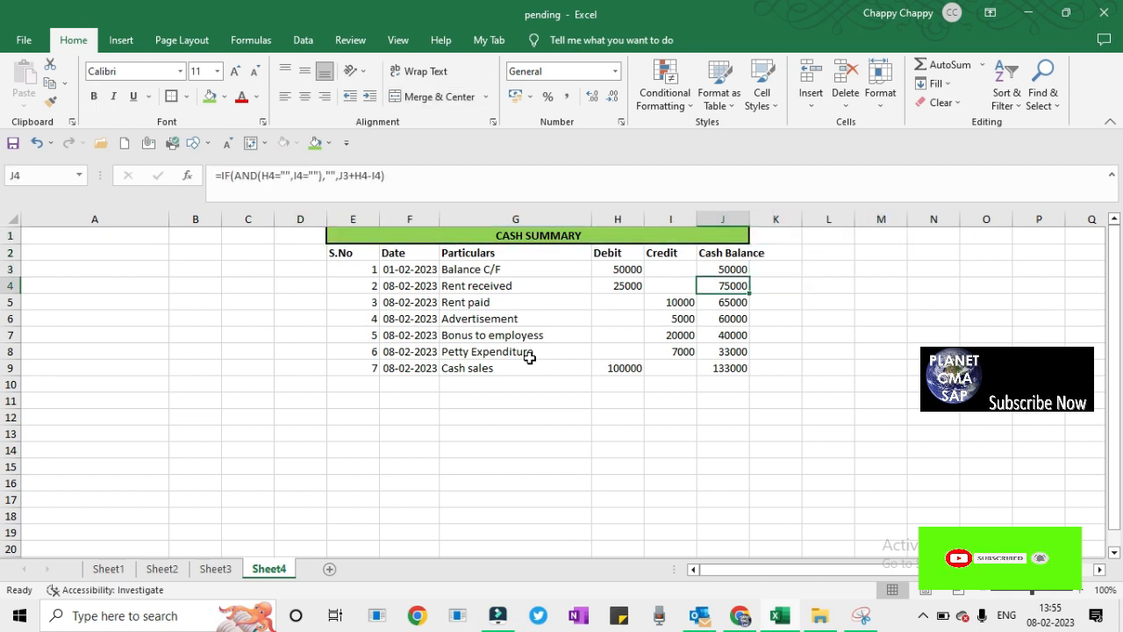
{"action": "key", "text": "ctrl+shift+Down"}
{"action": "key", "text": "Up"}
{"action": "key", "text": "Down"}
{"action": "key", "text": "F2"}
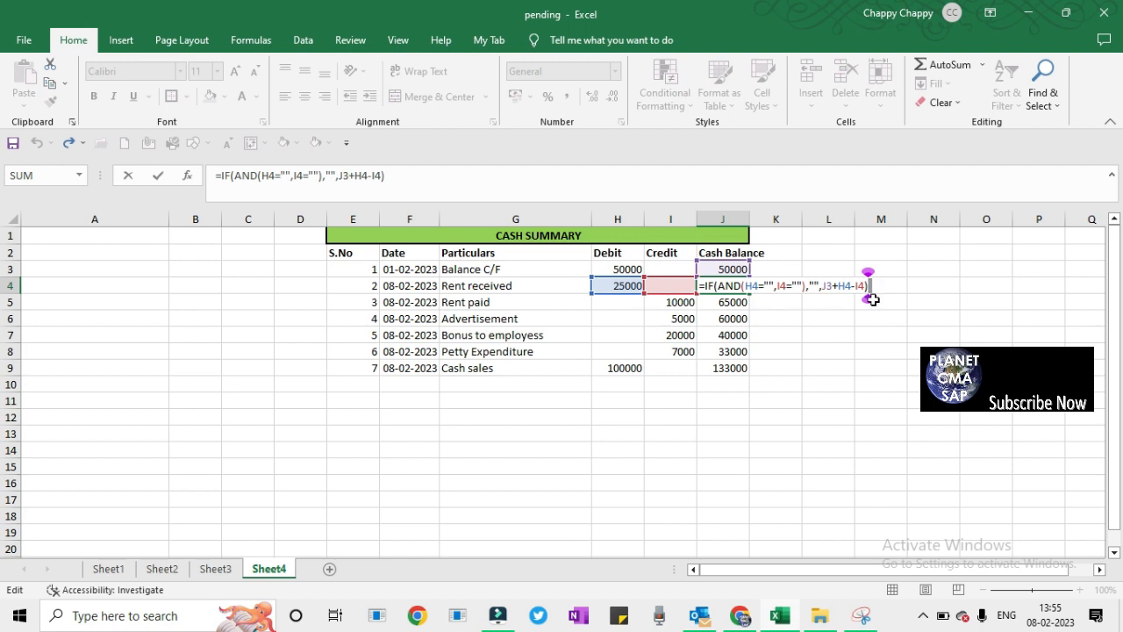
{"action": "key", "text": "Return"}
{"action": "key", "text": "Up"}
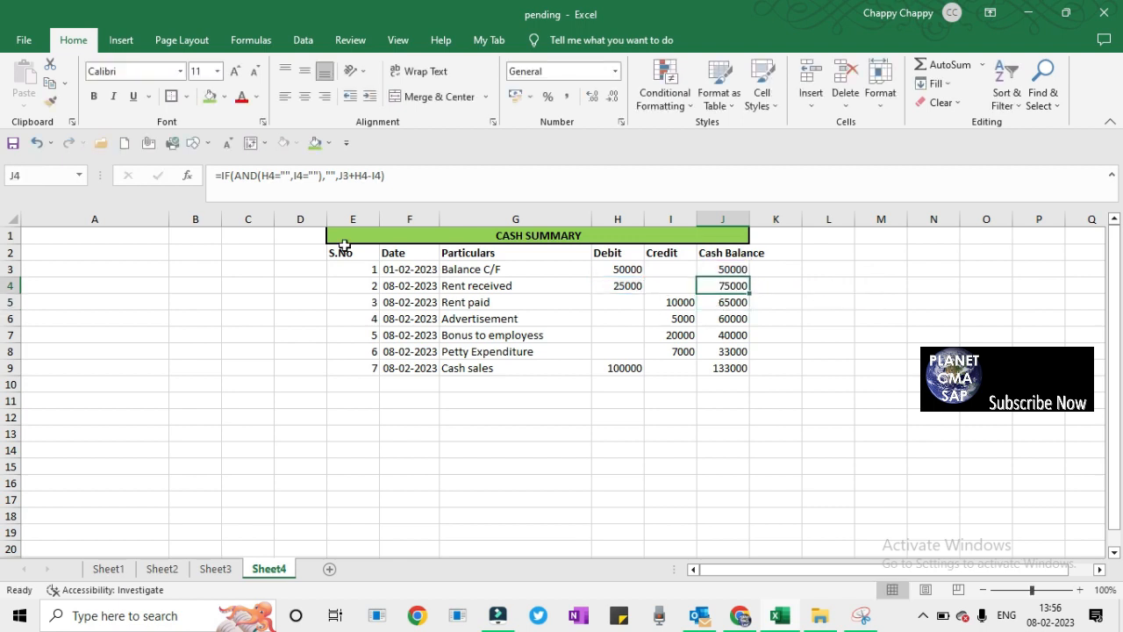
Copy the formula from J4 and place it in L4 as plain text with a leading apostrophe.
{"action": "left_click_drag", "start_coordinate": [413, 183], "coordinate": [155, 181]}
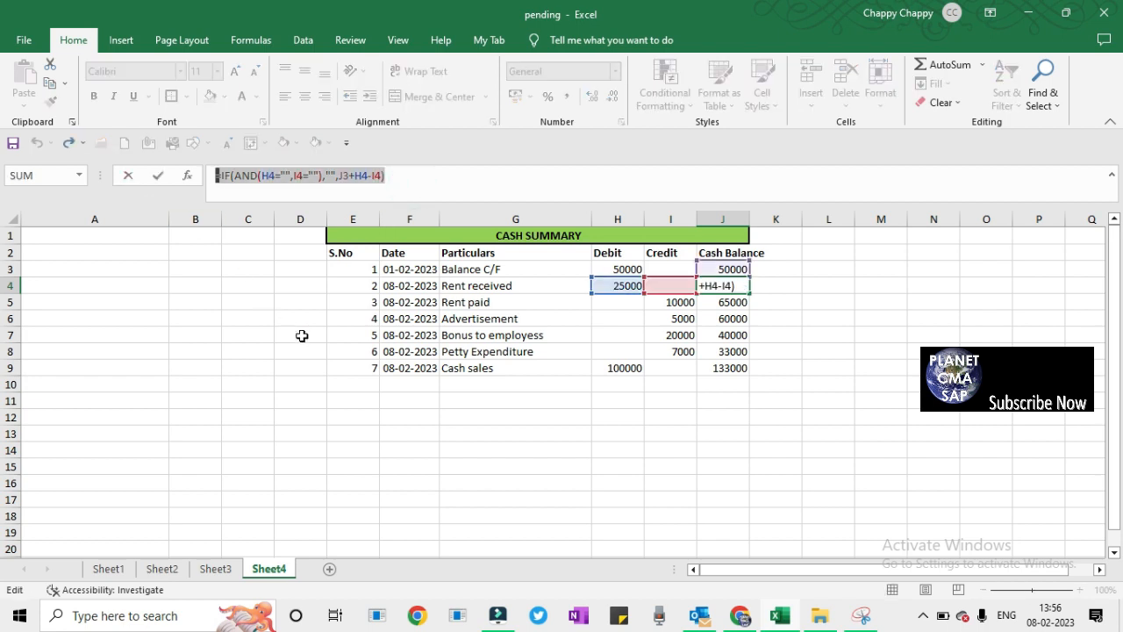
{"action": "key", "text": "ctrl+c"}
{"action": "key", "text": "Escape"}
{"action": "key", "text": "Right"}
{"action": "key", "text": "Right"}
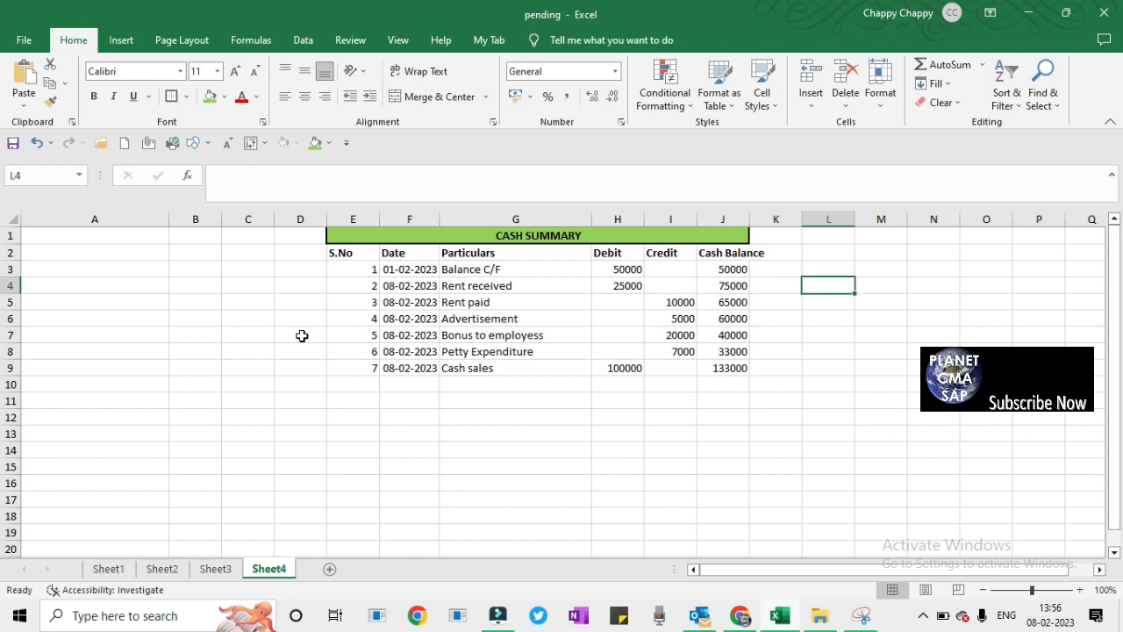
{"action": "type", "text": "'"}
{"action": "key", "text": "ctrl+v"}
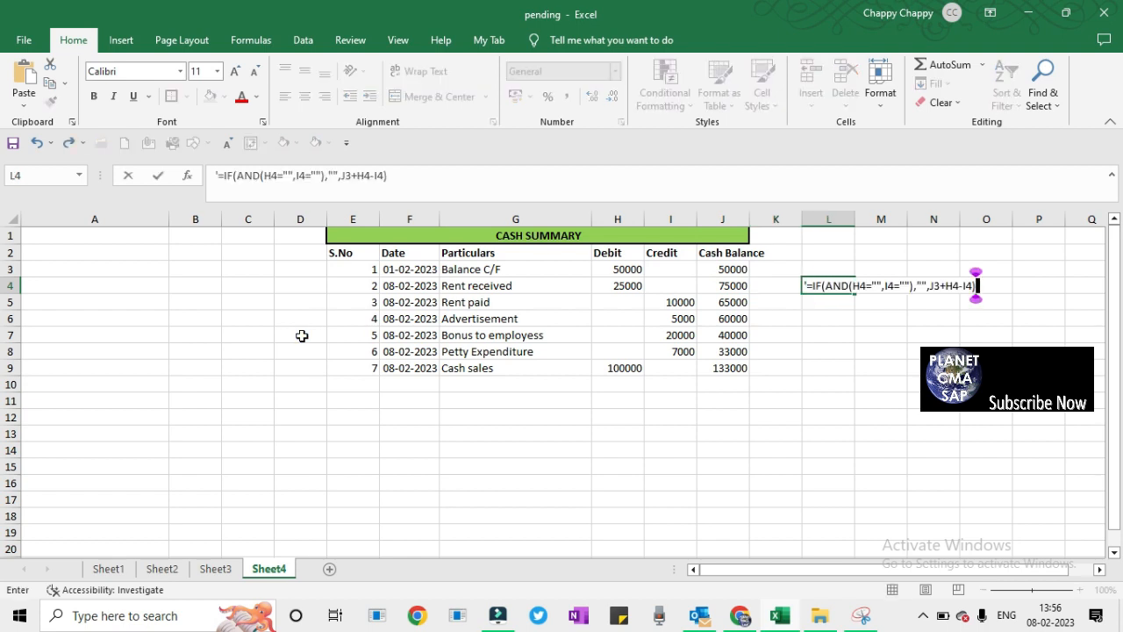
{"action": "key", "text": "Return"}
{"action": "key", "text": "Up"}
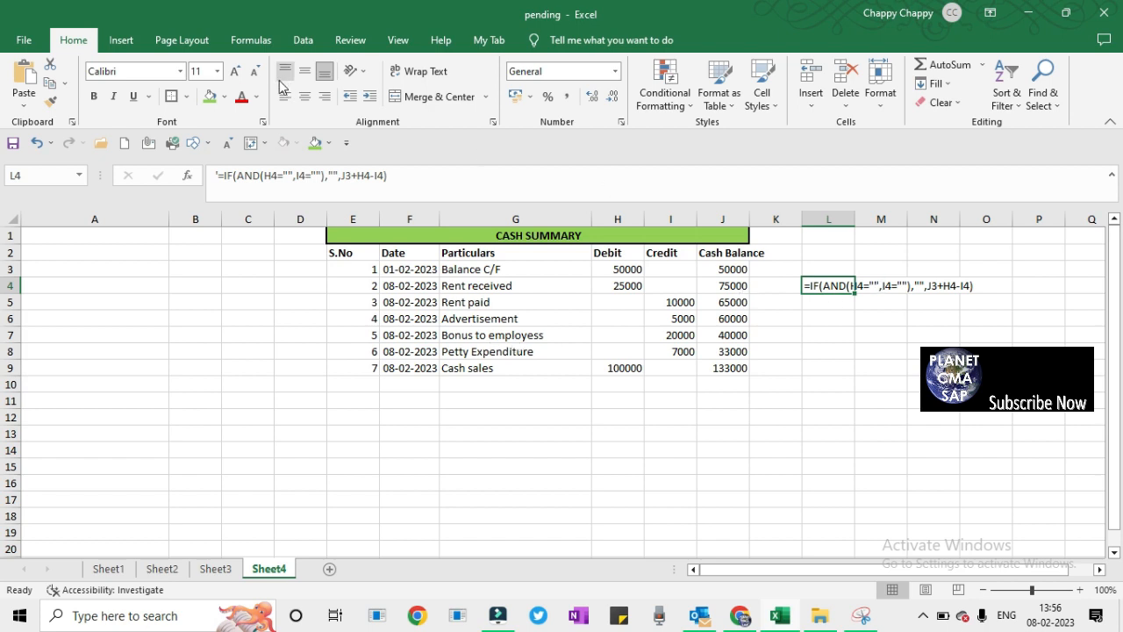
Increase the font size of the formula text in L4 to 16.
{"action": "left_click", "coordinate": [235, 71]}
{"action": "left_click", "coordinate": [235, 71]}
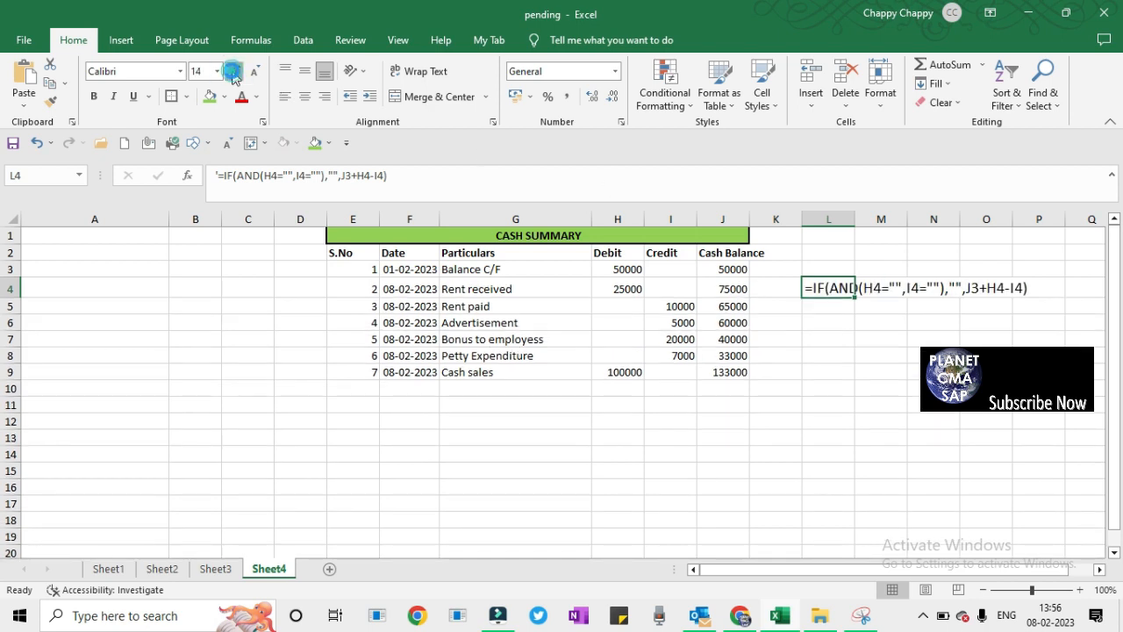
{"action": "left_click", "coordinate": [235, 71]}
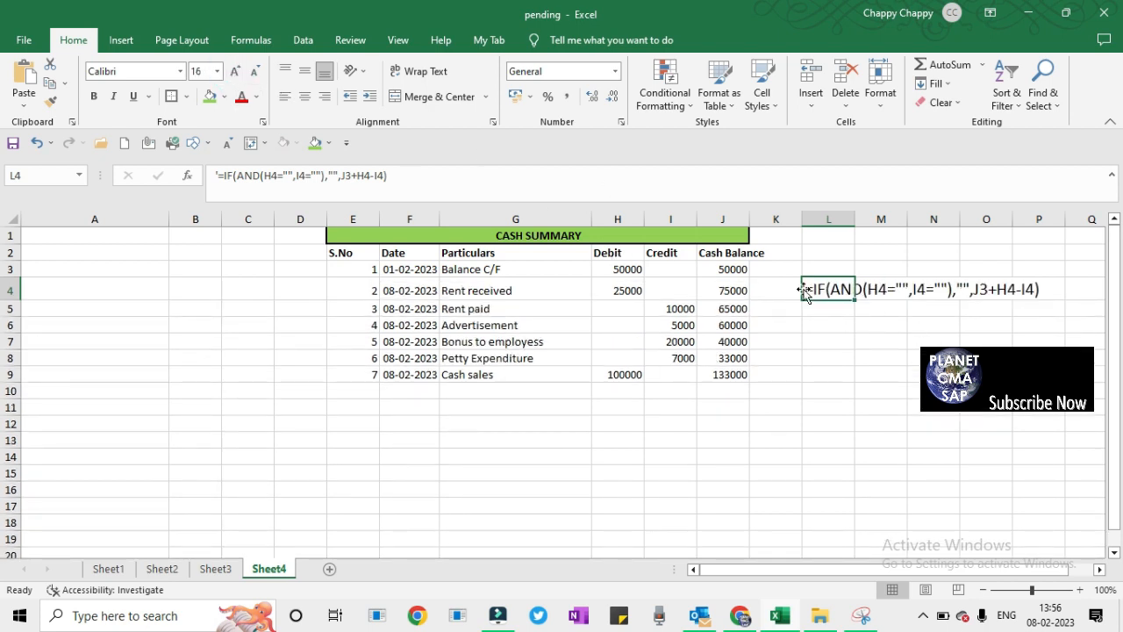
{"action": "left_click", "coordinate": [840, 322]}
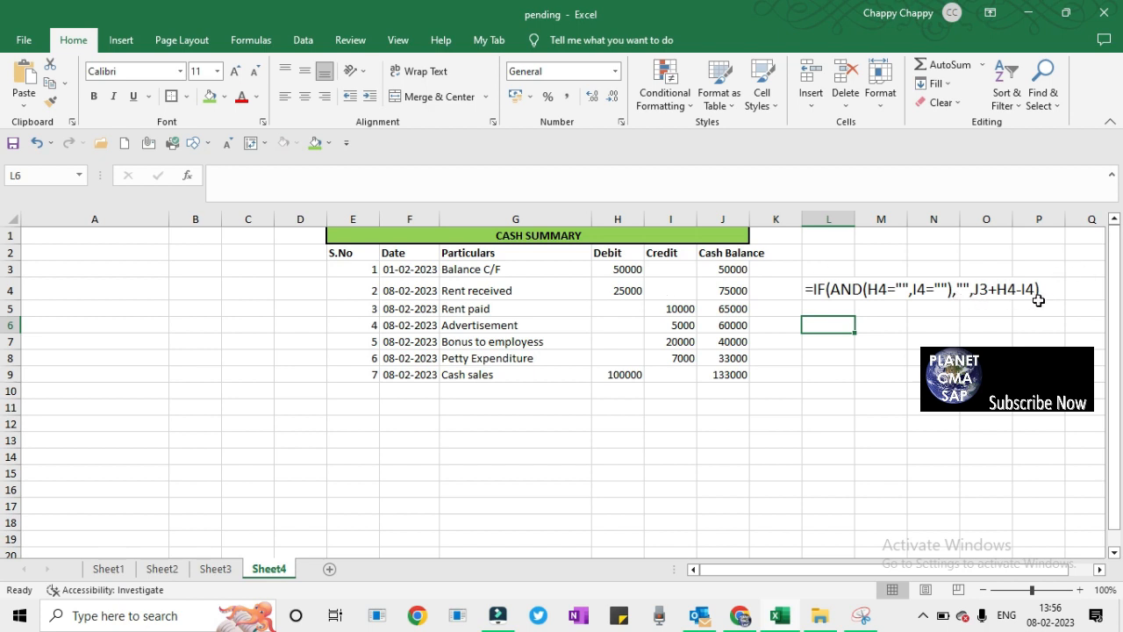
Apply all borders to the cash summary range E1:J19, including the empty rows below the entries.
{"action": "key", "text": "Left"}
{"action": "key", "text": "Up"}
{"action": "key", "text": "Up"}
{"action": "key", "text": "Left"}
{"action": "key", "text": "Left"}
{"action": "key", "text": "Left"}
{"action": "key", "text": "Up"}
{"action": "key", "text": "Up"}
{"action": "key", "text": "Up"}
{"action": "key", "text": "Left"}
{"action": "key", "text": "Left"}
{"action": "key", "text": "Right"}
{"action": "key", "text": "Right"}
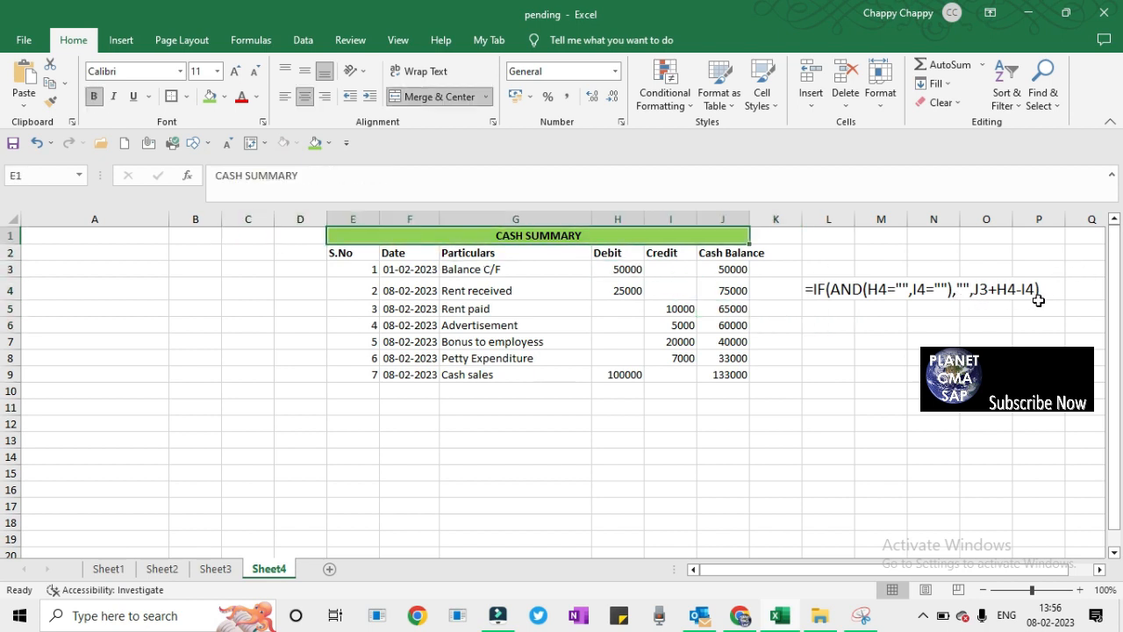
{"action": "key", "text": "shift+Down"}
{"action": "key", "text": "shift+Down"}
{"action": "key", "text": "shift+Down"}
{"action": "key", "text": "shift+Down"}
{"action": "key", "text": "shift+Down"}
{"action": "key", "text": "shift+Down"}
{"action": "key", "text": "shift+Down"}
{"action": "key", "text": "shift+Down"}
{"action": "key", "text": "shift+Down"}
{"action": "key", "text": "shift+Down"}
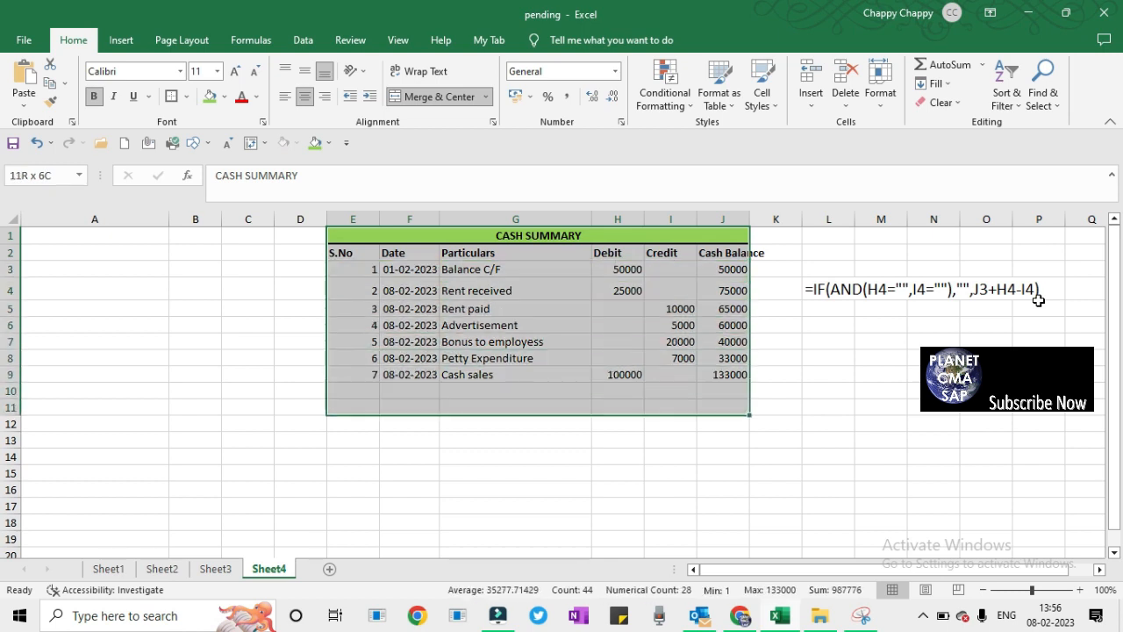
{"action": "key", "text": "shift+Down"}
{"action": "key", "text": "shift+Down"}
{"action": "key", "text": "shift+Down"}
{"action": "key", "text": "shift+Down"}
{"action": "key", "text": "shift+Down"}
{"action": "key", "text": "shift+Down"}
{"action": "key", "text": "shift+Down"}
{"action": "key", "text": "shift+Down"}
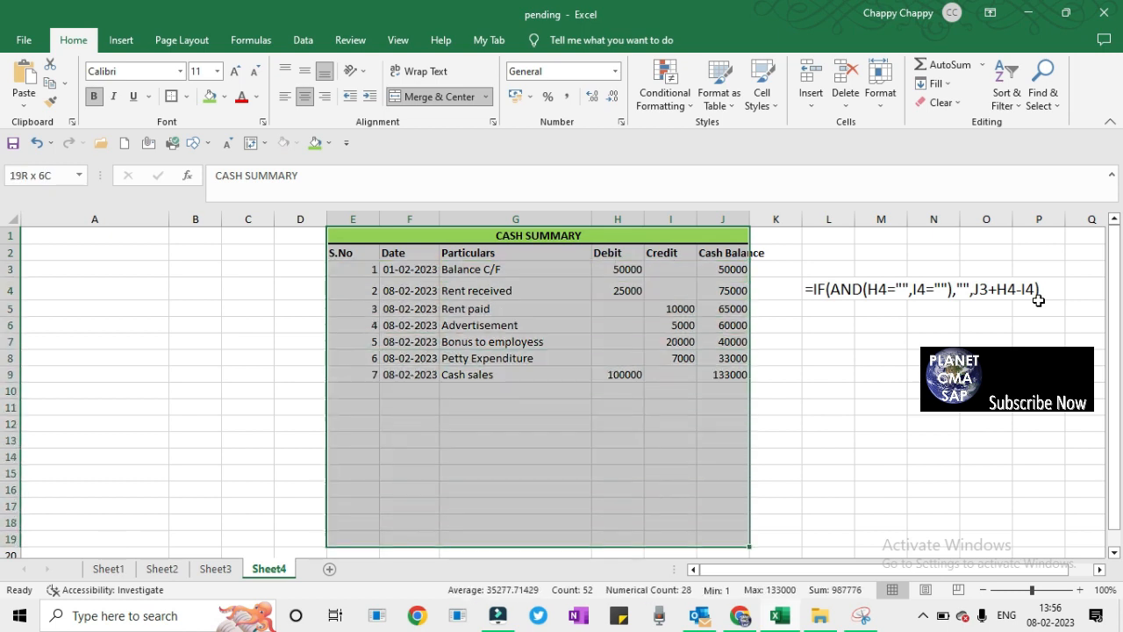
{"action": "key", "text": "alt"}
{"action": "key", "text": "h"}
{"action": "key", "text": "b"}
{"action": "key", "text": "a"}
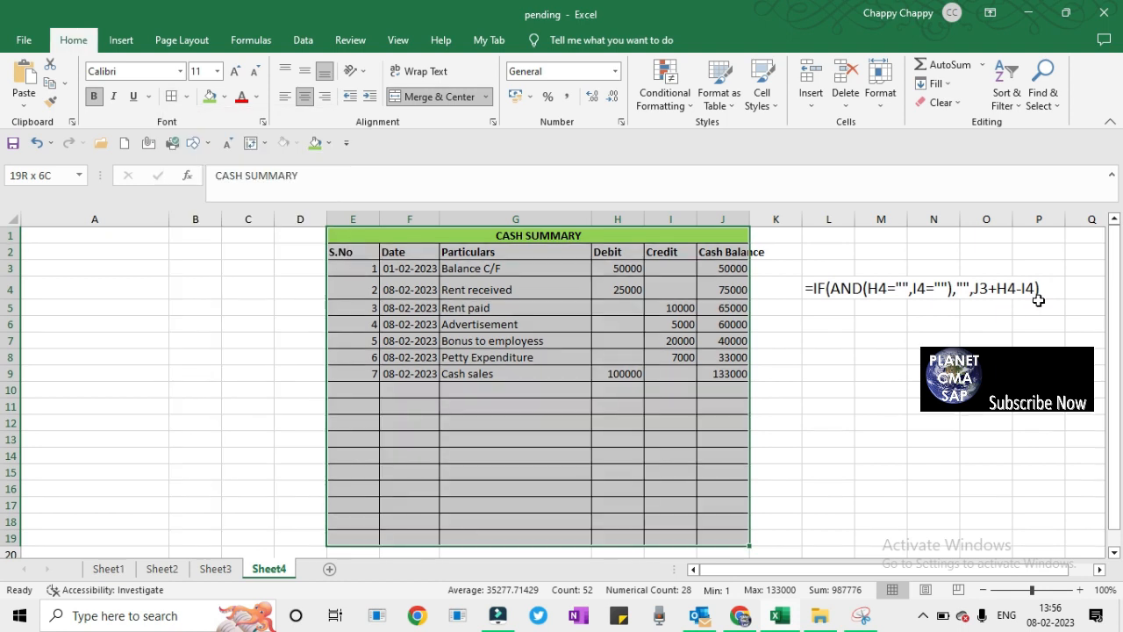
Middle-align the contents of the cash summary range E1:J19 vertically.
{"action": "key", "text": "alt"}
{"action": "key", "text": "Escape"}
{"action": "key", "text": "Escape"}
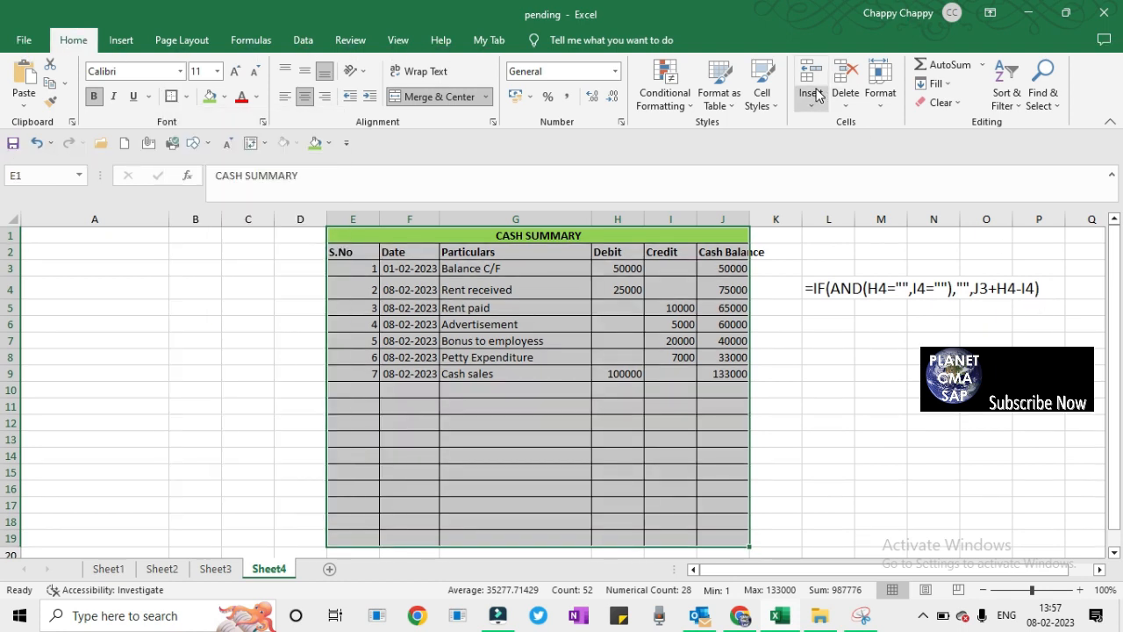
{"action": "left_click", "coordinate": [305, 73]}
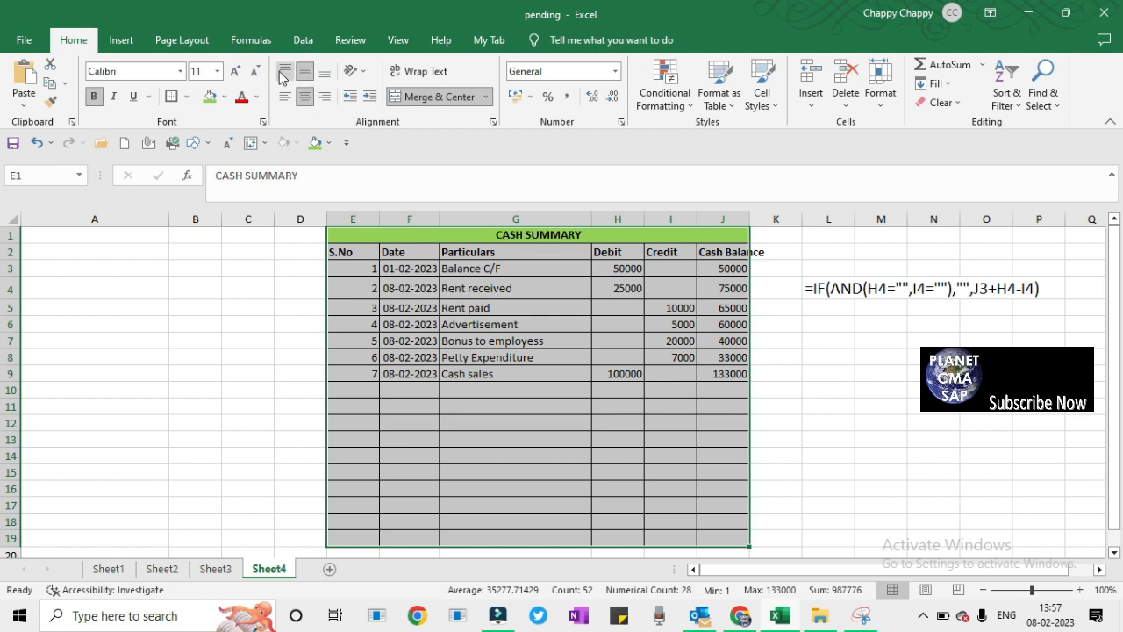
Enlarge the cash summary range E1:J19 text to size 14 and center it horizontally.
{"action": "left_click", "coordinate": [231, 70]}
{"action": "left_click", "coordinate": [228, 71]}
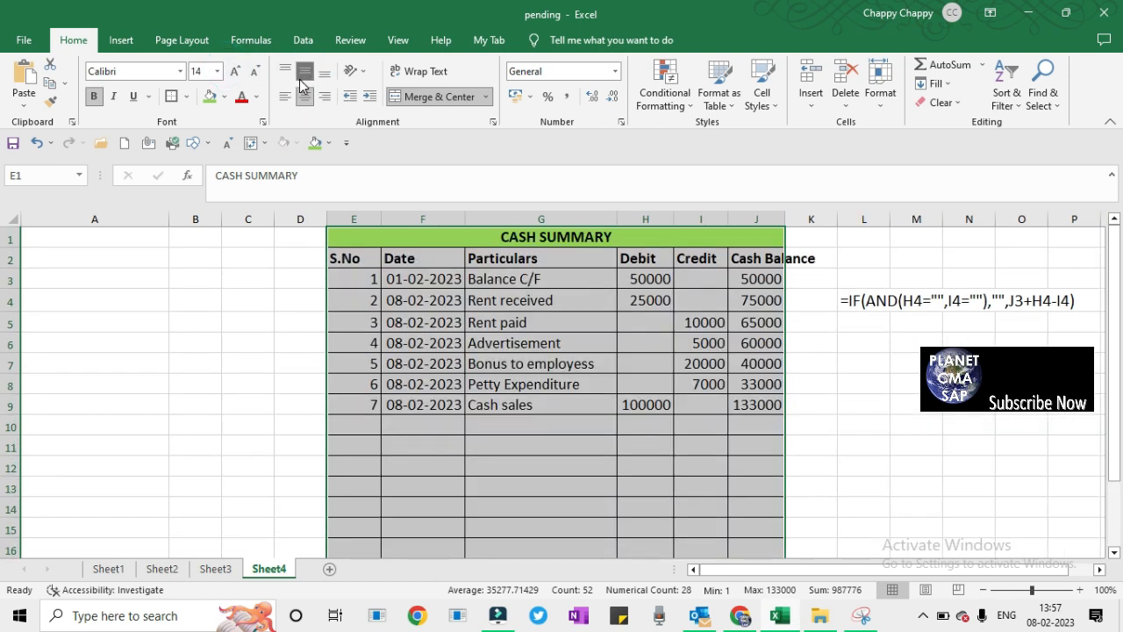
{"action": "left_click", "coordinate": [306, 97]}
{"action": "left_click", "coordinate": [306, 97]}
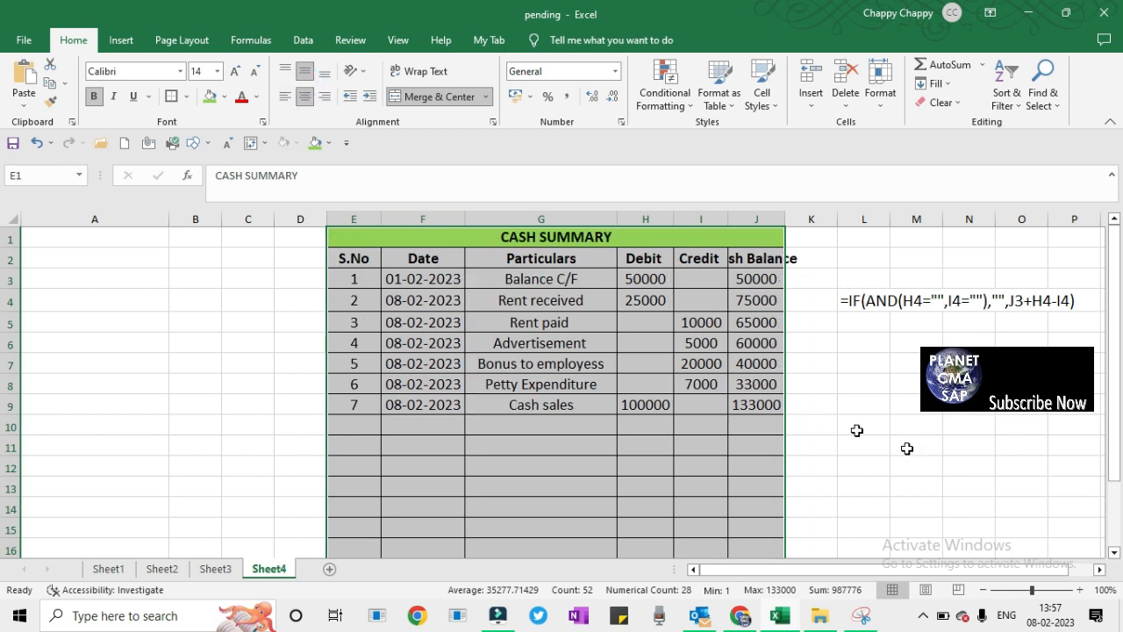
Select the empty cell A2 beside the cash summary table.
{"action": "left_click", "coordinate": [934, 458]}
{"action": "key", "text": "Left"}
{"action": "key", "text": "Left"}
{"action": "key", "text": "Left"}
{"action": "key", "text": "Left"}
{"action": "key", "text": "Left"}
{"action": "key", "text": "Left"}
{"action": "key", "text": "Left"}
{"action": "key", "text": "Left"}
{"action": "key", "text": "Left"}
{"action": "key", "text": "Left"}
{"action": "key", "text": "Left"}
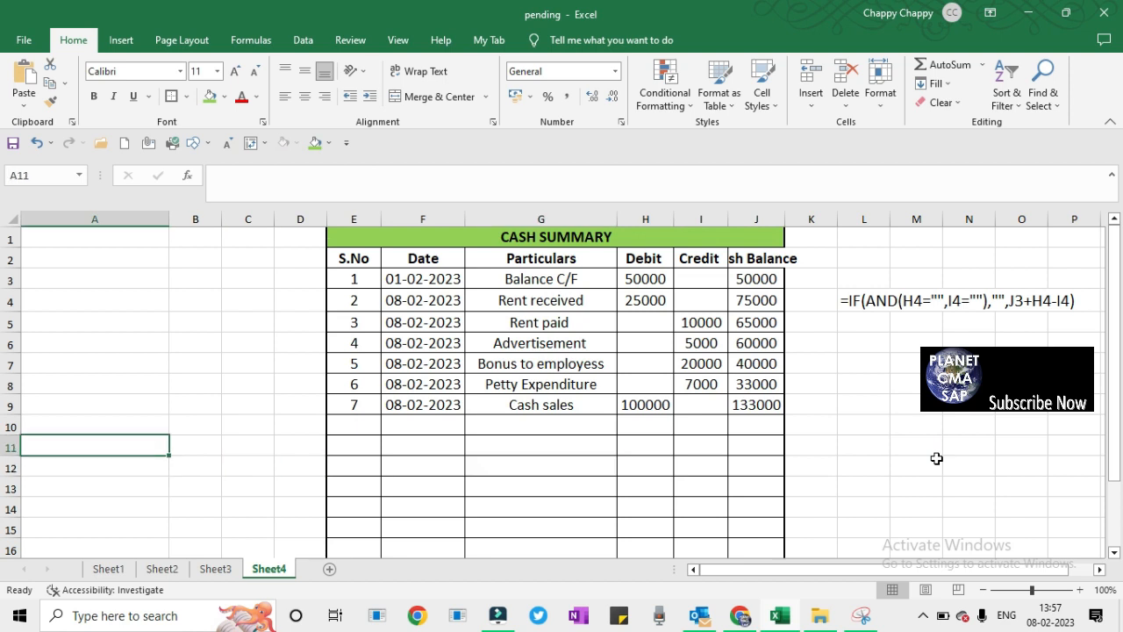
{"action": "key", "text": "Up"}
{"action": "key", "text": "Up"}
{"action": "key", "text": "Up"}
{"action": "key", "text": "Up"}
{"action": "key", "text": "Up"}
{"action": "key", "text": "Up"}
{"action": "key", "text": "Up"}
{"action": "key", "text": "Up"}
{"action": "key", "text": "Up"}
{"action": "key", "text": "Up"}
{"action": "key", "text": "Up"}
{"action": "key", "text": "Down"}
{"action": "key", "text": "Down"}
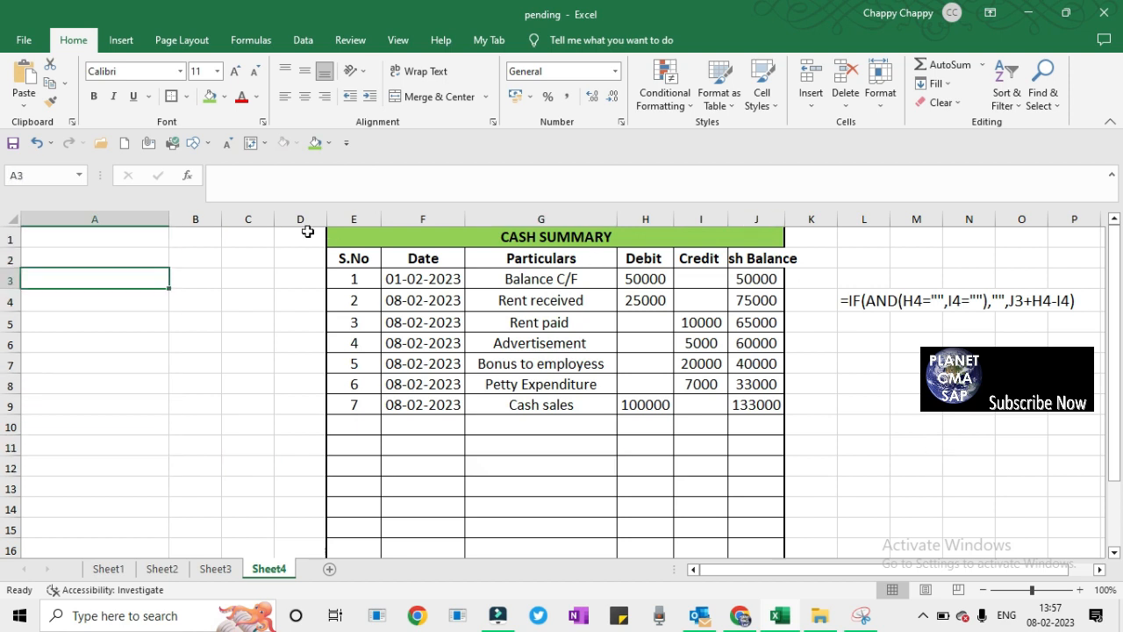
{"action": "key", "text": "ctrl+space"}
{"action": "key", "text": "Up"}
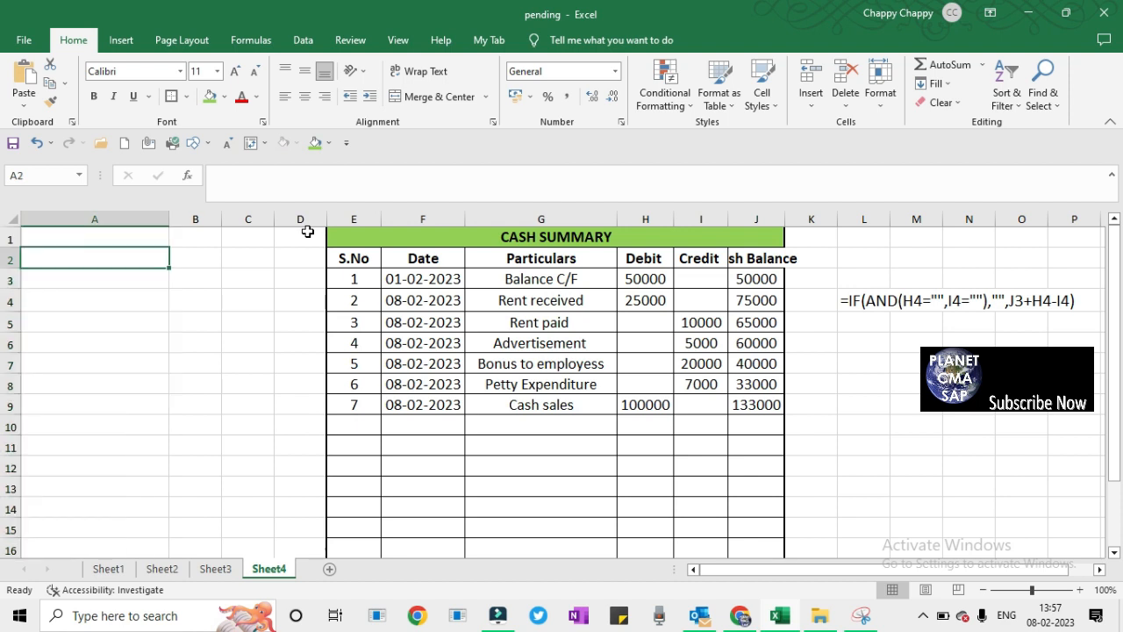
{"action": "key", "text": "Up"}
{"action": "key", "text": "Down"}
Try to insert the wallet icon at A2 from an icon library search for "cash".
{"action": "left_click", "coordinate": [120, 41]}
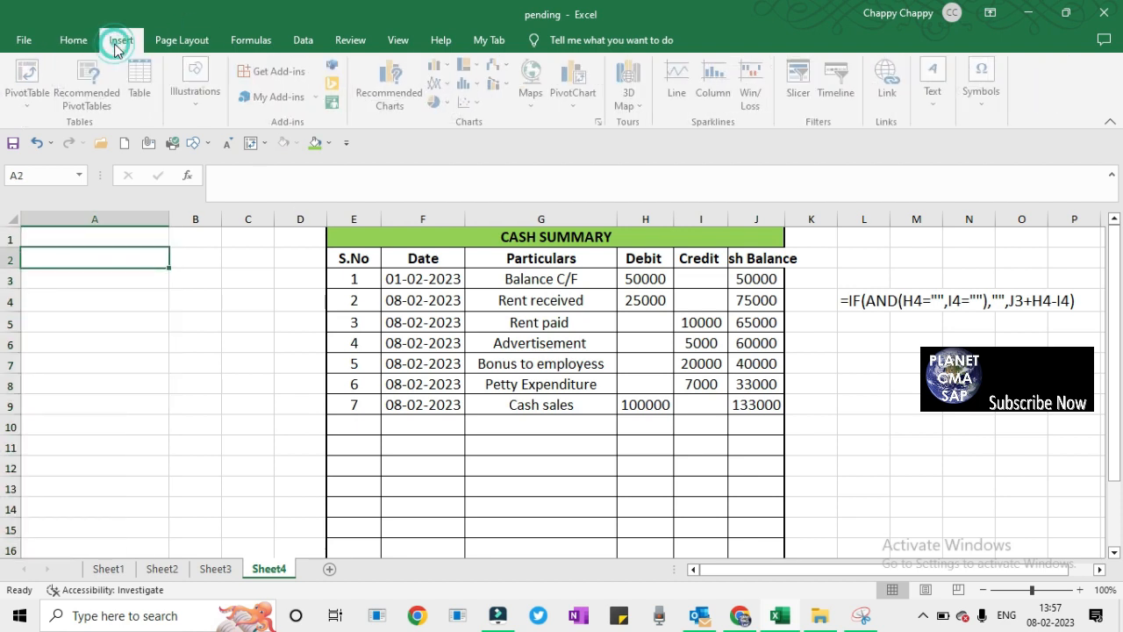
{"action": "left_click", "coordinate": [209, 103]}
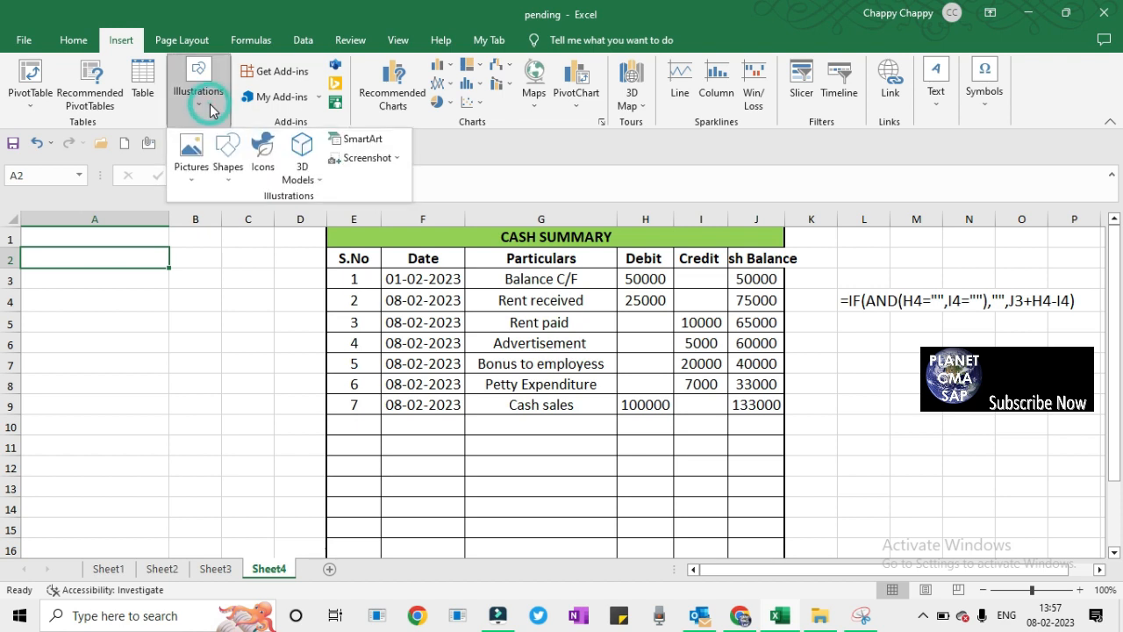
{"action": "left_click", "coordinate": [230, 176]}
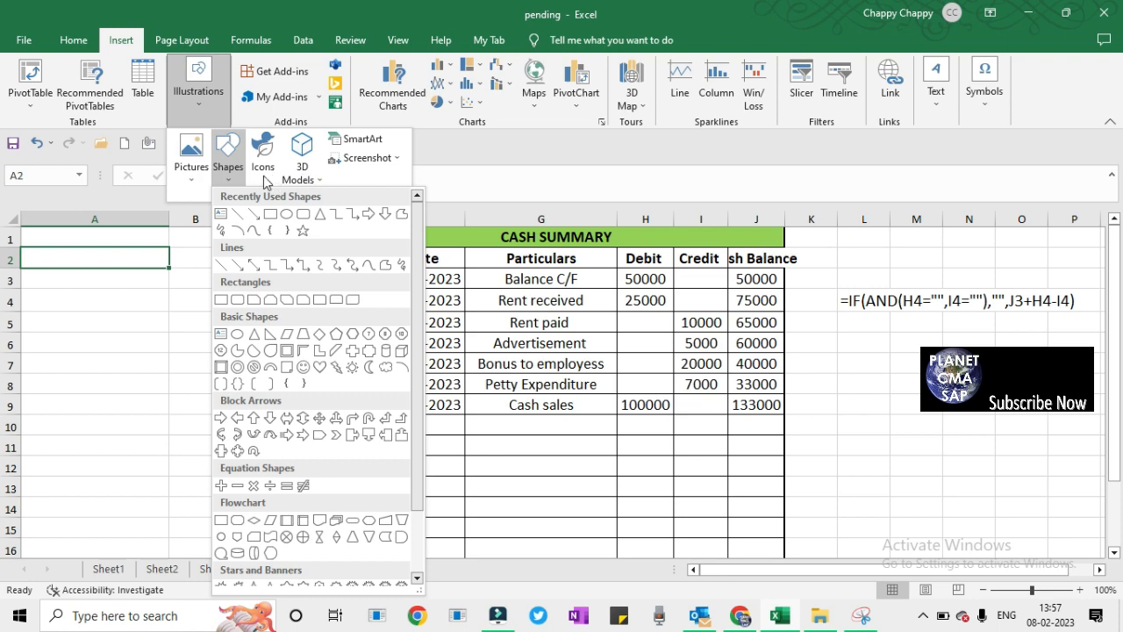
{"action": "left_click", "coordinate": [264, 176]}
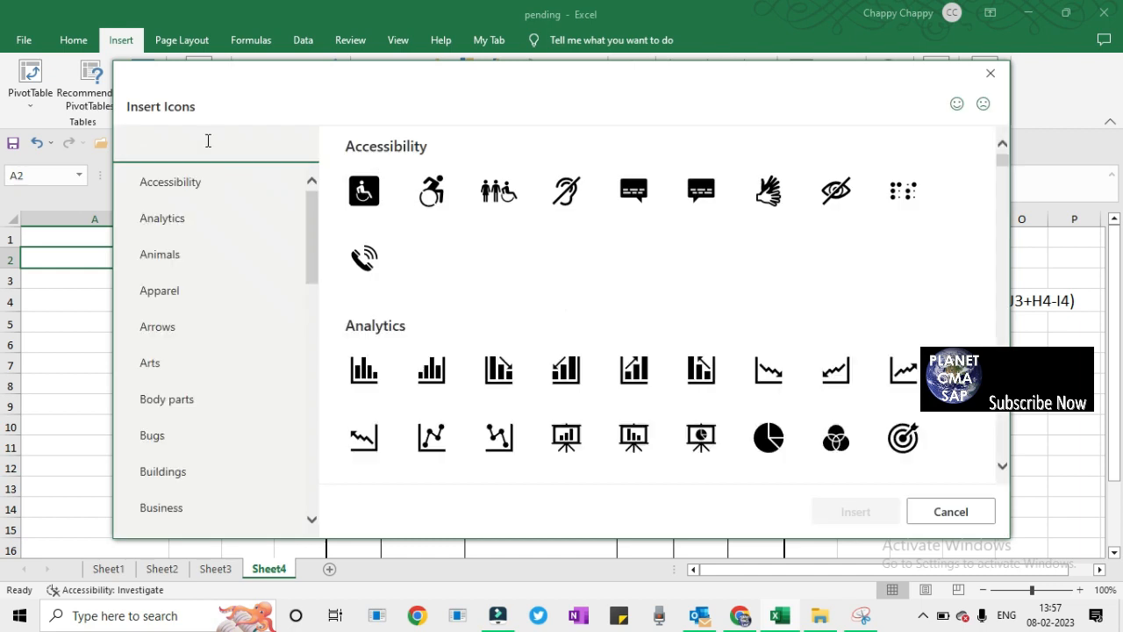
{"action": "left_click", "coordinate": [206, 146]}
{"action": "type", "text": "h"}
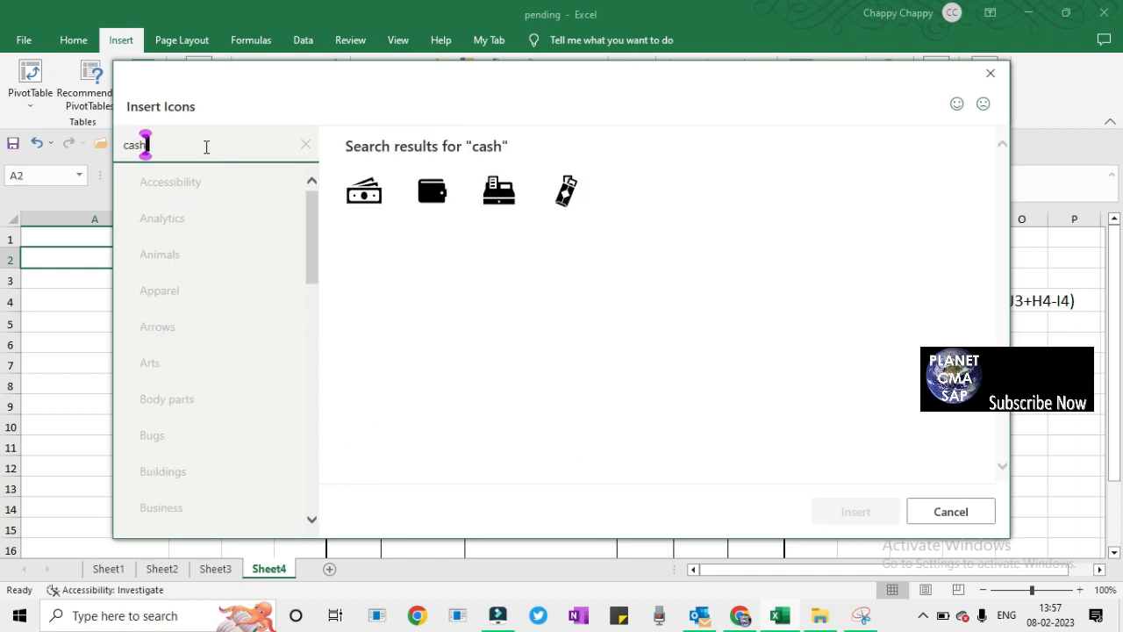
{"action": "left_click", "coordinate": [374, 202]}
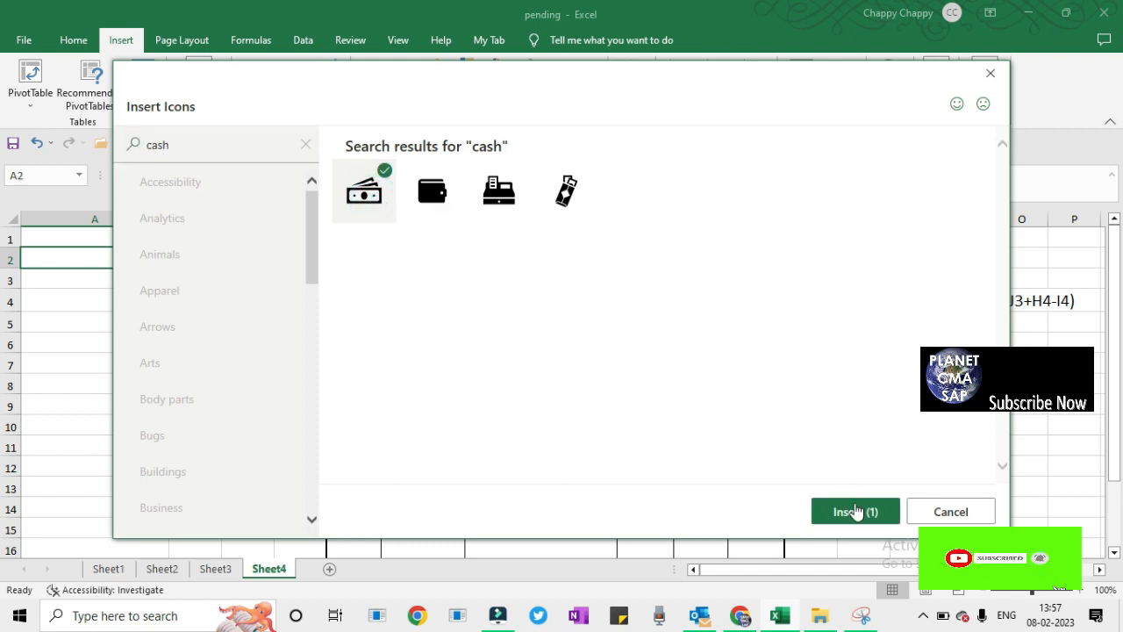
{"action": "left_click", "coordinate": [432, 197]}
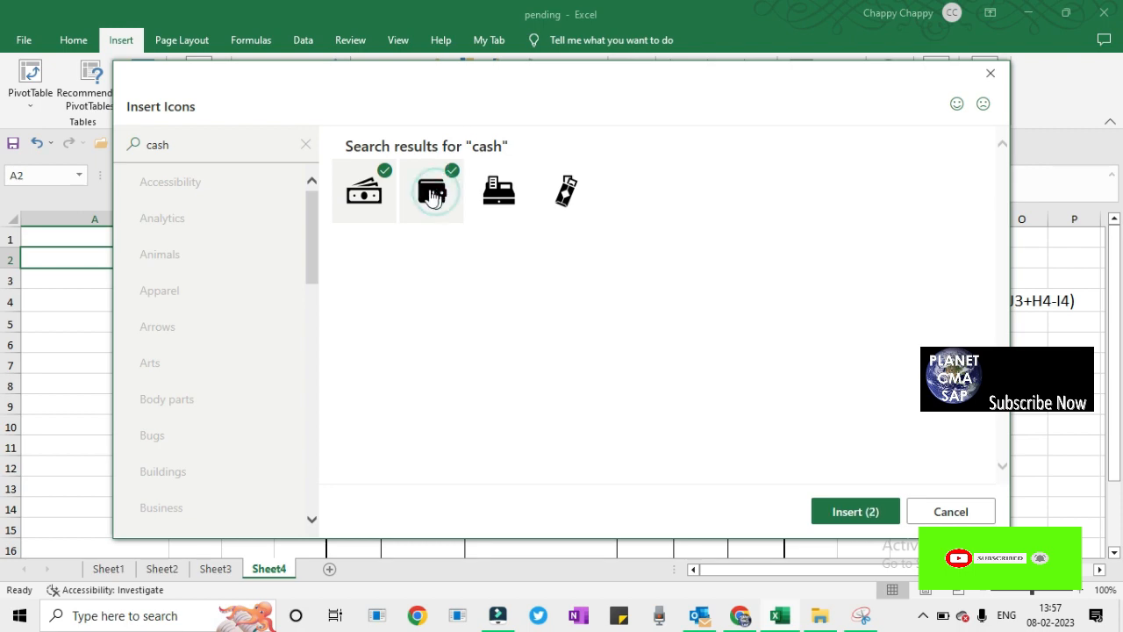
{"action": "left_click", "coordinate": [381, 172]}
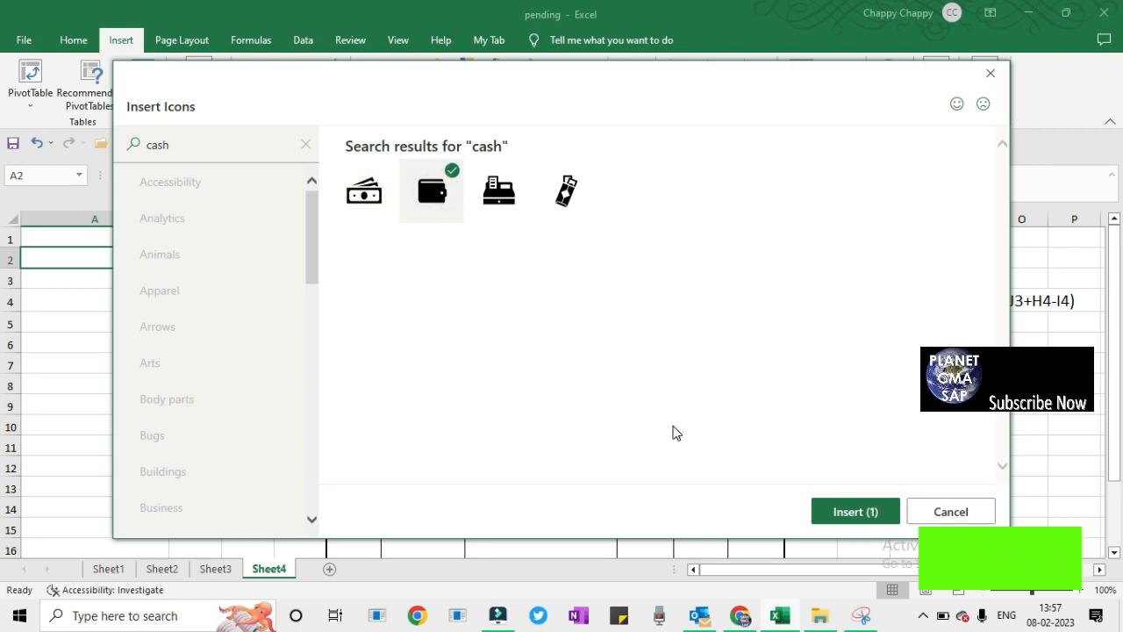
{"action": "left_click", "coordinate": [852, 514]}
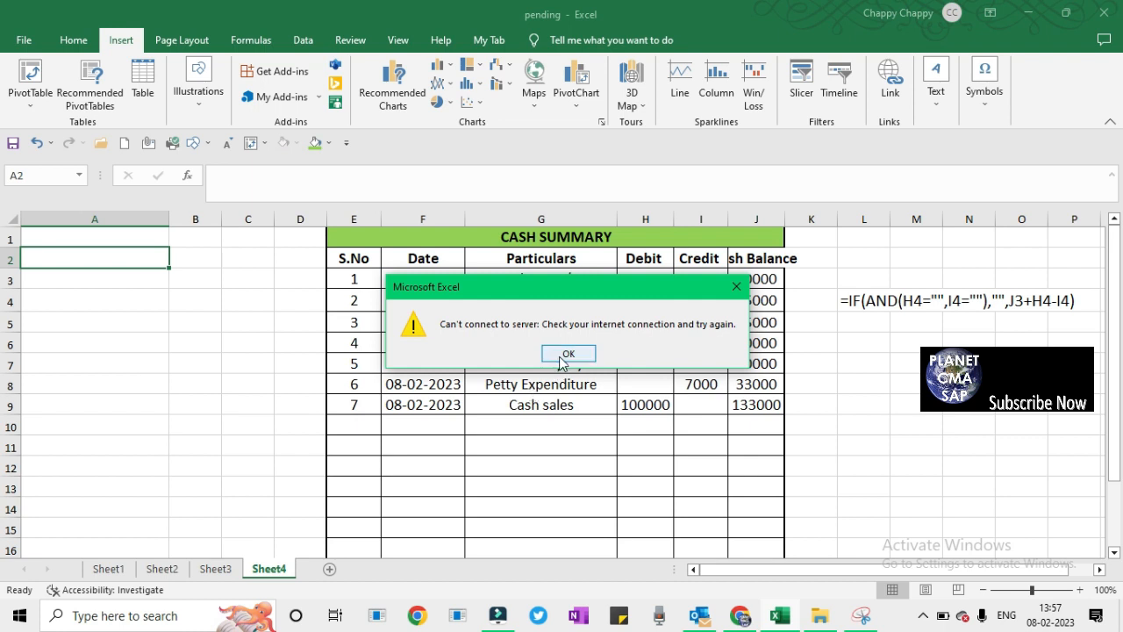
{"action": "left_click", "coordinate": [567, 354]}
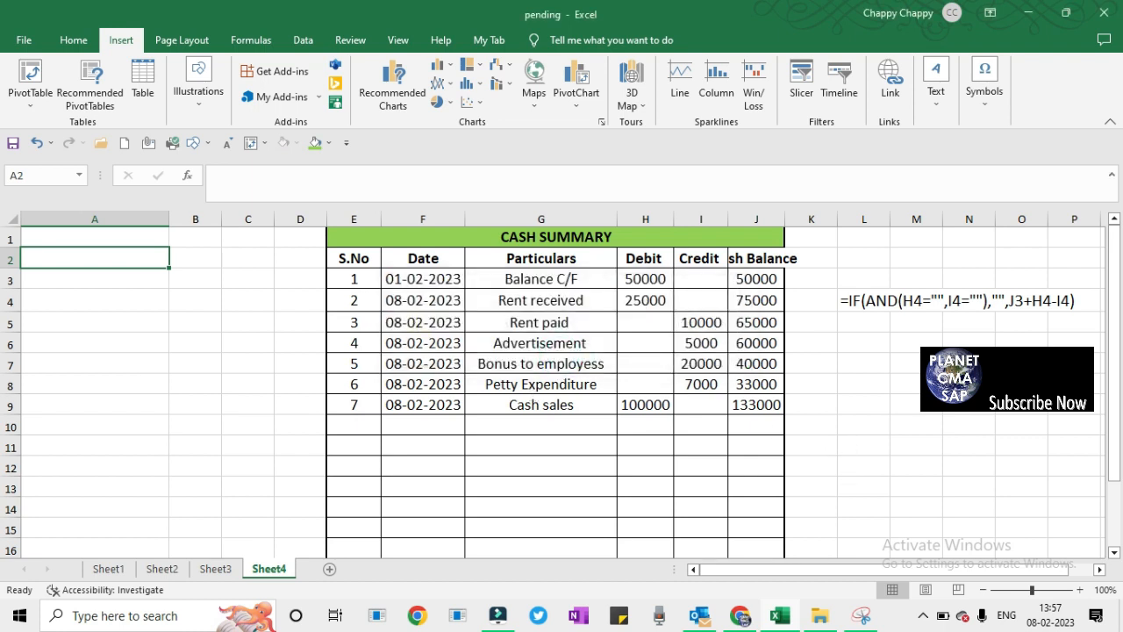
Search the icon library for "cash" and insert the wallet icon at A2.
{"action": "left_click", "coordinate": [925, 619]}
{"action": "left_click", "coordinate": [202, 98]}
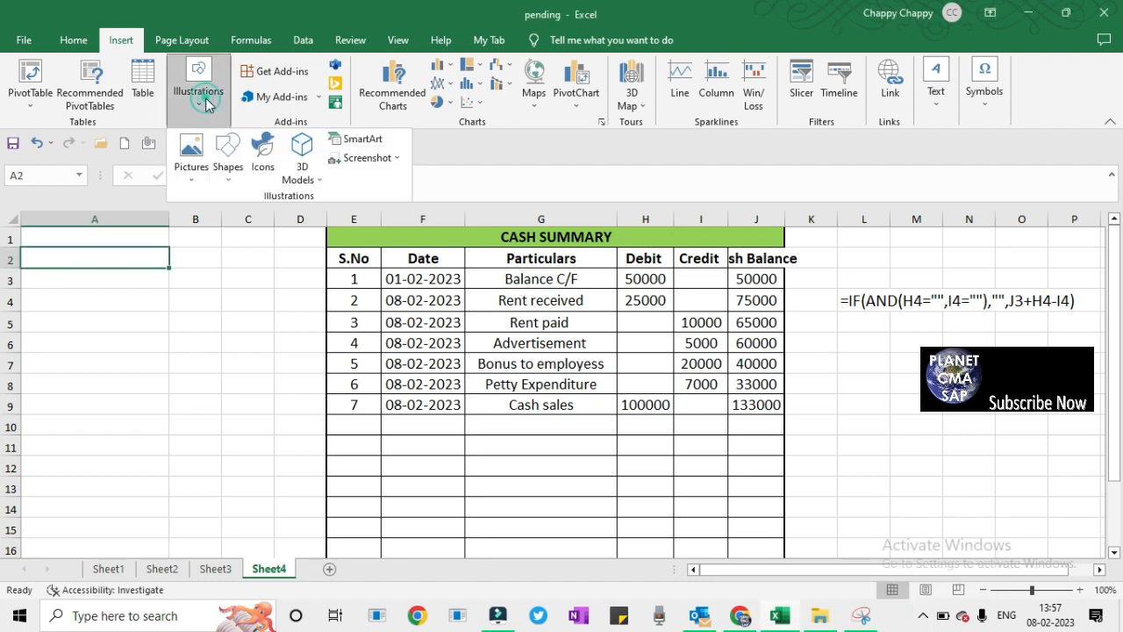
{"action": "left_click", "coordinate": [263, 158]}
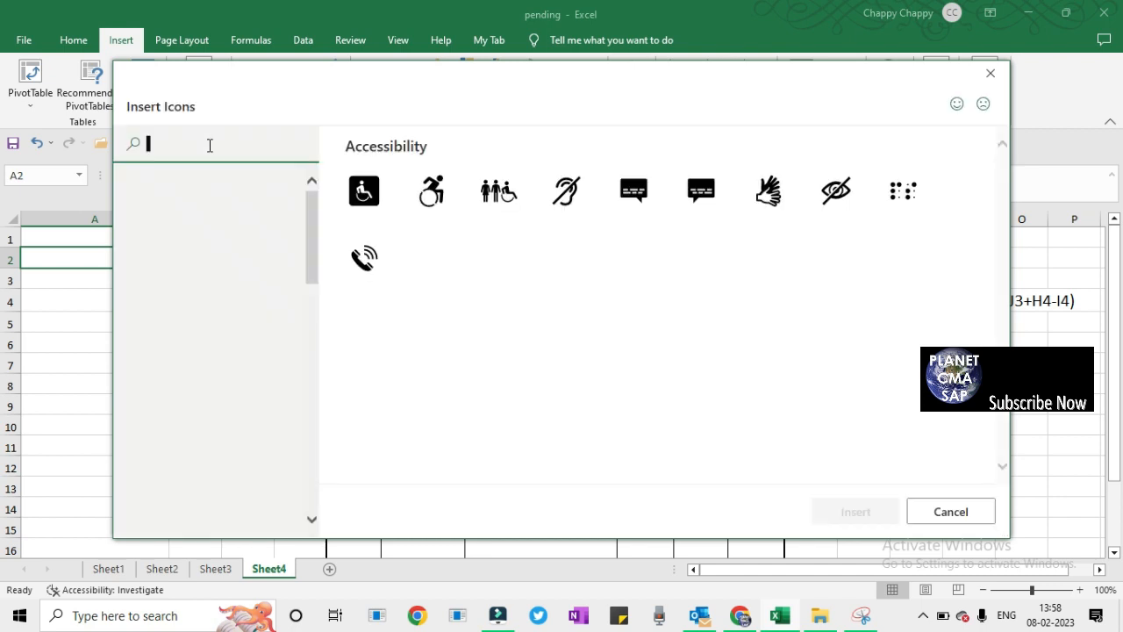
{"action": "left_click", "coordinate": [210, 145]}
{"action": "type", "text": "cash"}
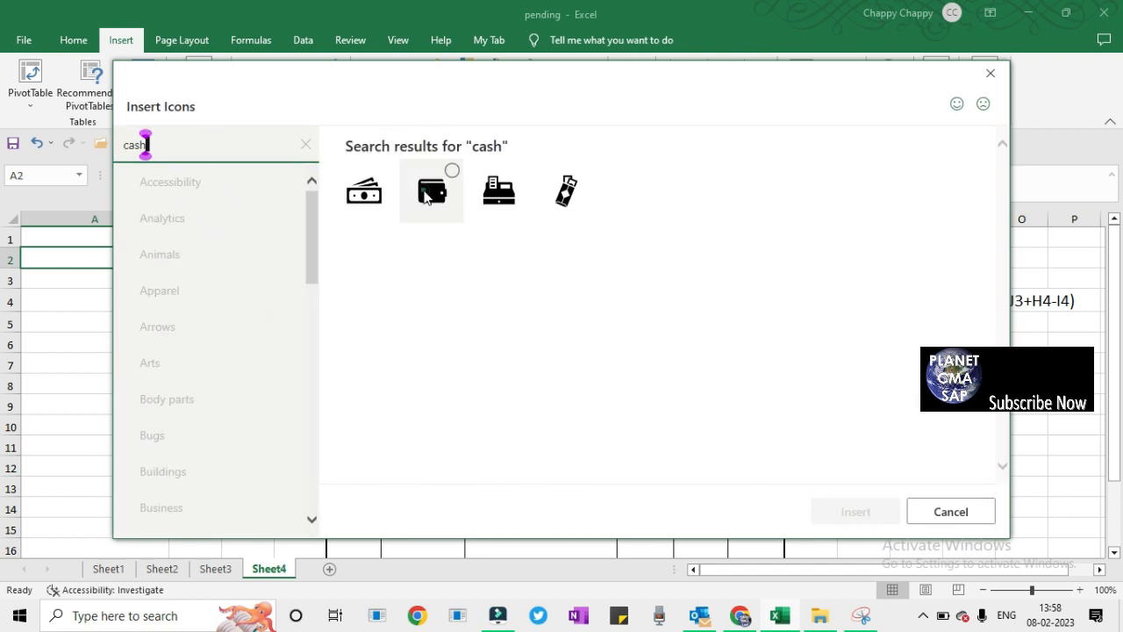
{"action": "left_click", "coordinate": [428, 196]}
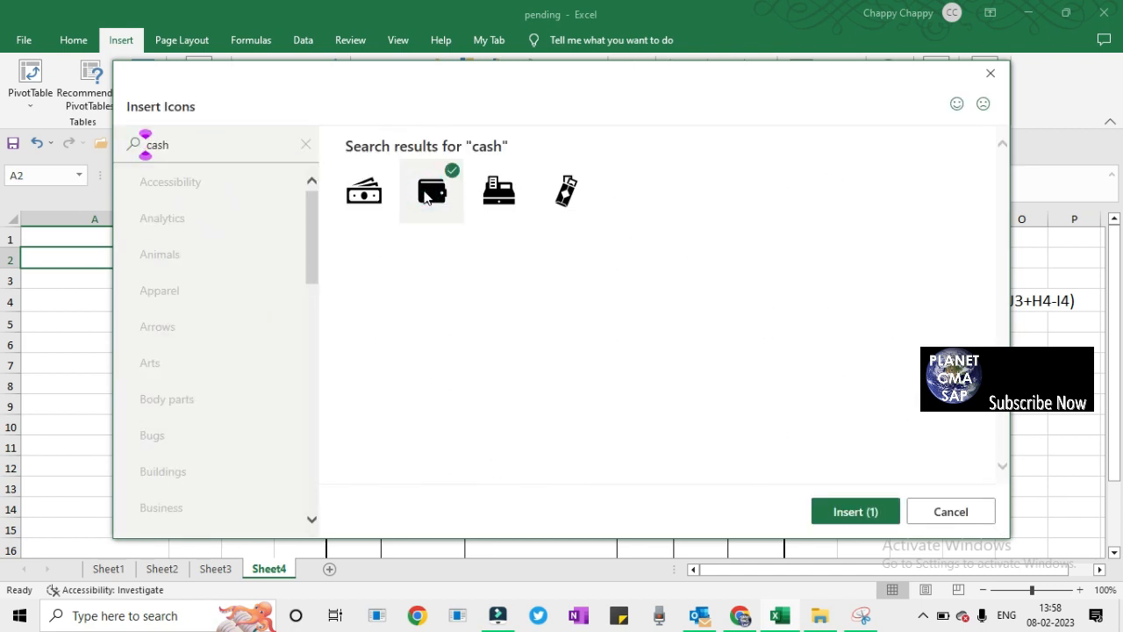
{"action": "left_click", "coordinate": [856, 513]}
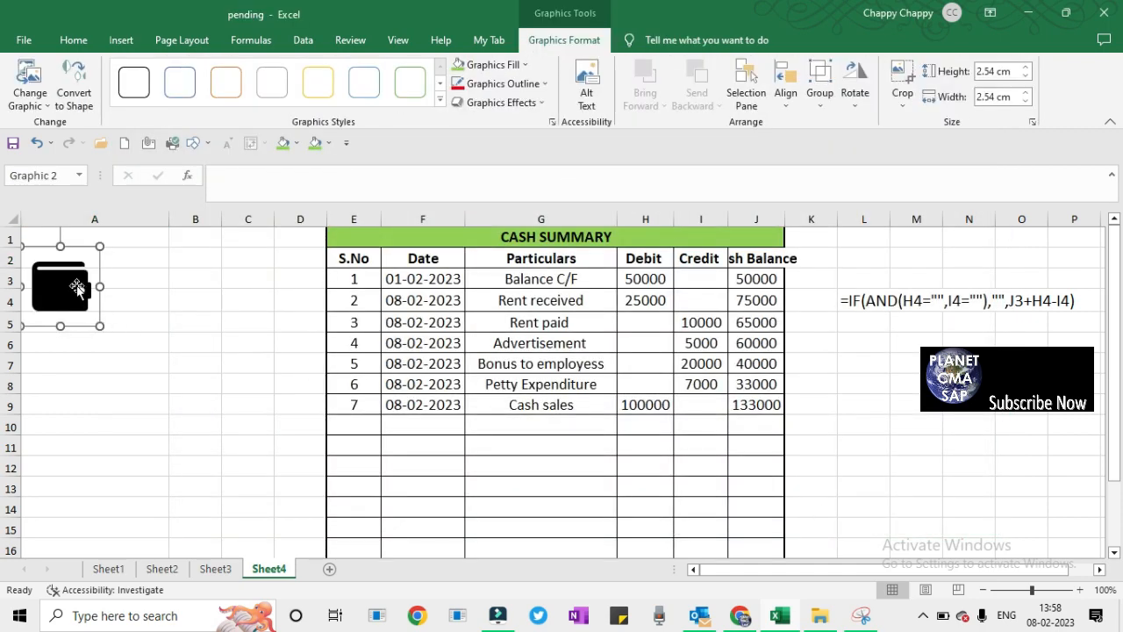
Move the wallet icon to the middle of column A and apply the green outline graphics style with no fill.
{"action": "left_click_drag", "start_coordinate": [90, 289], "coordinate": [113, 287]}
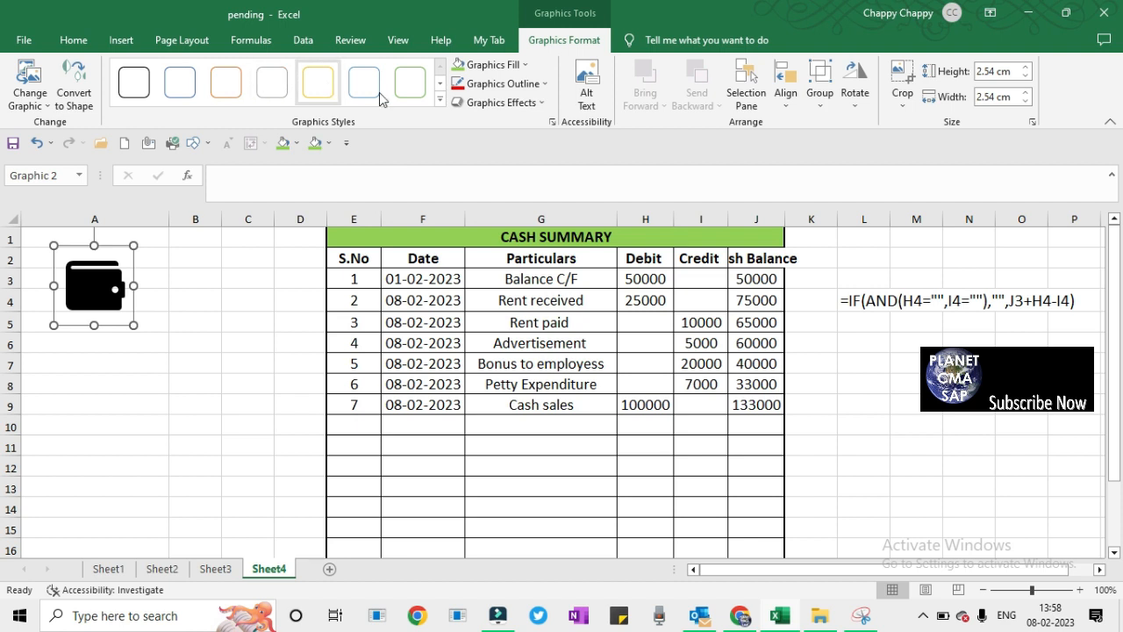
{"action": "left_click", "coordinate": [421, 96]}
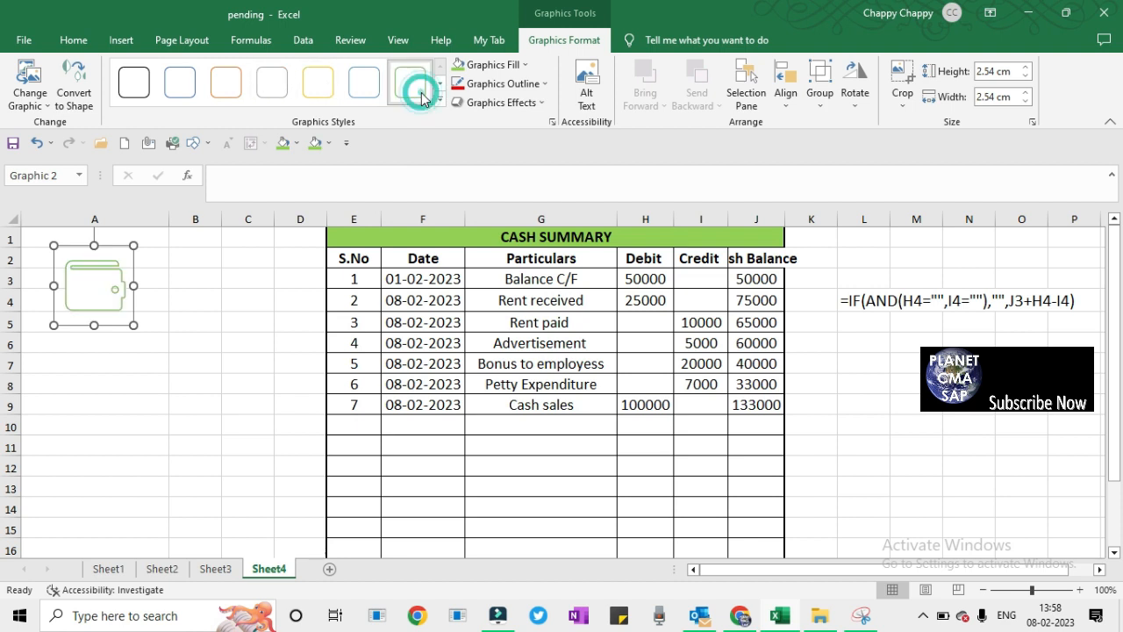
Enter the label "Cash Balance" in A5 below the wallet icon and make it bold.
{"action": "left_click", "coordinate": [119, 369]}
{"action": "key", "text": "Up"}
{"action": "key", "text": "Up"}
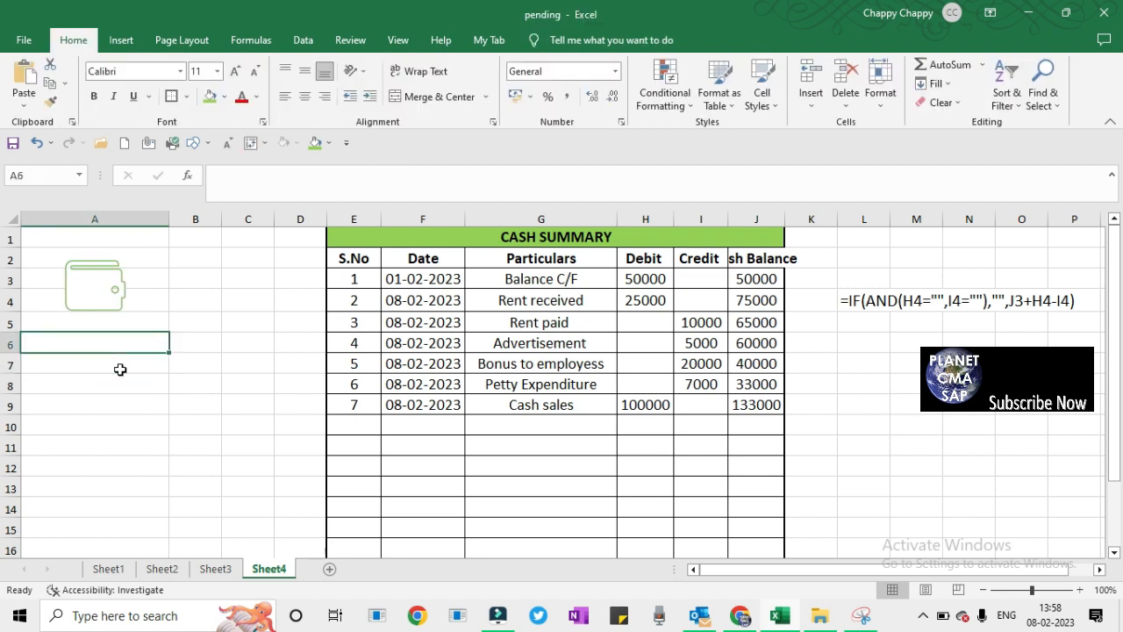
{"action": "key", "text": "Down"}
{"action": "key", "text": "Up"}
{"action": "type", "text": "C"}
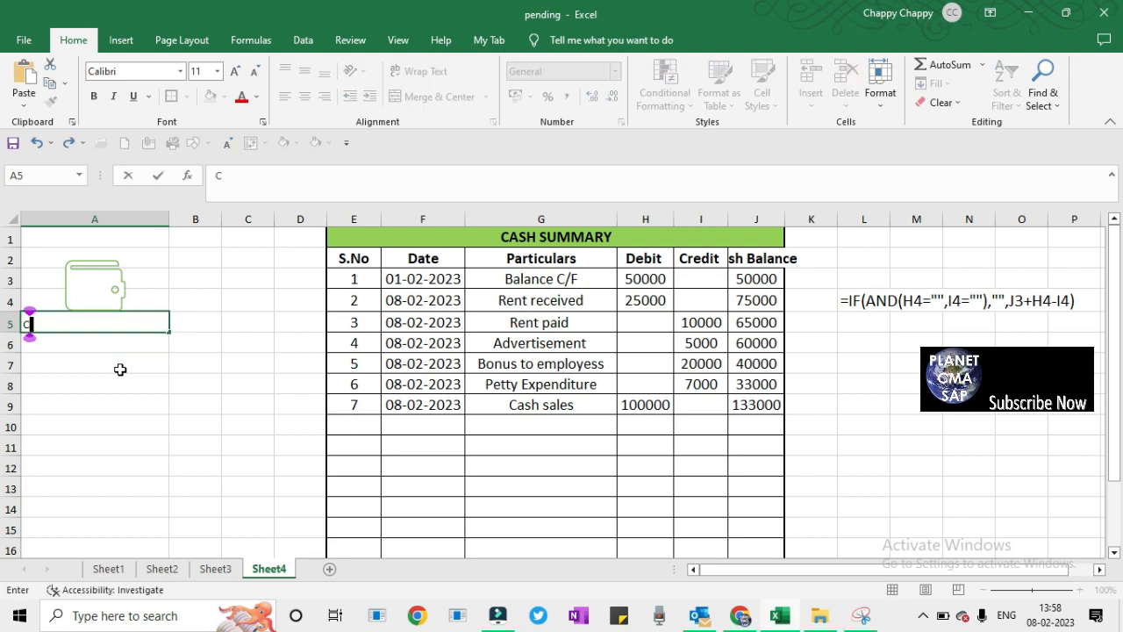
{"action": "type", "text": "ash Balance"}
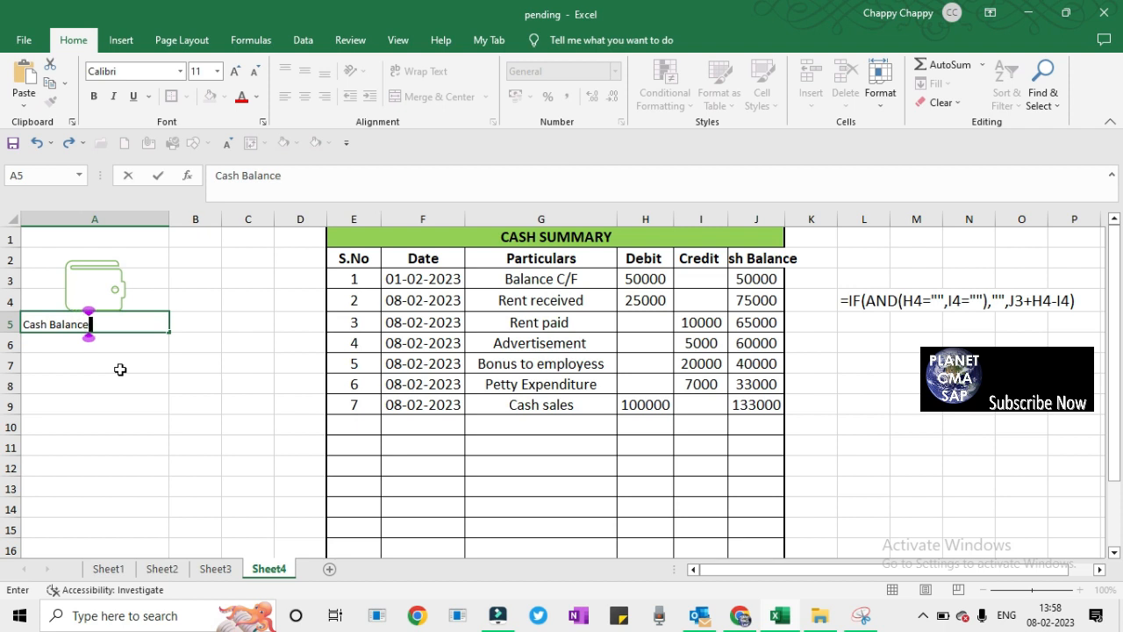
{"action": "key", "text": "Return"}
{"action": "key", "text": "Up"}
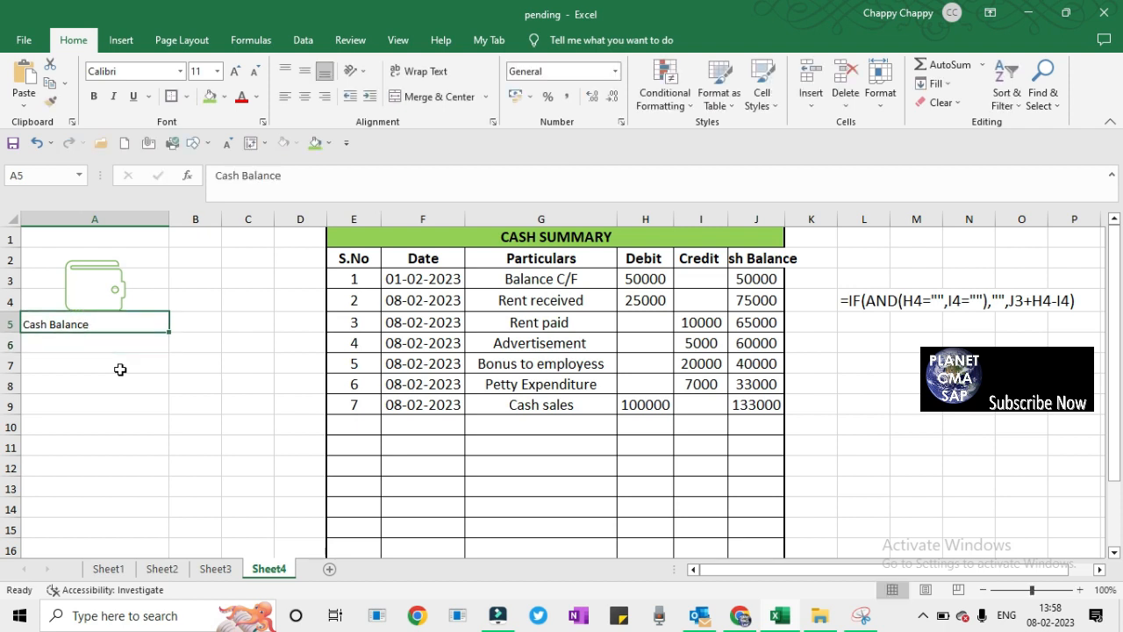
{"action": "key", "text": "ctrl+b"}
{"action": "key", "text": "Down"}
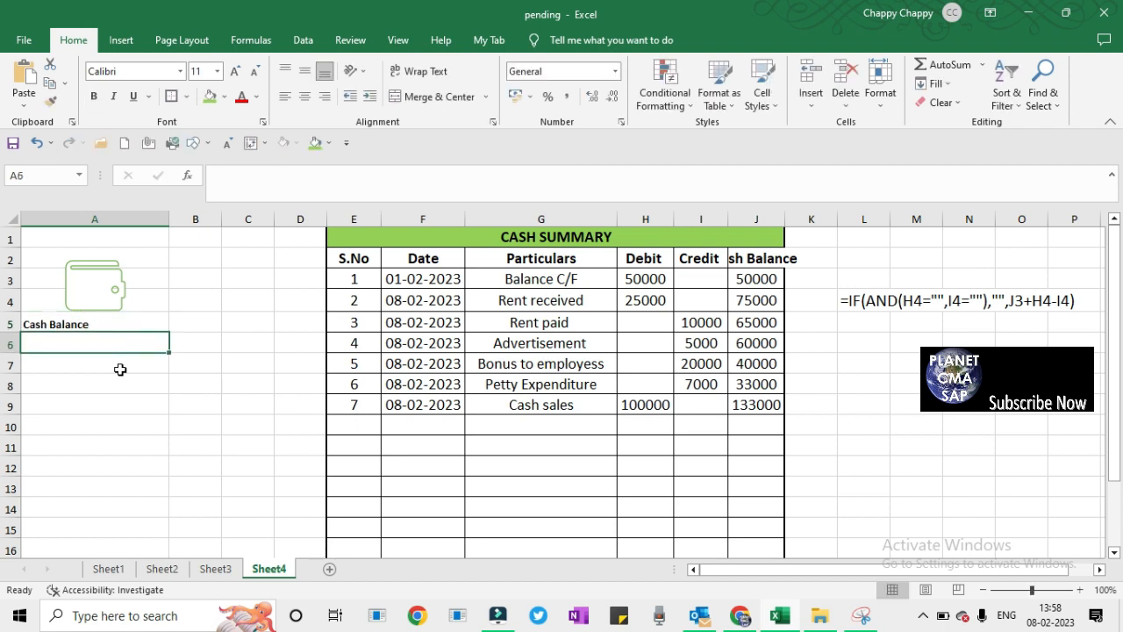
Enter the label "Highest Credit" in cell A10.
{"action": "type", "text": "="}
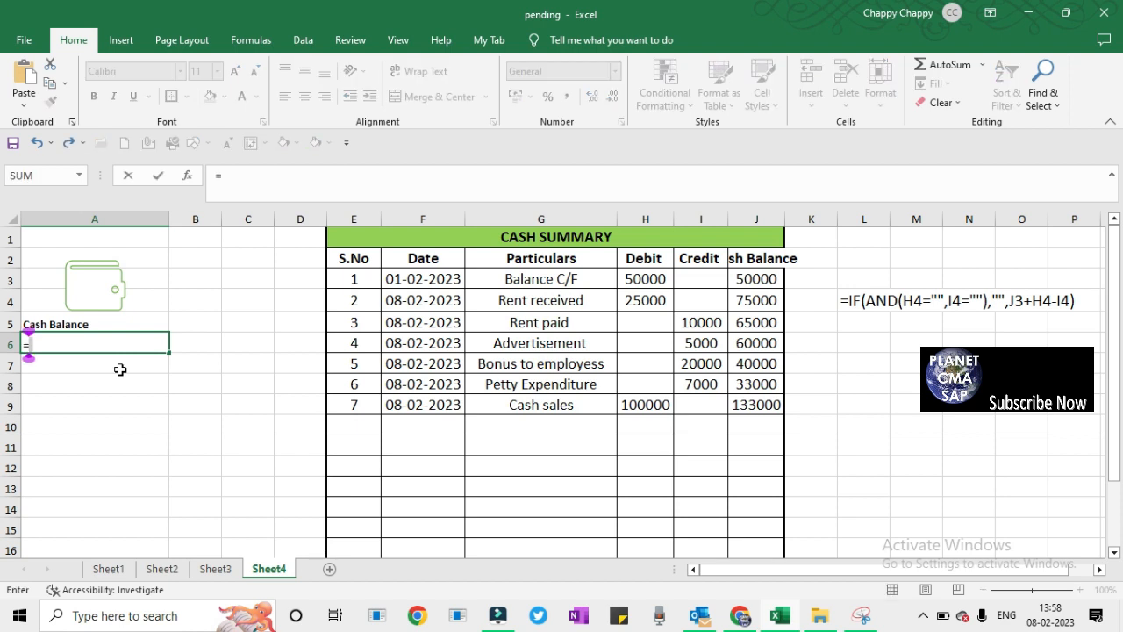
{"action": "key", "text": "Escape"}
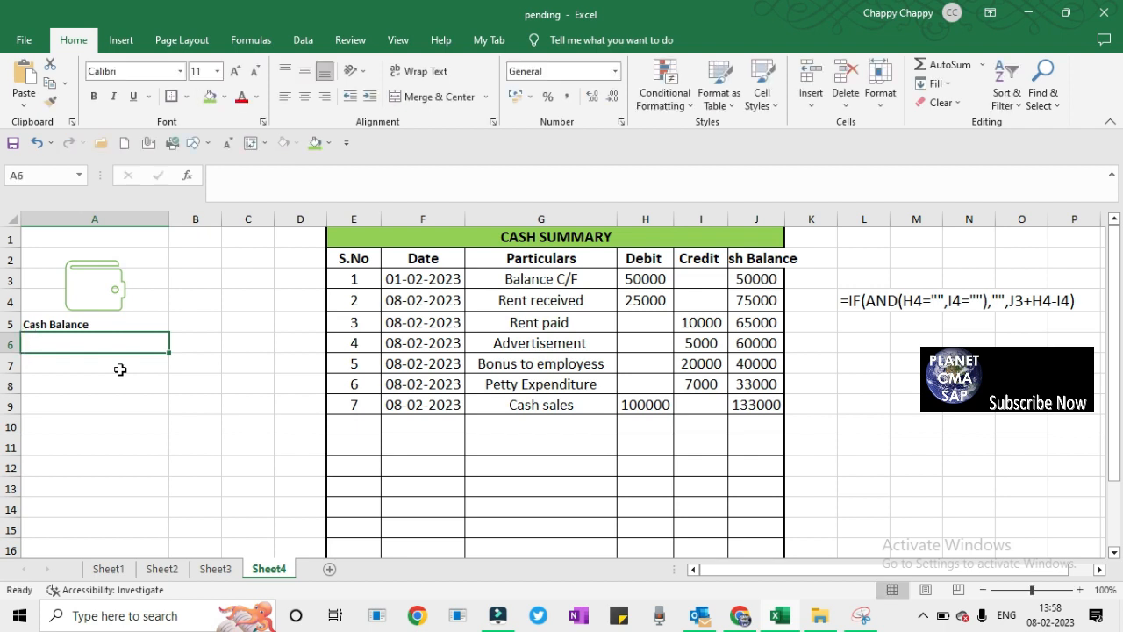
{"action": "key", "text": "Down"}
{"action": "key", "text": "Down"}
{"action": "key", "text": "Down"}
{"action": "key", "text": "Down"}
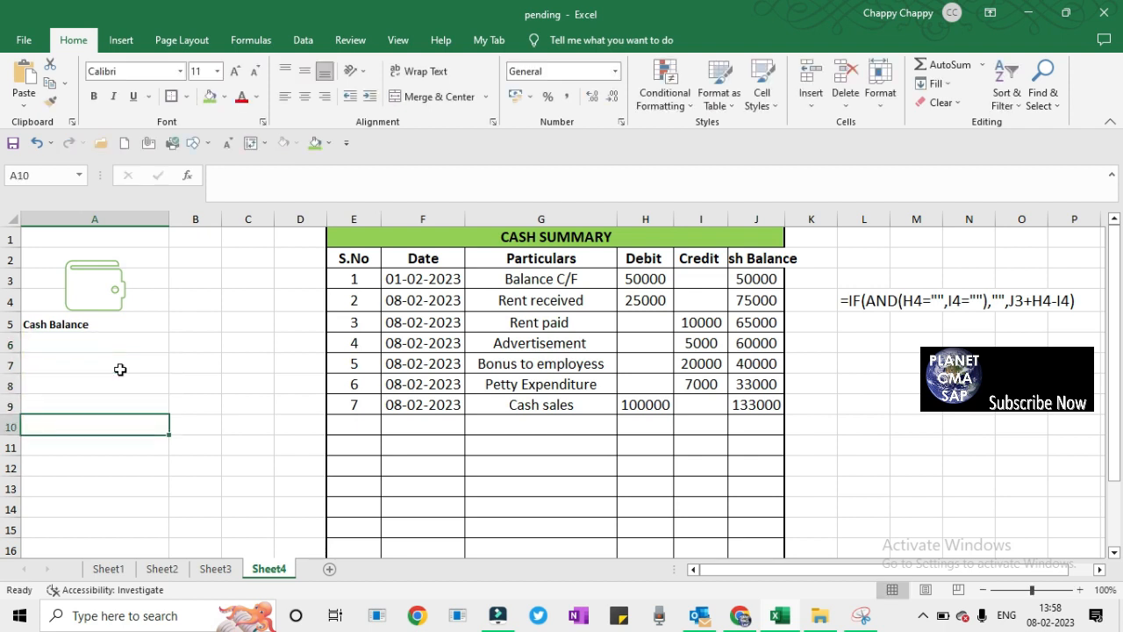
{"action": "type", "text": "Highest "}
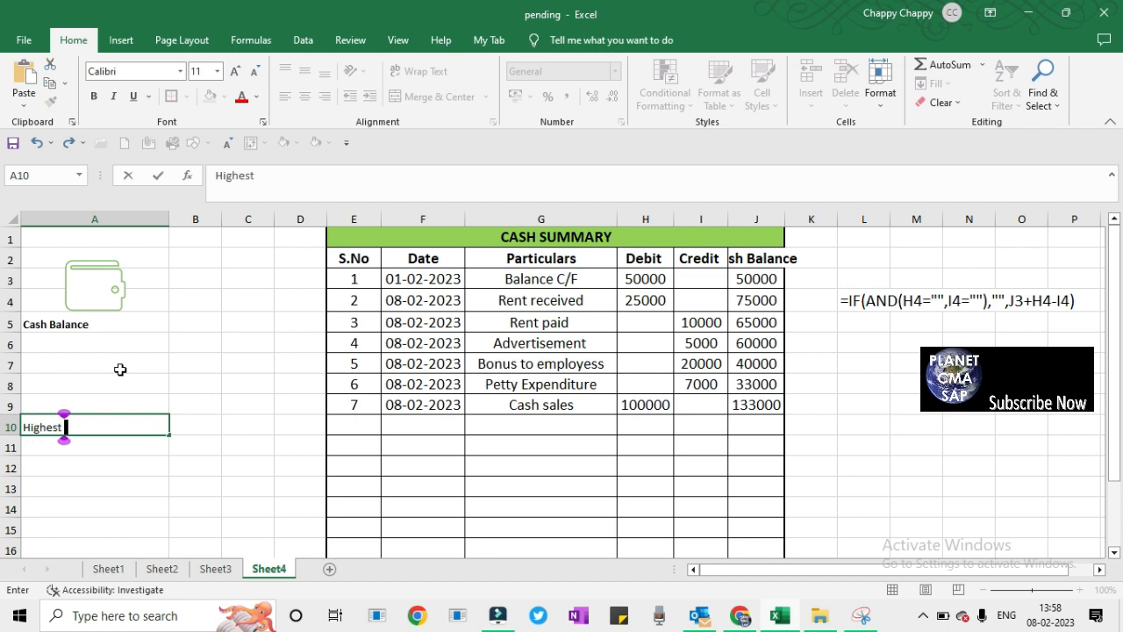
{"action": "type", "text": "Credit"}
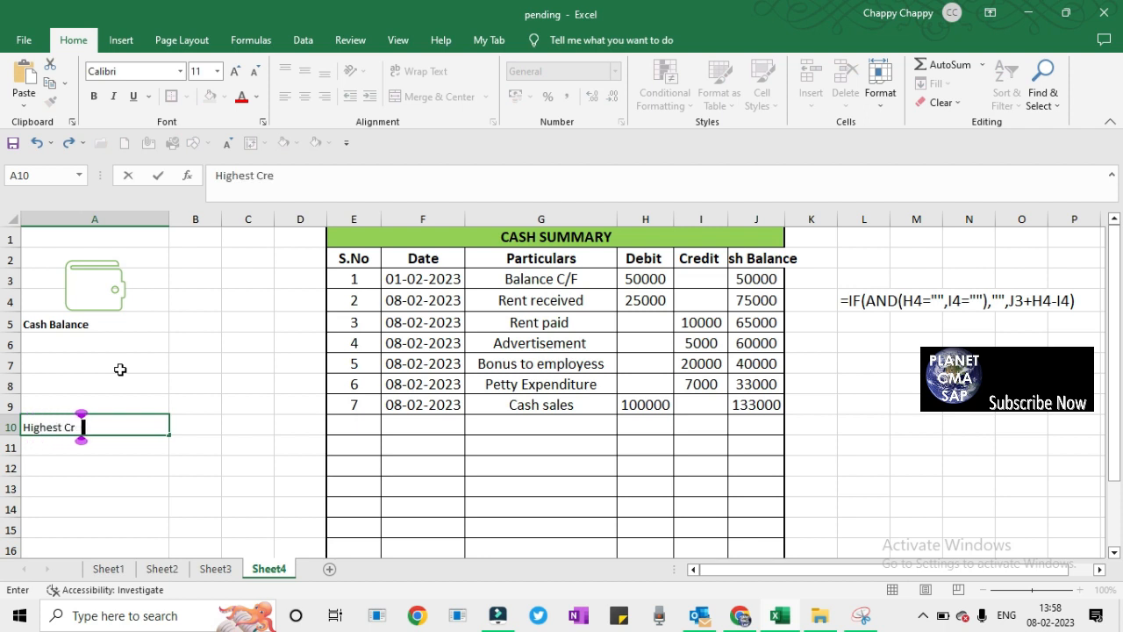
{"action": "key", "text": "Return"}
Enter the label "Highest Debit" in cell A14, below the "Highest Credit" label.
{"action": "key", "text": "Return"}
{"action": "key", "text": "Return"}
{"action": "key", "text": "Return"}
{"action": "key", "text": "Return"}
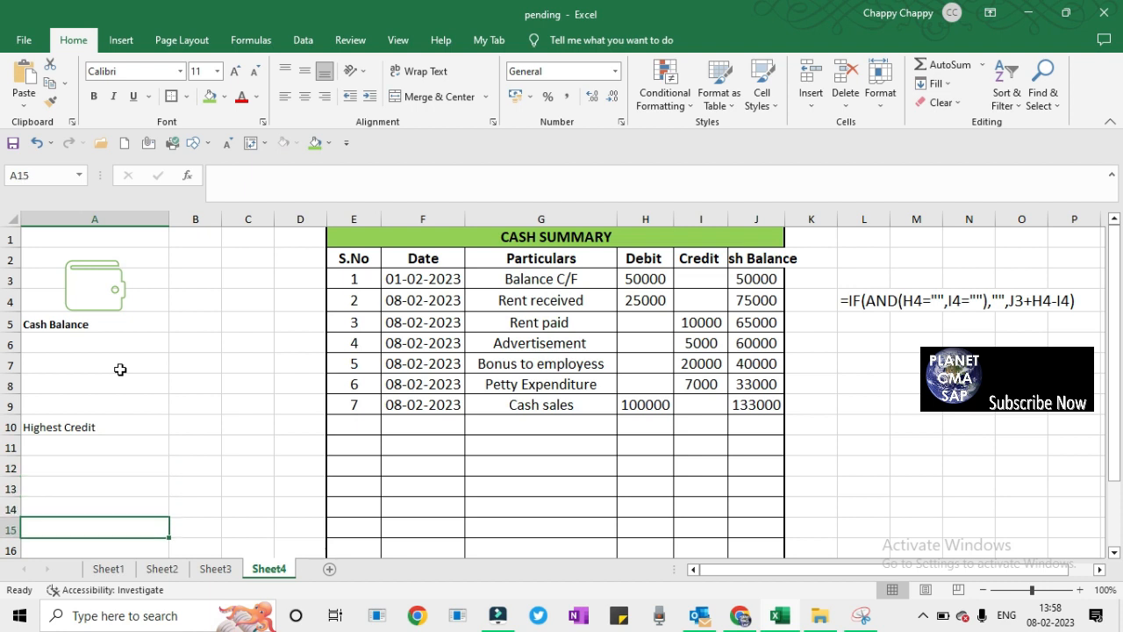
{"action": "key", "text": "Up"}
{"action": "type", "text": "H"}
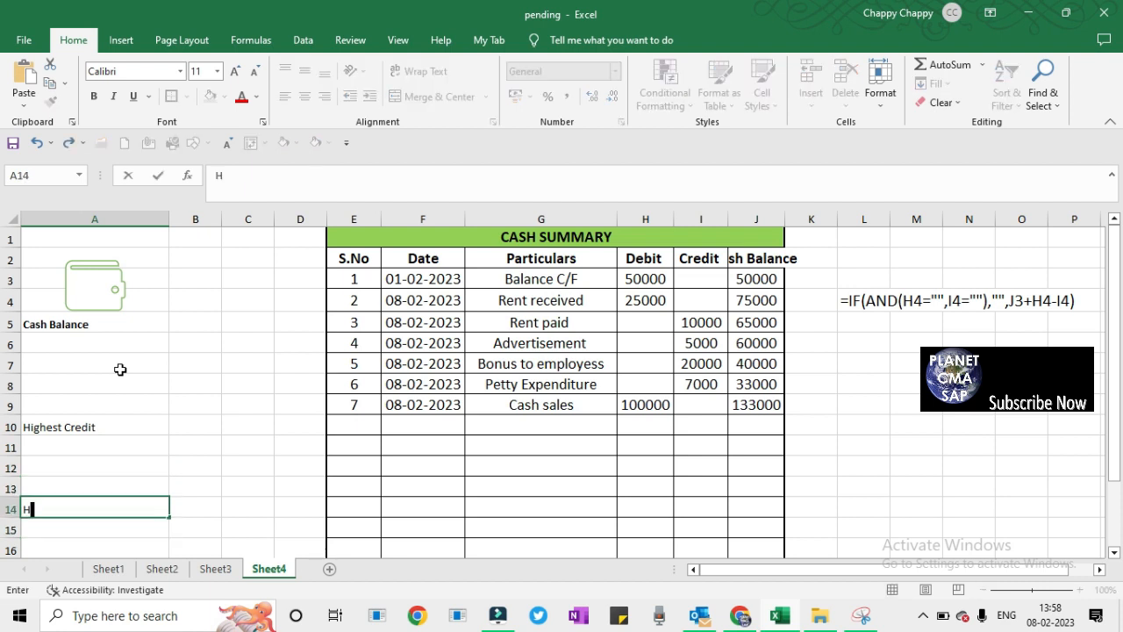
{"action": "type", "text": "ighest Debit"}
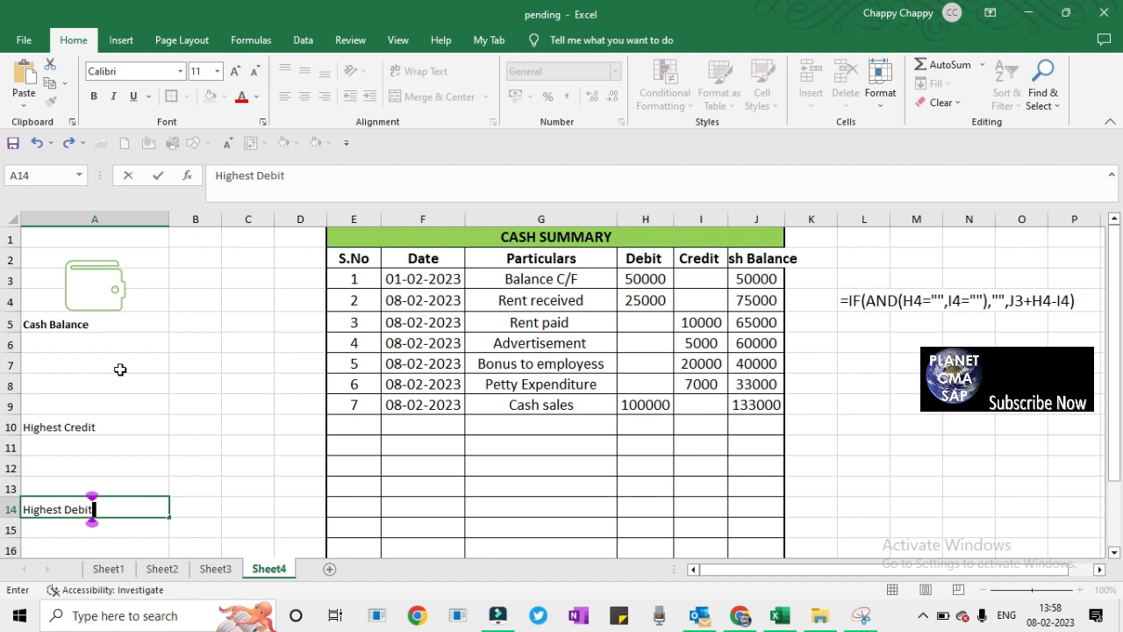
{"action": "key", "text": "Return"}
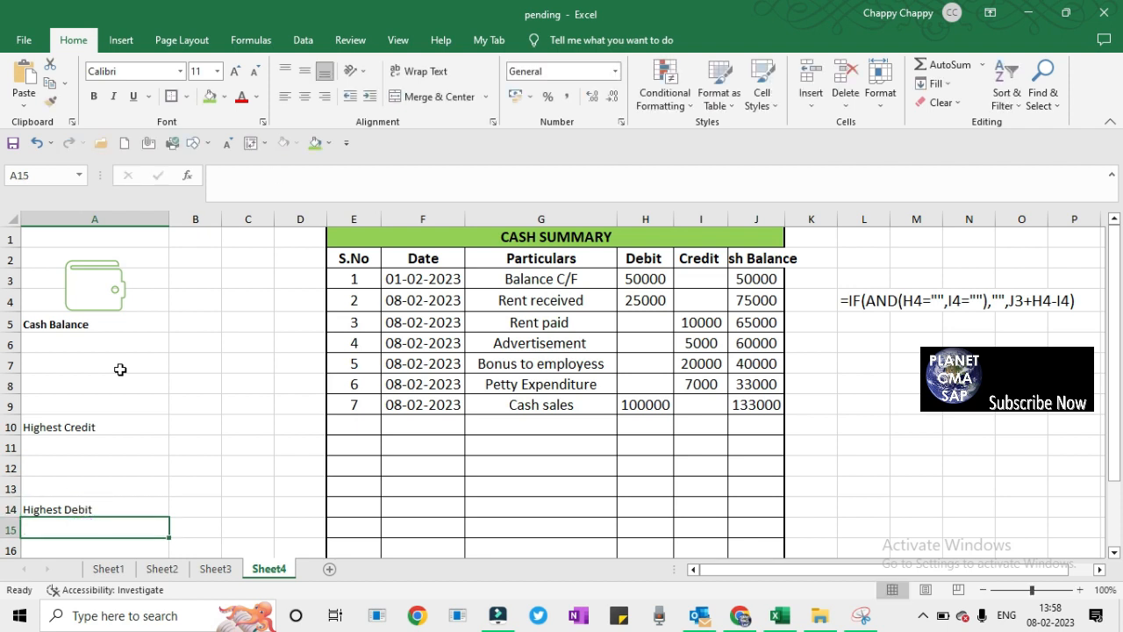
Make the "Highest Credit" label in A10 and the "Highest Debit" label in A14 bold.
{"action": "key", "text": "Up"}
{"action": "key", "text": "Up"}
{"action": "key", "text": "Up"}
{"action": "key", "text": "Up"}
{"action": "key", "text": "Up"}
{"action": "key", "text": "ctrl+b"}
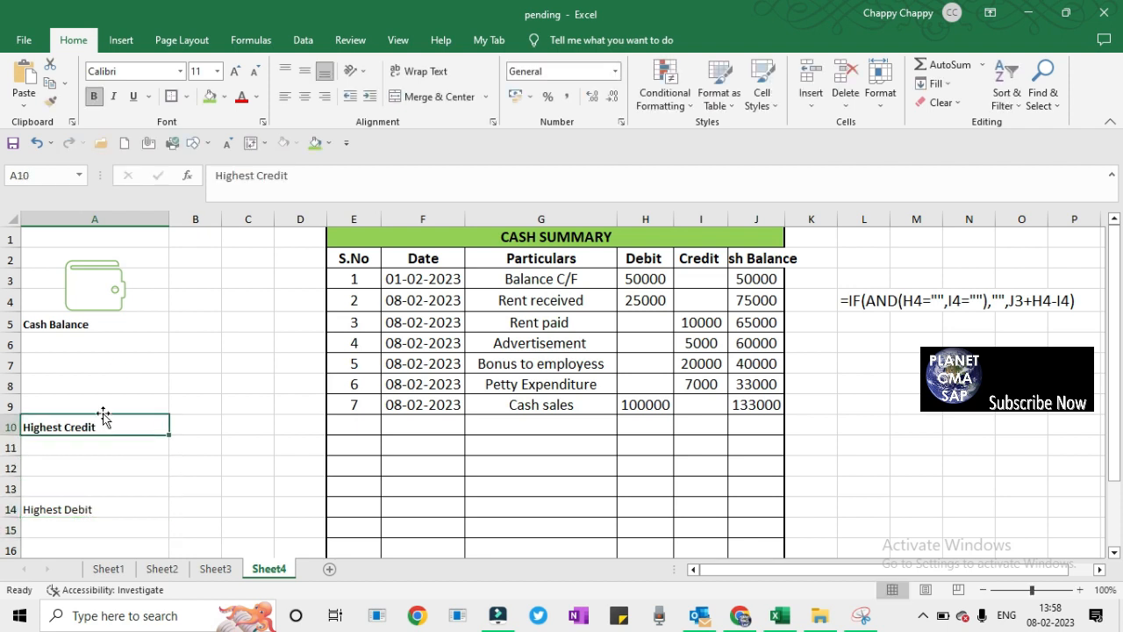
{"action": "left_click", "coordinate": [86, 505]}
{"action": "key", "text": "ctrl+b"}
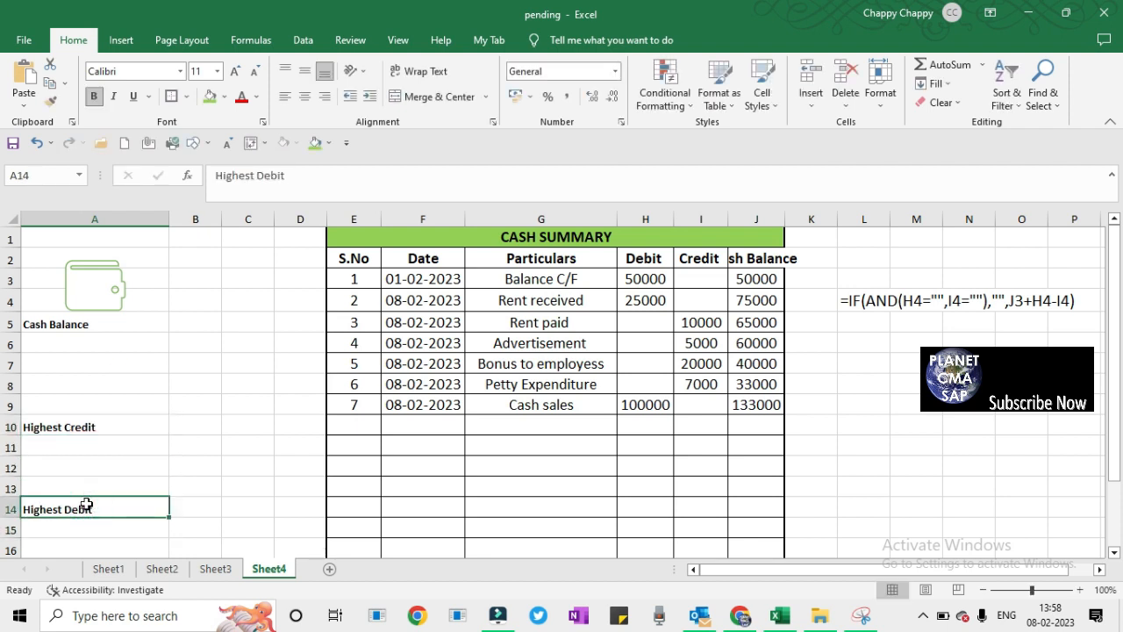
Enter a SUM formula in L1 that totals the Debit column from H3 to the sheet's last row, H1048576.
{"action": "key", "text": "Up"}
{"action": "key", "text": "Up"}
{"action": "key", "text": "Up"}
{"action": "key", "text": "Up"}
{"action": "key", "text": "Up"}
{"action": "key", "text": "Up"}
{"action": "key", "text": "Up"}
{"action": "key", "text": "Up"}
{"action": "key", "text": "Up"}
{"action": "key", "text": "Up"}
{"action": "key", "text": "Up"}
{"action": "key", "text": "Right"}
{"action": "key", "text": "Right"}
{"action": "key", "text": "Right"}
{"action": "key", "text": "Right"}
{"action": "key", "text": "Right"}
{"action": "key", "text": "Right"}
{"action": "key", "text": "Right"}
{"action": "key", "text": "Right"}
{"action": "key", "text": "Right"}
{"action": "key", "text": "Right"}
{"action": "key", "text": "Right"}
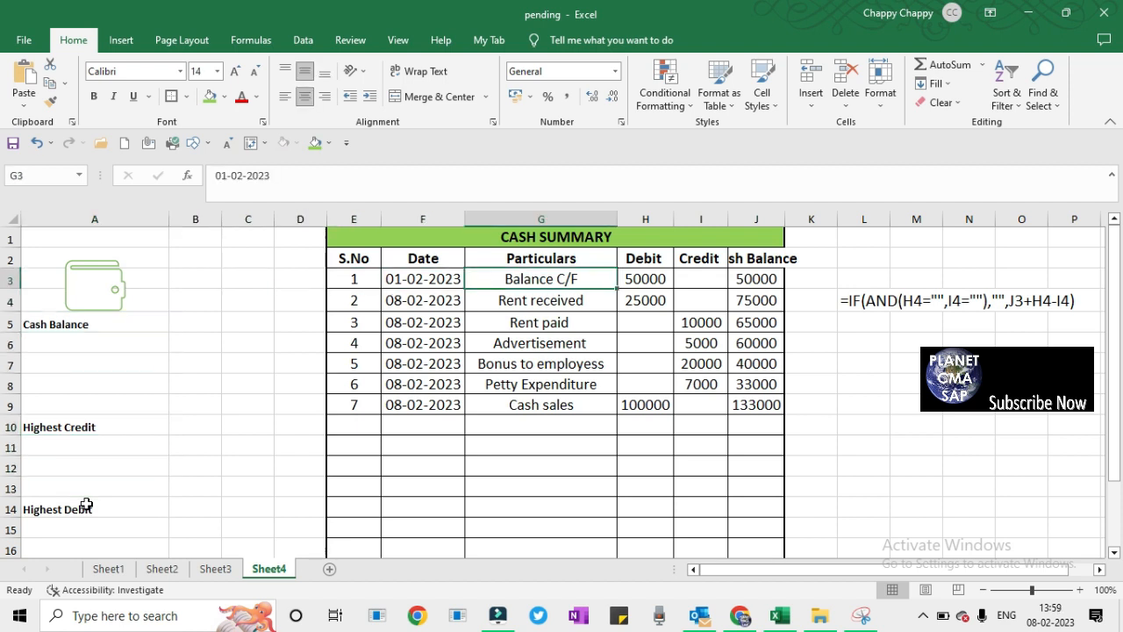
{"action": "key", "text": "Up"}
{"action": "key", "text": "Up"}
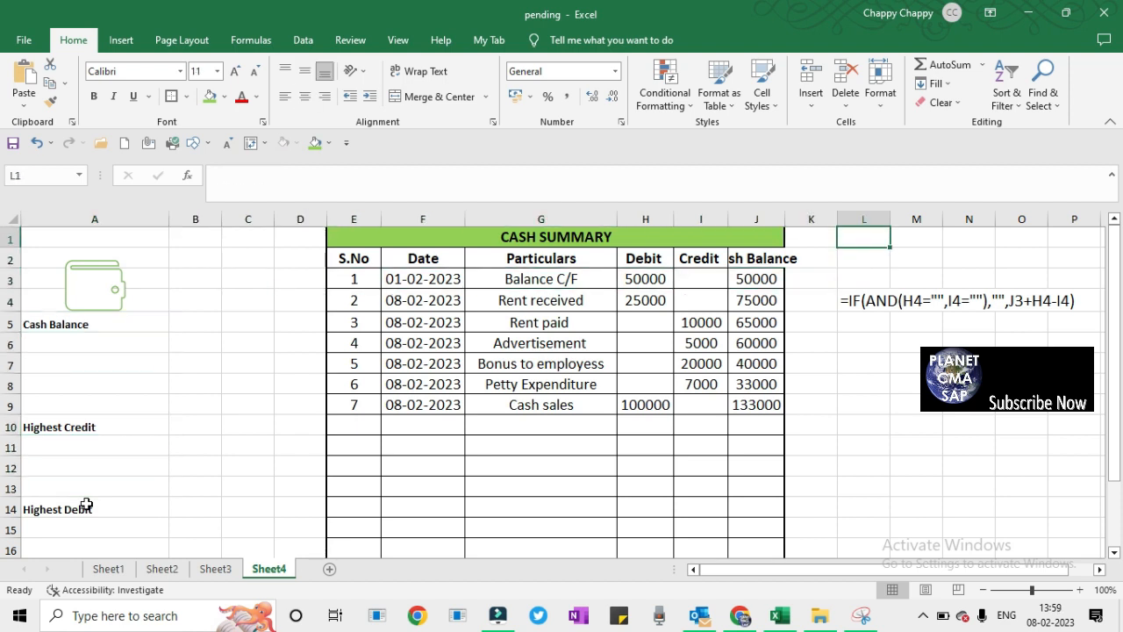
{"action": "type", "text": "="}
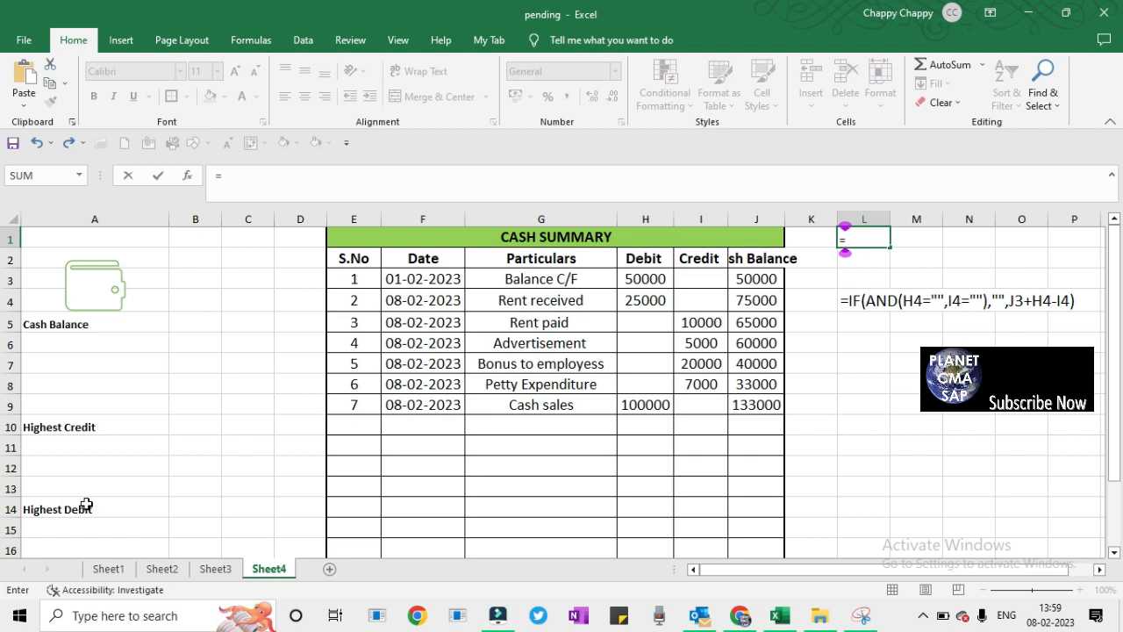
{"action": "type", "text": "sum"}
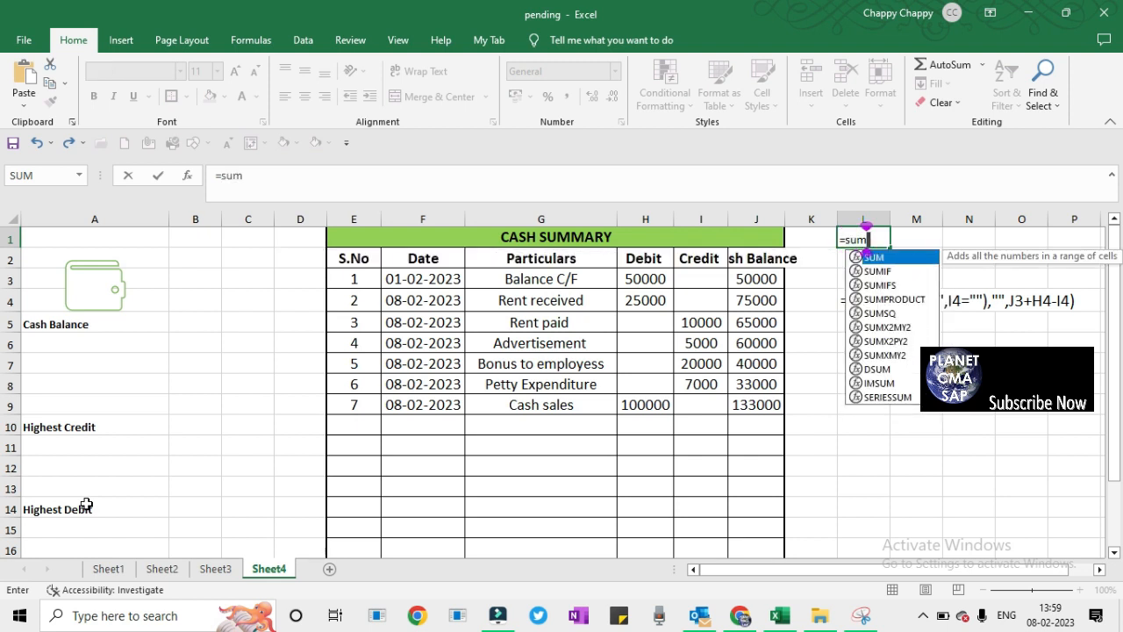
{"action": "type", "text": "("}
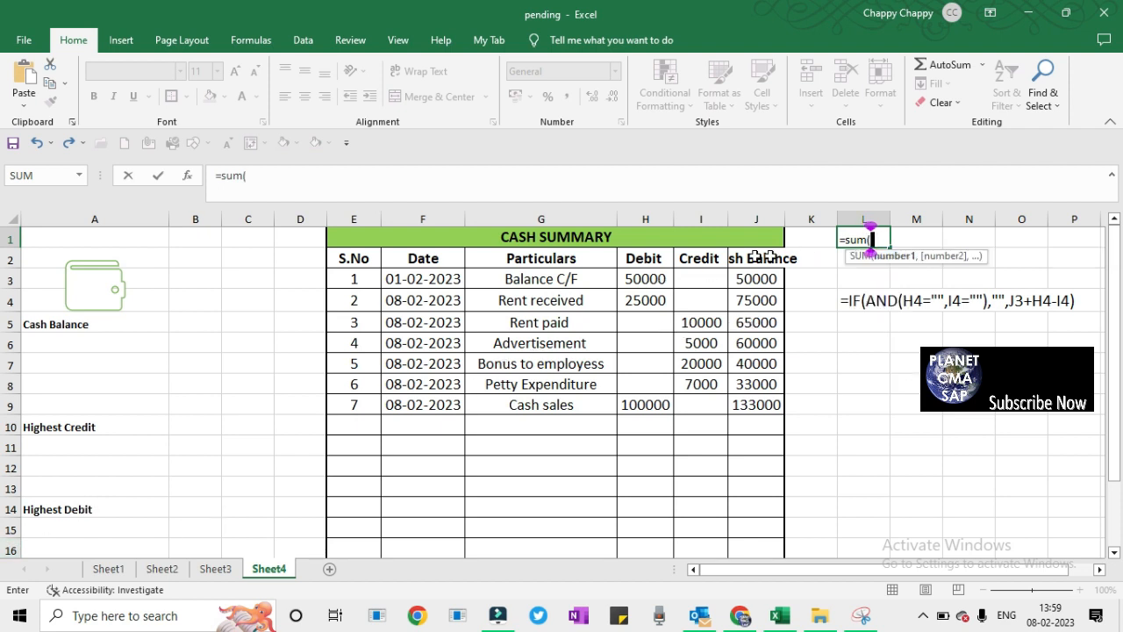
{"action": "left_click", "coordinate": [657, 278]}
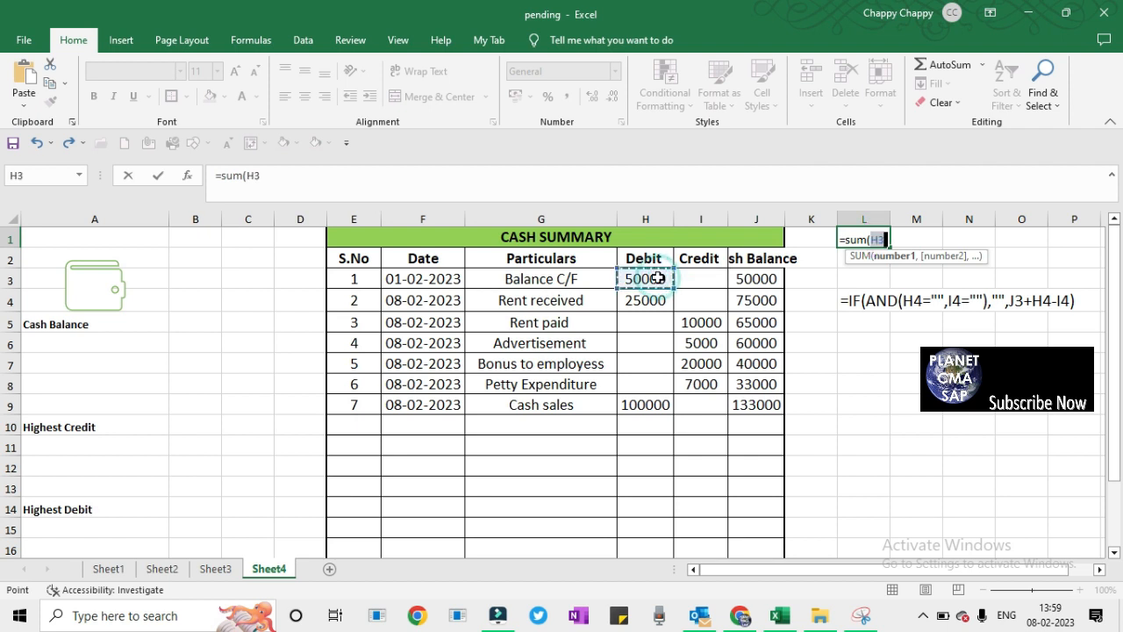
{"action": "key", "text": "ctrl+shift+Down"}
{"action": "key", "text": "ctrl+shift+Down"}
{"action": "key", "text": "ctrl+shift+Down"}
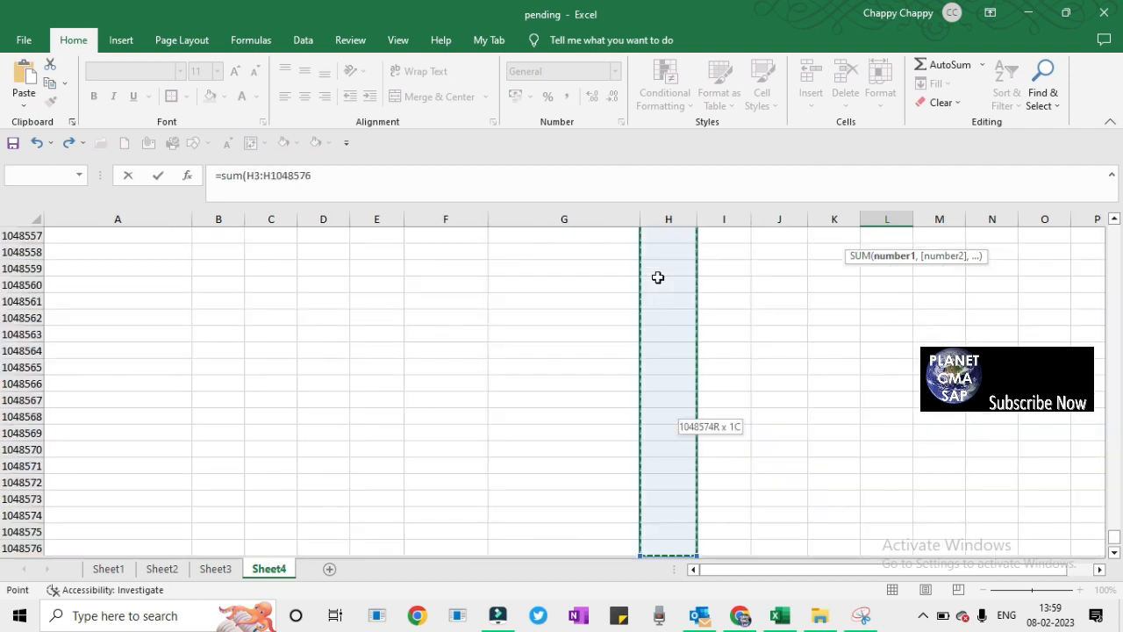
{"action": "key", "text": "Return"}
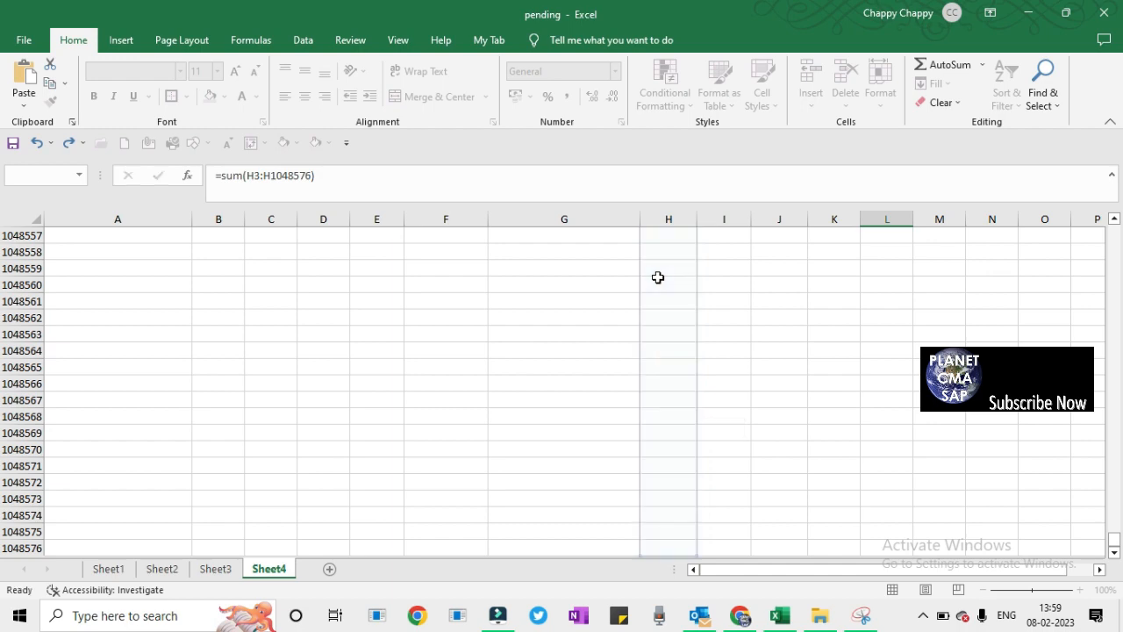
{"action": "key", "text": "Up"}
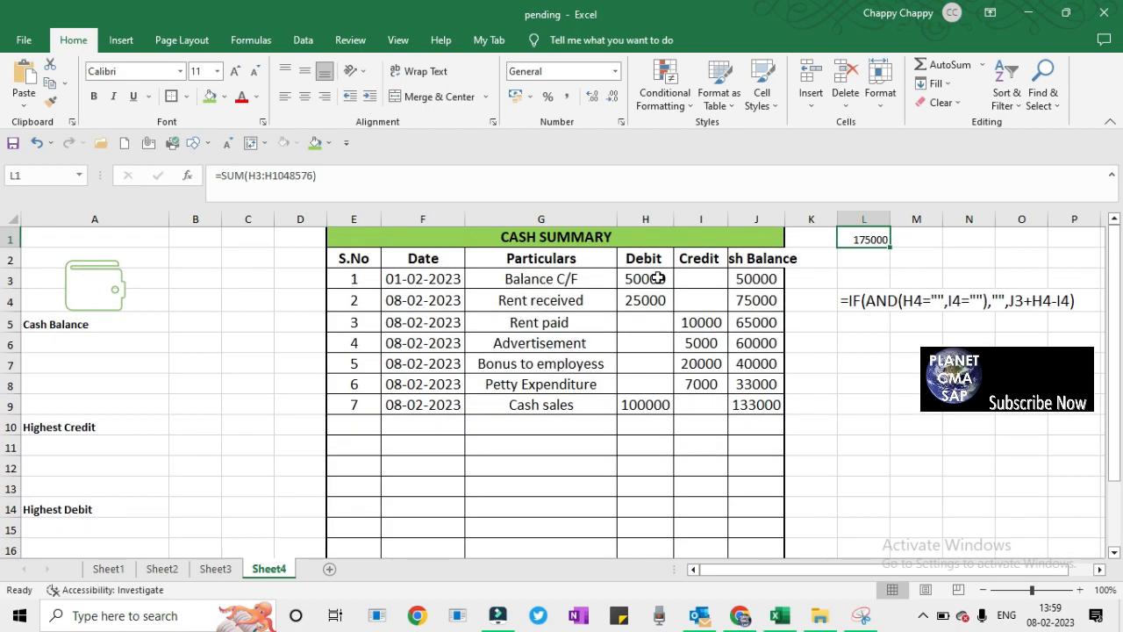
Insert a new column before the debit total, shifting the total from column L to column M.
{"action": "key", "text": "Left"}
{"action": "key", "text": "Right"}
{"action": "key", "text": "ctrl+shift+Down"}
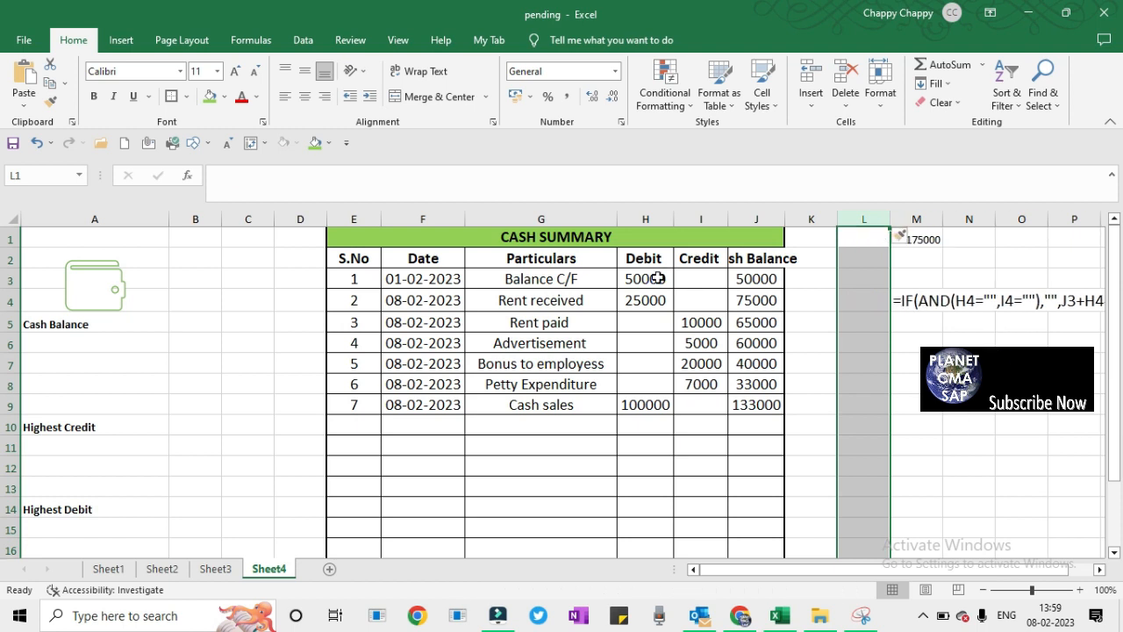
{"action": "key", "text": "ctrl+shift+equal"}
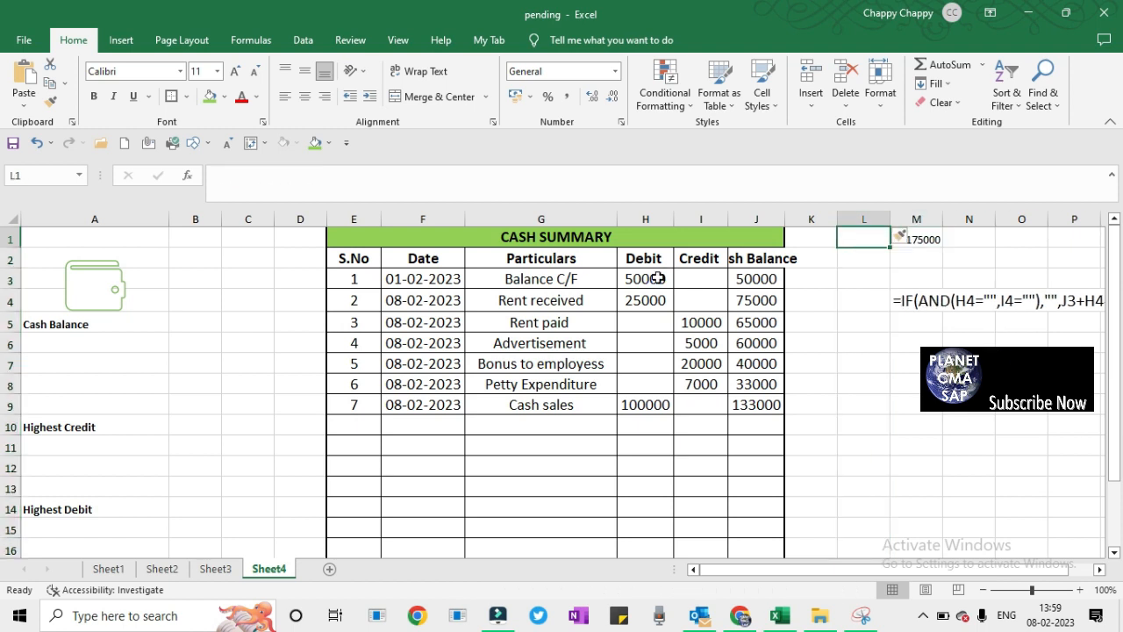
Enter the label "Total Debit" in L1 and widen column L to fit it.
{"action": "type", "text": "D"}
{"action": "key", "text": "BackSpace"}
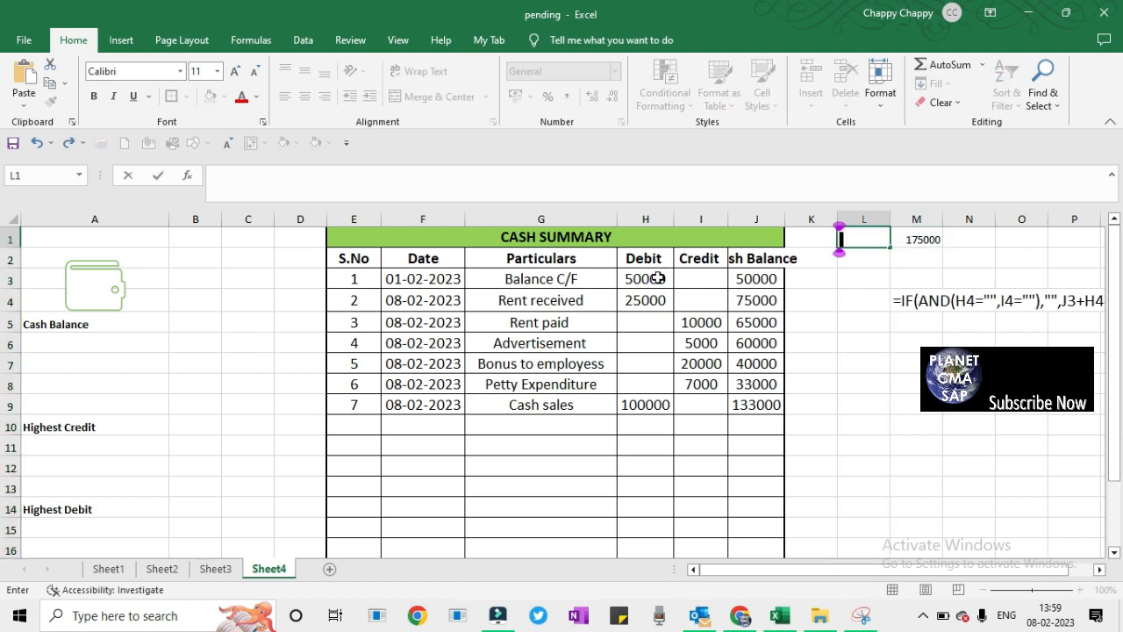
{"action": "type", "text": "Total"}
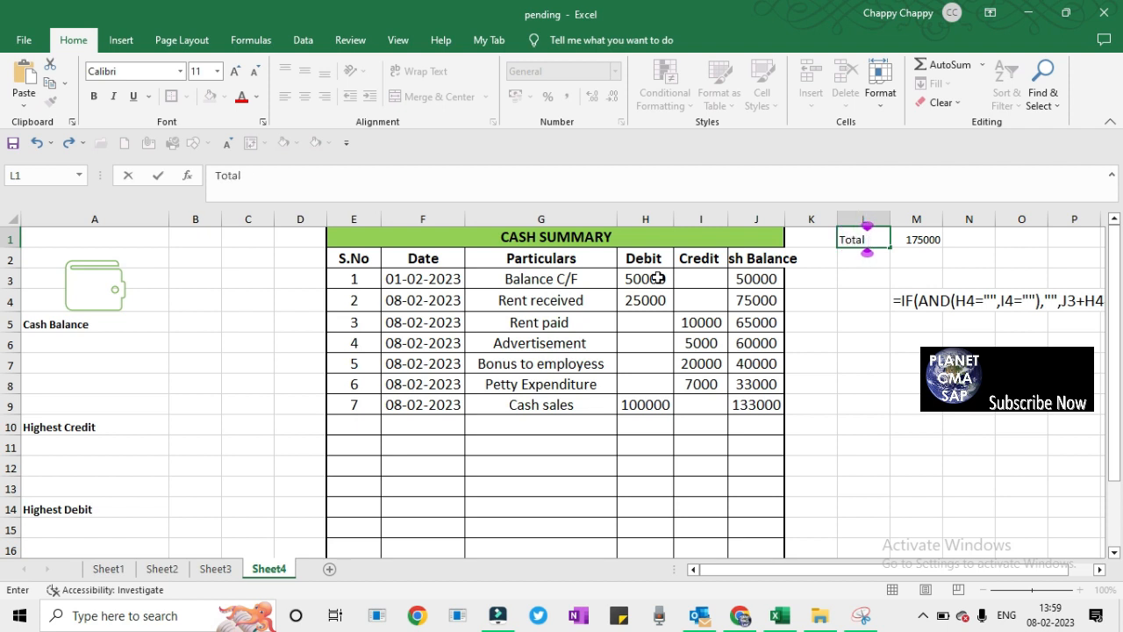
{"action": "type", "text": " Debit"}
{"action": "key", "text": "Return"}
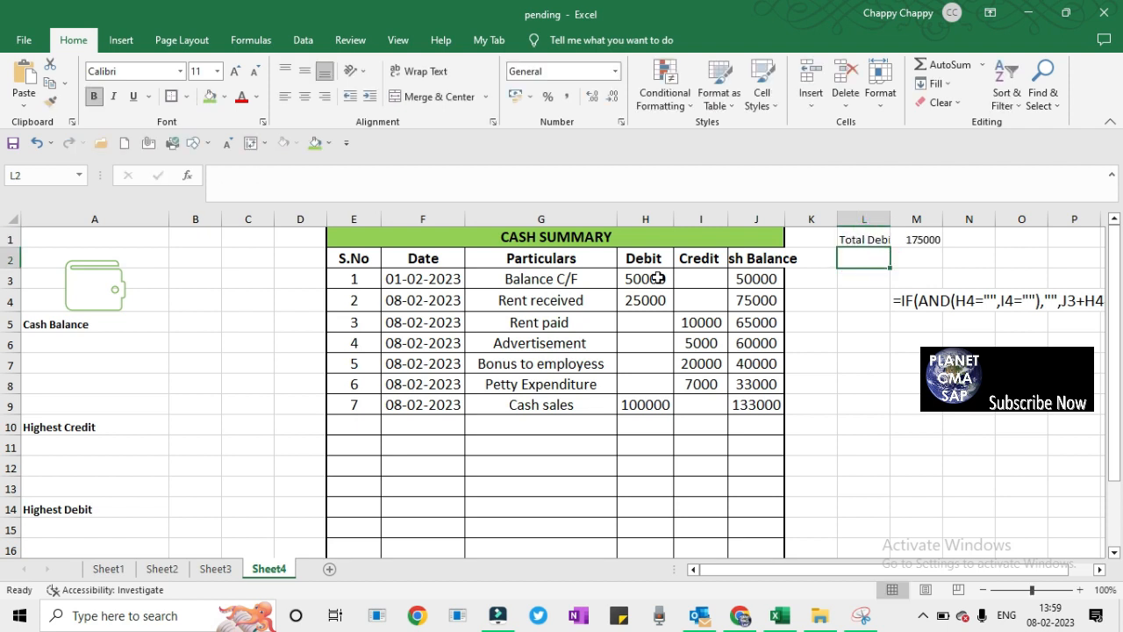
{"action": "key", "text": "Up"}
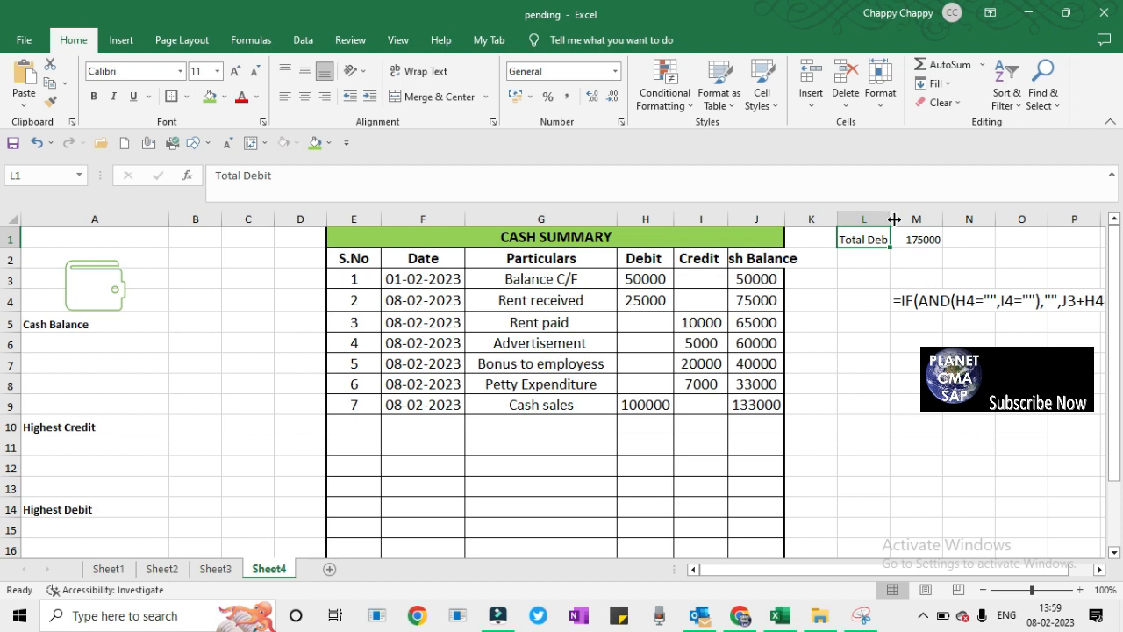
{"action": "left_click_drag", "start_coordinate": [894, 218], "coordinate": [908, 219]}
Clear the IF/AND formula text from M4 and enter the bold label "Total Credit" in L2.
{"action": "left_click", "coordinate": [935, 300]}
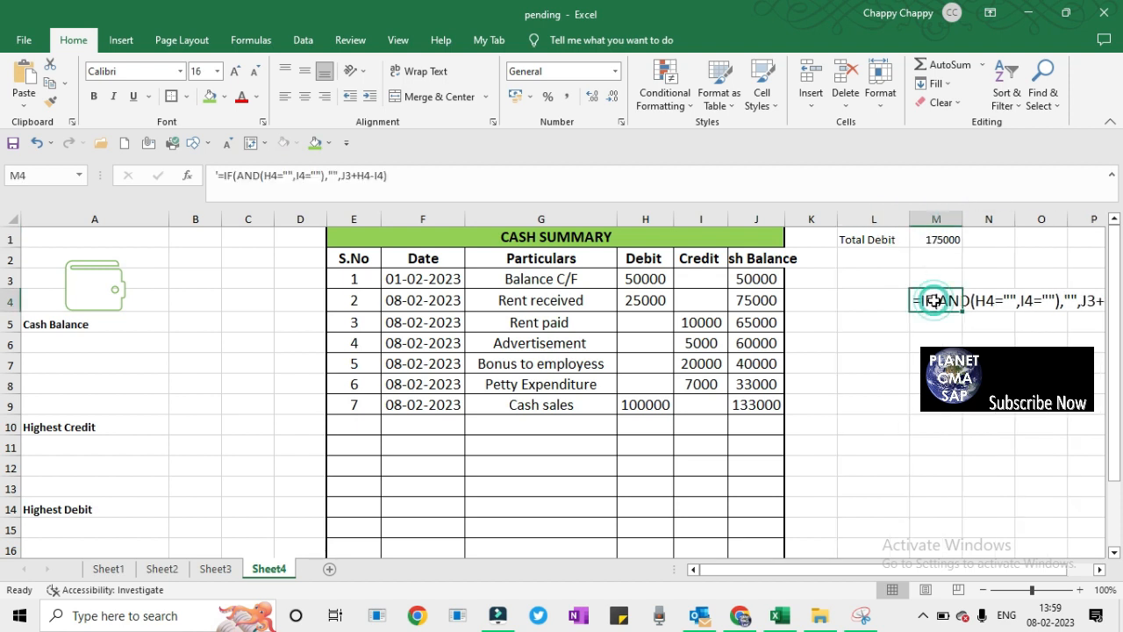
{"action": "key", "text": "Delete"}
{"action": "key", "text": "Up"}
{"action": "key", "text": "Up"}
{"action": "key", "text": "Up"}
{"action": "key", "text": "Left"}
{"action": "key", "text": "Down"}
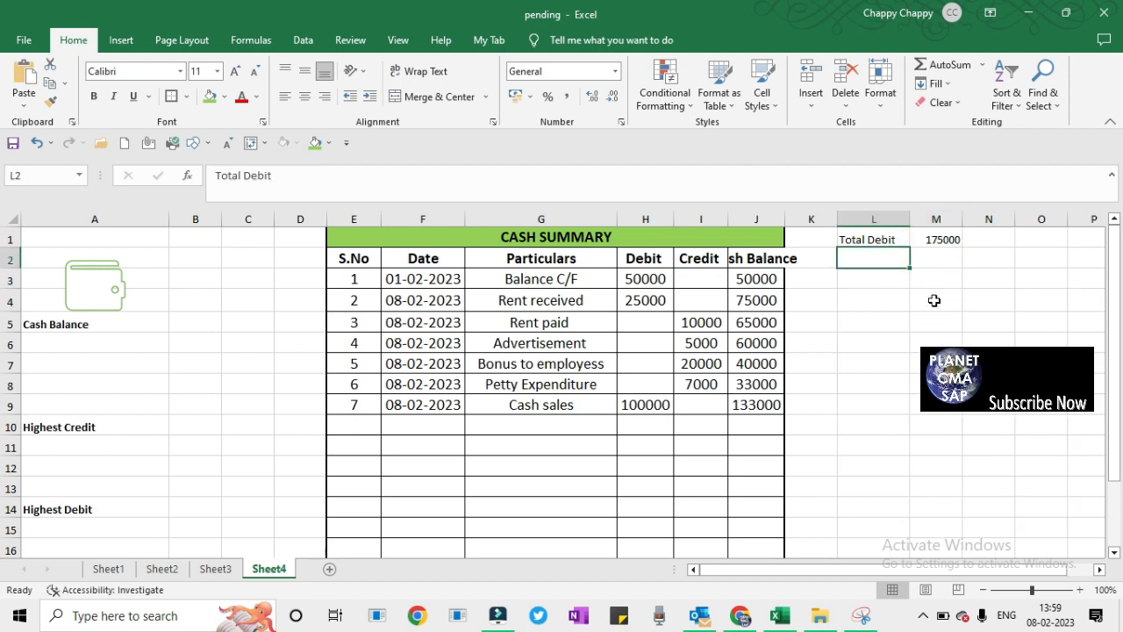
{"action": "key", "text": "ctrl+b"}
{"action": "type", "text": "Total"}
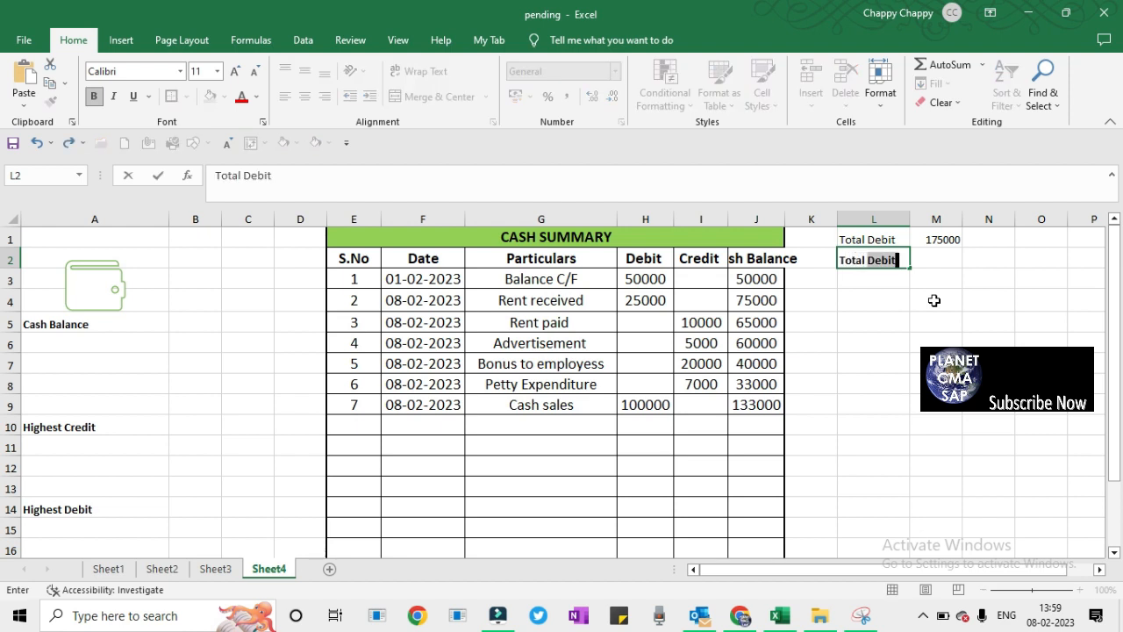
{"action": "type", "text": " Credit"}
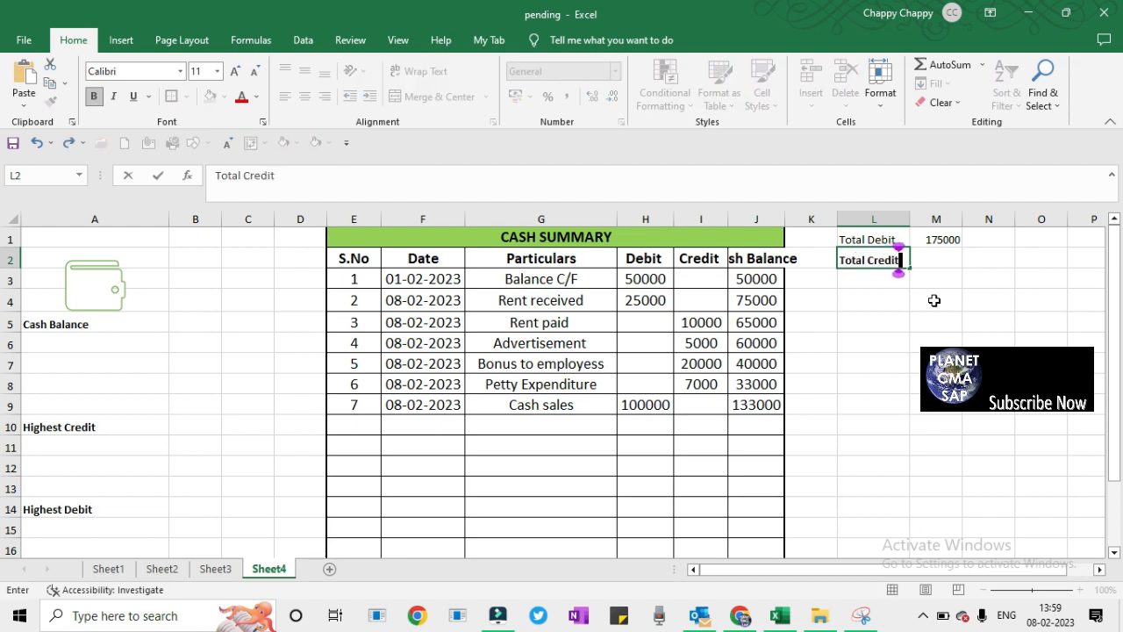
{"action": "key", "text": "Return"}
{"action": "type", "text": "'"}
Enter a SUM formula in M2 that totals the Credit column from I3 to the sheet's last row, I1048576.
{"action": "key", "text": "Up"}
{"action": "key", "text": "Right"}
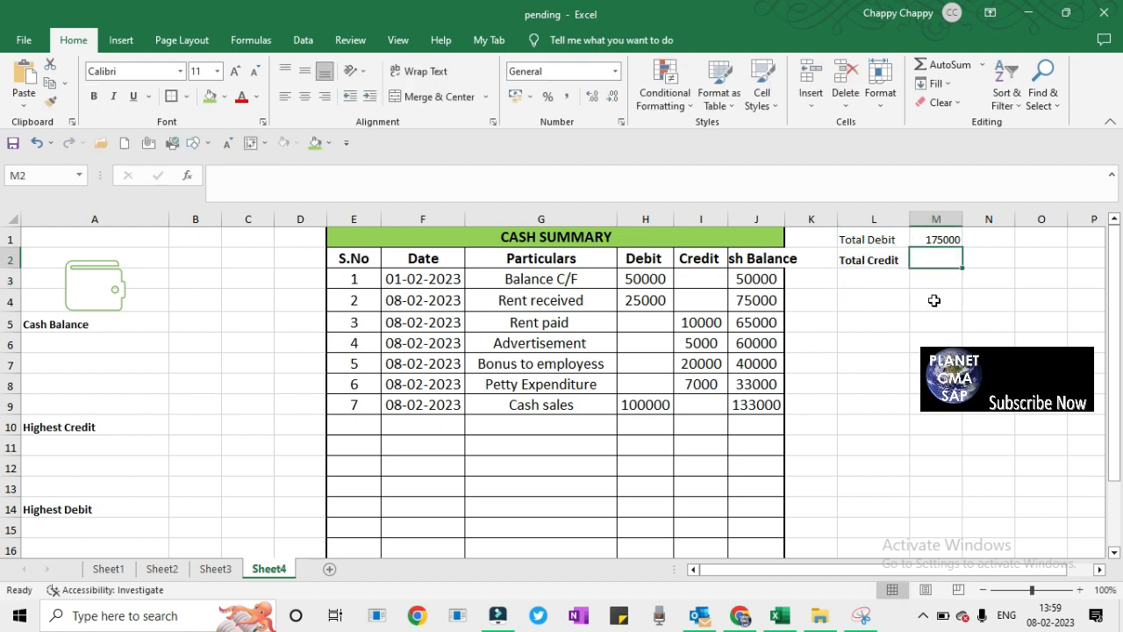
{"action": "type", "text": "=sum("}
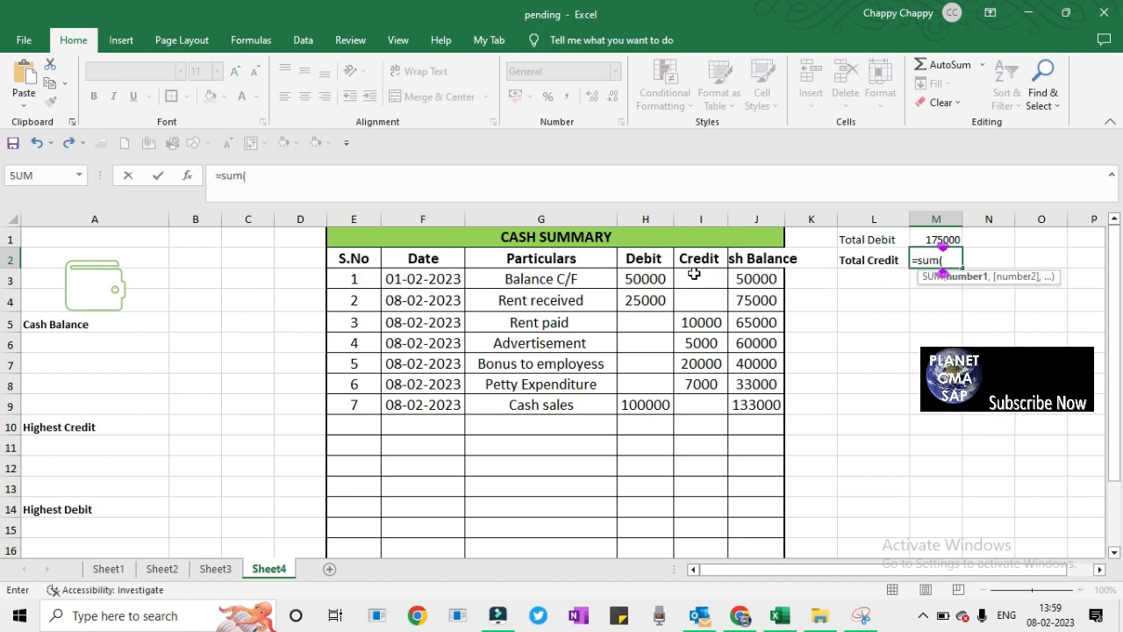
{"action": "left_click_drag", "start_coordinate": [693, 274], "coordinate": [701, 384]}
{"action": "key", "text": "ctrl+shift+Down"}
{"action": "type", "text": ")"}
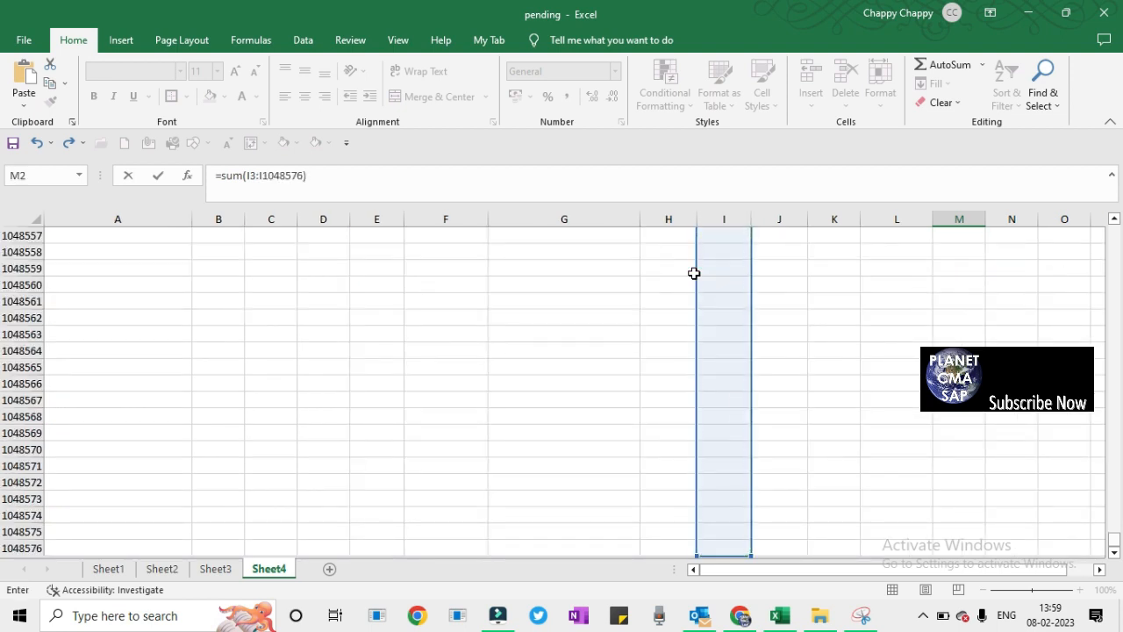
{"action": "key", "text": "ctrl+Return"}
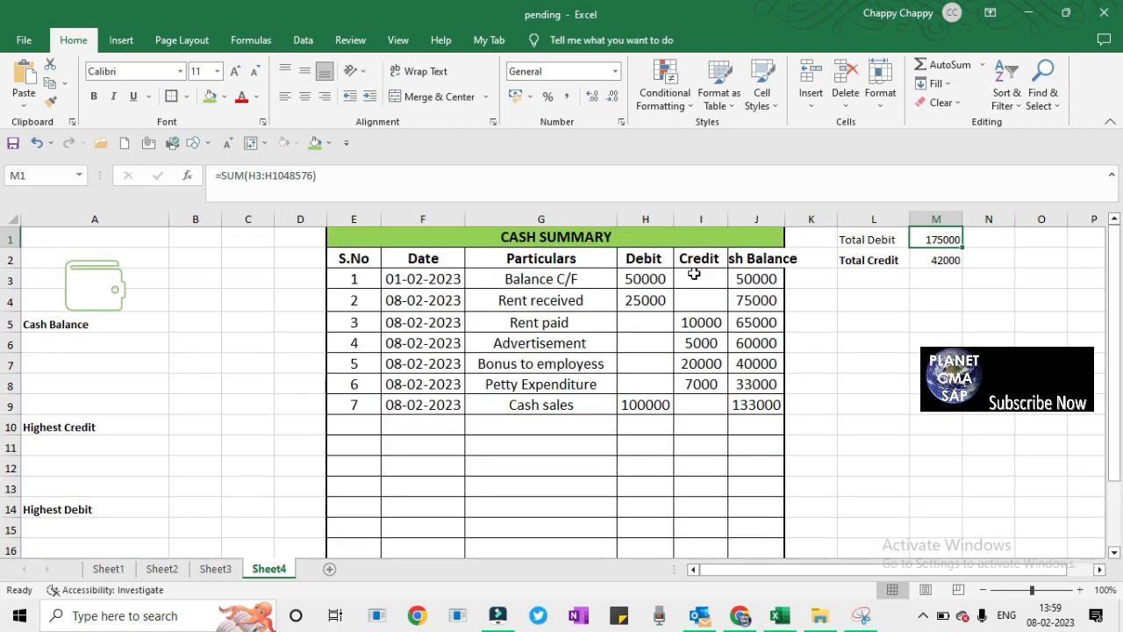
Enter the label "T.cash" in L3 below "Total Credit".
{"action": "key", "text": "Down"}
{"action": "key", "text": "Left"}
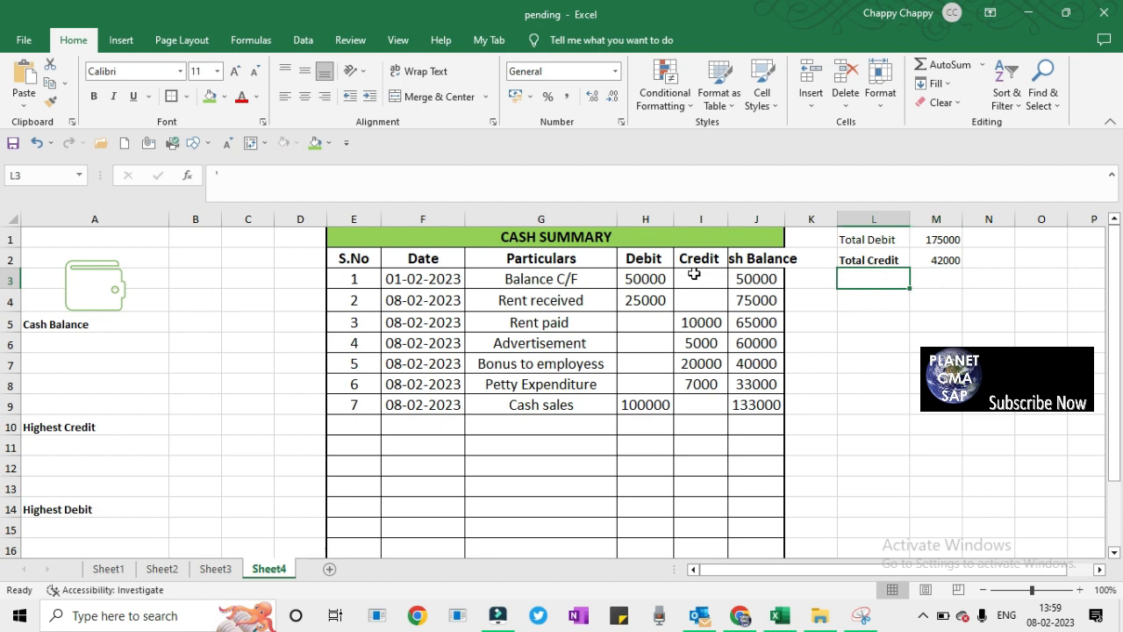
{"action": "type", "text": "C"}
{"action": "key", "text": "BackSpace"}
{"action": "type", "text": "T.cash"}
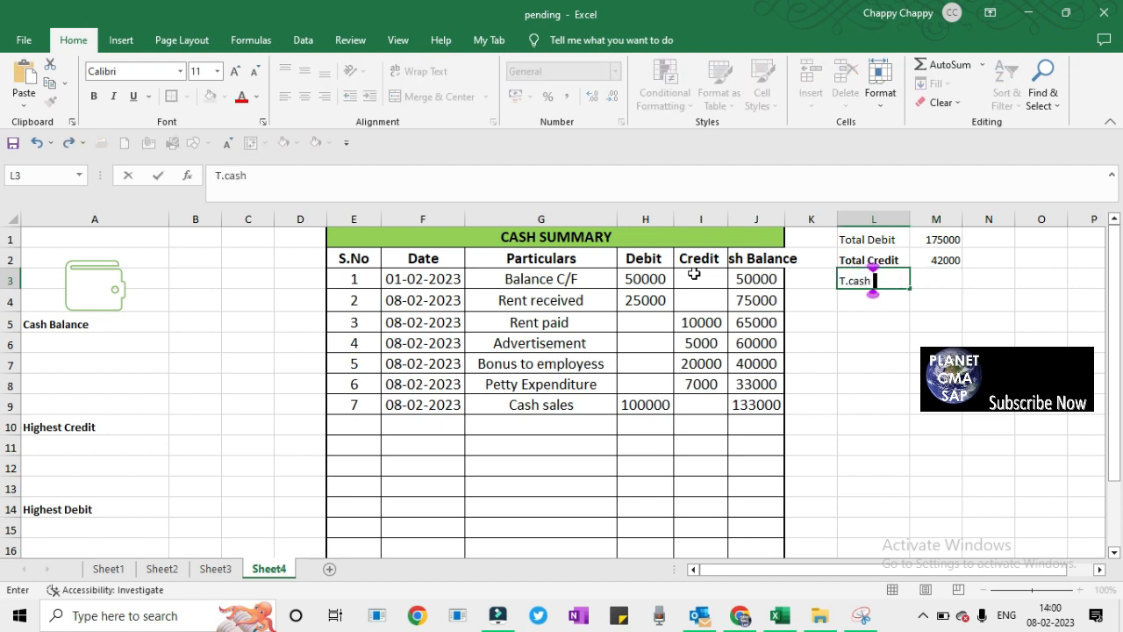
{"action": "key", "text": "Return"}
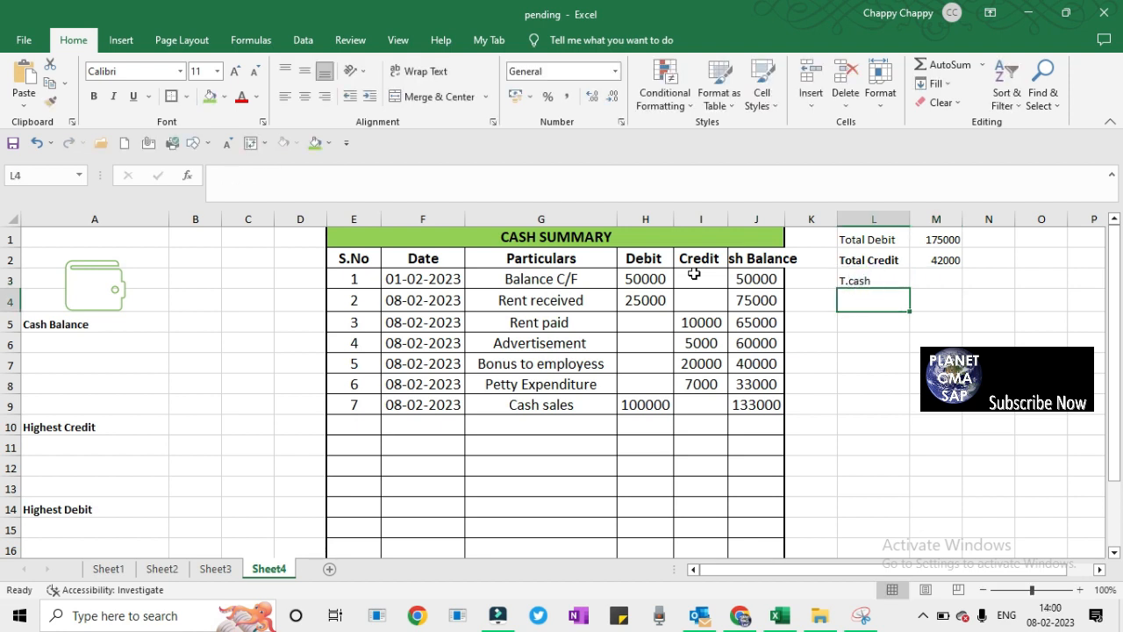
Enter the formula =M1-M2 in M3 to subtract the total credit from the total debit.
{"action": "key", "text": "Up"}
{"action": "key", "text": "Right"}
{"action": "type", "text": "="}
{"action": "key", "text": "Up"}
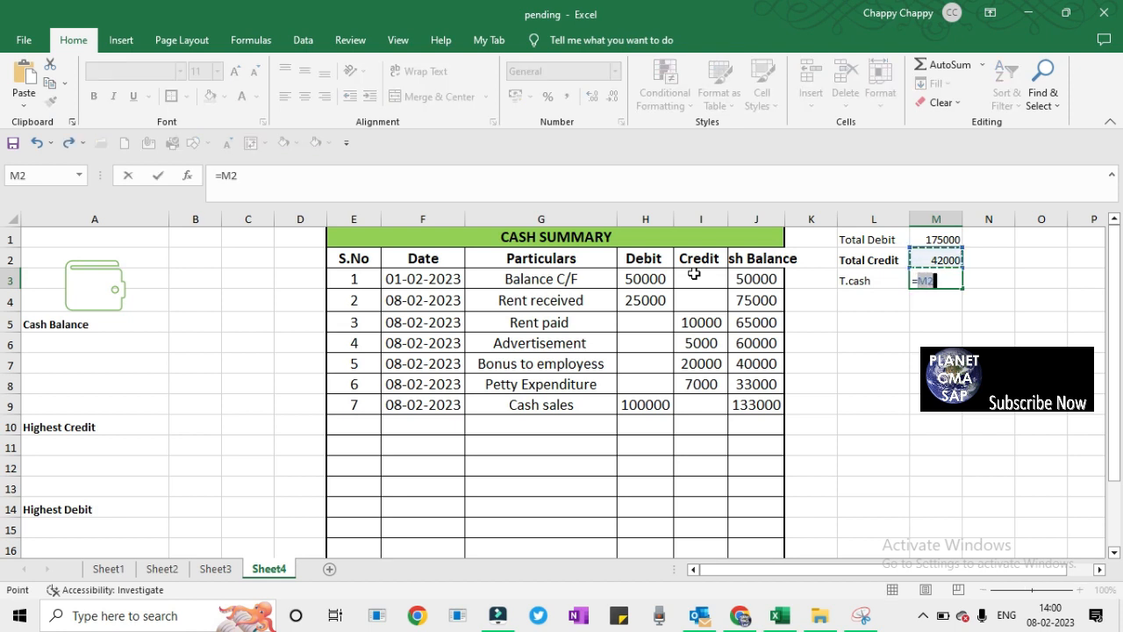
{"action": "key", "text": "Up"}
{"action": "type", "text": "-"}
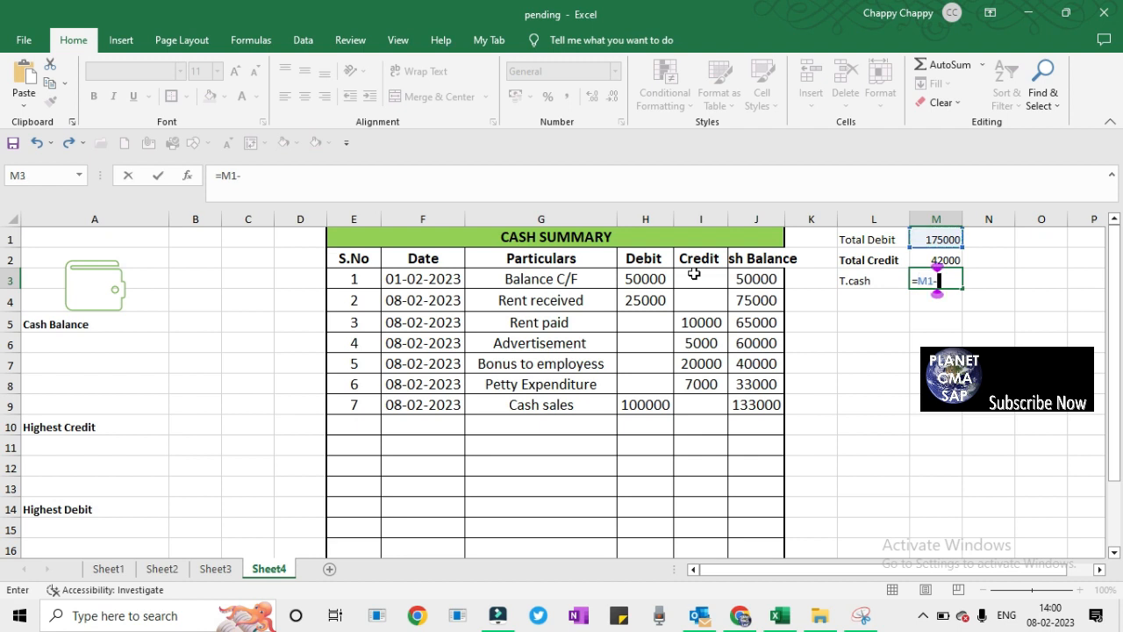
{"action": "key", "text": "Up"}
{"action": "key", "text": "Return"}
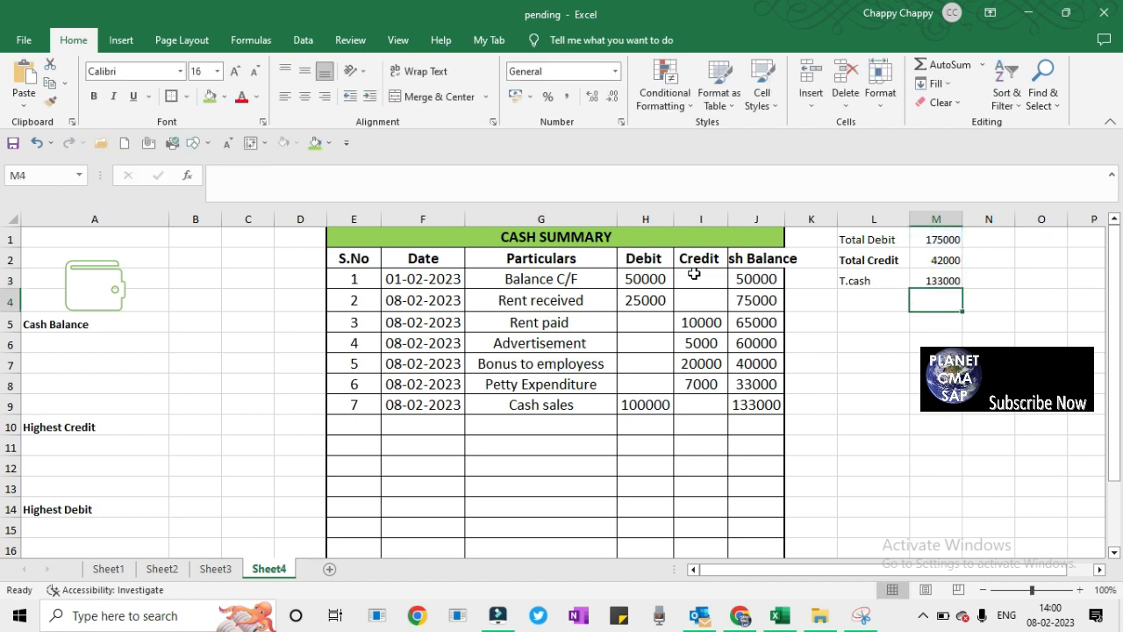
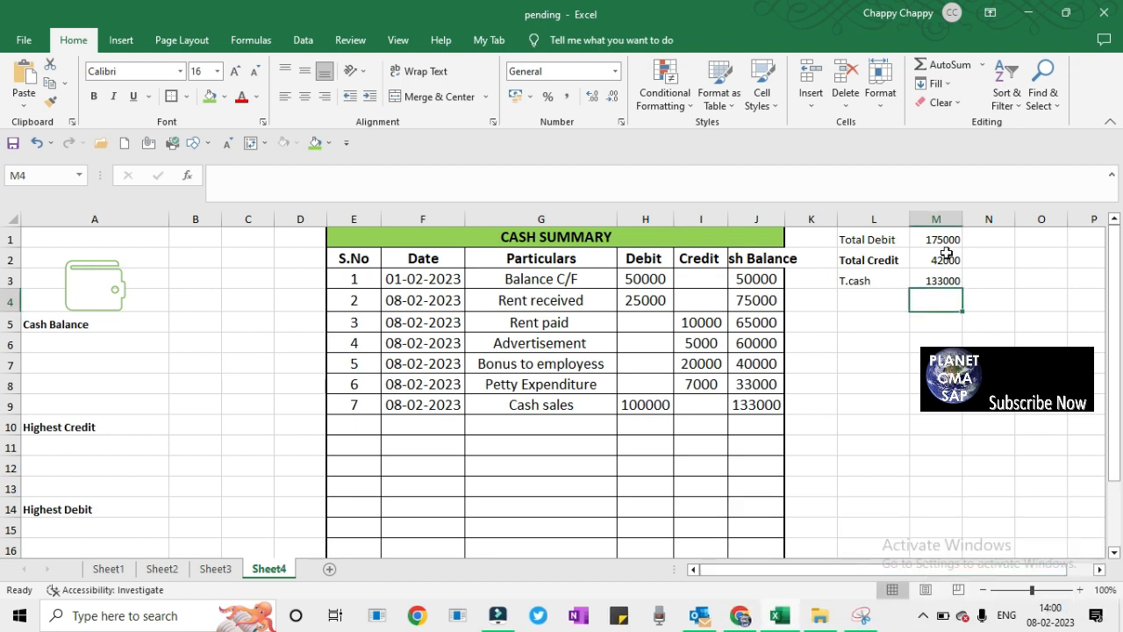
Make the totals block L1:M3 bold, center it vertically and horizontally, and increase its font size to 12.
{"action": "left_click", "coordinate": [865, 239]}
{"action": "key", "text": "shift+Right"}
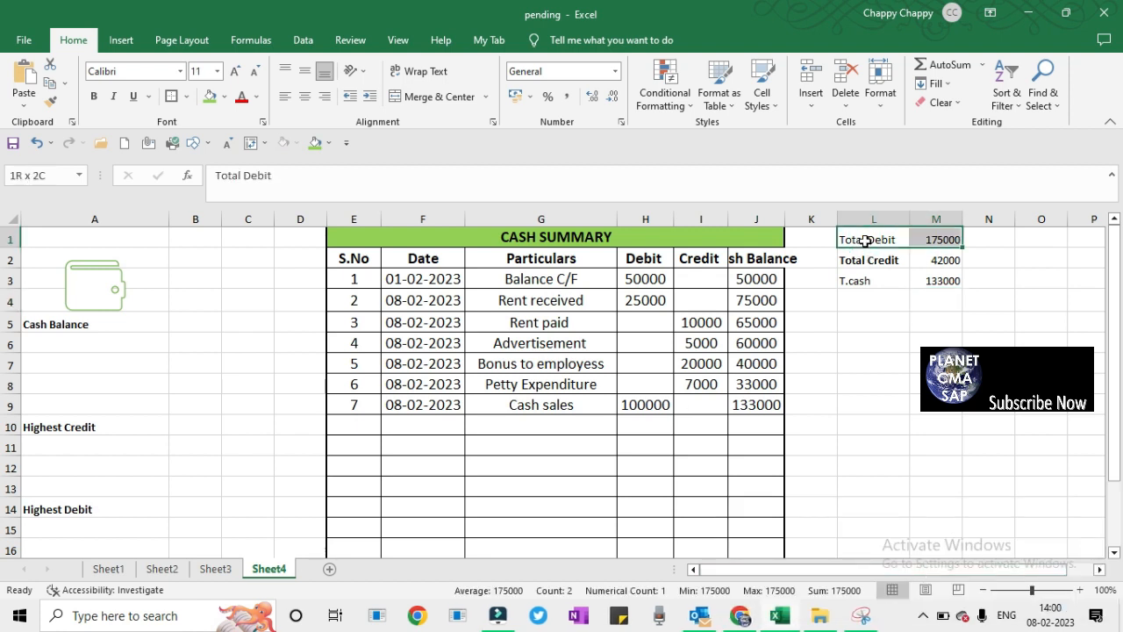
{"action": "key", "text": "shift+Down"}
{"action": "key", "text": "shift+Down"}
{"action": "key", "text": "ctrl+b"}
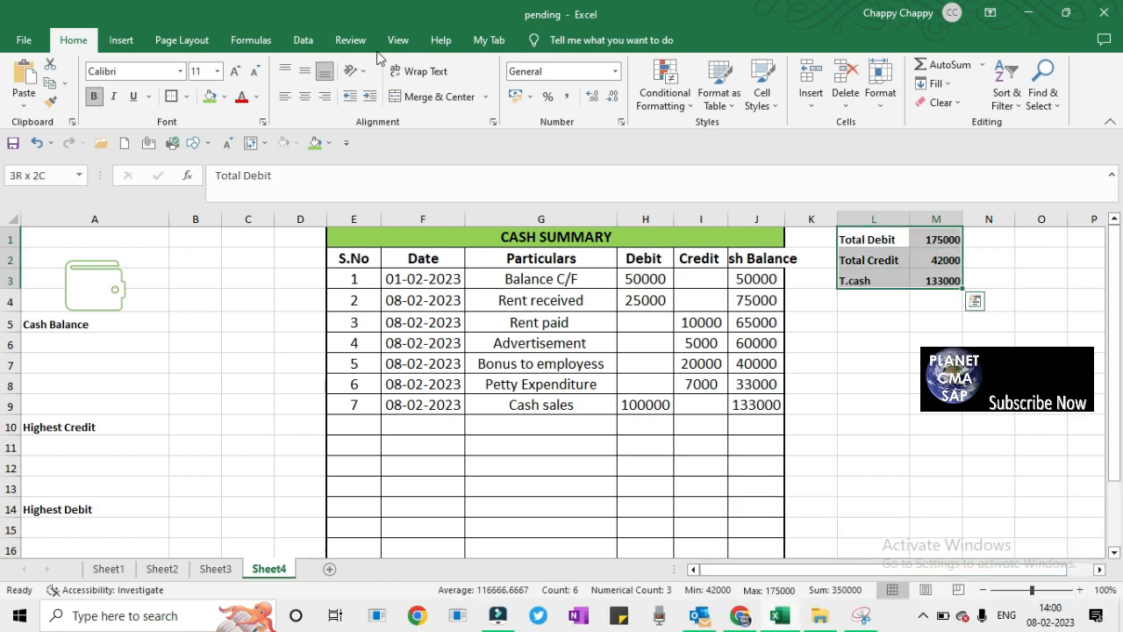
{"action": "left_click", "coordinate": [305, 70]}
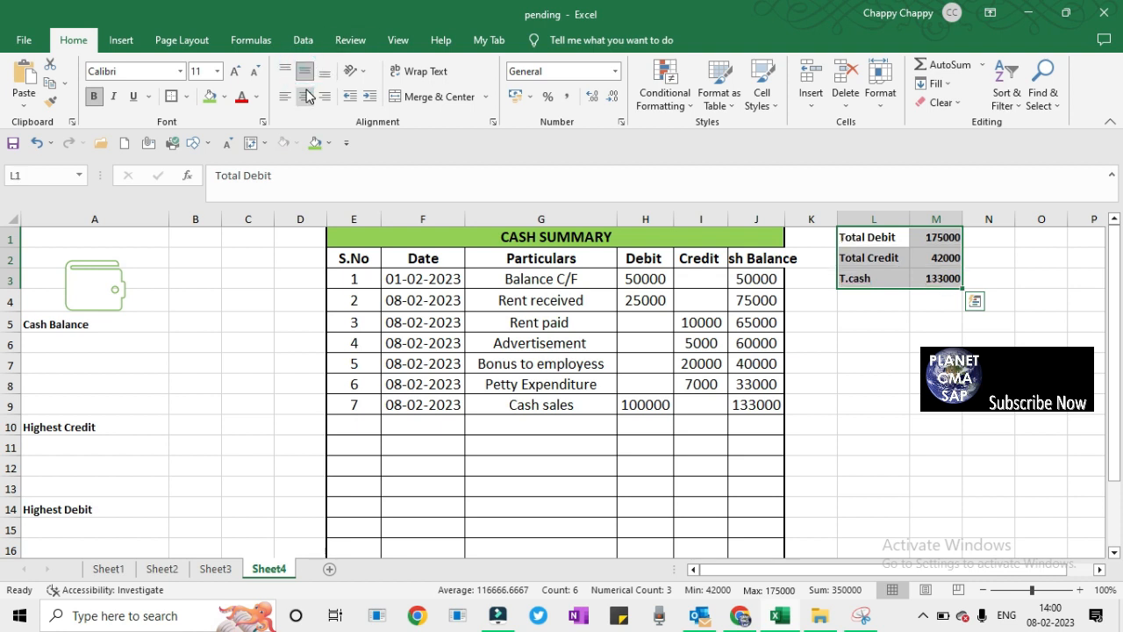
{"action": "left_click", "coordinate": [306, 97]}
{"action": "left_click", "coordinate": [237, 72]}
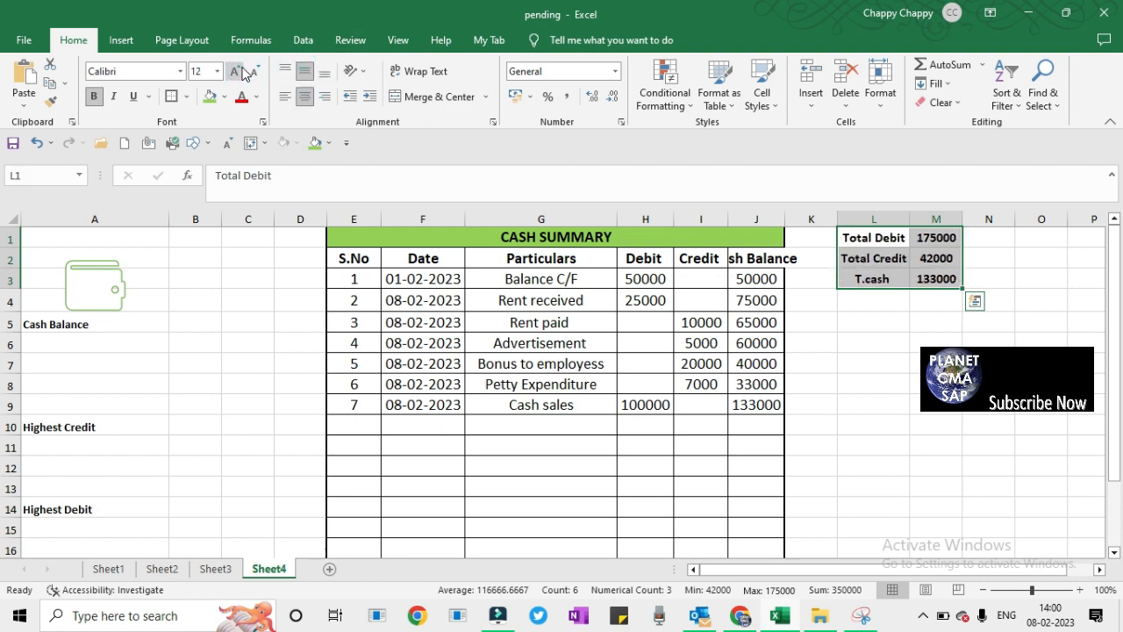
Apply all borders and a thick outside border to the totals block L1:M3.
{"action": "key", "text": "alt+h"}
{"action": "key", "text": "b"}
{"action": "key", "text": "a"}
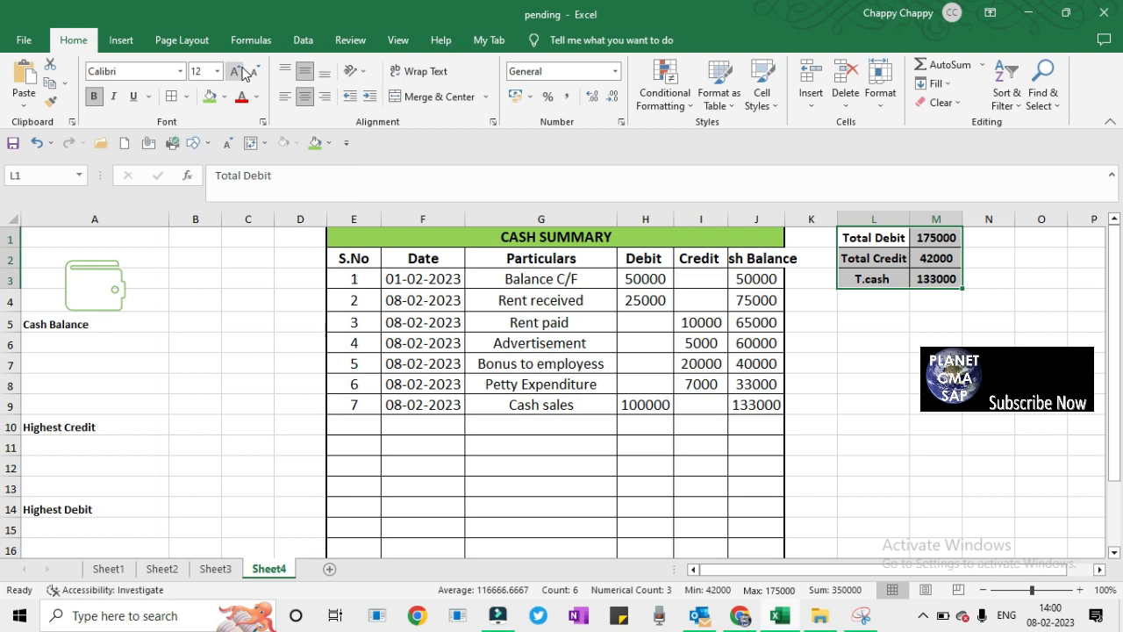
{"action": "key", "text": "Right"}
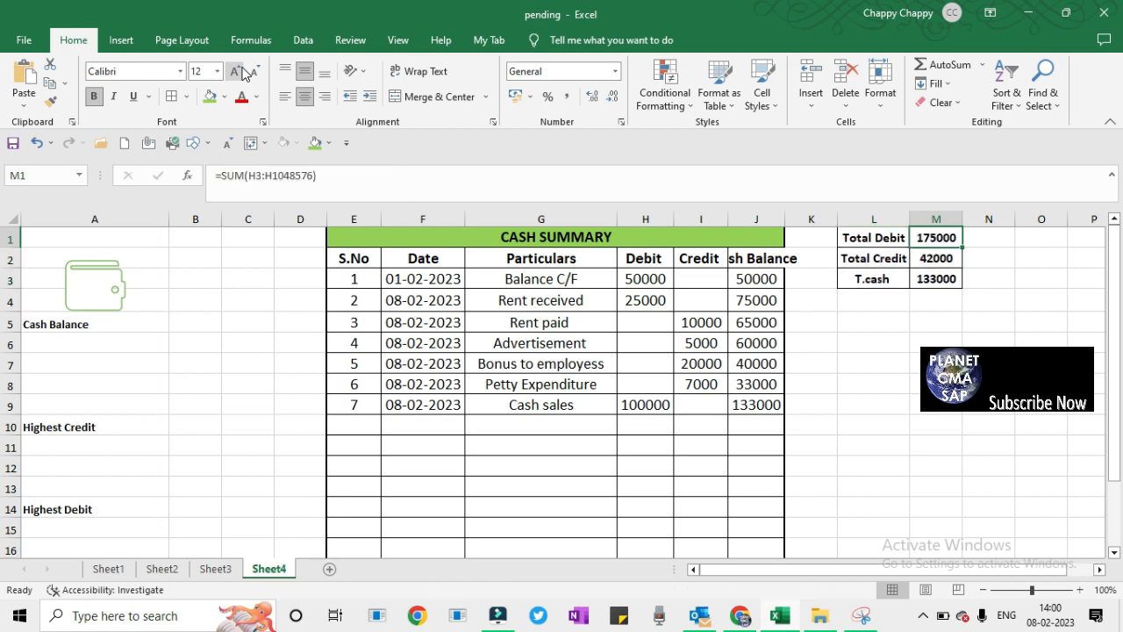
{"action": "key", "text": "Left"}
{"action": "key", "text": "shift+Right"}
{"action": "key", "text": "shift+Down"}
{"action": "key", "text": "shift+Down"}
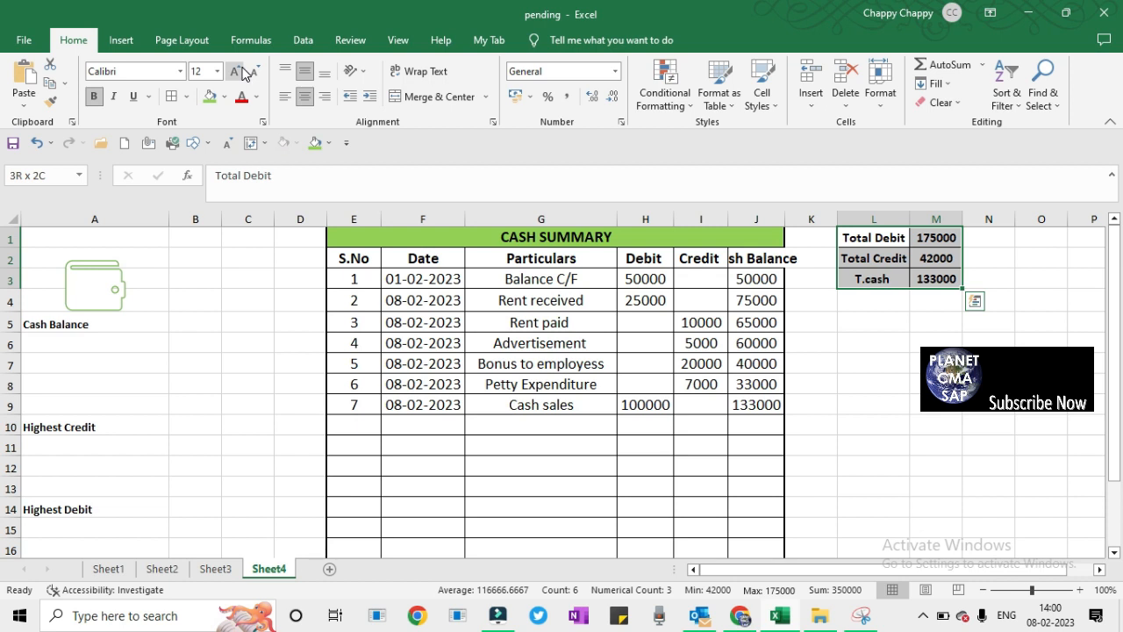
{"action": "key", "text": "alt+h"}
{"action": "key", "text": "b"}
{"action": "key", "text": "t"}
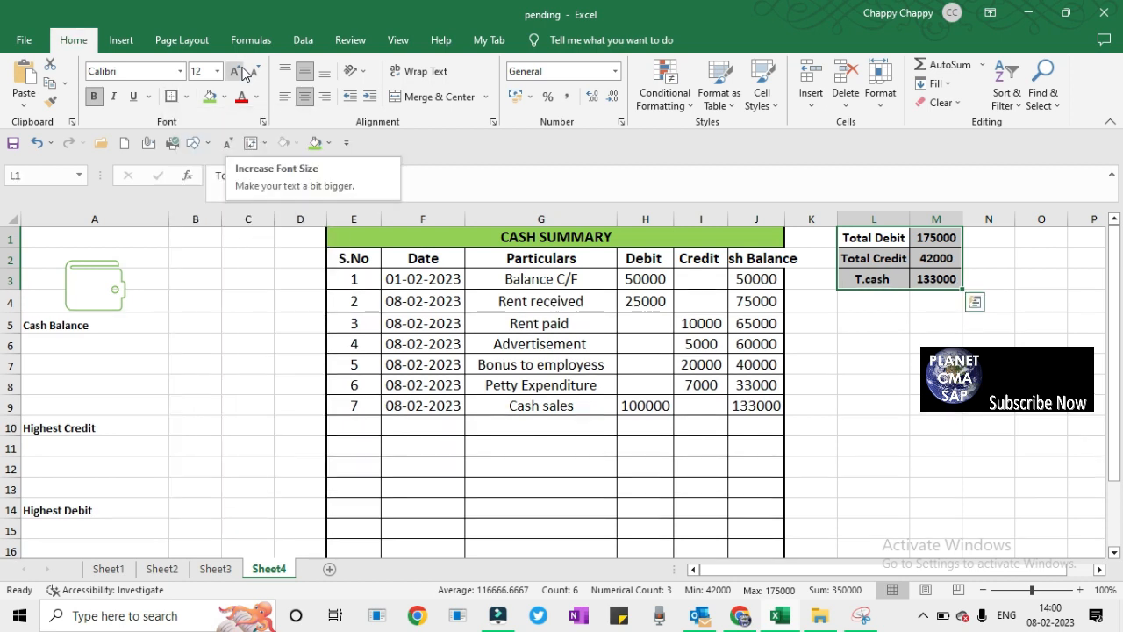
{"action": "key", "text": "Down"}
{"action": "key", "text": "Down"}
{"action": "key", "text": "Down"}
{"action": "key", "text": "Down"}
{"action": "key", "text": "Down"}
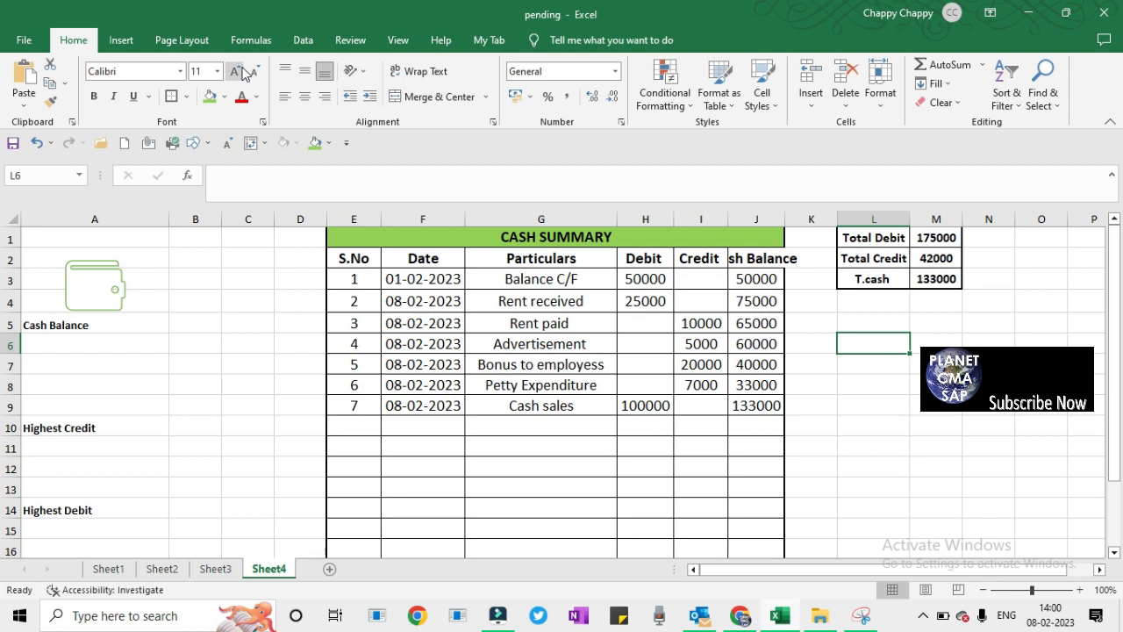
{"action": "key", "text": "Up"}
{"action": "key", "text": "Up"}
{"action": "key", "text": "Left"}
{"action": "key", "text": "Left"}
{"action": "key", "text": "Home"}
{"action": "key", "text": "Right"}
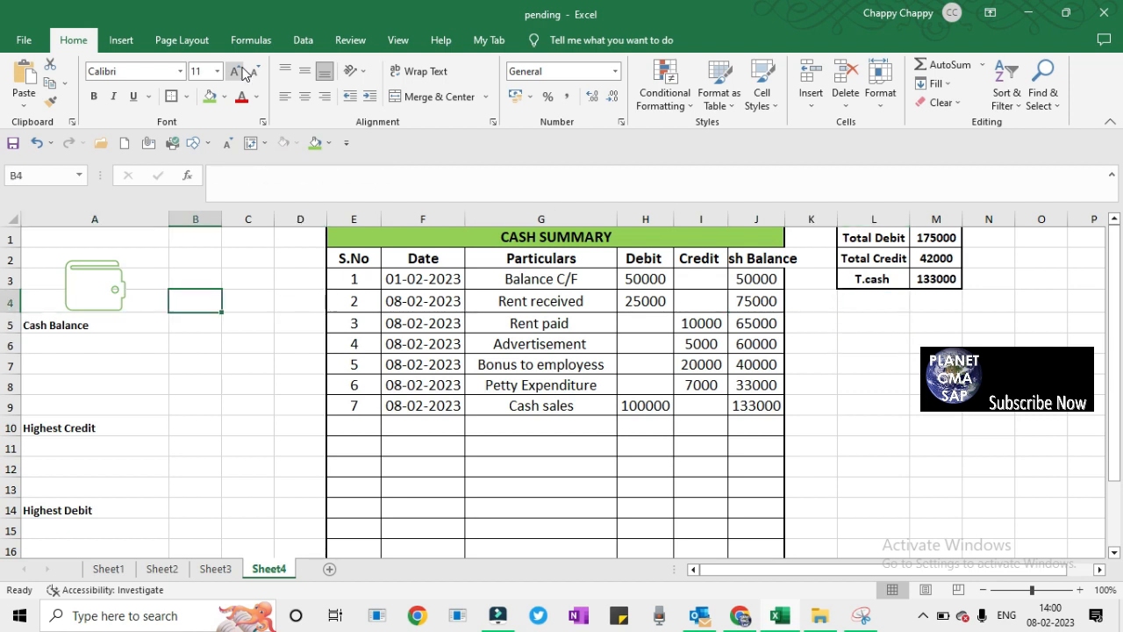
{"action": "key", "text": "Down"}
{"action": "key", "text": "Right"}
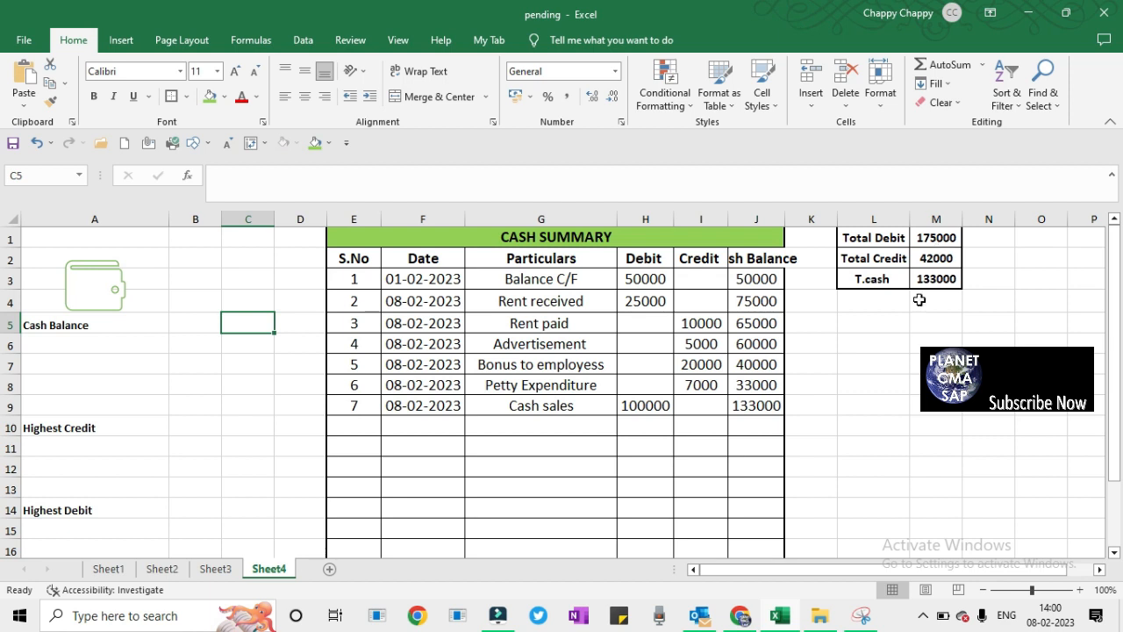
{"action": "left_click", "coordinate": [938, 280]}
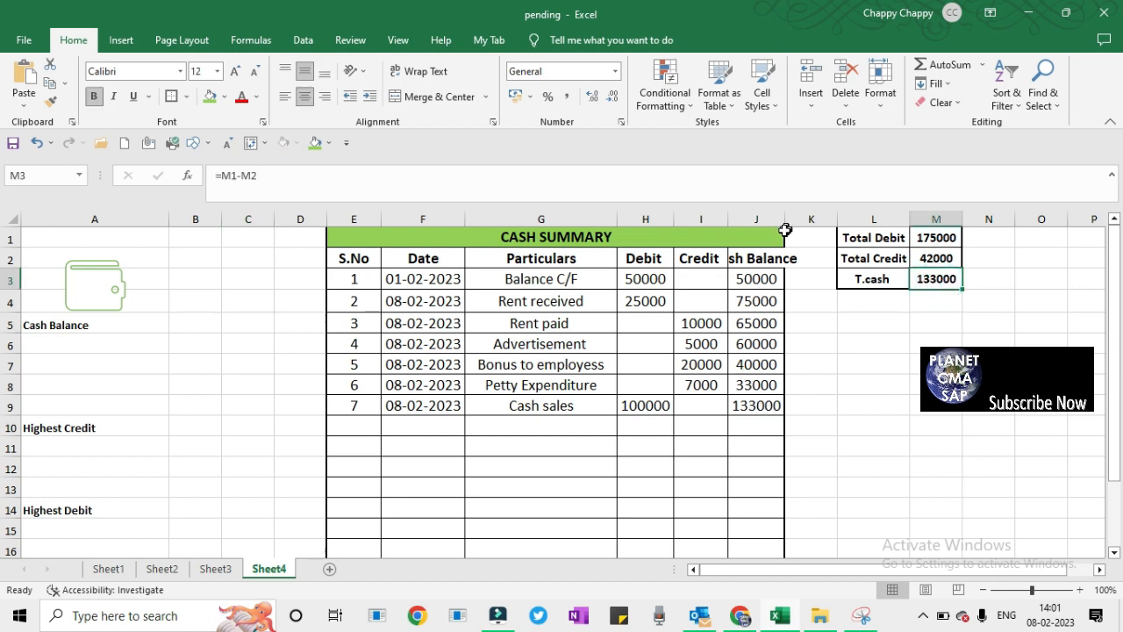
AutoFit column J to the width of its "Cash Balance" header.
{"action": "left_click", "coordinate": [761, 253]}
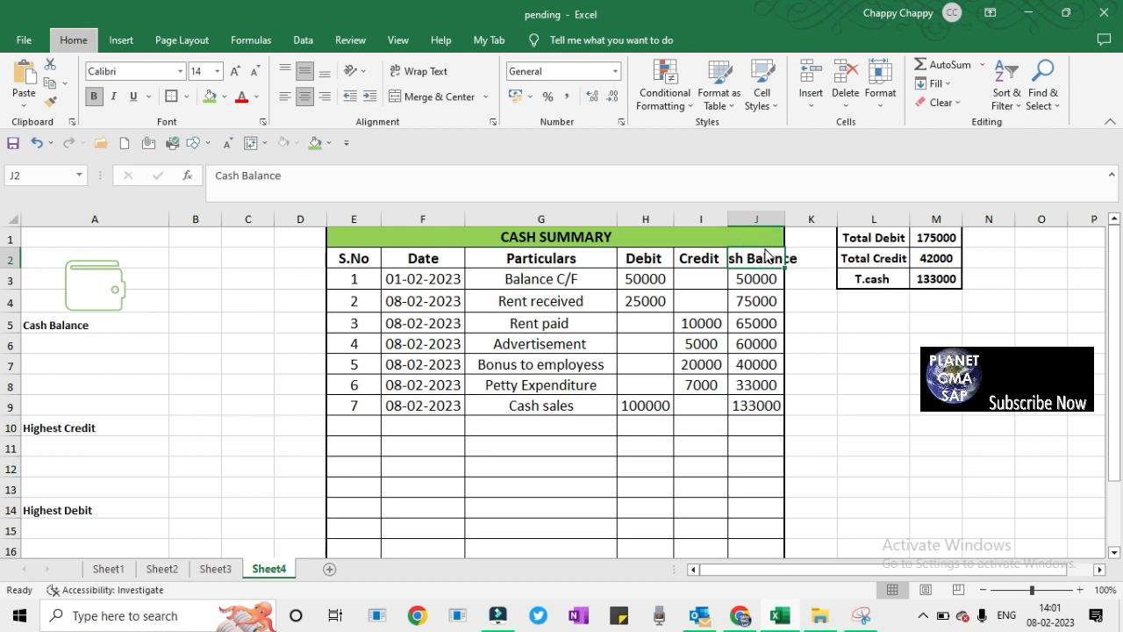
{"action": "key", "text": "alt+o"}
{"action": "key", "text": "c"}
{"action": "key", "text": "a"}
{"action": "key", "text": "Down"}
{"action": "key", "text": "Down"}
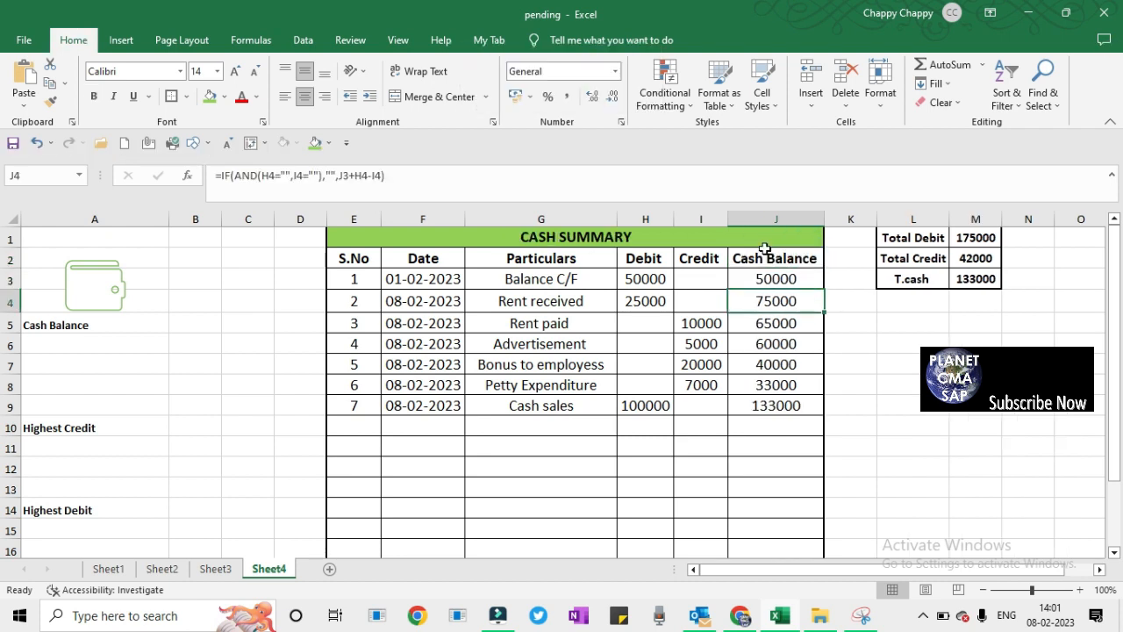
Enter the formula =M3 in A6 to link the T.cash value under the "Cash Balance" label.
{"action": "left_click", "coordinate": [58, 342]}
{"action": "type", "text": "="}
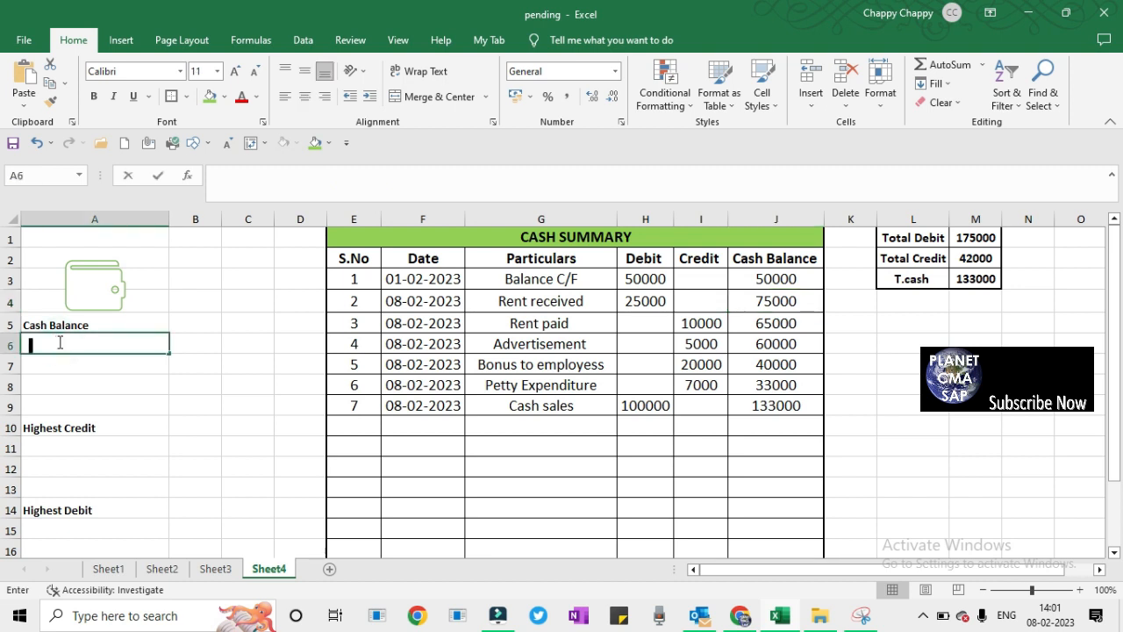
{"action": "left_click", "coordinate": [971, 279]}
{"action": "key", "text": "Up"}
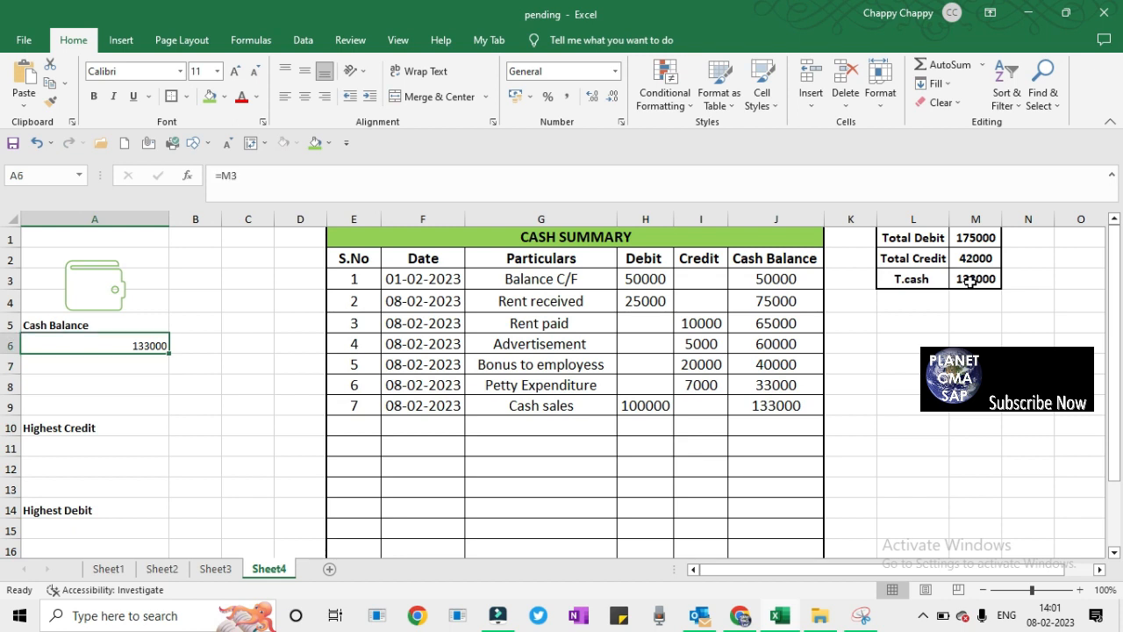
Enter a MAX formula in A11 under "Highest Credit" over the Credit column range I3:I1048576.
{"action": "key", "text": "Down"}
{"action": "key", "text": "Down"}
{"action": "key", "text": "Down"}
{"action": "key", "text": "Down"}
{"action": "key", "text": "Down"}
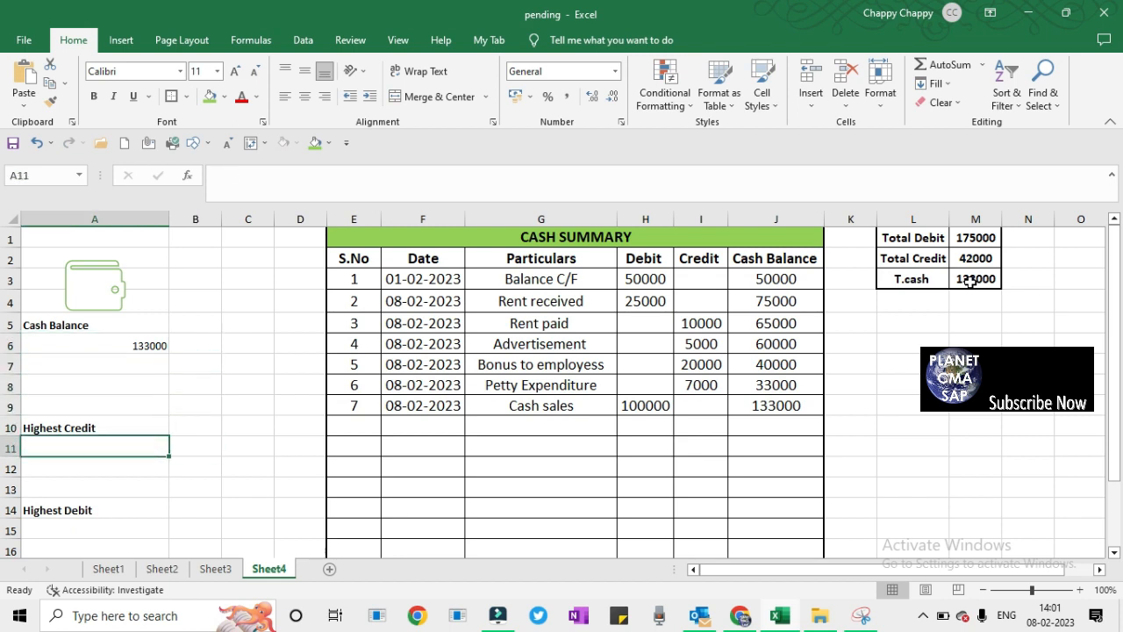
{"action": "type", "text": "=Max"}
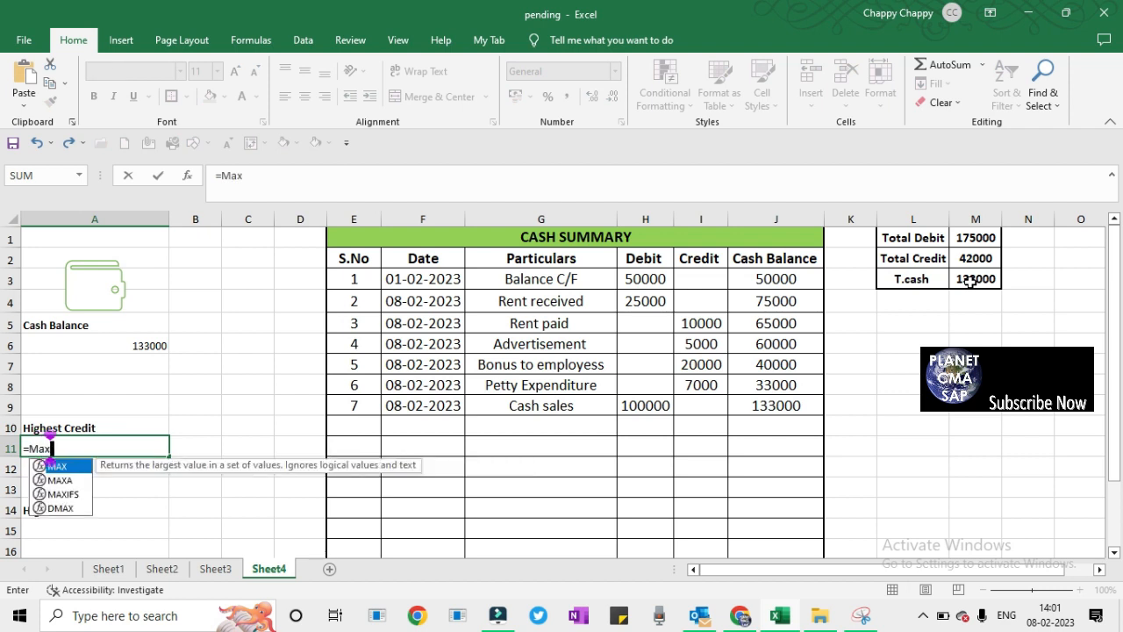
{"action": "type", "text": "("}
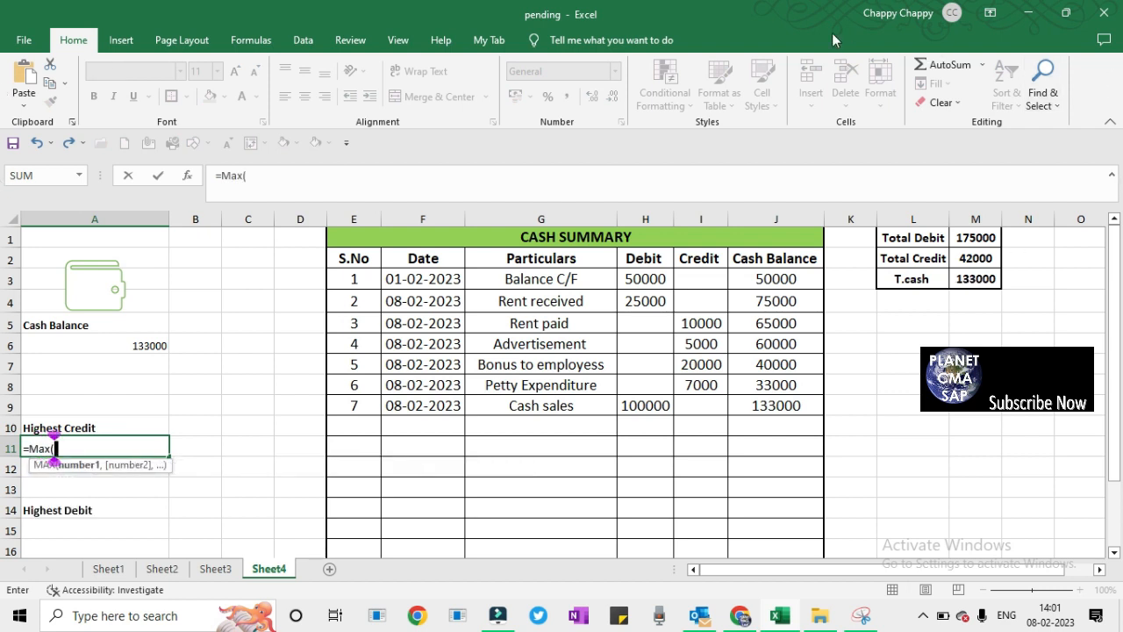
{"action": "left_click", "coordinate": [696, 275]}
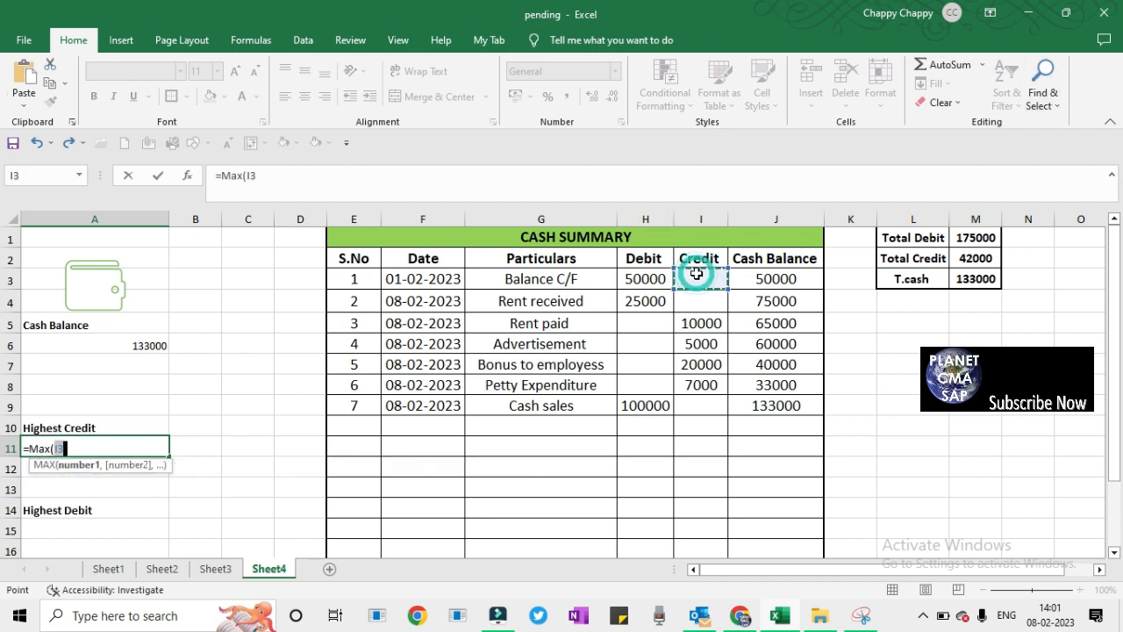
{"action": "key", "text": "ctrl+shift+Down"}
{"action": "key", "text": "ctrl+shift+Down"}
{"action": "key", "text": "ctrl+shift+Down"}
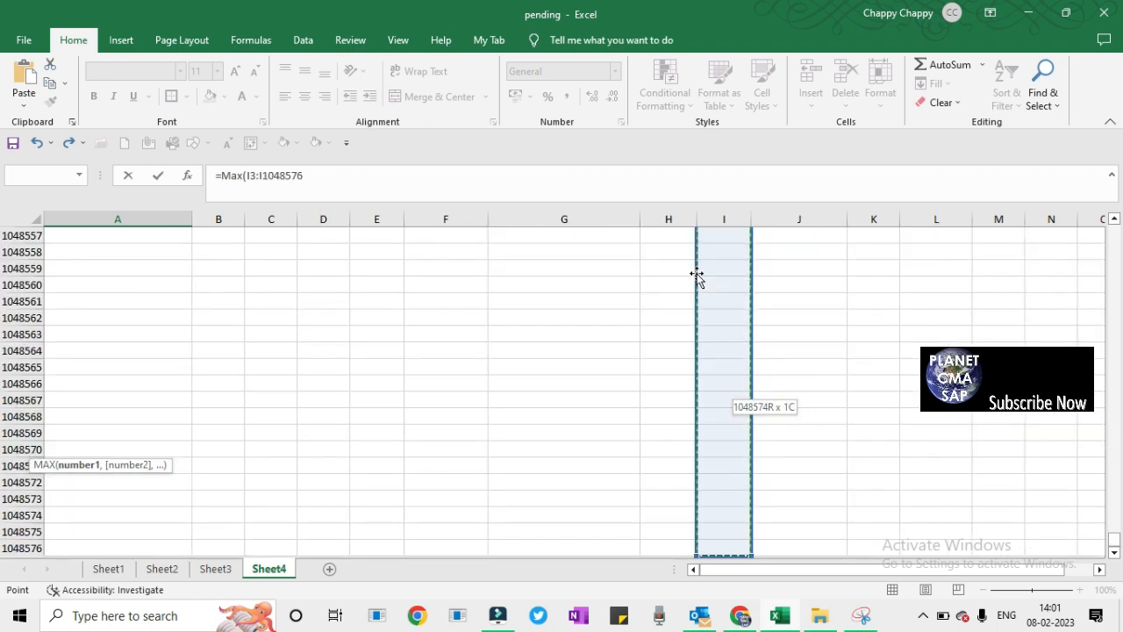
{"action": "type", "text": ")"}
{"action": "key", "text": "Return"}
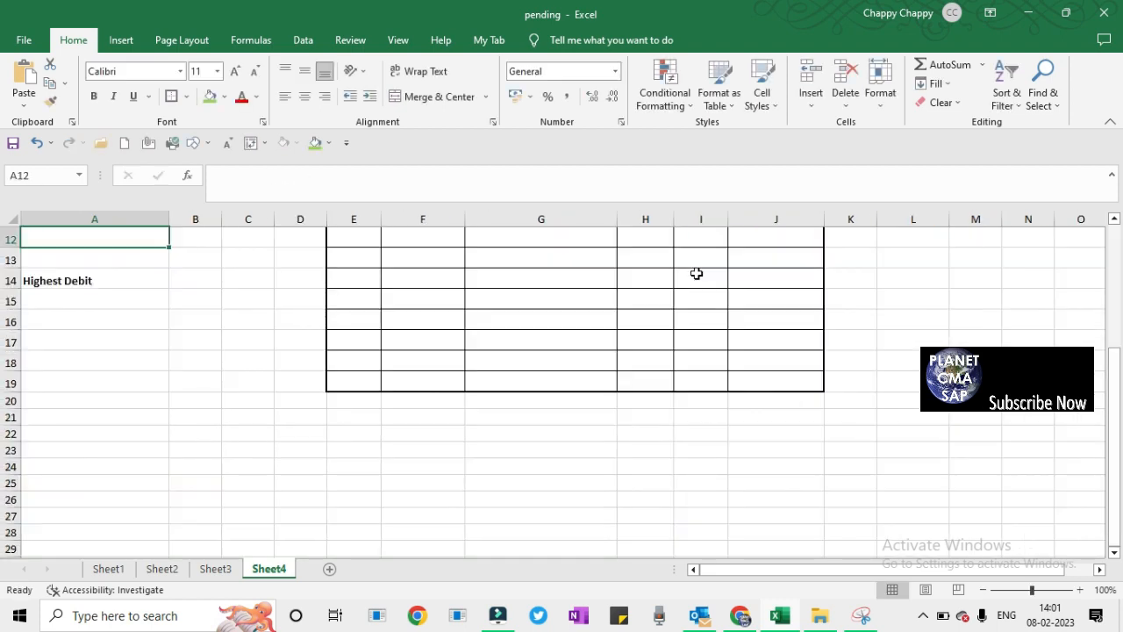
Check the Highest Credit result against the amounts in the Credit column of the cash summary.
{"action": "key", "text": "Up"}
{"action": "key", "text": "Up"}
{"action": "key", "text": "Up"}
{"action": "key", "text": "Up"}
{"action": "key", "text": "Up"}
{"action": "key", "text": "Up"}
{"action": "key", "text": "Up"}
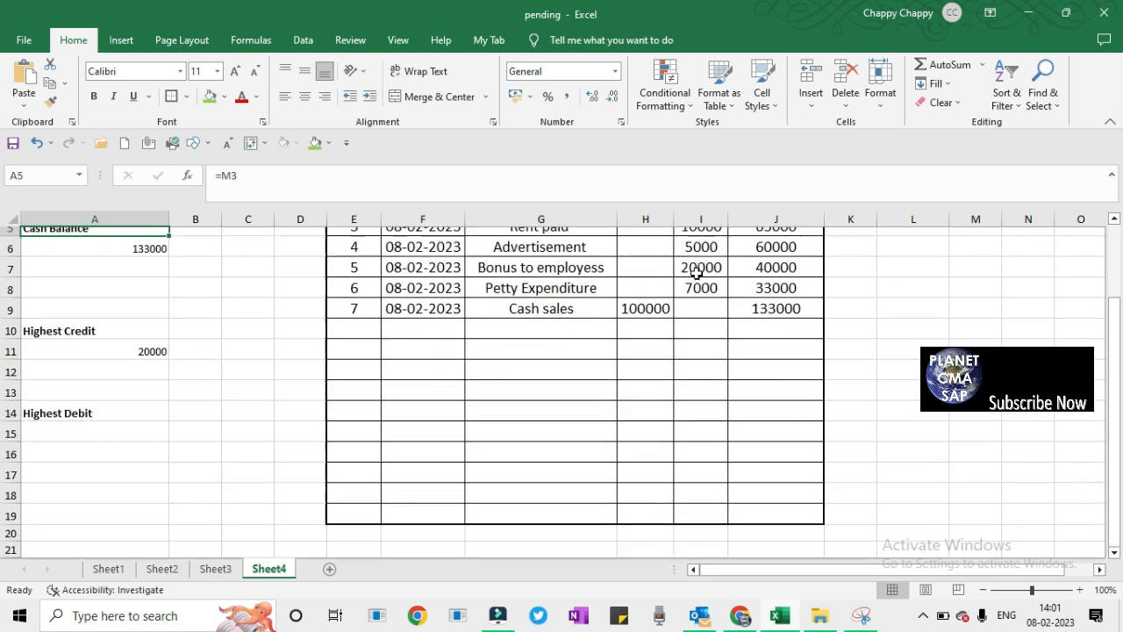
{"action": "key", "text": "Up"}
{"action": "key", "text": "Up"}
{"action": "key", "text": "Up"}
{"action": "key", "text": "Up"}
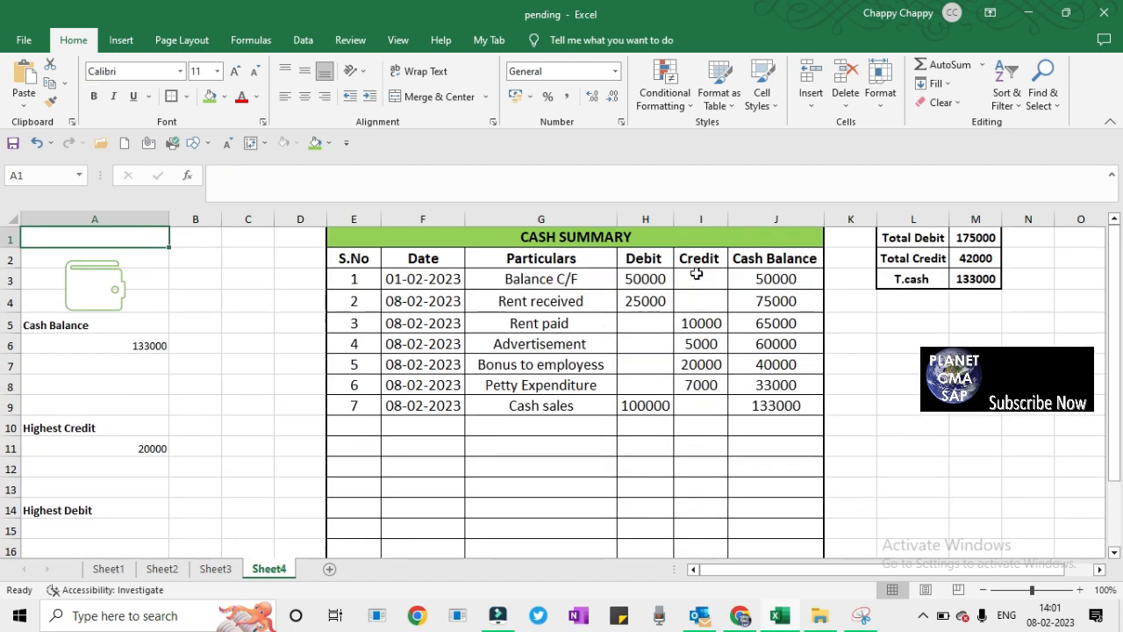
{"action": "left_click", "coordinate": [700, 364]}
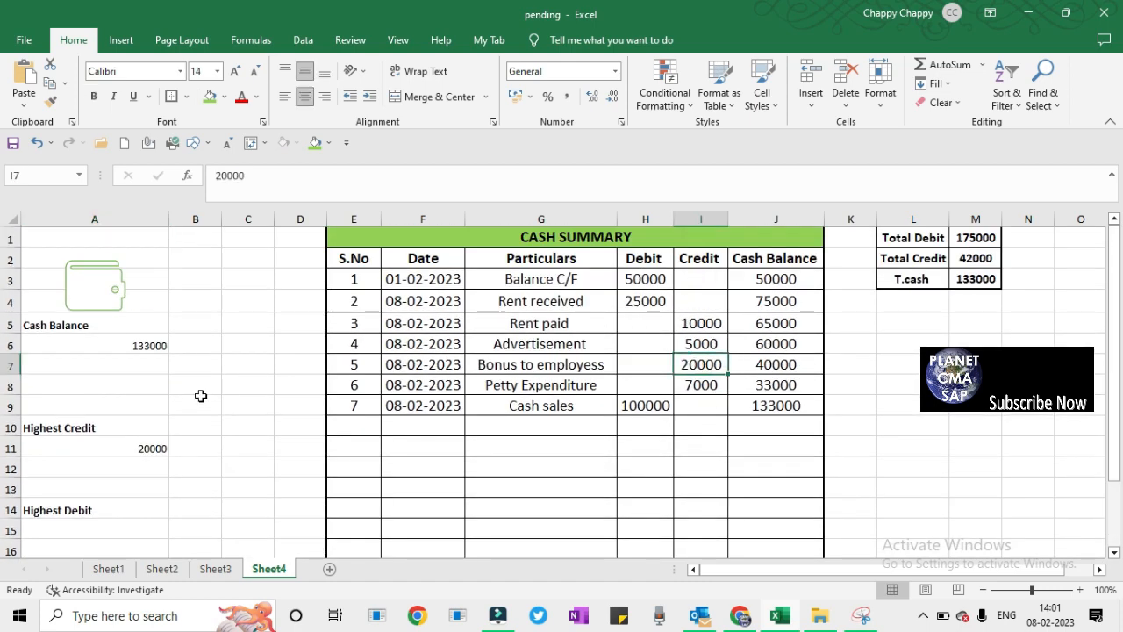
Enter a MAX formula in A15 under "Highest Debit" over the Debit column range H3:H1048576.
{"action": "left_click", "coordinate": [90, 526]}
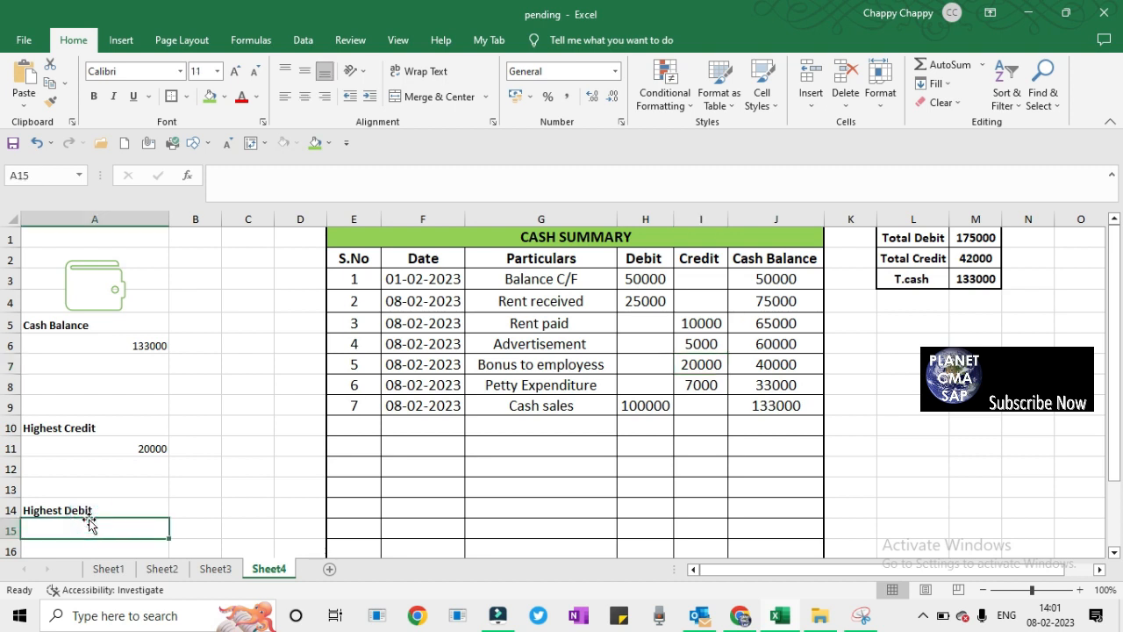
{"action": "type", "text": "="}
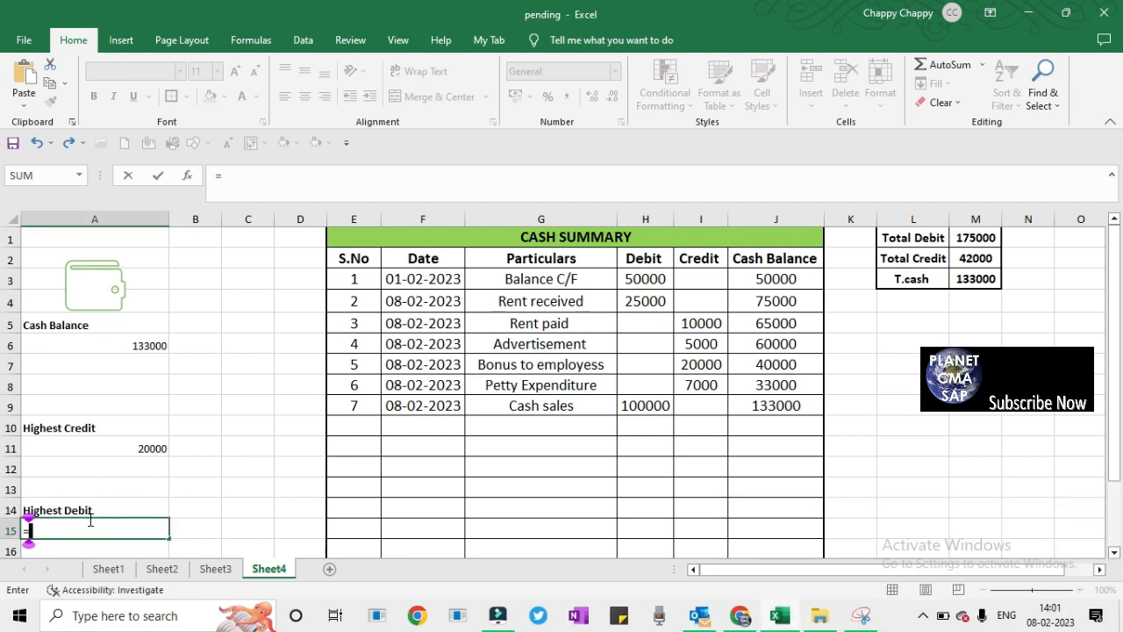
{"action": "type", "text": "MAX("}
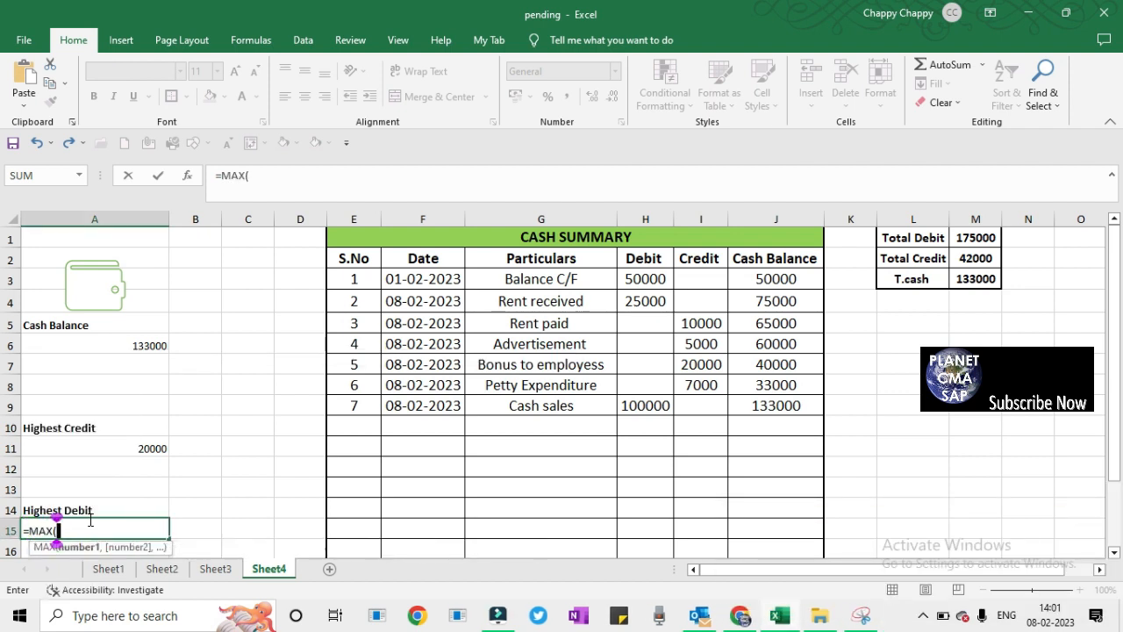
{"action": "left_click", "coordinate": [645, 279]}
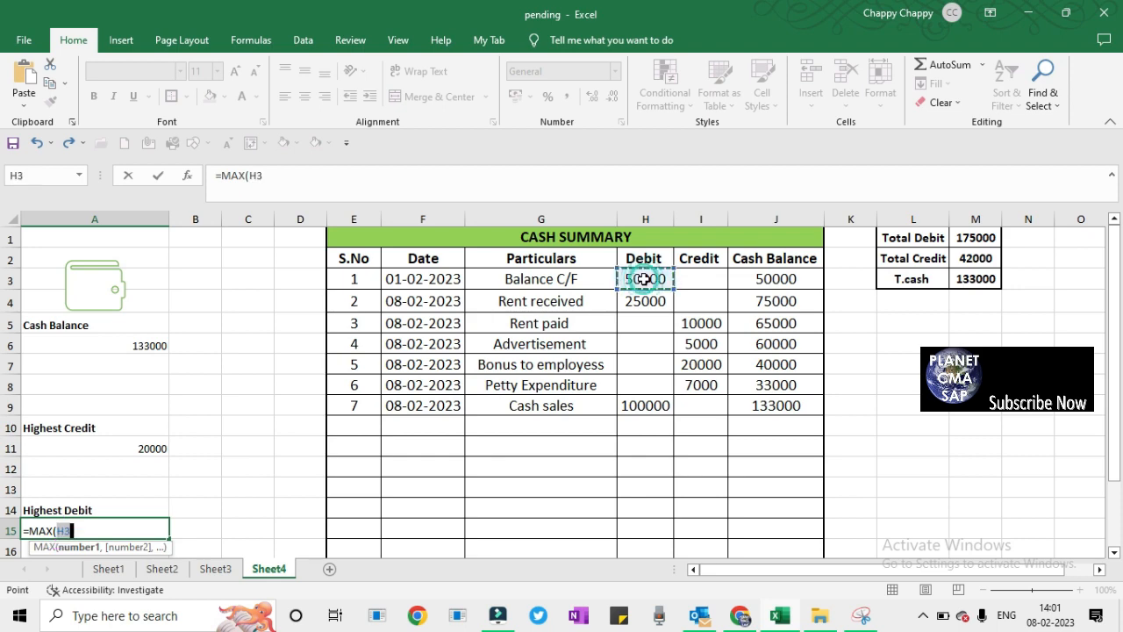
{"action": "key", "text": "ctrl+shift+Down"}
{"action": "key", "text": "ctrl+shift+Down"}
{"action": "key", "text": "ctrl+shift+Down"}
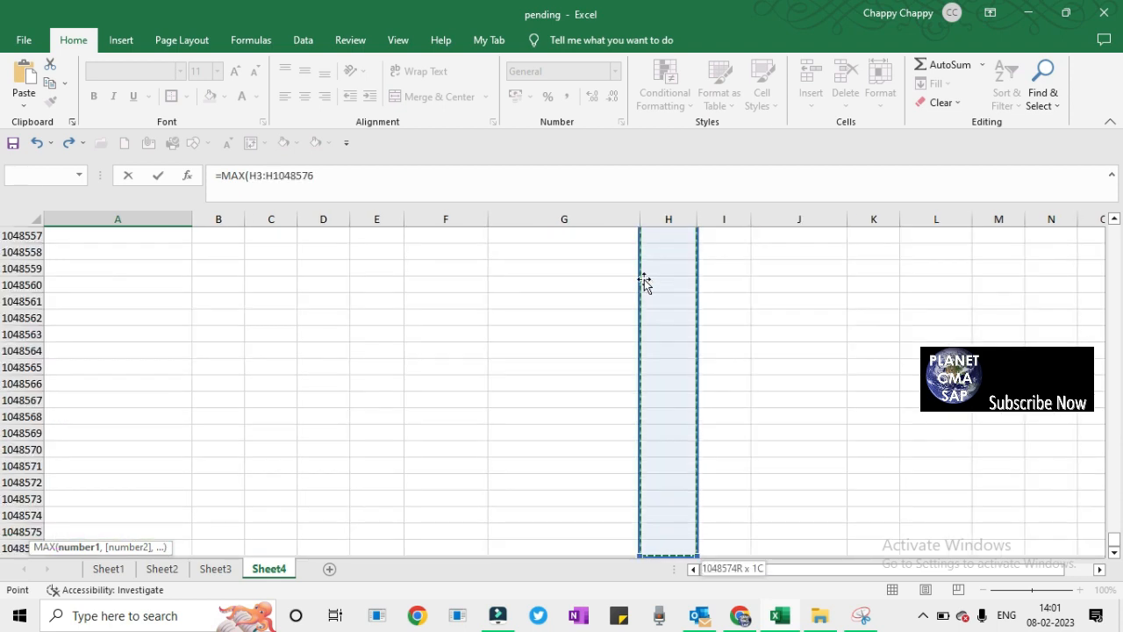
{"action": "type", "text": ")"}
{"action": "key", "text": "Return"}
Centre the labels and values in A5:A15 both vertically and horizontally.
{"action": "key", "text": "Up"}
{"action": "key", "text": "Up"}
{"action": "key", "text": "Up"}
{"action": "key", "text": "Up"}
{"action": "key", "text": "Up"}
{"action": "key", "text": "Up"}
{"action": "key", "text": "Up"}
{"action": "key", "text": "Up"}
{"action": "key", "text": "Up"}
{"action": "key", "text": "Up"}
{"action": "key", "text": "Up"}
{"action": "key", "text": "Up"}
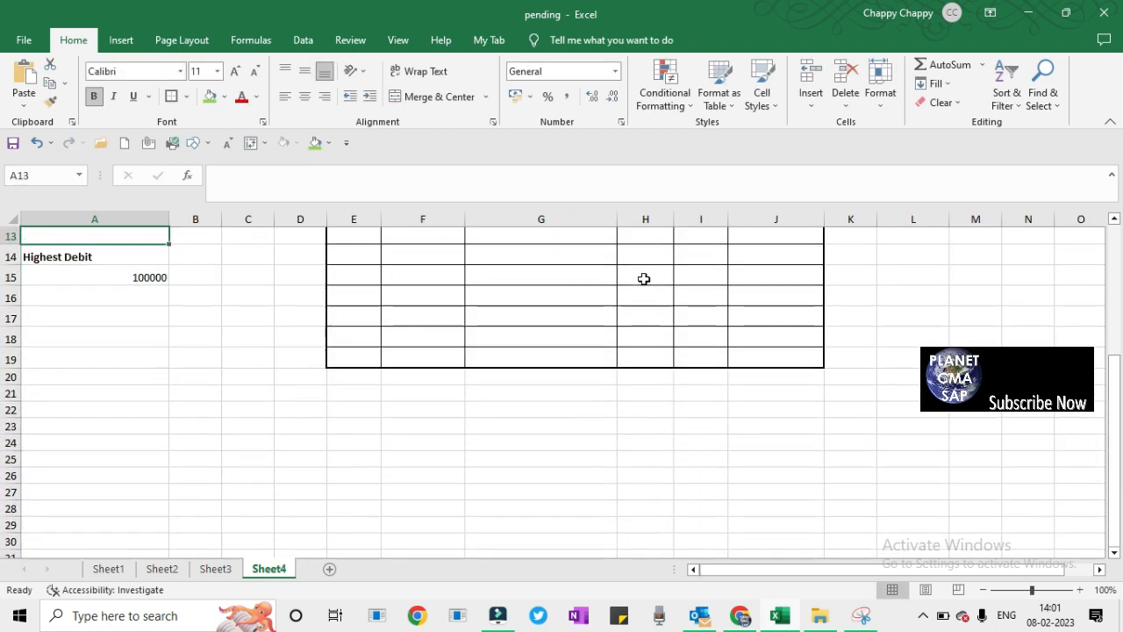
{"action": "key", "text": "Down"}
{"action": "key", "text": "Down"}
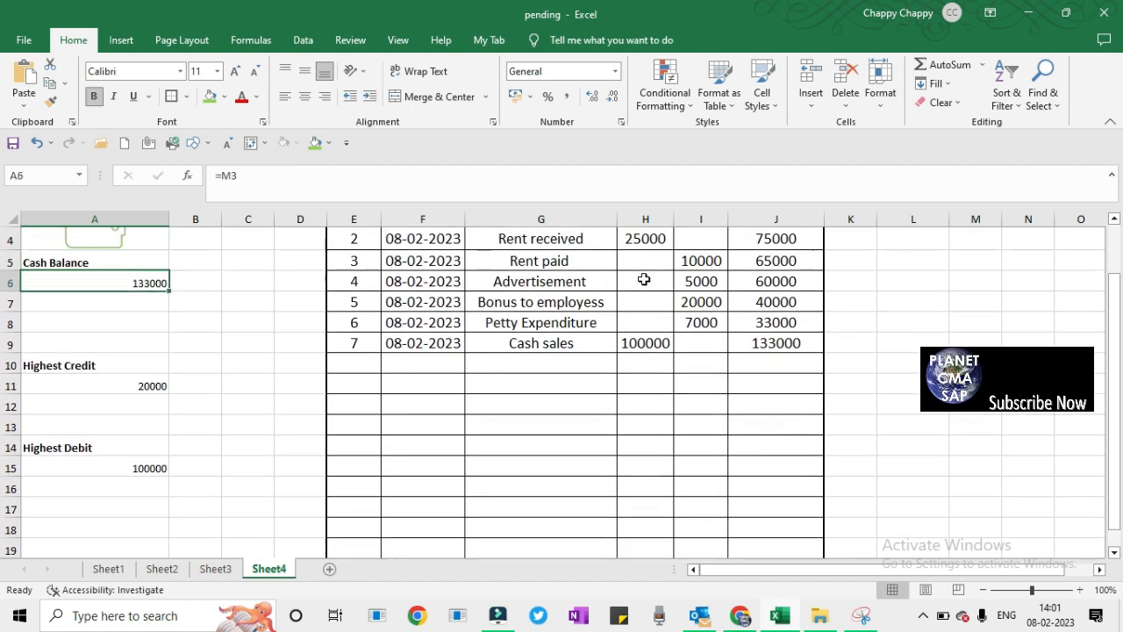
{"action": "key", "text": "Up"}
{"action": "key", "text": "shift+Down"}
{"action": "key", "text": "shift+Down"}
{"action": "key", "text": "shift+Down"}
{"action": "key", "text": "shift+Down"}
{"action": "key", "text": "shift+Down"}
{"action": "key", "text": "shift+Down"}
{"action": "key", "text": "shift+Down"}
{"action": "key", "text": "shift+Down"}
{"action": "key", "text": "shift+Down"}
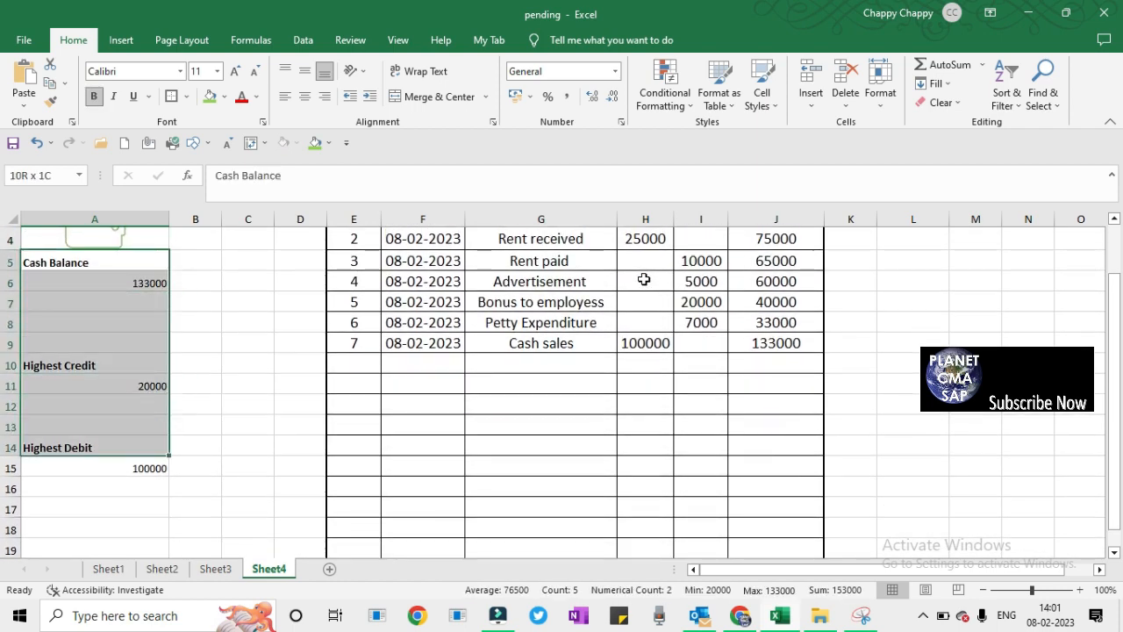
{"action": "key", "text": "shift+Down"}
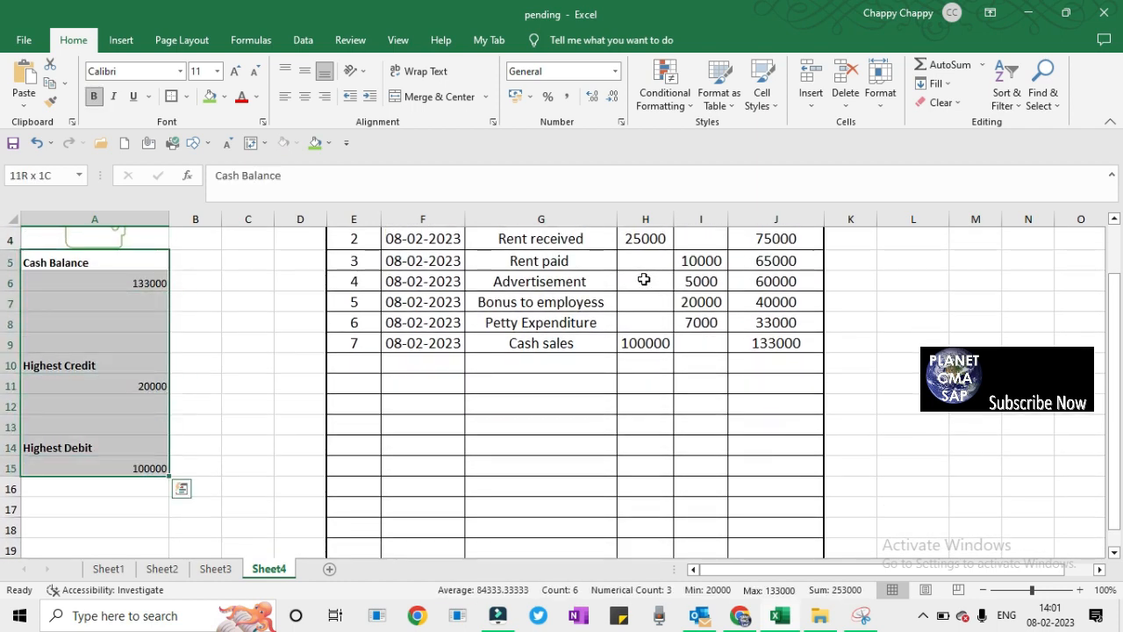
{"action": "left_click", "coordinate": [304, 72]}
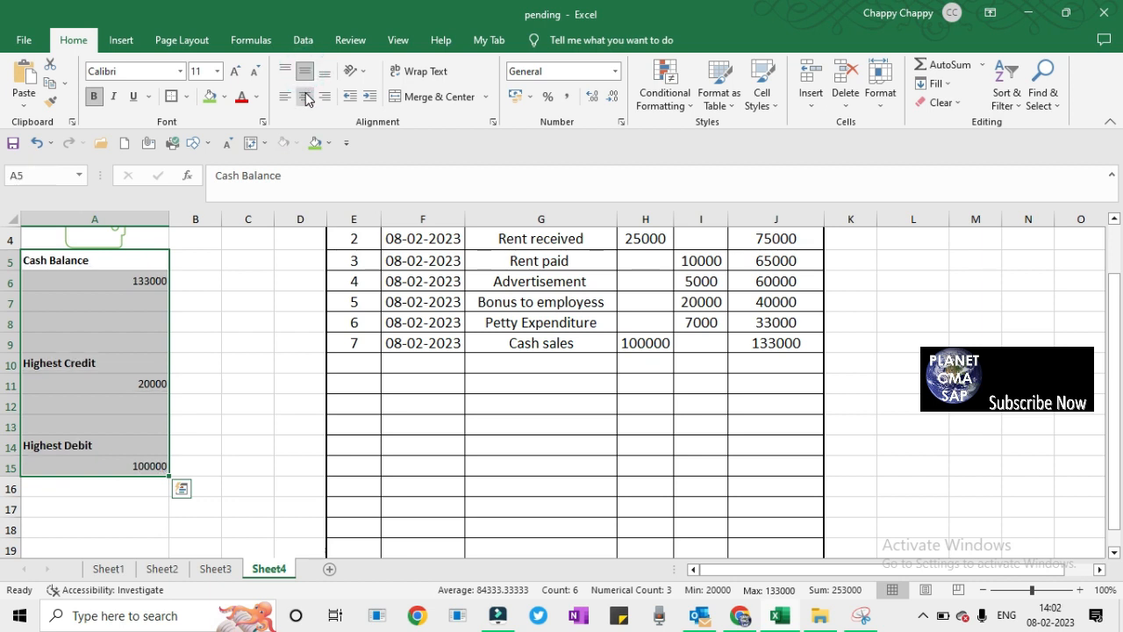
{"action": "left_click", "coordinate": [305, 97]}
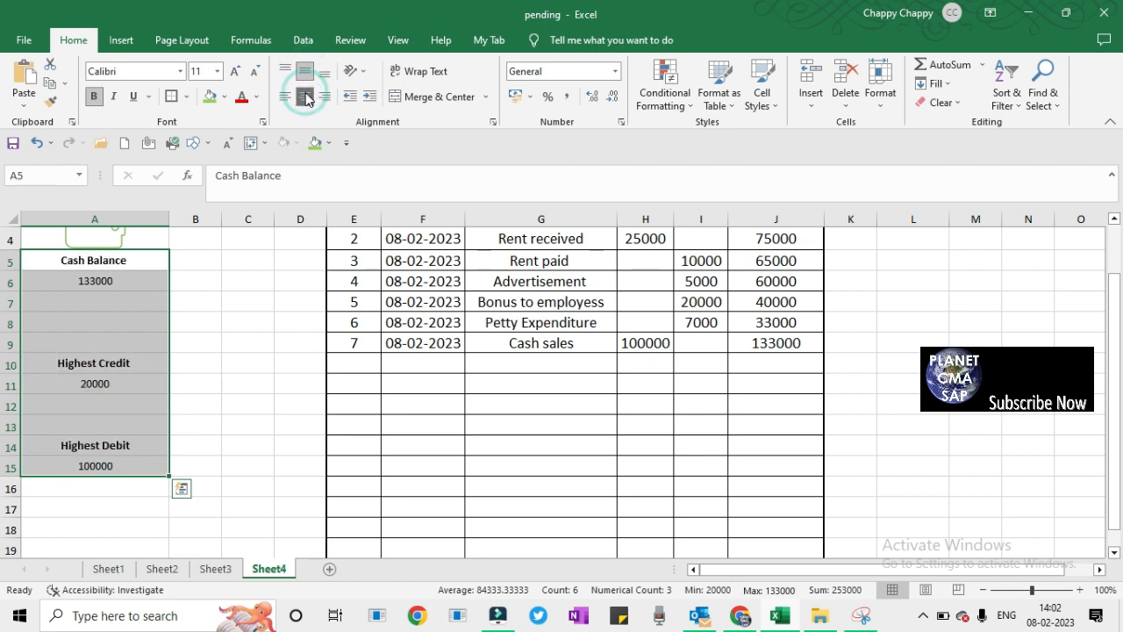
Increase the font size of A5:A15 to 16 and make all of its labels and values bold.
{"action": "left_click", "coordinate": [236, 72]}
{"action": "left_click", "coordinate": [235, 72]}
{"action": "left_click", "coordinate": [235, 72]}
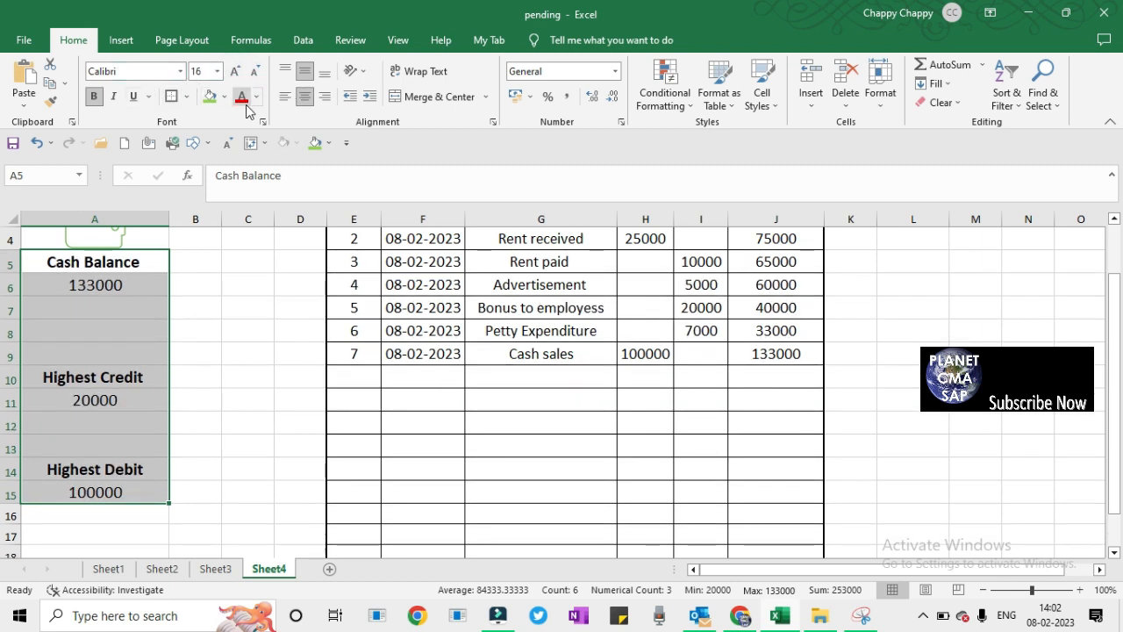
{"action": "key", "text": "ctrl+b"}
{"action": "key", "text": "ctrl+b"}
{"action": "key", "text": "Up"}
{"action": "key", "text": "Up"}
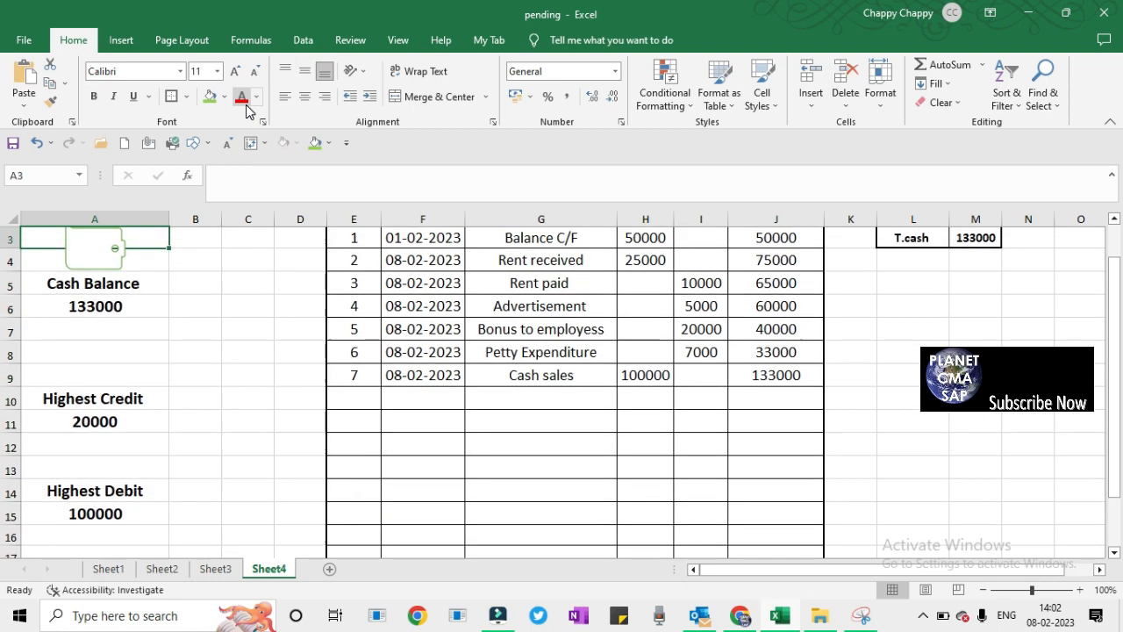
{"action": "key", "text": "Up"}
{"action": "key", "text": "Up"}
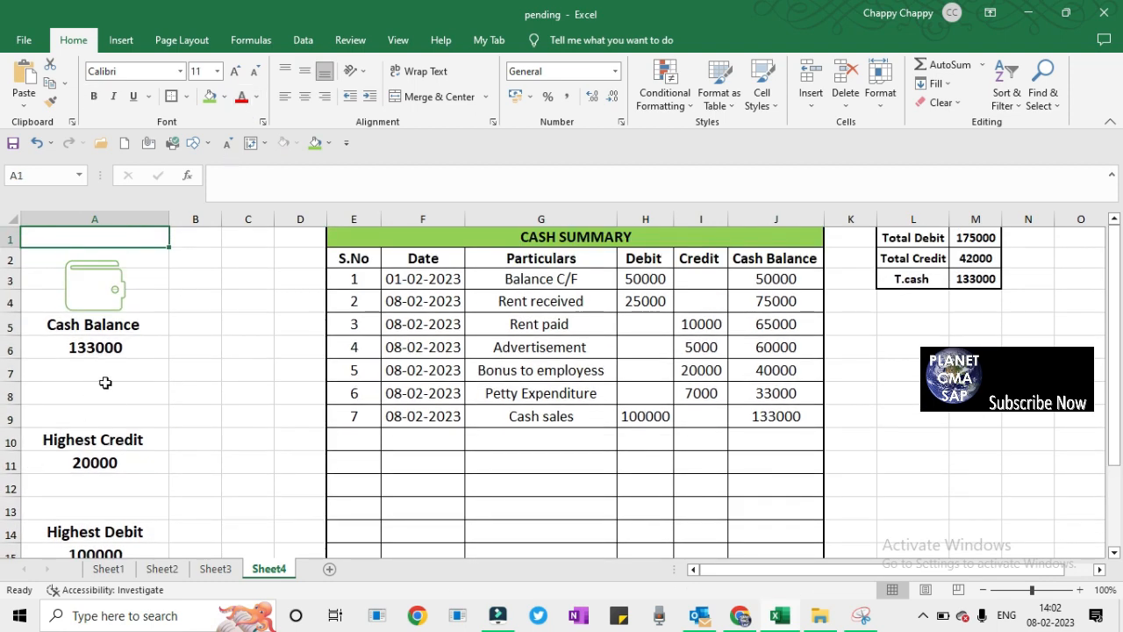
Move the Highest Credit label and its value from A10:A11 up to A8:A9.
{"action": "key", "text": "Down"}
{"action": "key", "text": "Down"}
{"action": "key", "text": "Down"}
{"action": "key", "text": "Down"}
{"action": "key", "text": "Down"}
{"action": "key", "text": "Down"}
{"action": "key", "text": "Down"}
{"action": "key", "text": "Down"}
{"action": "key", "text": "Down"}
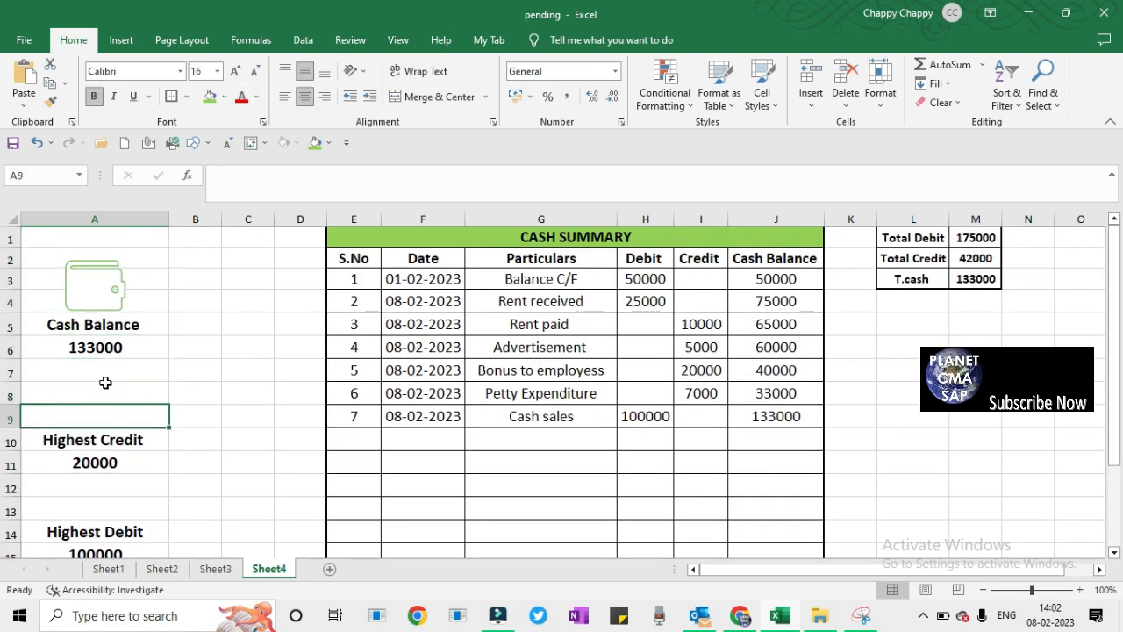
{"action": "key", "text": "shift+Down"}
{"action": "key", "text": "ctrl+x"}
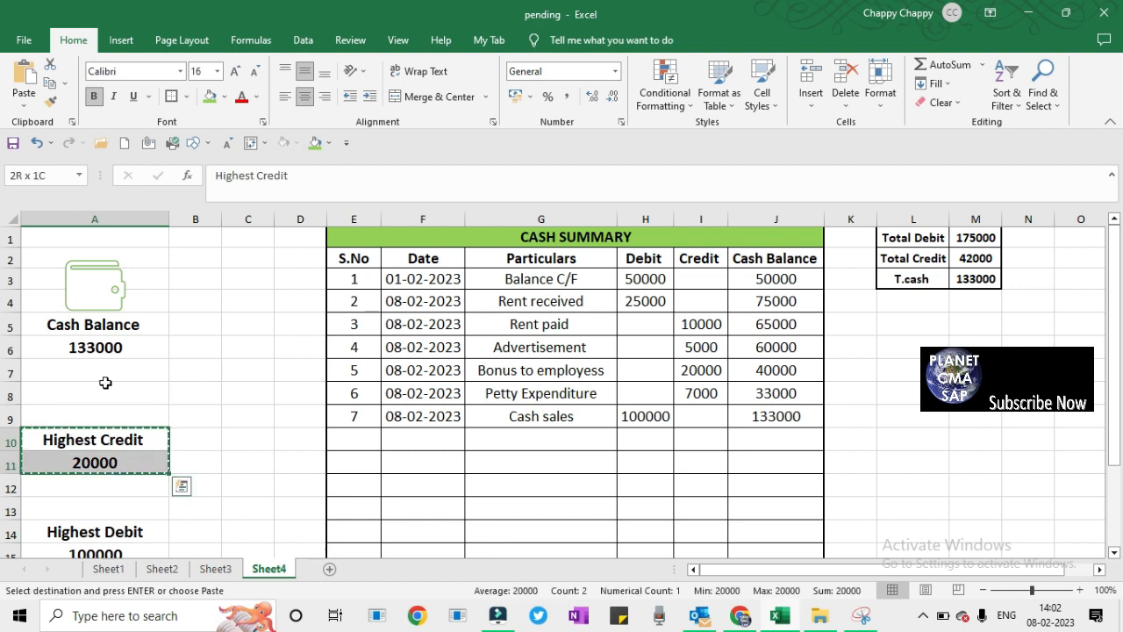
{"action": "left_click", "coordinate": [106, 386]}
{"action": "key", "text": "ctrl+v"}
Move the Highest Debit label and its value from A14:A15 up to A11:A12.
{"action": "key", "text": "Down"}
{"action": "key", "text": "Down"}
{"action": "key", "text": "Down"}
{"action": "key", "text": "Down"}
{"action": "key", "text": "Down"}
{"action": "key", "text": "Down"}
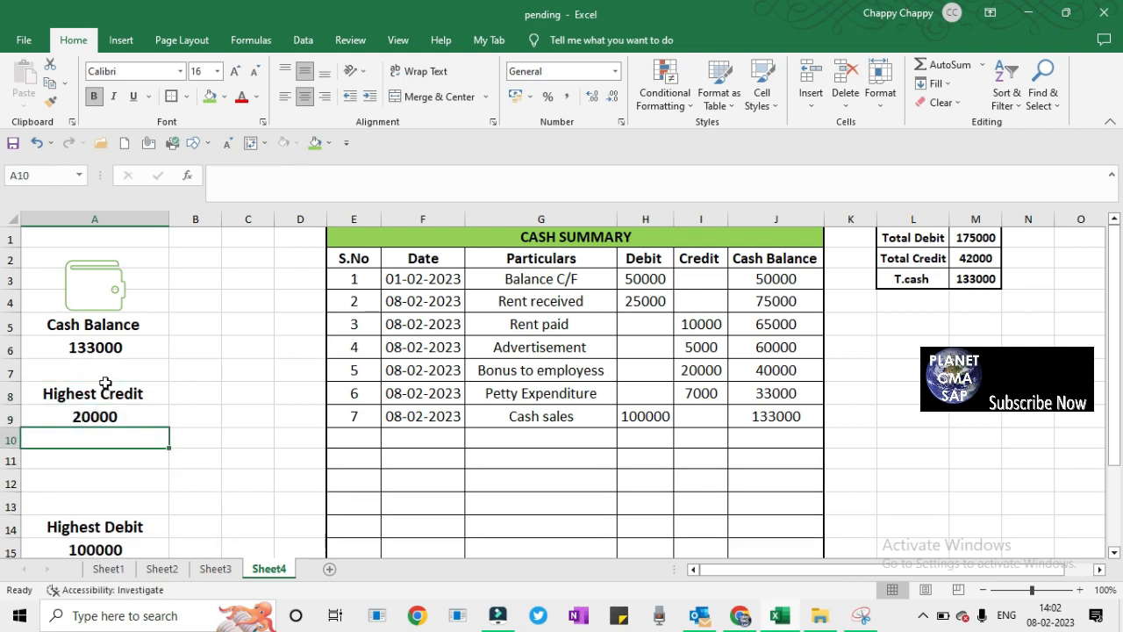
{"action": "key", "text": "shift+Down"}
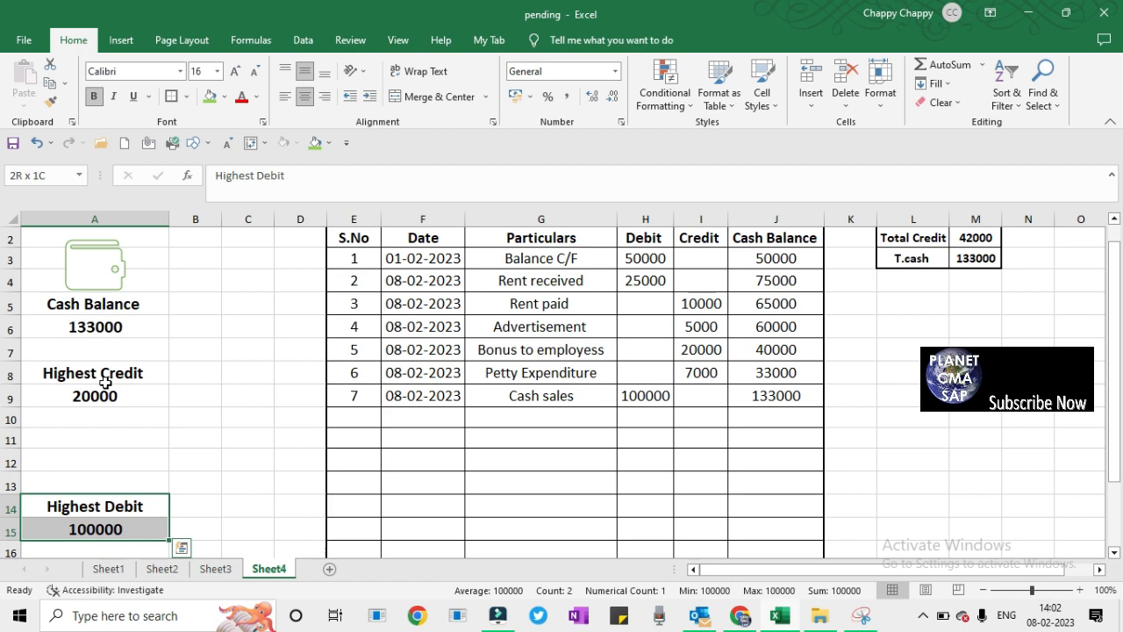
{"action": "key", "text": "ctrl+x"}
{"action": "key", "text": "Up"}
{"action": "key", "text": "Up"}
{"action": "key", "text": "Up"}
{"action": "key", "text": "Up"}
{"action": "key", "text": "Down"}
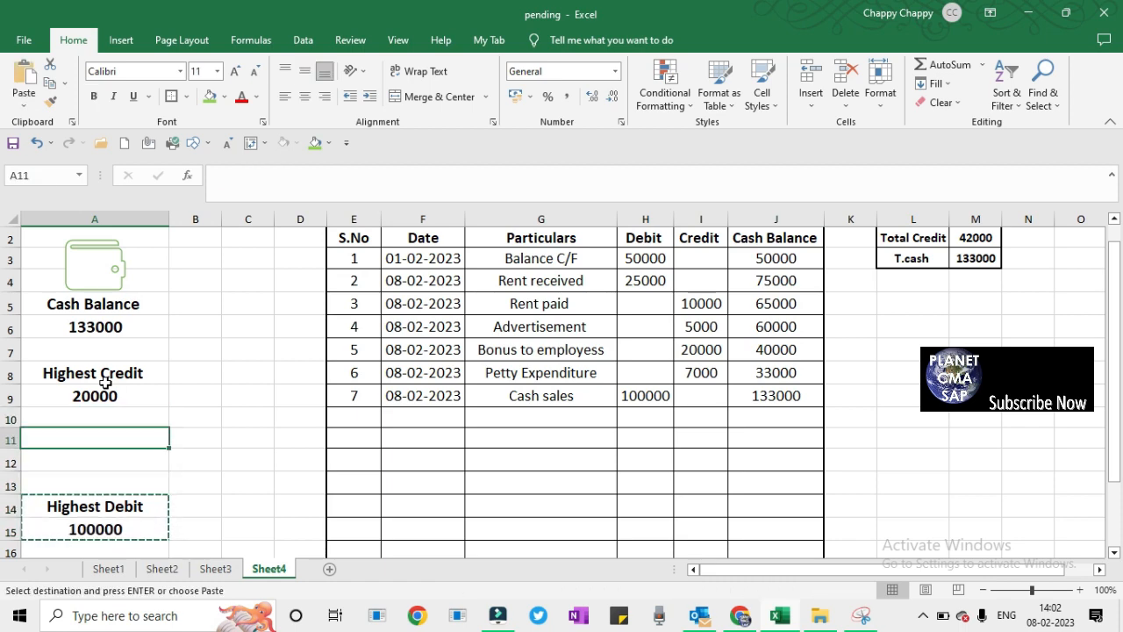
{"action": "key", "text": "ctrl+v"}
{"action": "key", "text": "Up"}
{"action": "key", "text": "ctrl+Home"}
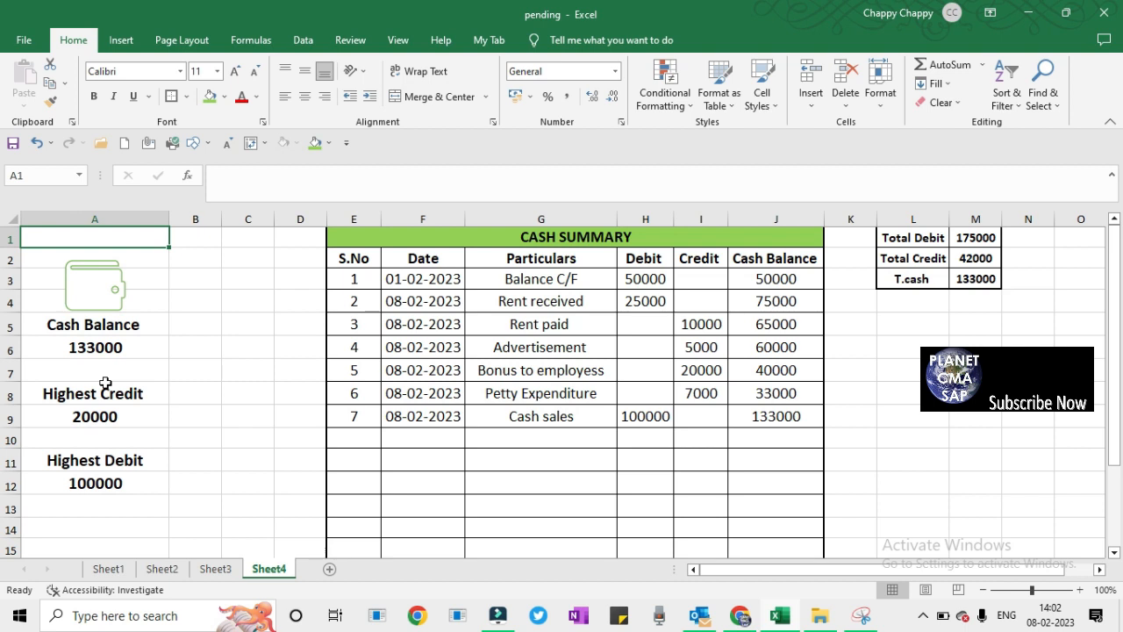
Apply a thick outside border around the Cash Balance label and value in A5:A6.
{"action": "key", "text": "Down"}
{"action": "key", "text": "Down"}
{"action": "key", "text": "Down"}
{"action": "key", "text": "Down"}
{"action": "key", "text": "Down"}
{"action": "key", "text": "Up"}
{"action": "key", "text": "Up"}
{"action": "key", "text": "Up"}
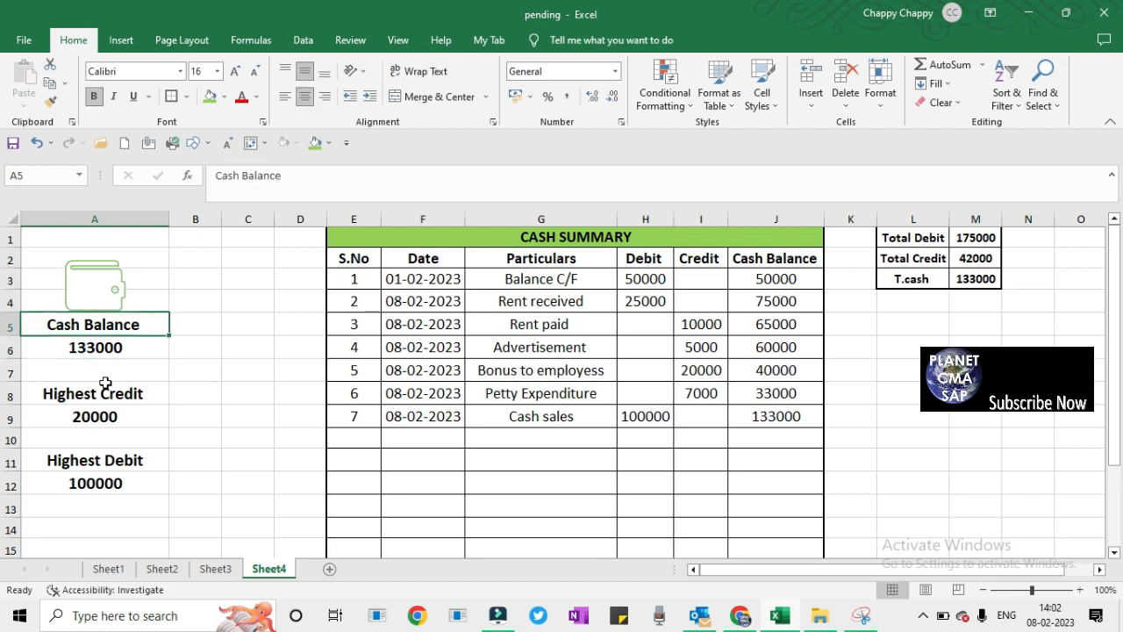
{"action": "key", "text": "Up"}
{"action": "key", "text": "Up"}
{"action": "key", "text": "Down"}
{"action": "key", "text": "Down"}
{"action": "key", "text": "Down"}
{"action": "key", "text": "Down"}
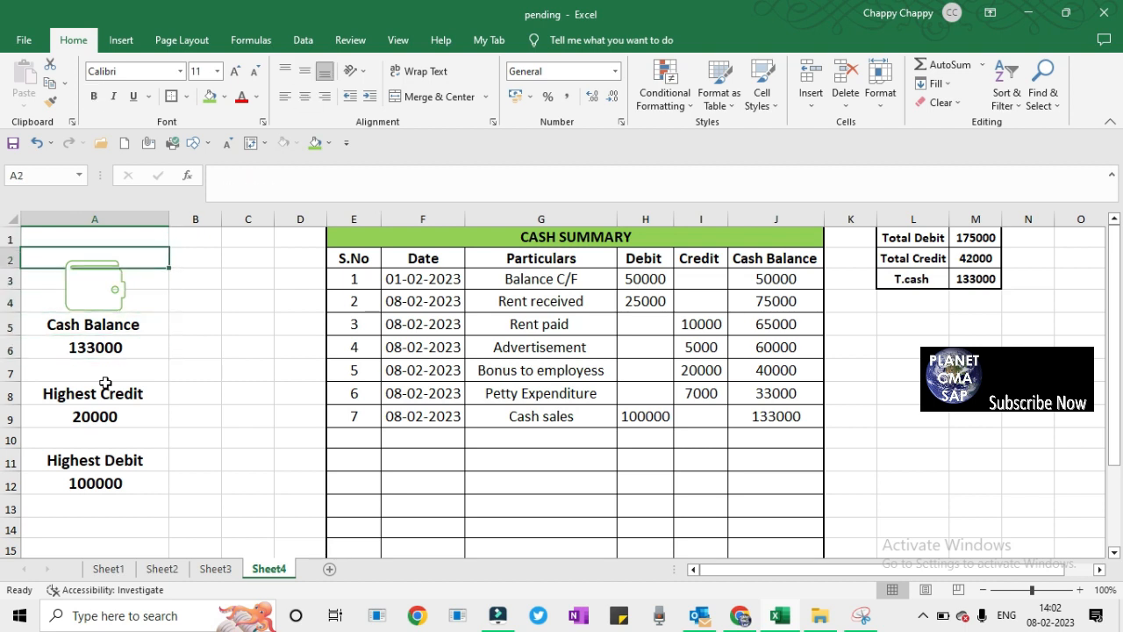
{"action": "key", "text": "shift+Down"}
{"action": "key", "text": "alt"}
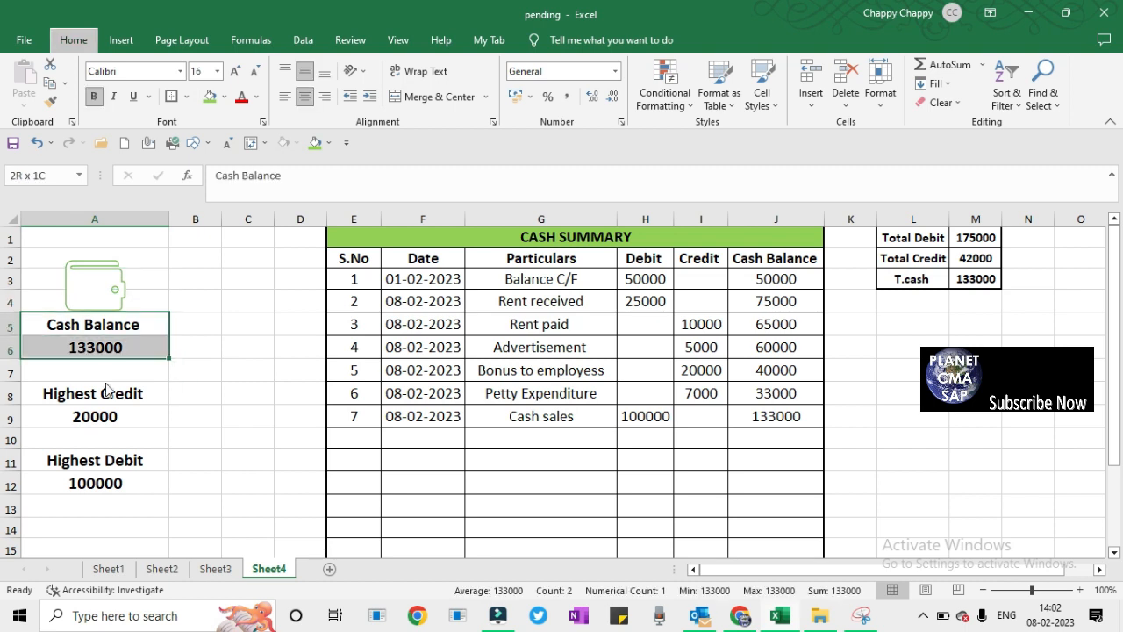
{"action": "key", "text": "h"}
{"action": "key", "text": "b"}
{"action": "key", "text": "t"}
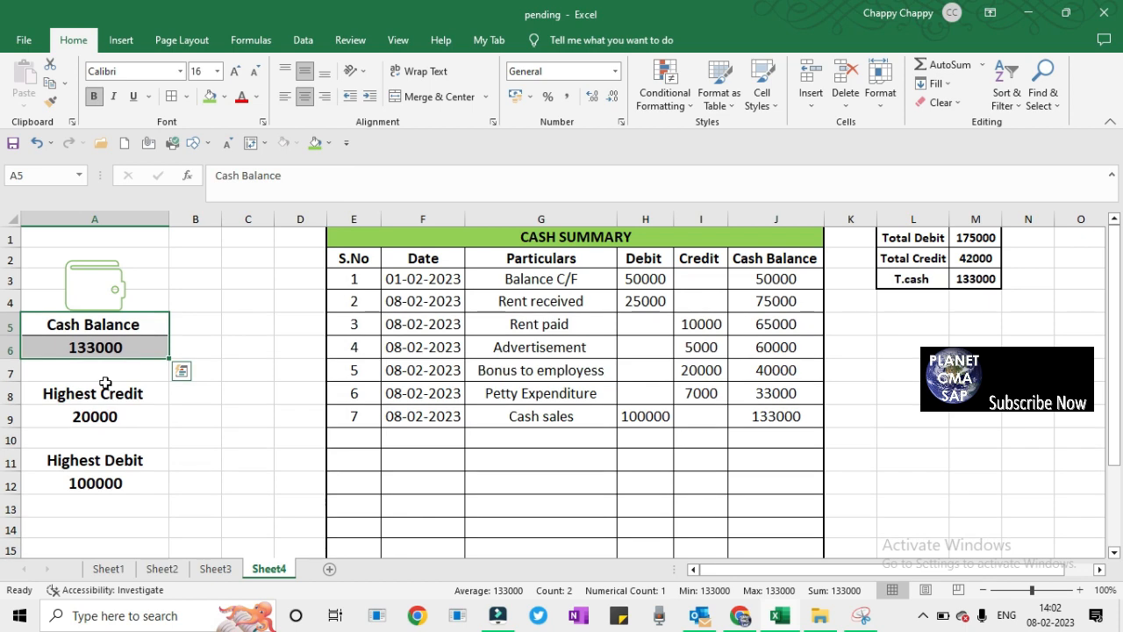
Apply a thick outside border around the Highest Credit label and value in A8:A9.
{"action": "key", "text": "Down"}
{"action": "key", "text": "Down"}
{"action": "key", "text": "Down"}
{"action": "key", "text": "Down"}
{"action": "key", "text": "Down"}
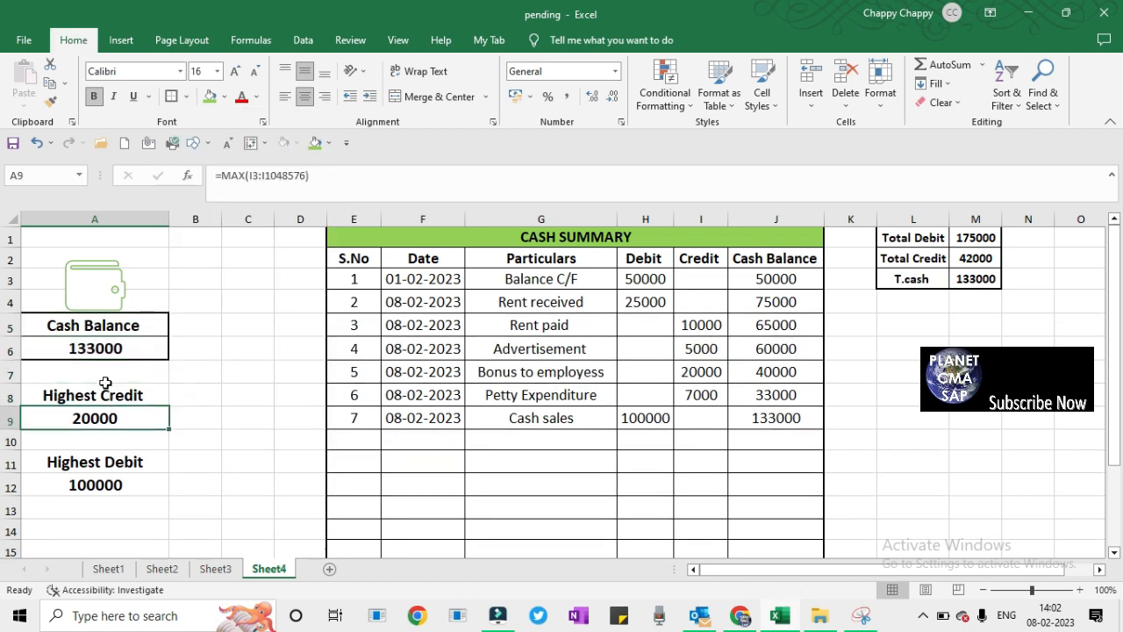
{"action": "key", "text": "Up"}
{"action": "key", "text": "Up"}
{"action": "key", "text": "Up"}
{"action": "key", "text": "Down"}
{"action": "key", "text": "shift+Down"}
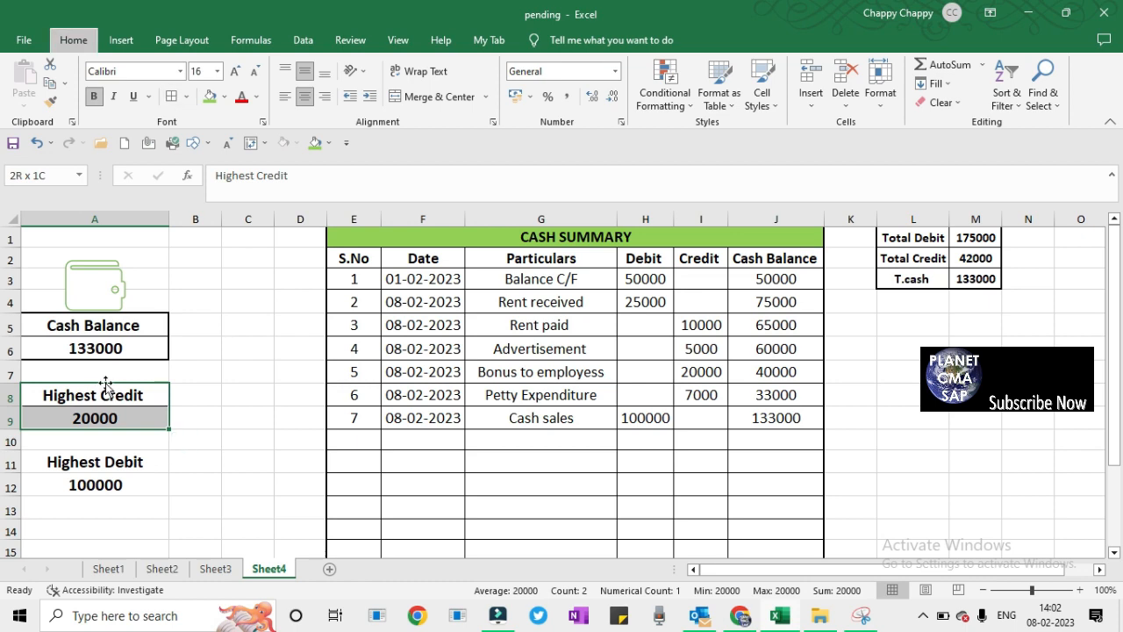
Apply a thick outside border around the Highest Debit label and value in A11:A12.
{"action": "key", "text": "Down"}
{"action": "key", "text": "Down"}
{"action": "key", "text": "Down"}
{"action": "key", "text": "shift+Down"}
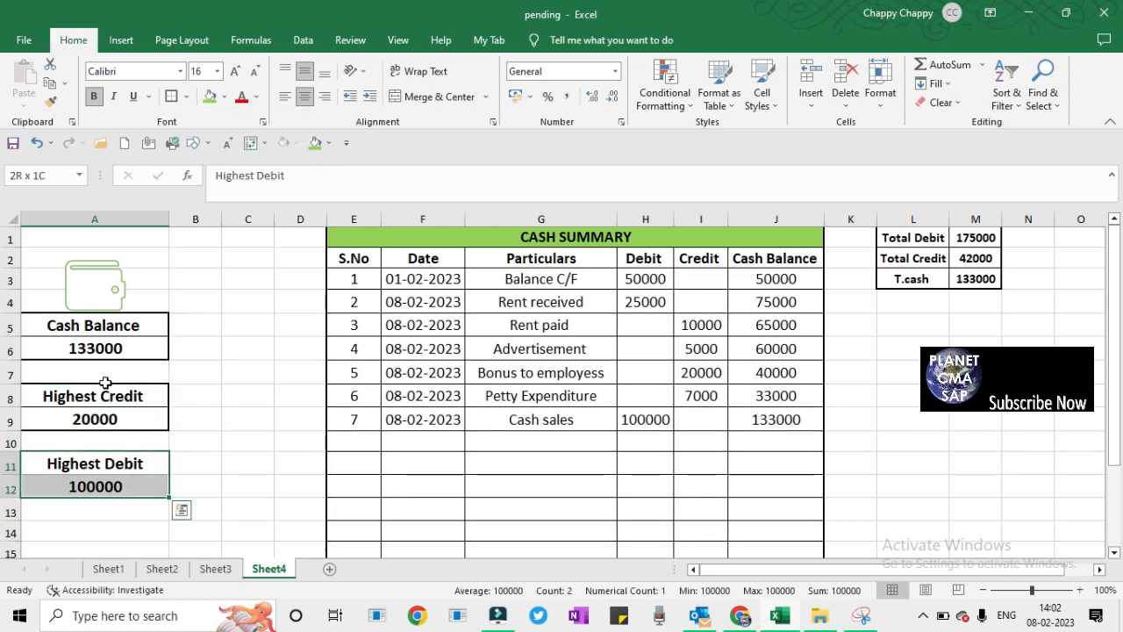
{"action": "key", "text": "alt+h"}
{"action": "key", "text": "b"}
{"action": "key", "text": "s"}
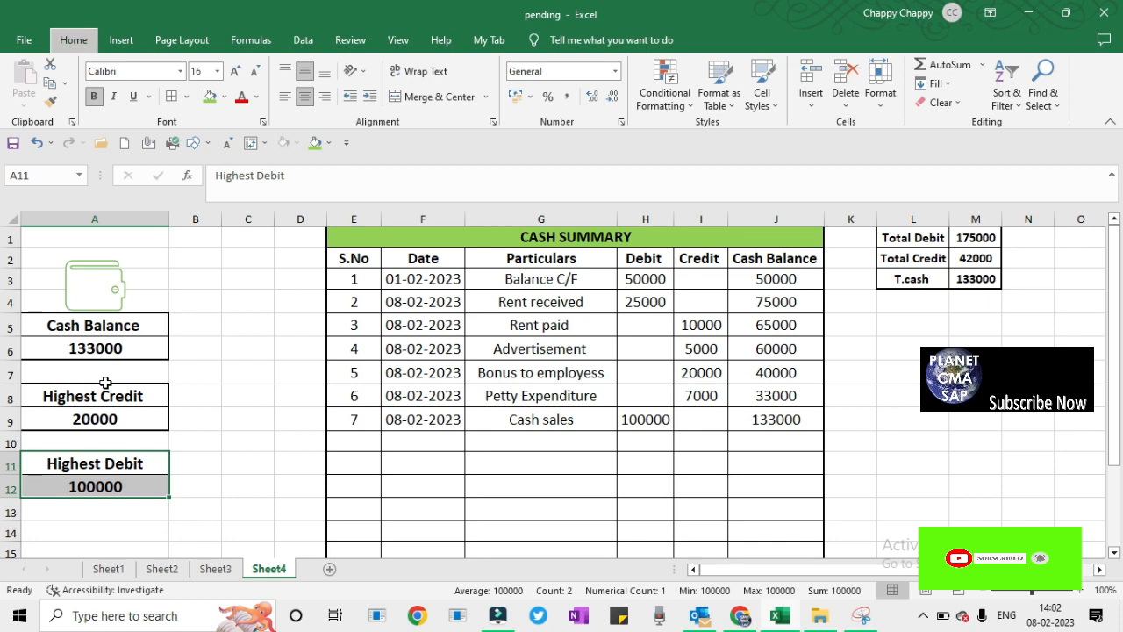
{"action": "key", "text": "h"}
{"action": "key", "text": "b"}
{"action": "key", "text": "t"}
{"action": "key", "text": "Down"}
{"action": "key", "text": "Down"}
{"action": "key", "text": "Down"}
{"action": "key", "text": "Down"}
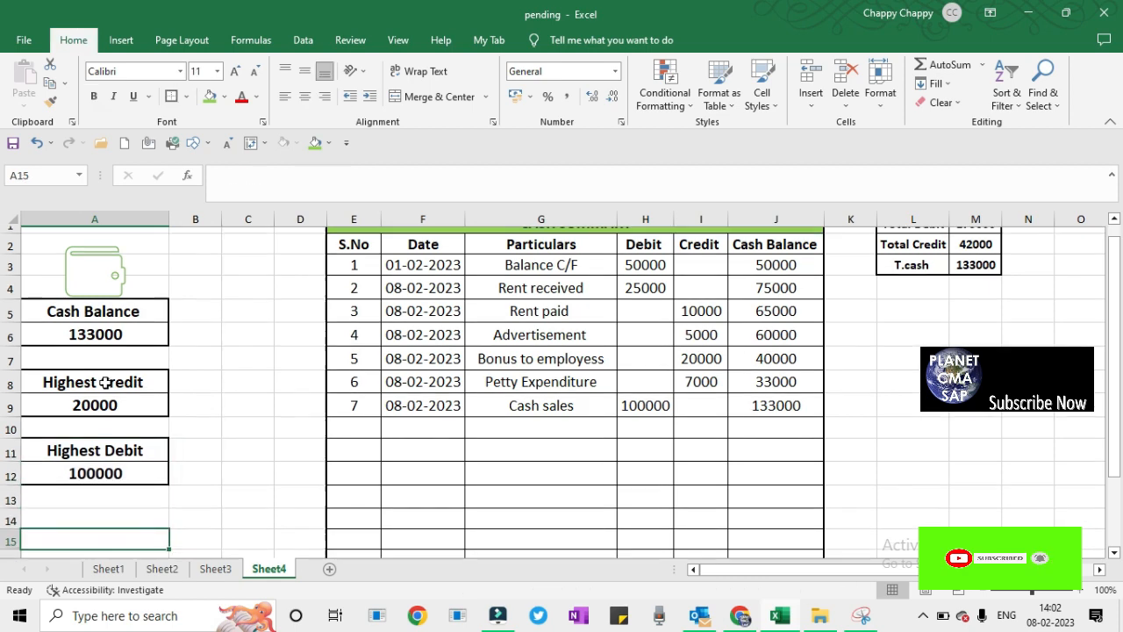
Set the font colour of the Cash Balance and Highest Debit labels in A5 and A11 to standard green.
{"action": "key", "text": "Up"}
{"action": "key", "text": "Up"}
{"action": "key", "text": "Up"}
{"action": "key", "text": "Up"}
{"action": "key", "text": "Up"}
{"action": "key", "text": "Up"}
{"action": "key", "text": "Up"}
{"action": "key", "text": "Up"}
{"action": "key", "text": "Up"}
{"action": "key", "text": "Up"}
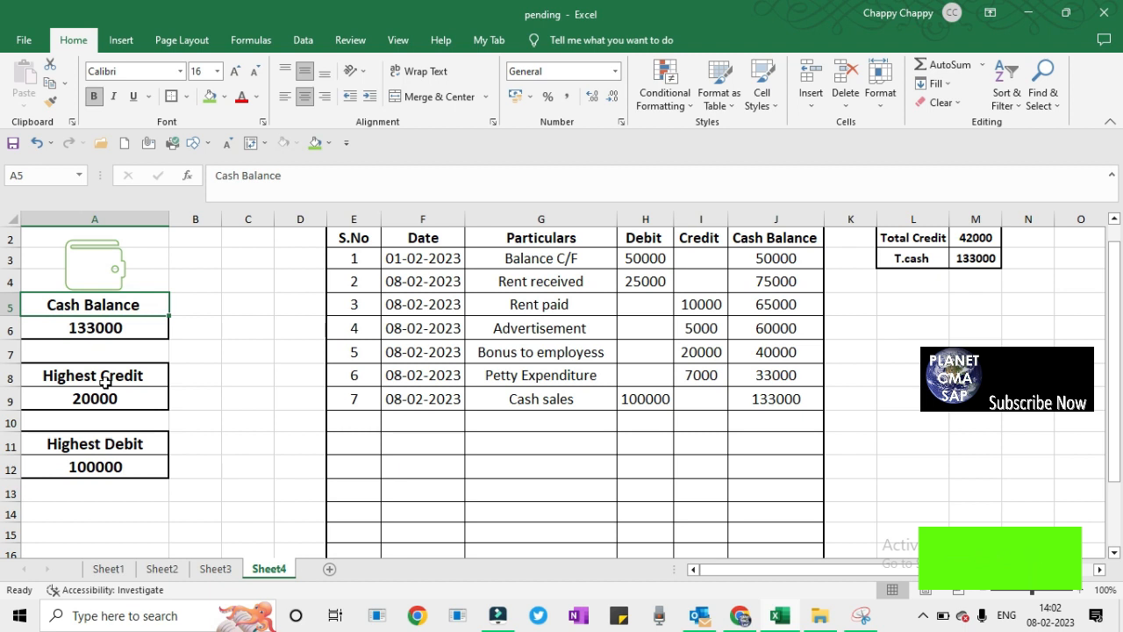
{"action": "left_click", "coordinate": [120, 375], "text": "ctrl"}
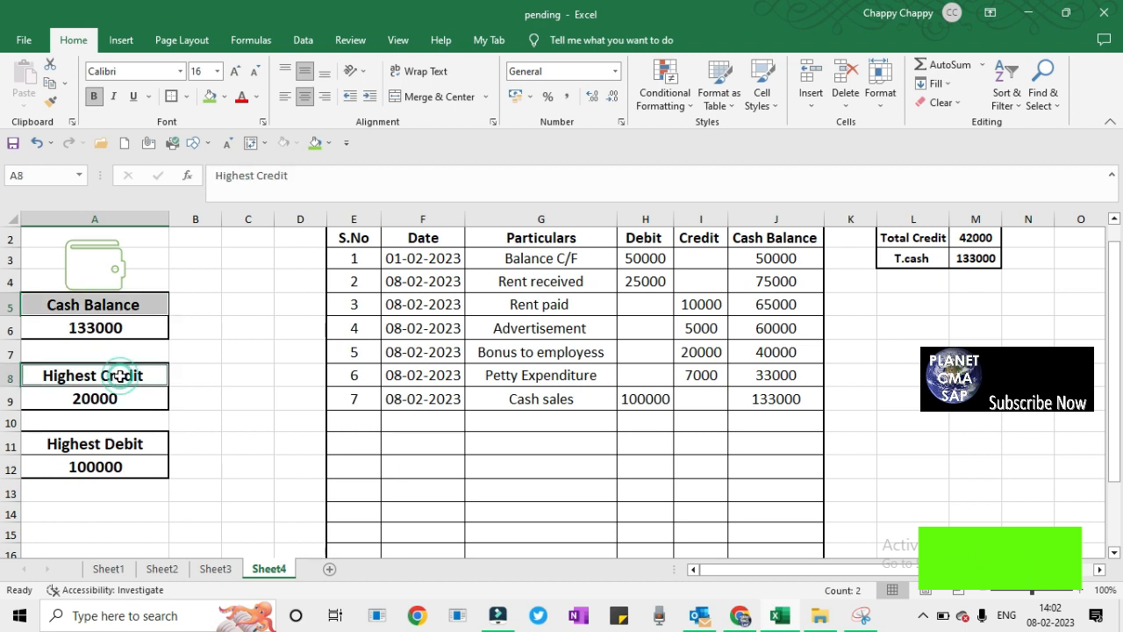
{"action": "left_click", "coordinate": [100, 445]}
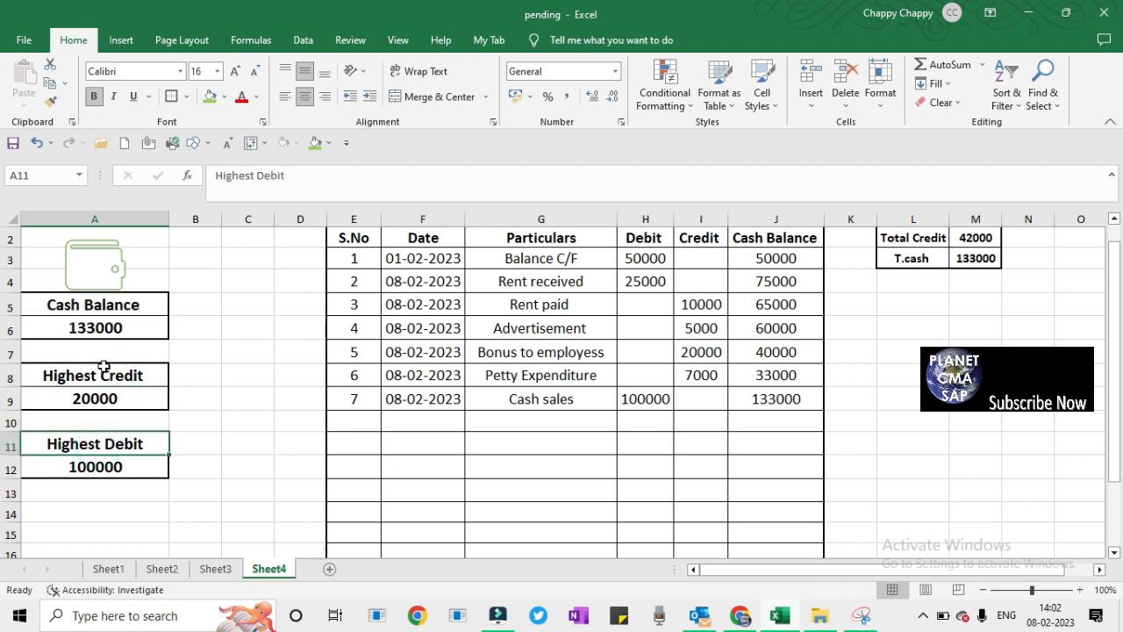
{"action": "left_click", "coordinate": [100, 314]}
{"action": "left_click", "coordinate": [79, 443], "text": "ctrl"}
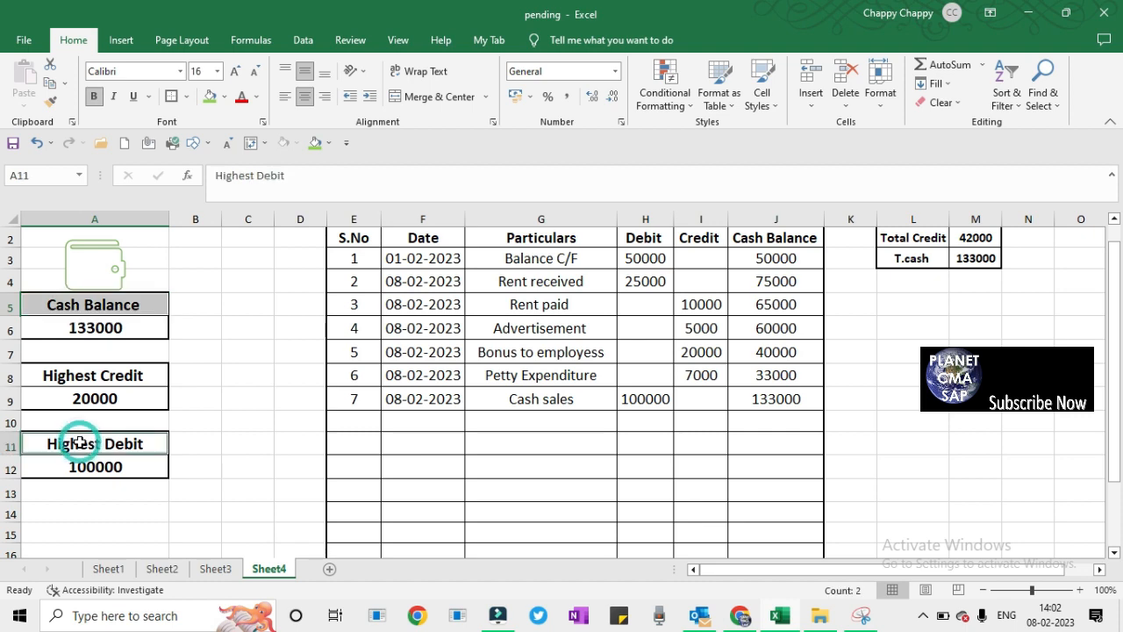
{"action": "left_click", "coordinate": [254, 98]}
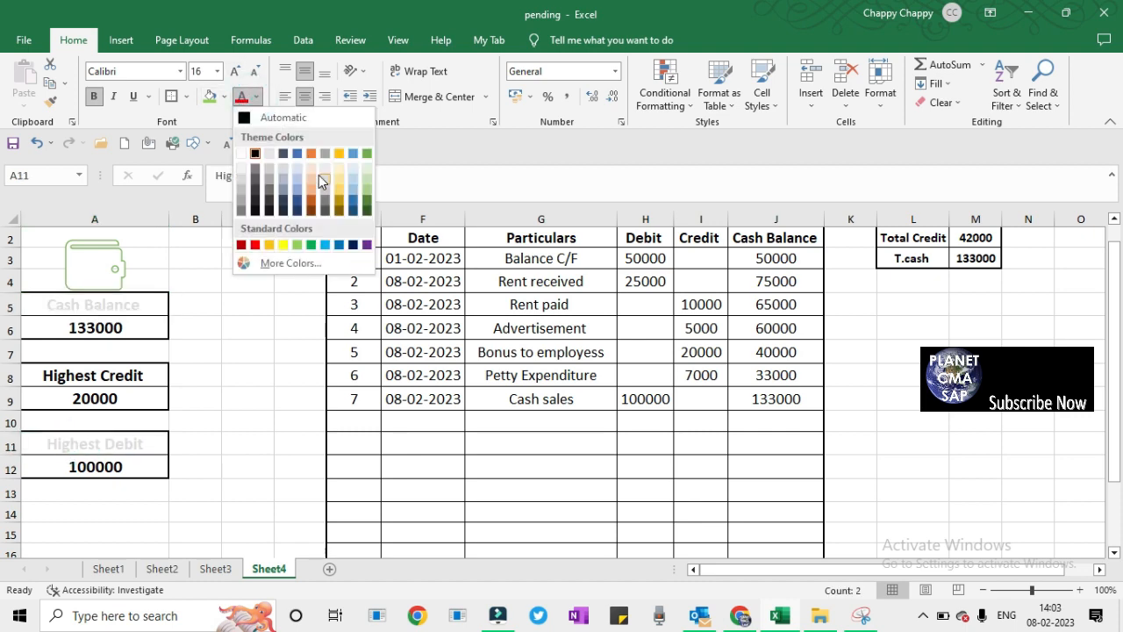
{"action": "left_click", "coordinate": [314, 242]}
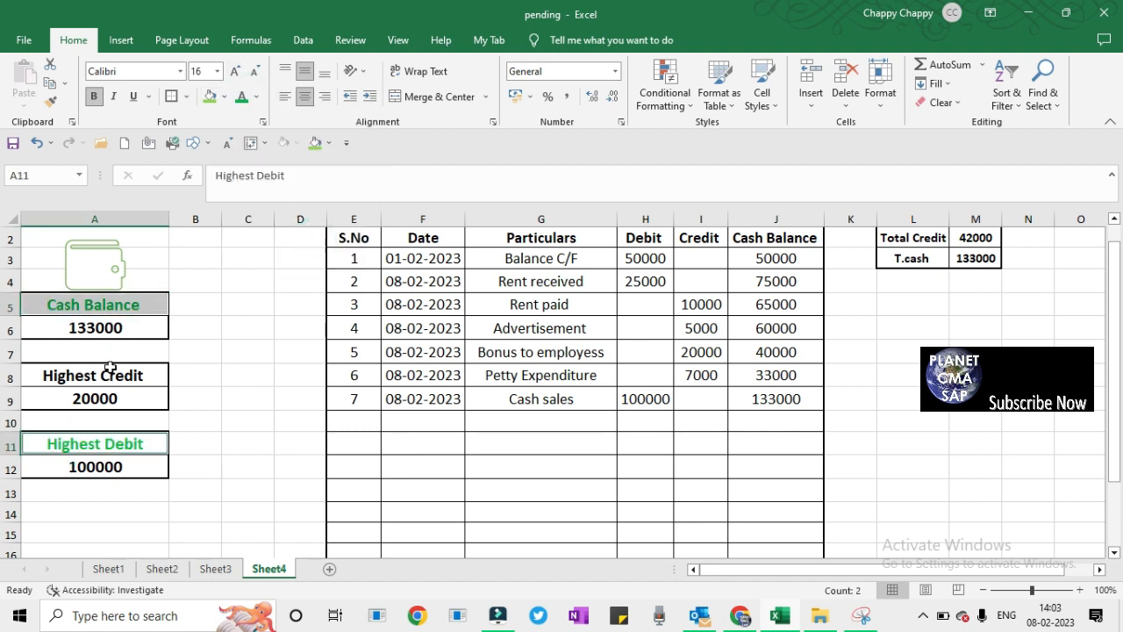
Set the font colour of the Highest Credit label in A8 to standard red.
{"action": "left_click", "coordinate": [97, 326]}
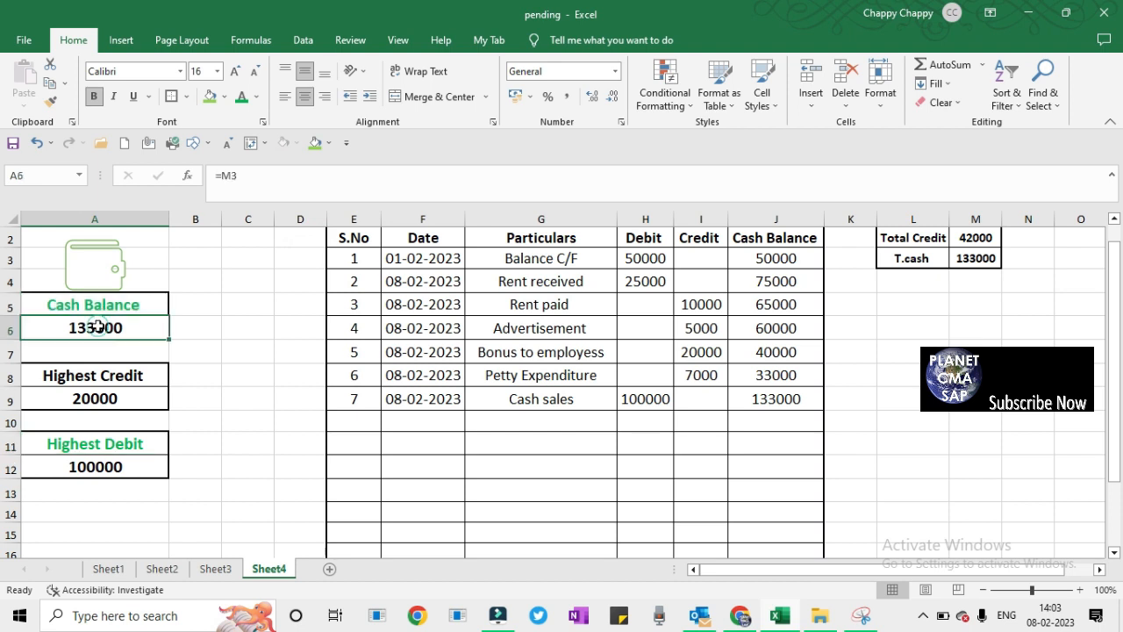
{"action": "left_click", "coordinate": [93, 378]}
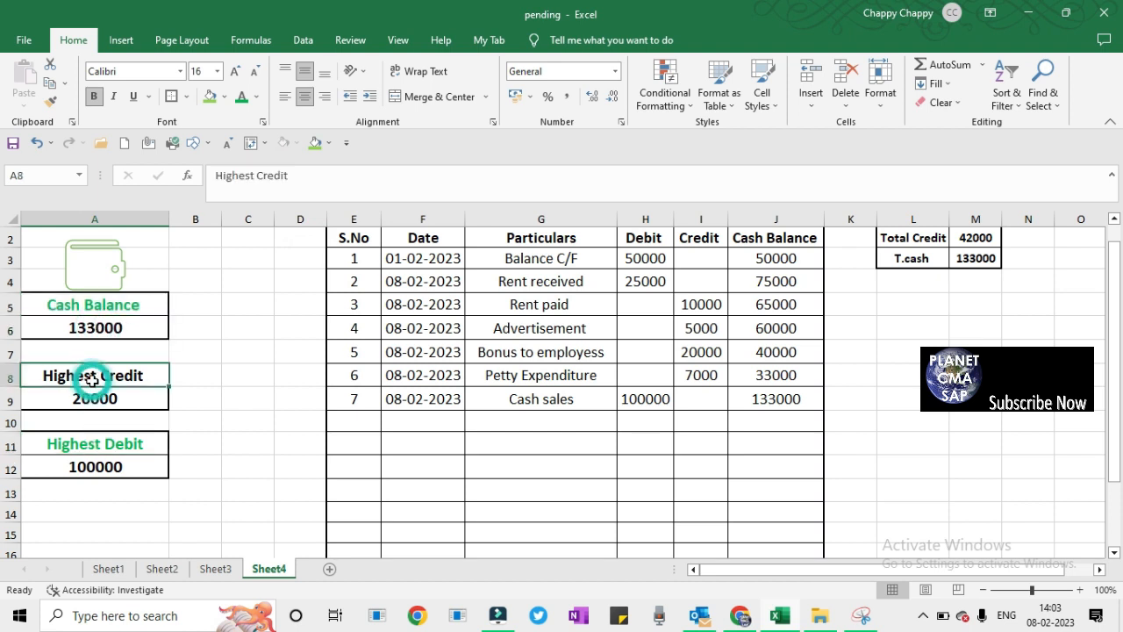
{"action": "left_click", "coordinate": [257, 99]}
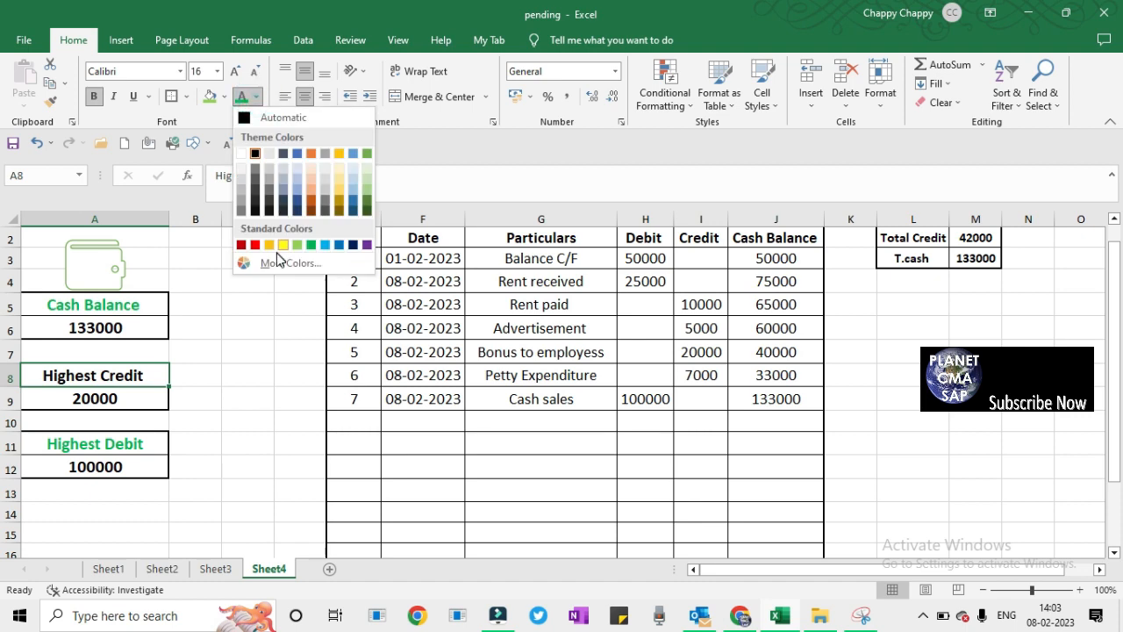
{"action": "left_click", "coordinate": [254, 245]}
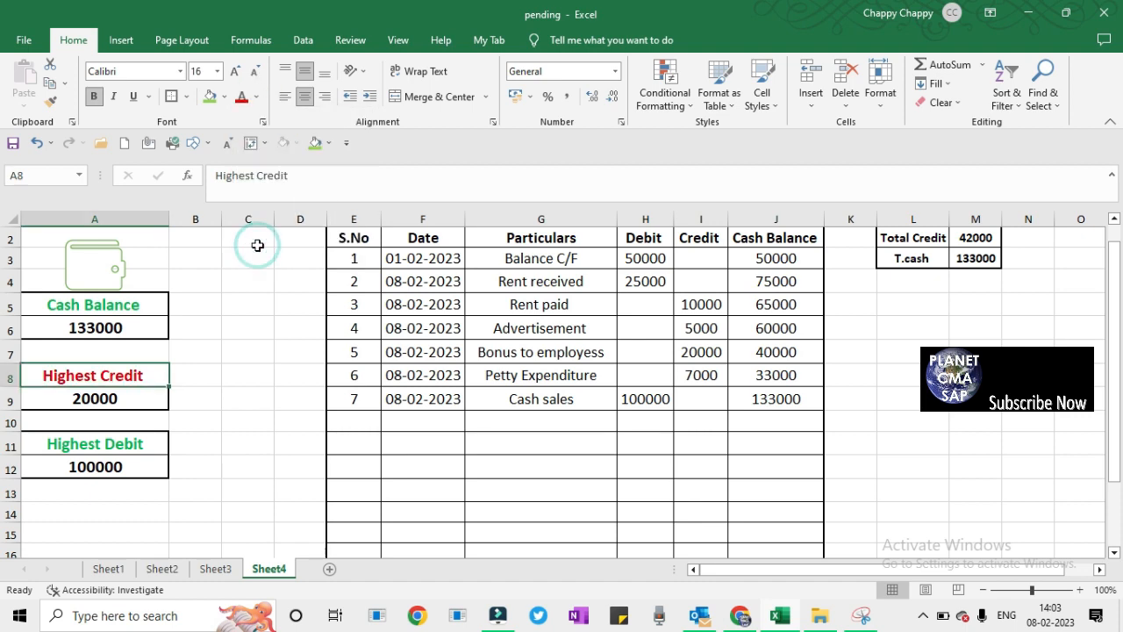
{"action": "left_click", "coordinate": [242, 351]}
Fill the wallet icon above the Cash Balance label with standard light green.
{"action": "left_click", "coordinate": [104, 257]}
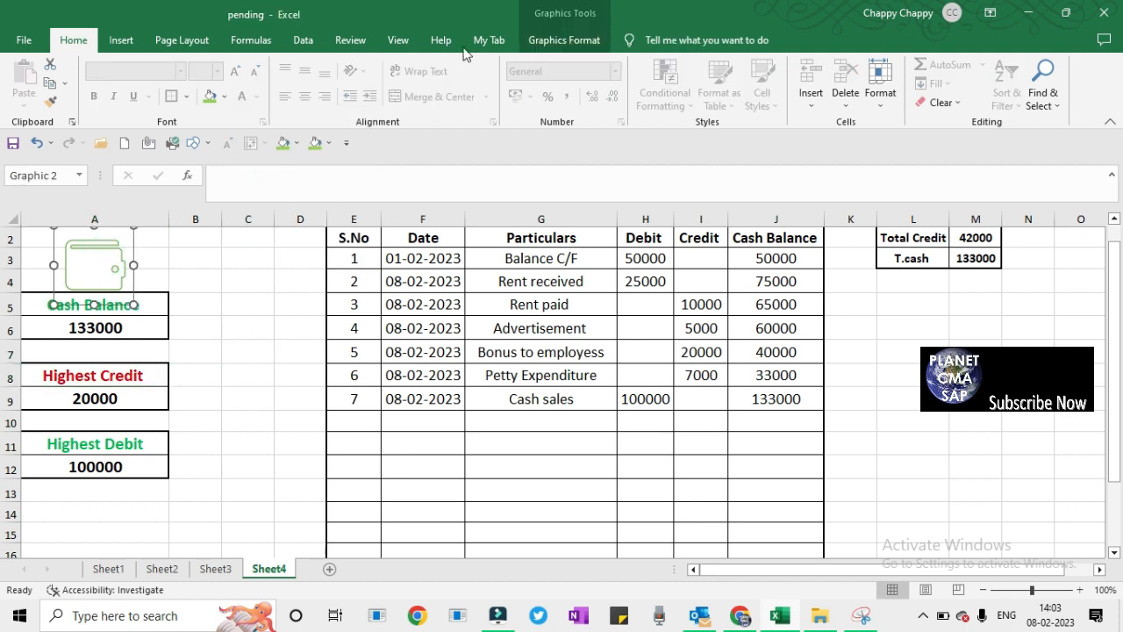
{"action": "left_click", "coordinate": [566, 41]}
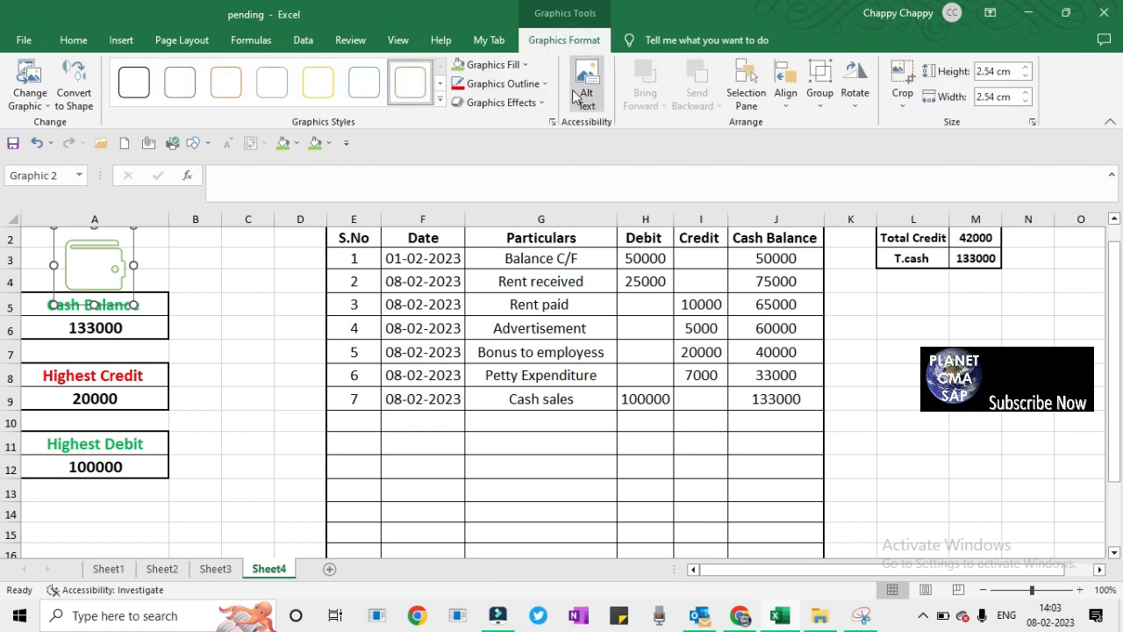
{"action": "left_click", "coordinate": [512, 66]}
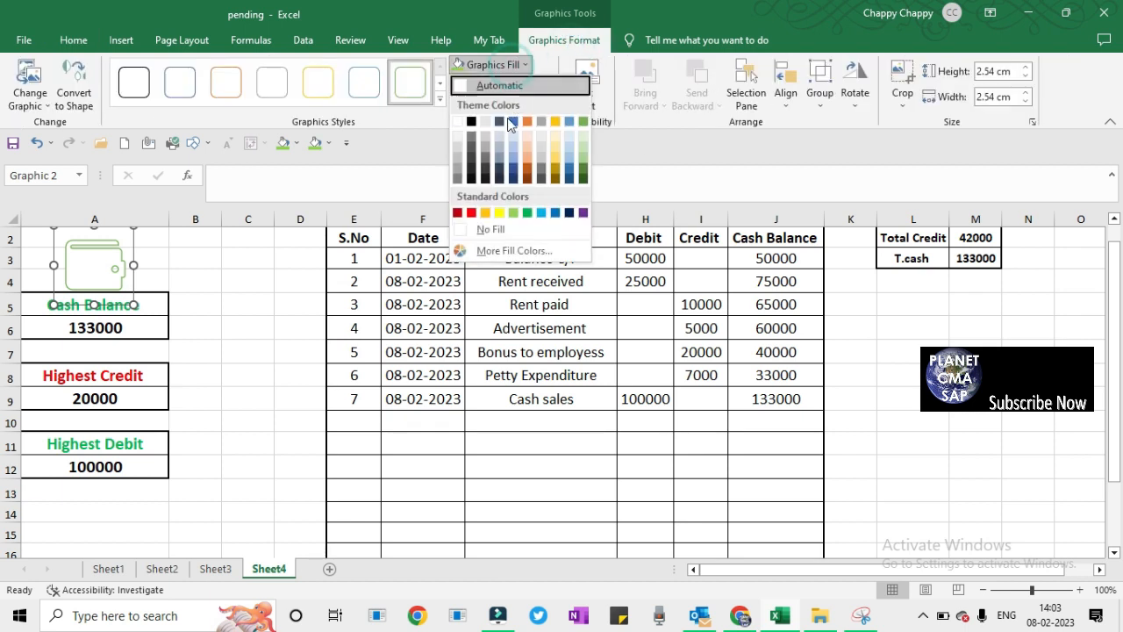
{"action": "left_click", "coordinate": [516, 213]}
{"action": "left_click", "coordinate": [220, 255]}
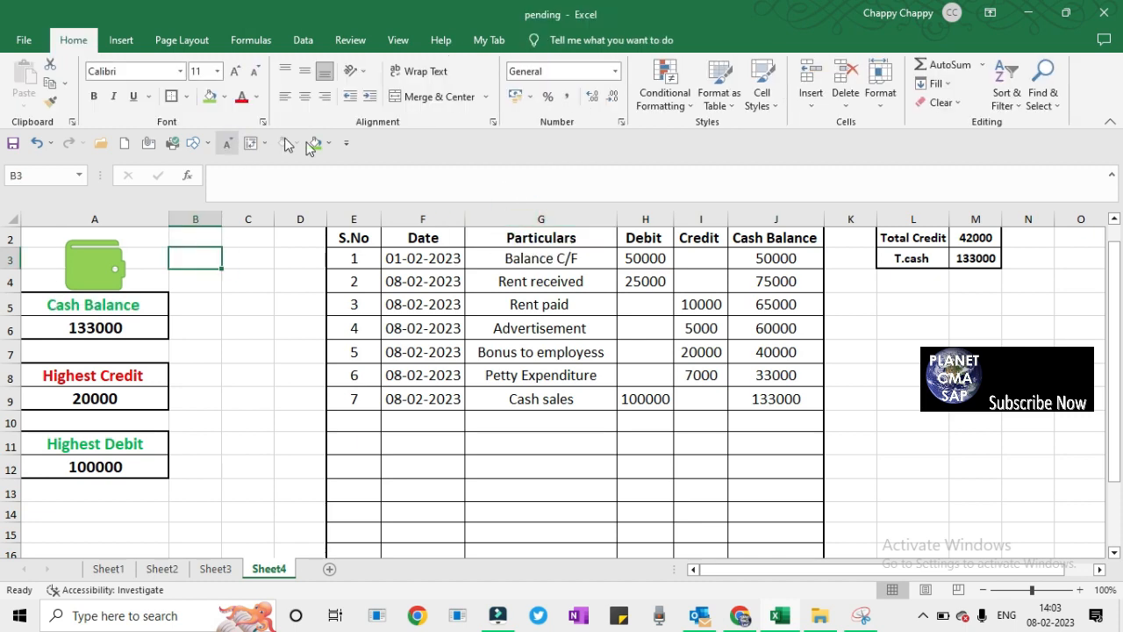
Apply the black-outline preset style to the wallet icon, and recolour it with a red outline and light green fill.
{"action": "left_click", "coordinate": [101, 254]}
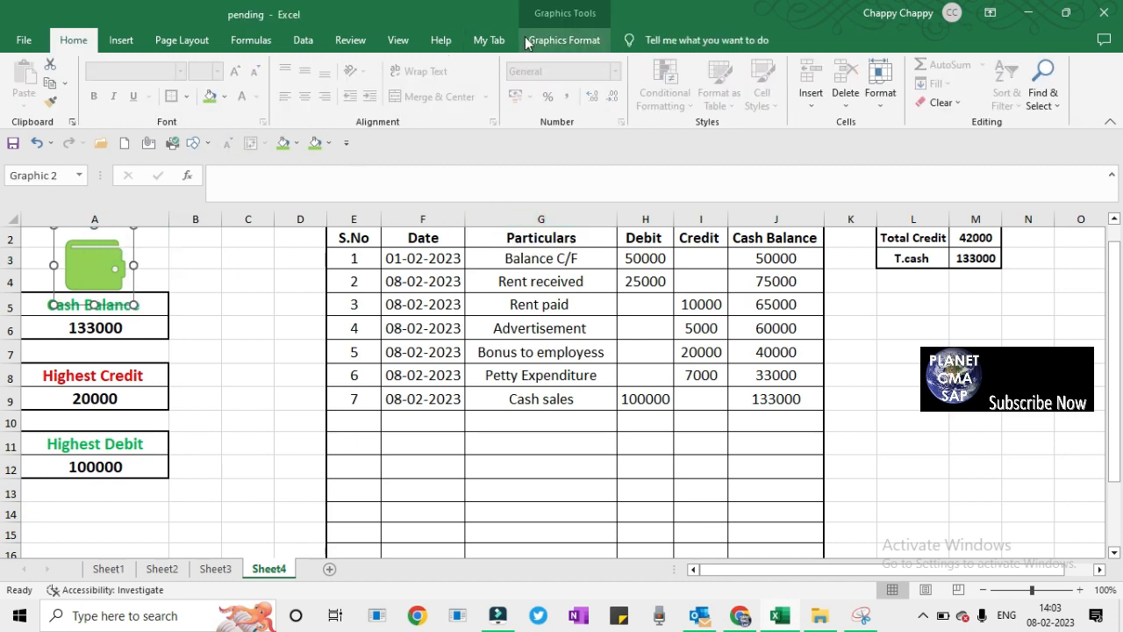
{"action": "left_click", "coordinate": [538, 41]}
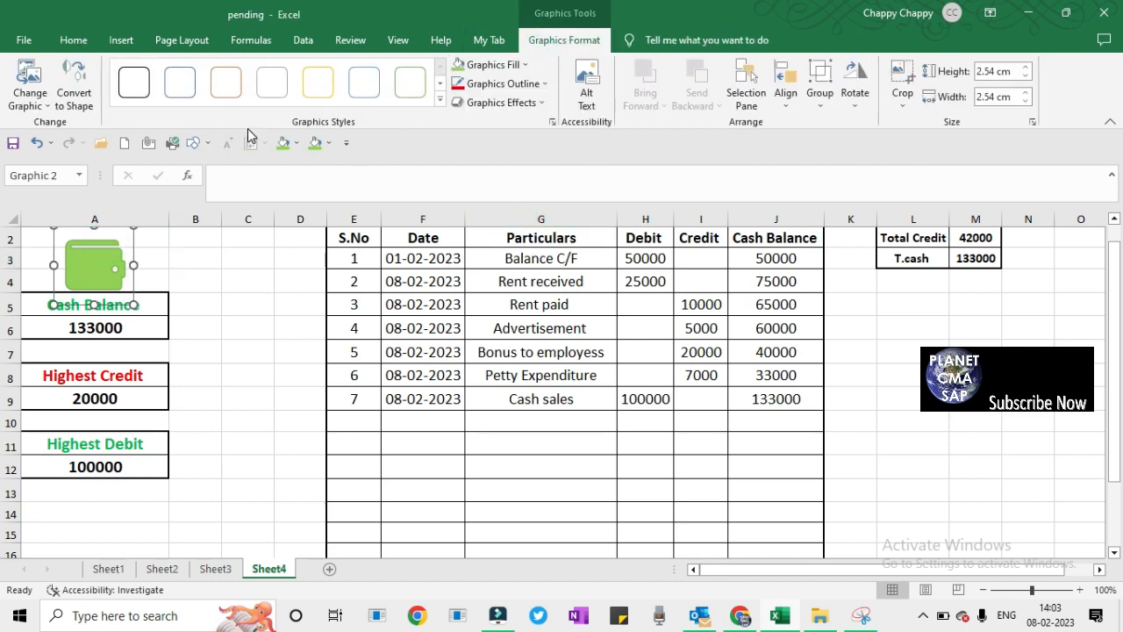
{"action": "left_click", "coordinate": [134, 86]}
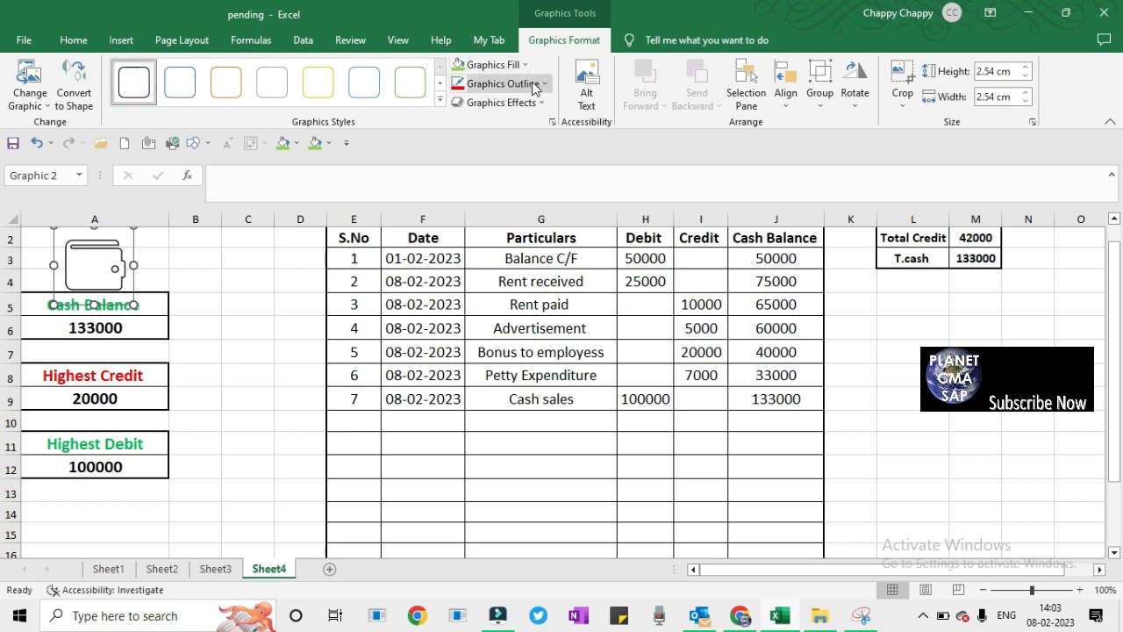
{"action": "left_click", "coordinate": [459, 89]}
{"action": "left_click", "coordinate": [459, 64]}
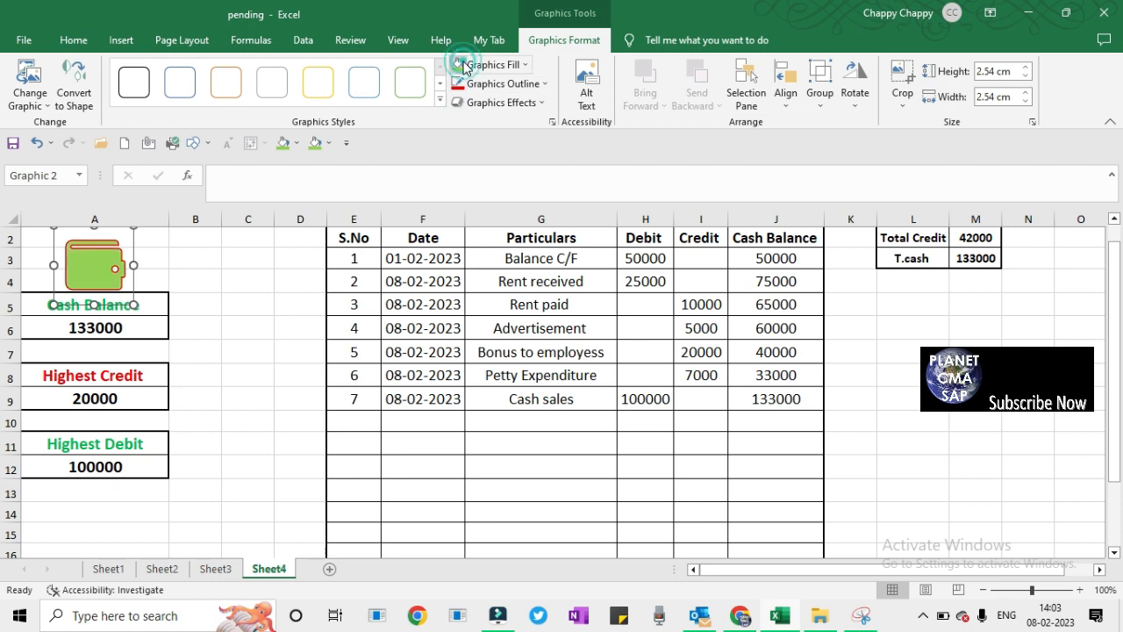
{"action": "left_click", "coordinate": [242, 290]}
{"action": "left_click", "coordinate": [244, 416]}
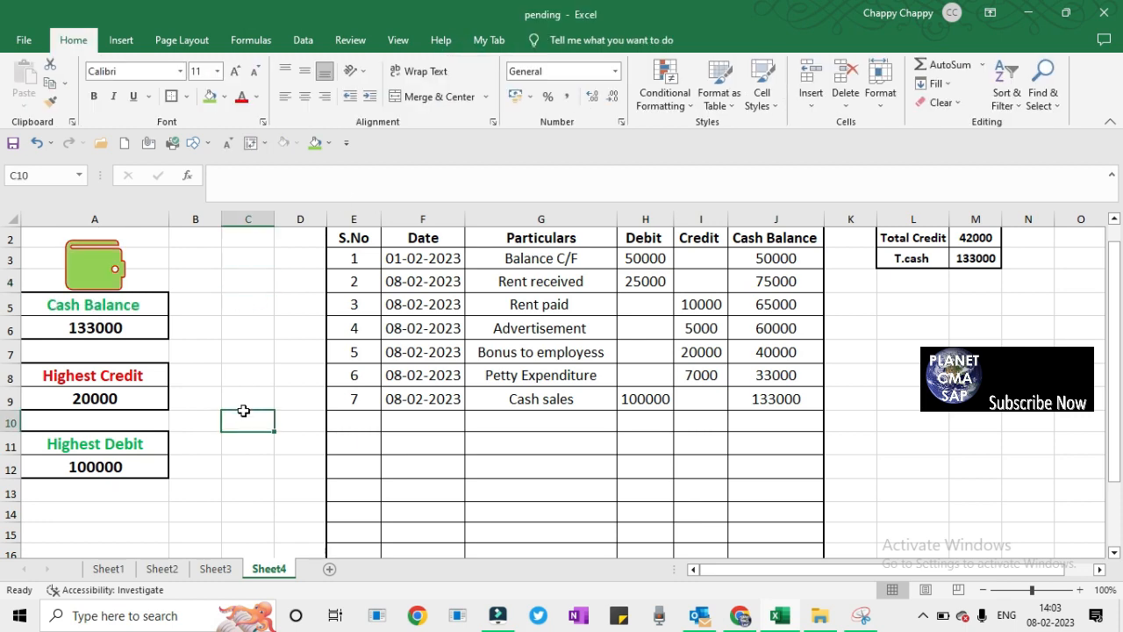
Look over the side panel and the cash summary table from the first rows of the sheet.
{"action": "key", "text": "Up"}
{"action": "key", "text": "Up"}
{"action": "key", "text": "Up"}
{"action": "key", "text": "Up"}
{"action": "key", "text": "Up"}
{"action": "key", "text": "Up"}
{"action": "key", "text": "Up"}
{"action": "key", "text": "Up"}
{"action": "key", "text": "Up"}
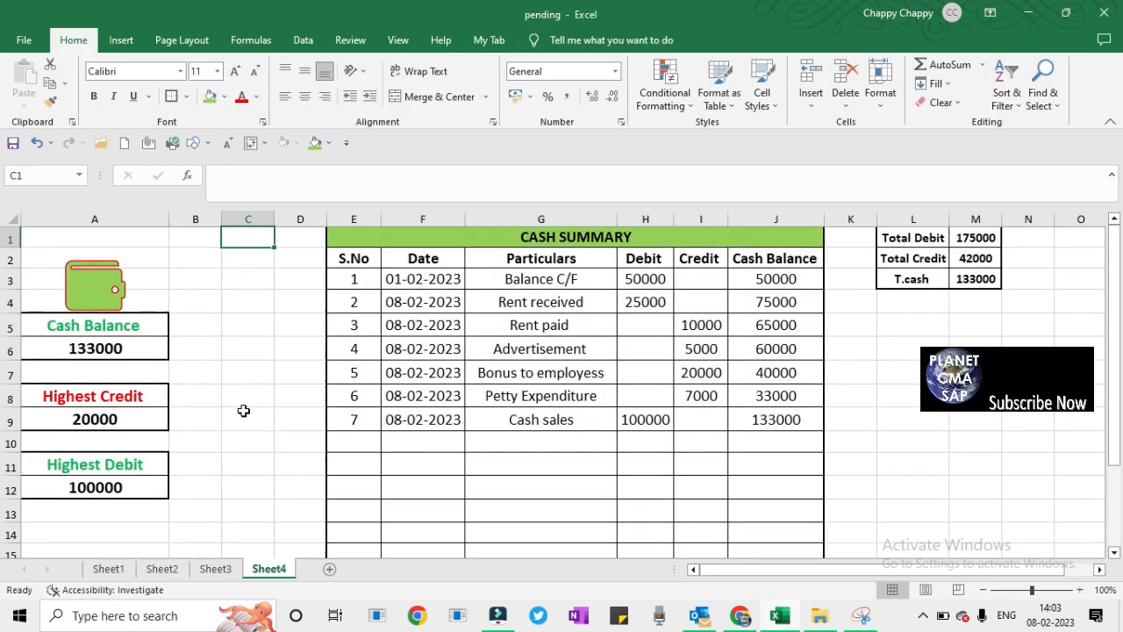
{"action": "key", "text": "Down"}
{"action": "key", "text": "Down"}
{"action": "key", "text": "Down"}
{"action": "key", "text": "Down"}
{"action": "key", "text": "Up"}
{"action": "key", "text": "Up"}
{"action": "key", "text": "Up"}
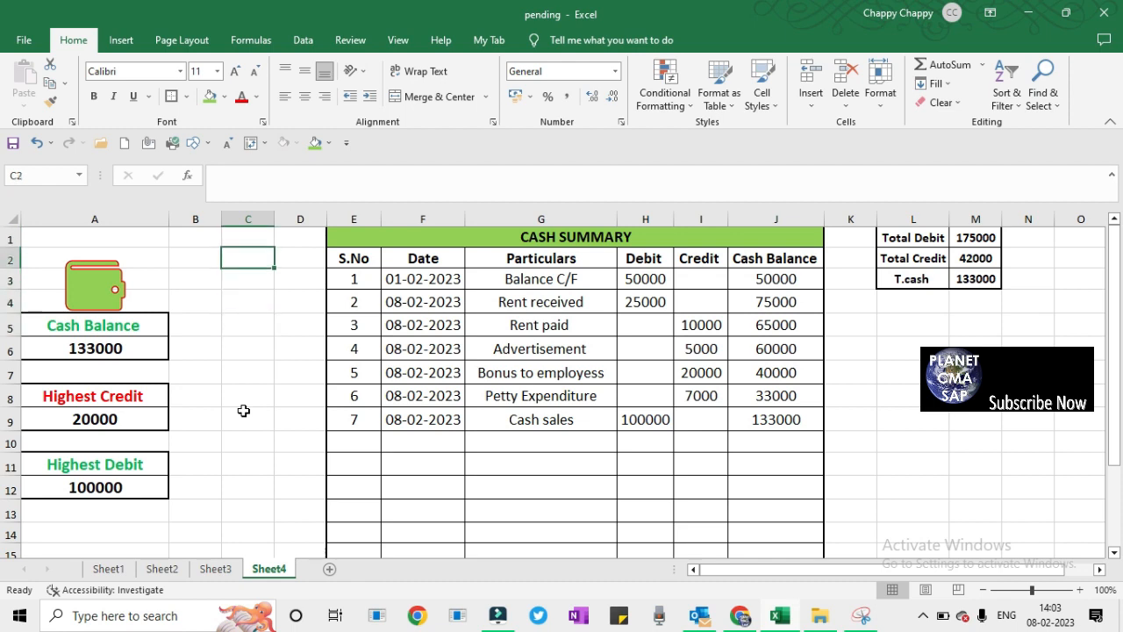
Move across row 2 to the far columns and back to column A to check whether the side panel stays in view.
{"action": "left_click", "coordinate": [397, 42]}
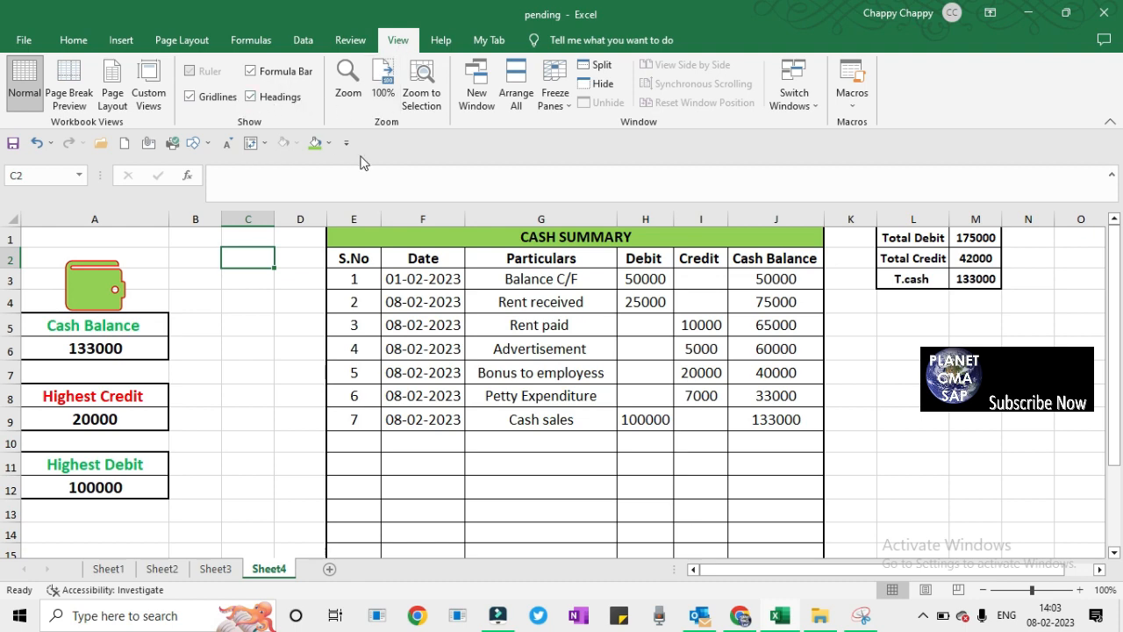
{"action": "key", "text": "Right"}
{"action": "key", "text": "Right"}
{"action": "key", "text": "Right"}
{"action": "key", "text": "Right"}
{"action": "key", "text": "Right"}
{"action": "key", "text": "Right"}
{"action": "key", "text": "Right"}
{"action": "key", "text": "Right"}
{"action": "key", "text": "Right"}
{"action": "key", "text": "Right"}
{"action": "key", "text": "Right"}
{"action": "key", "text": "Right"}
{"action": "key", "text": "Right"}
{"action": "key", "text": "Right"}
{"action": "key", "text": "Right"}
{"action": "key", "text": "Right"}
{"action": "key", "text": "Right"}
{"action": "key", "text": "Right"}
{"action": "key", "text": "Right"}
{"action": "key", "text": "Right"}
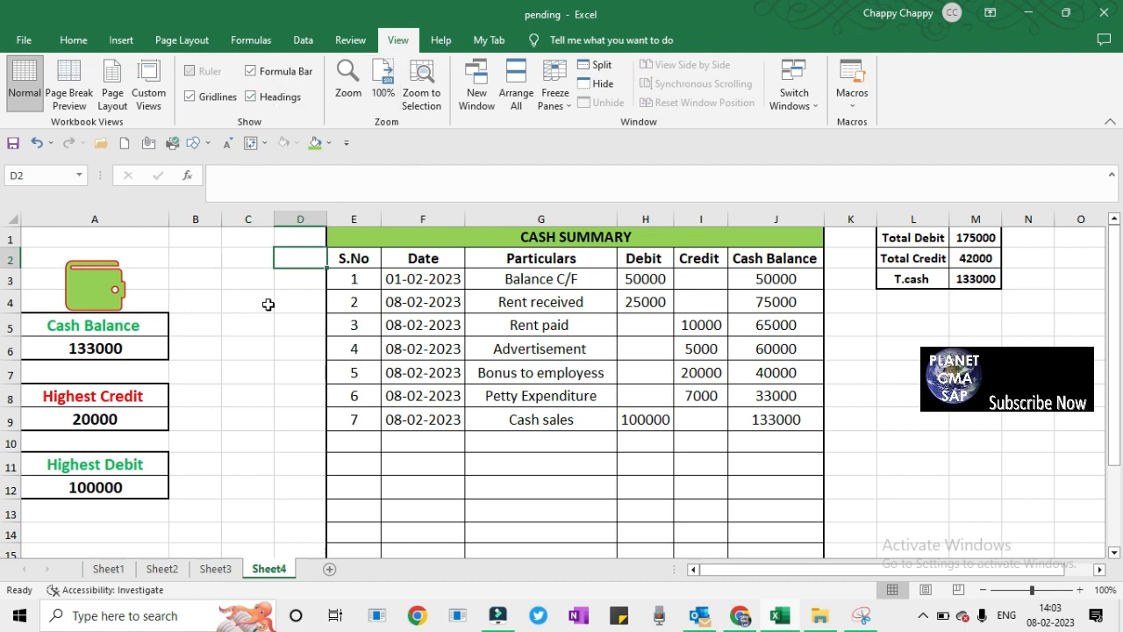
{"action": "key", "text": "Left"}
{"action": "key", "text": "Left"}
{"action": "key", "text": "Left"}
{"action": "key", "text": "Left"}
{"action": "key", "text": "Left"}
{"action": "key", "text": "Left"}
{"action": "key", "text": "Left"}
{"action": "key", "text": "Left"}
{"action": "key", "text": "Left"}
{"action": "key", "text": "Left"}
{"action": "key", "text": "Left"}
{"action": "key", "text": "Left"}
{"action": "key", "text": "Left"}
{"action": "key", "text": "Left"}
{"action": "key", "text": "Left"}
{"action": "key", "text": "Left"}
{"action": "key", "text": "Left"}
{"action": "key", "text": "Left"}
{"action": "key", "text": "Left"}
{"action": "key", "text": "Left"}
{"action": "key", "text": "Left"}
{"action": "key", "text": "Left"}
{"action": "key", "text": "Left"}
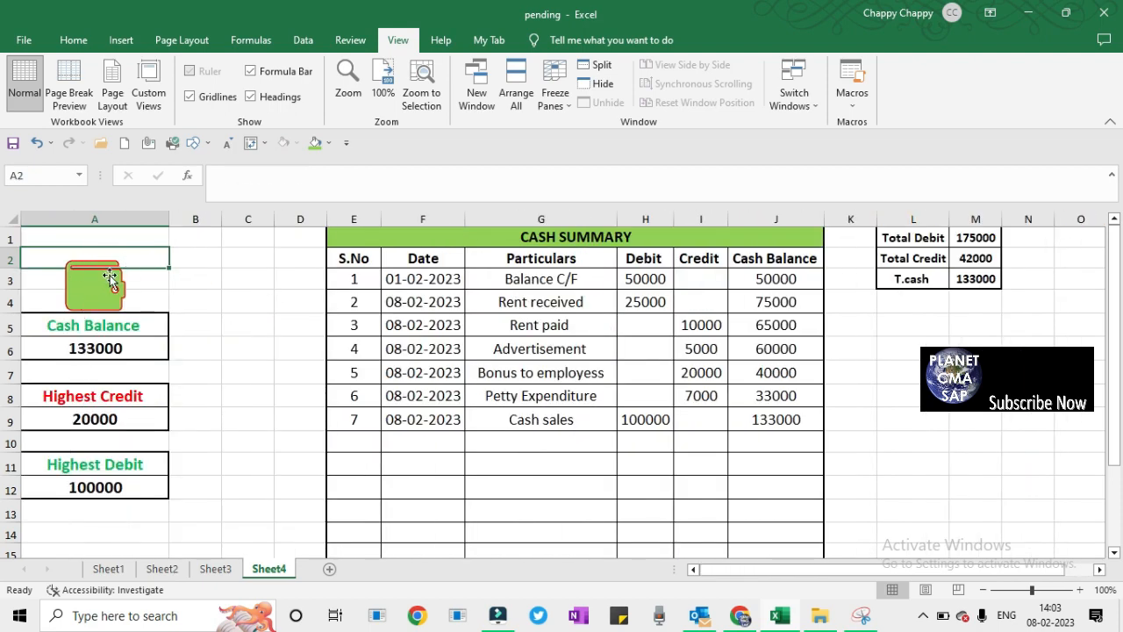
{"action": "key", "text": "Right"}
{"action": "key", "text": "Right"}
{"action": "key", "text": "Right"}
{"action": "key", "text": "Right"}
{"action": "key", "text": "Right"}
{"action": "key", "text": "Right"}
{"action": "key", "text": "Right"}
{"action": "key", "text": "Right"}
{"action": "key", "text": "Right"}
{"action": "key", "text": "Right"}
{"action": "key", "text": "Right"}
{"action": "key", "text": "Right"}
{"action": "key", "text": "Right"}
{"action": "key", "text": "Right"}
{"action": "key", "text": "Right"}
{"action": "key", "text": "Right"}
{"action": "key", "text": "Right"}
{"action": "key", "text": "Right"}
{"action": "key", "text": "Right"}
{"action": "key", "text": "Right"}
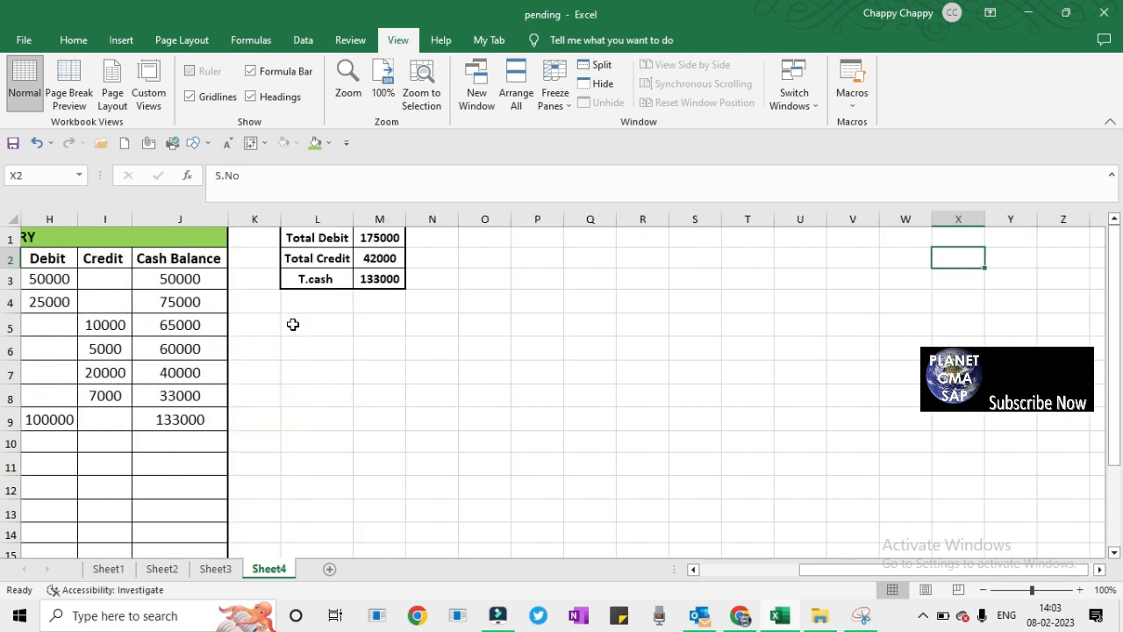
{"action": "key", "text": "Left"}
{"action": "key", "text": "Left"}
{"action": "key", "text": "Left"}
{"action": "key", "text": "Left"}
{"action": "key", "text": "Left"}
{"action": "key", "text": "Left"}
{"action": "key", "text": "Left"}
{"action": "key", "text": "Left"}
{"action": "key", "text": "Left"}
{"action": "key", "text": "Left"}
{"action": "key", "text": "Left"}
{"action": "key", "text": "Left"}
{"action": "key", "text": "Left"}
{"action": "key", "text": "Left"}
{"action": "key", "text": "Left"}
{"action": "key", "text": "Left"}
{"action": "key", "text": "Left"}
{"action": "key", "text": "Left"}
{"action": "key", "text": "Left"}
{"action": "key", "text": "Left"}
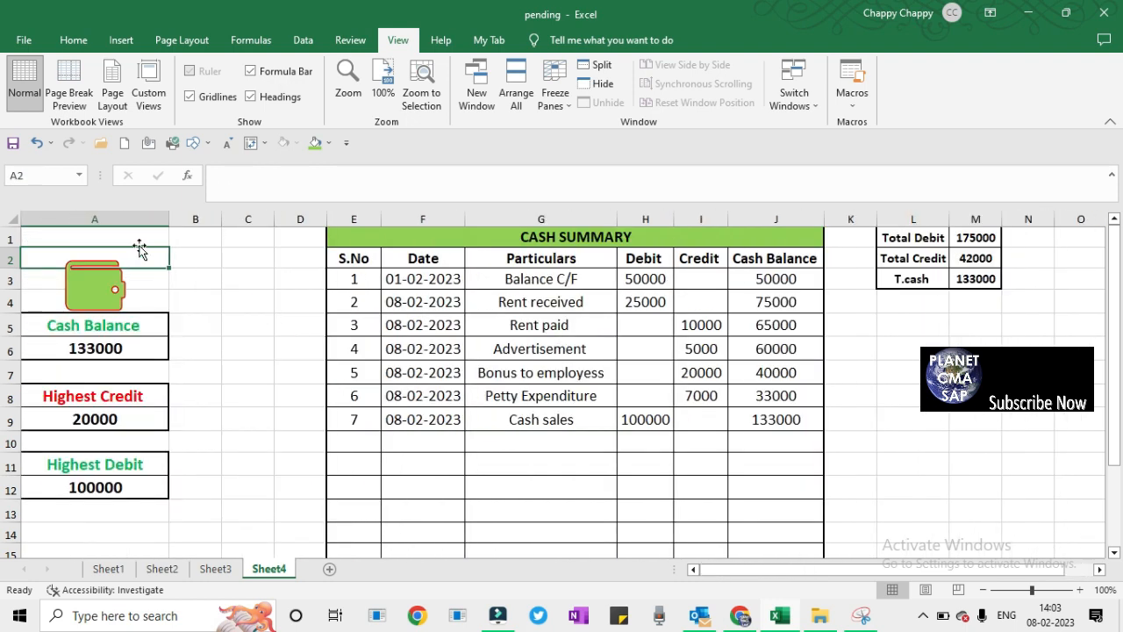
Freeze the first column so the side panel in column A stays in view during horizontal scrolling.
{"action": "left_click", "coordinate": [97, 219]}
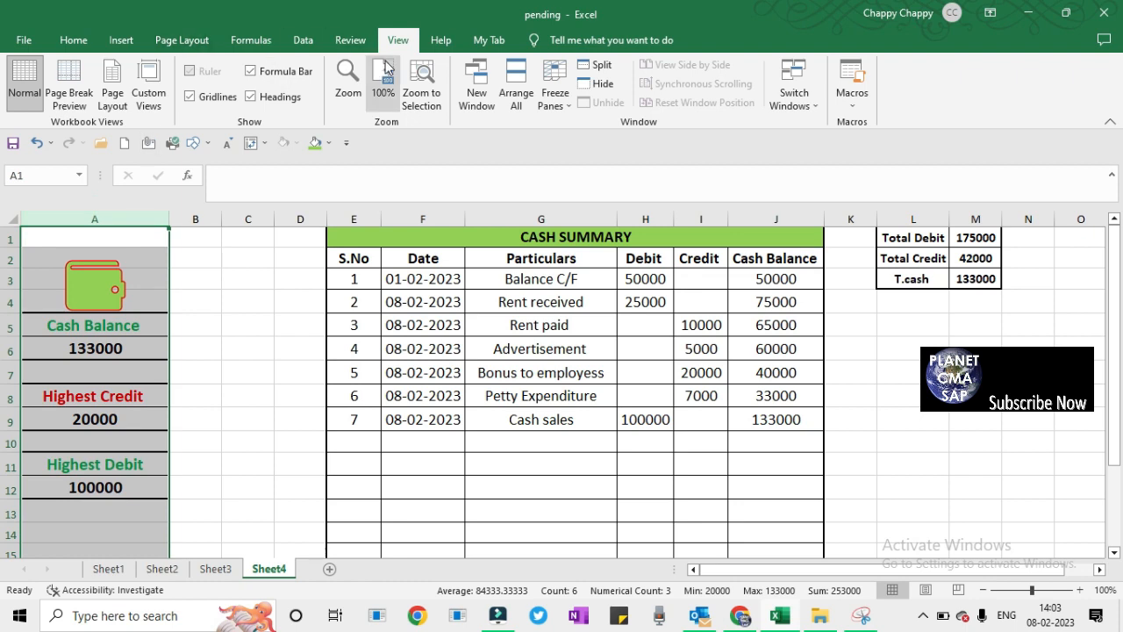
{"action": "left_click", "coordinate": [554, 92]}
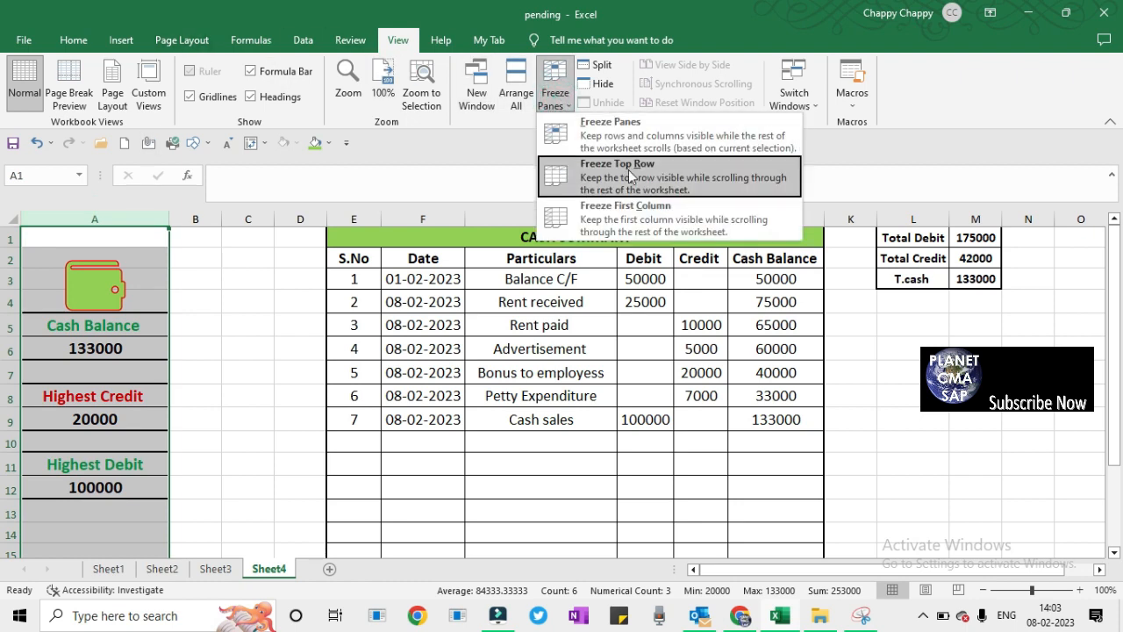
{"action": "left_click", "coordinate": [639, 217]}
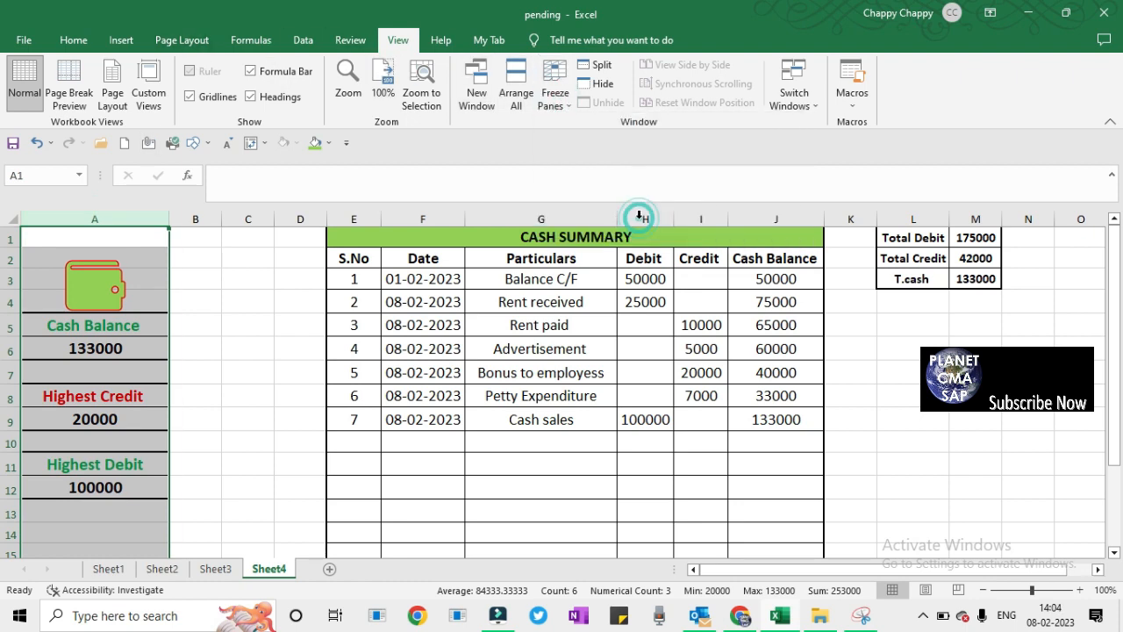
Test the frozen side panel by moving across row 5 from column B to column BK.
{"action": "left_click", "coordinate": [196, 320]}
{"action": "key", "text": "Right"}
{"action": "key", "text": "Right"}
{"action": "key", "text": "Right"}
{"action": "key", "text": "Right"}
{"action": "key", "text": "Right"}
{"action": "key", "text": "Right"}
{"action": "key", "text": "Right"}
{"action": "key", "text": "Right"}
{"action": "key", "text": "Right"}
{"action": "key", "text": "Right"}
{"action": "key", "text": "Right"}
{"action": "key", "text": "Right"}
{"action": "key", "text": "Right"}
{"action": "key", "text": "Right"}
{"action": "key", "text": "Right"}
{"action": "key", "text": "Right"}
{"action": "key", "text": "Right"}
{"action": "key", "text": "Right"}
{"action": "key", "text": "Right"}
{"action": "key", "text": "Right"}
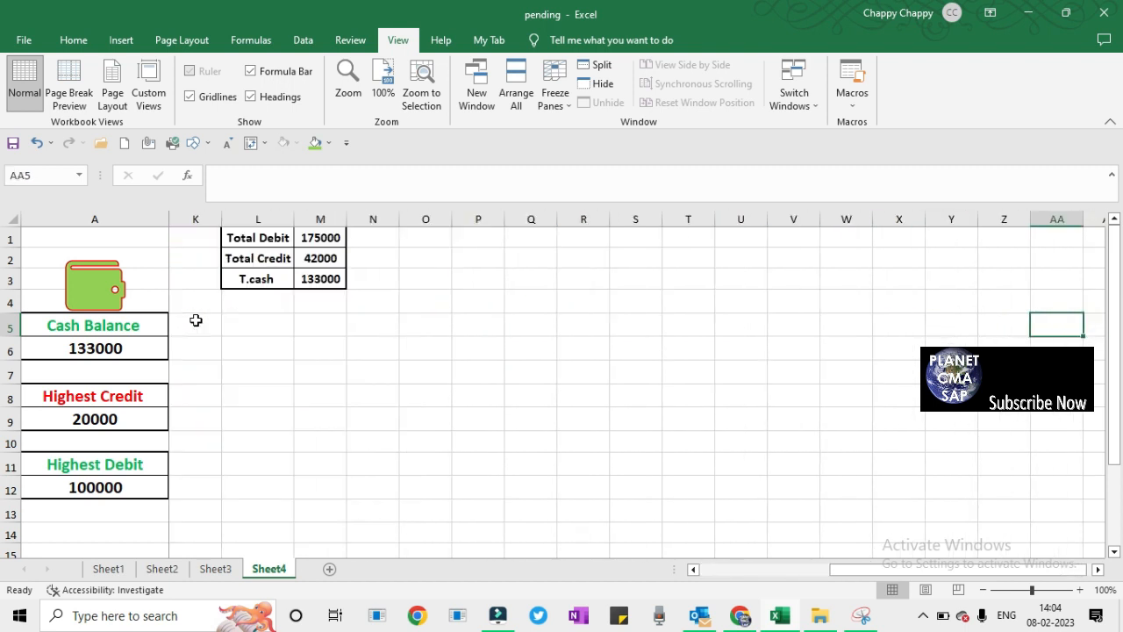
{"action": "key", "text": "Right"}
{"action": "key", "text": "Right"}
{"action": "key", "text": "Right"}
{"action": "key", "text": "Right"}
{"action": "key", "text": "Right"}
{"action": "key", "text": "Right"}
{"action": "key", "text": "Right"}
{"action": "key", "text": "Right"}
{"action": "key", "text": "Right"}
{"action": "key", "text": "Right"}
{"action": "key", "text": "Right"}
{"action": "key", "text": "Right"}
{"action": "key", "text": "Right"}
{"action": "key", "text": "Right"}
{"action": "key", "text": "Right"}
{"action": "key", "text": "Right"}
{"action": "key", "text": "Right"}
{"action": "key", "text": "Right"}
{"action": "key", "text": "Right"}
{"action": "key", "text": "Right"}
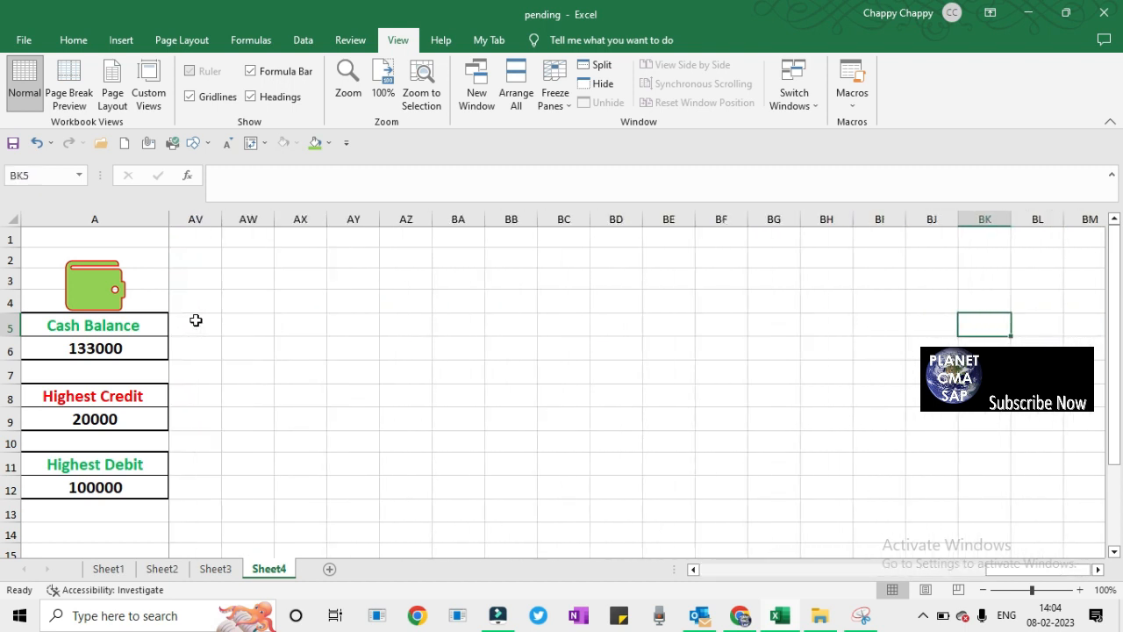
Move back and forth along row 5 from column BK to the table to check whether the frozen side panel stays in view.
{"action": "key", "text": "Left"}
{"action": "key", "text": "Left"}
{"action": "key", "text": "Left"}
{"action": "key", "text": "Left"}
{"action": "key", "text": "Left"}
{"action": "key", "text": "Left"}
{"action": "key", "text": "Left"}
{"action": "key", "text": "Left"}
{"action": "key", "text": "Left"}
{"action": "key", "text": "Left"}
{"action": "key", "text": "Left"}
{"action": "key", "text": "Left"}
{"action": "key", "text": "Left"}
{"action": "key", "text": "Left"}
{"action": "key", "text": "Left"}
{"action": "key", "text": "Left"}
{"action": "key", "text": "Left"}
{"action": "key", "text": "Right"}
{"action": "key", "text": "Right"}
{"action": "key", "text": "Right"}
{"action": "key", "text": "Right"}
{"action": "key", "text": "Right"}
{"action": "key", "text": "Right"}
{"action": "key", "text": "Right"}
{"action": "key", "text": "Right"}
{"action": "key", "text": "Right"}
{"action": "key", "text": "Right"}
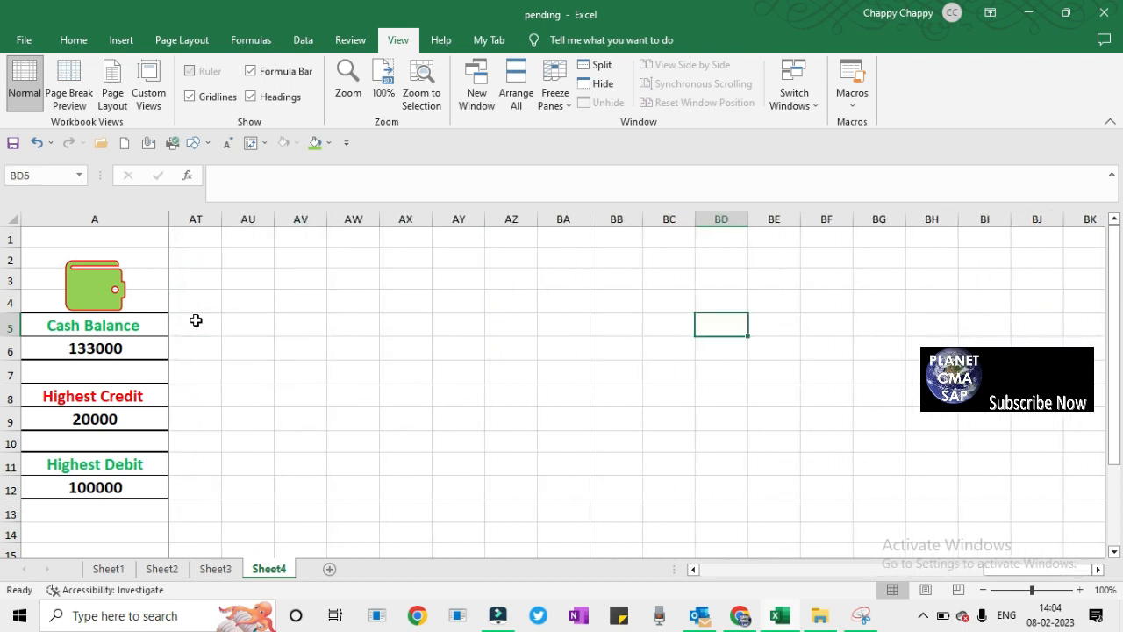
{"action": "key", "text": "Right"}
{"action": "key", "text": "Right"}
{"action": "key", "text": "Right"}
{"action": "key", "text": "Right"}
{"action": "key", "text": "Right"}
{"action": "key", "text": "Left"}
{"action": "key", "text": "Left"}
{"action": "key", "text": "Left"}
{"action": "key", "text": "Left"}
{"action": "key", "text": "Left"}
{"action": "key", "text": "Left"}
{"action": "key", "text": "Left"}
{"action": "key", "text": "Left"}
{"action": "key", "text": "Left"}
{"action": "key", "text": "Left"}
{"action": "key", "text": "Left"}
{"action": "key", "text": "Left"}
{"action": "key", "text": "Left"}
{"action": "key", "text": "Left"}
{"action": "key", "text": "Left"}
{"action": "key", "text": "Left"}
{"action": "key", "text": "Left"}
{"action": "key", "text": "Left"}
{"action": "key", "text": "Left"}
{"action": "key", "text": "Left"}
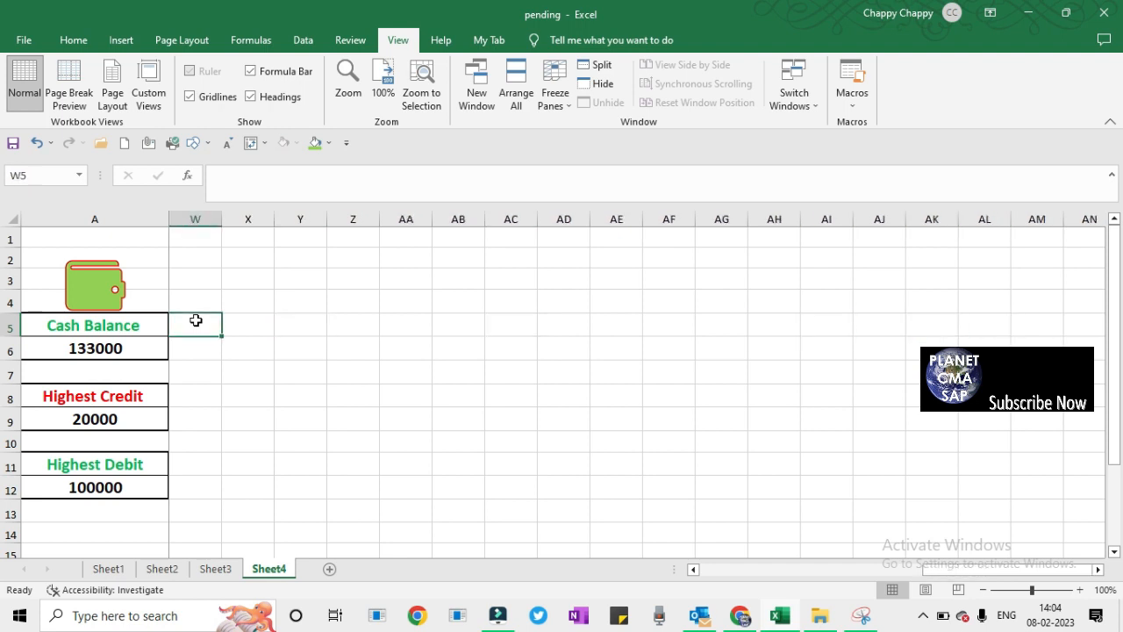
{"action": "key", "text": "Left"}
{"action": "key", "text": "Left"}
{"action": "key", "text": "Left"}
{"action": "key", "text": "Left"}
{"action": "key", "text": "Left"}
{"action": "key", "text": "Left"}
{"action": "key", "text": "Left"}
{"action": "key", "text": "Left"}
{"action": "key", "text": "Left"}
{"action": "key", "text": "Left"}
{"action": "key", "text": "Left"}
{"action": "key", "text": "Left"}
{"action": "key", "text": "Left"}
{"action": "key", "text": "Left"}
{"action": "key", "text": "Left"}
{"action": "key", "text": "Left"}
{"action": "key", "text": "Left"}
{"action": "key", "text": "Left"}
{"action": "key", "text": "Left"}
{"action": "key", "text": "Left"}
{"action": "key", "text": "Right"}
{"action": "key", "text": "Right"}
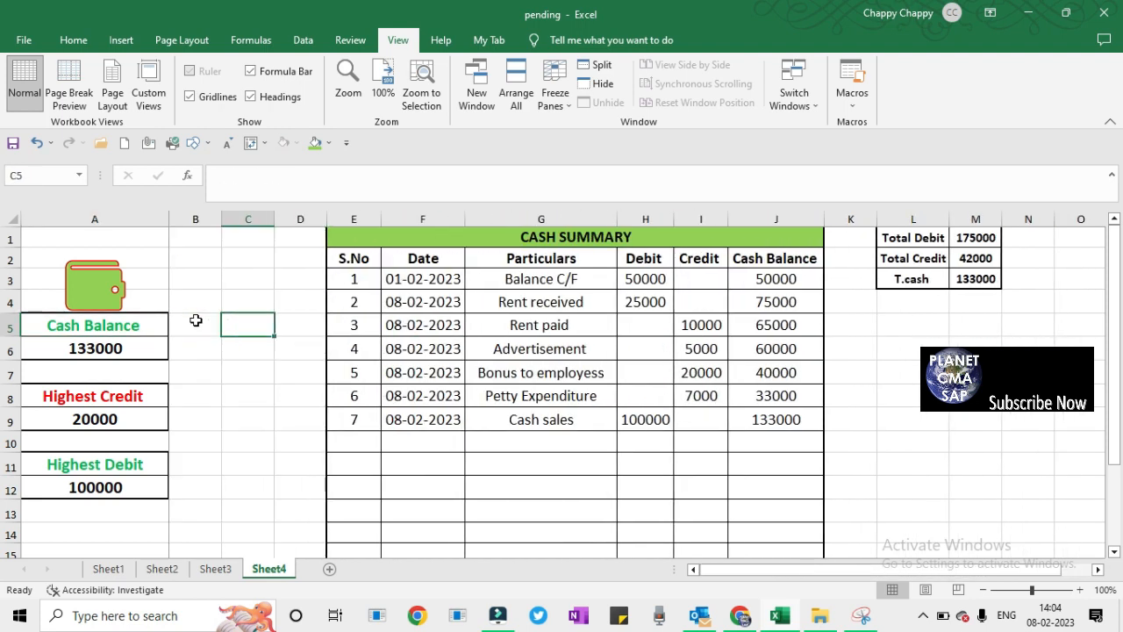
Hide the gridlines on the cash summary sheet.
{"action": "key", "text": "Left"}
{"action": "key", "text": "Up"}
{"action": "key", "text": "Up"}
{"action": "key", "text": "Up"}
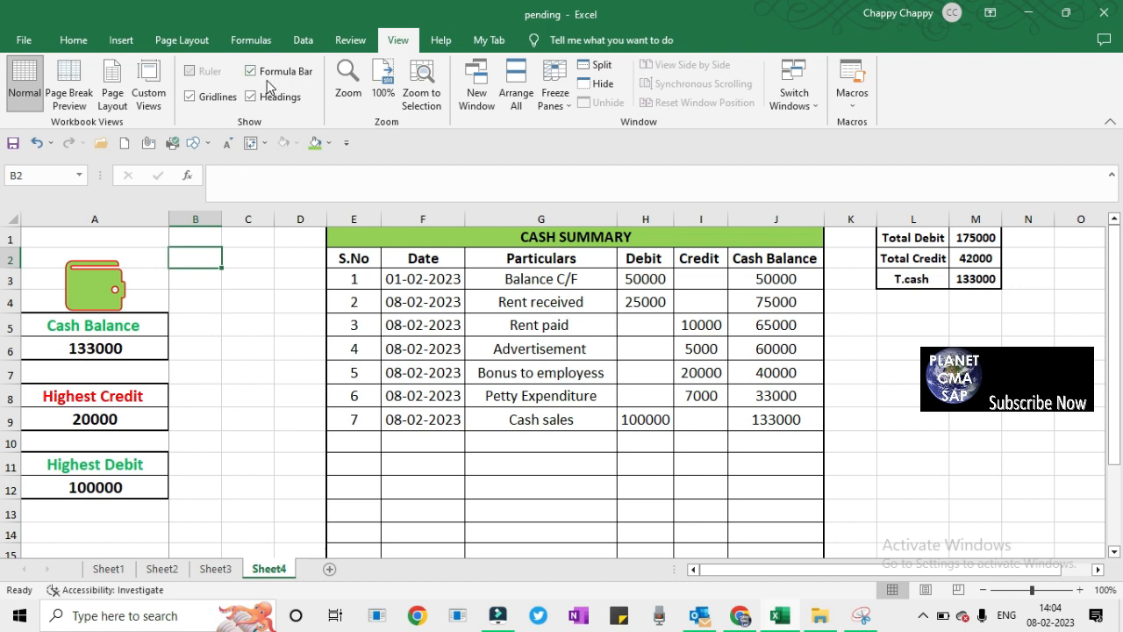
{"action": "left_click", "coordinate": [210, 102]}
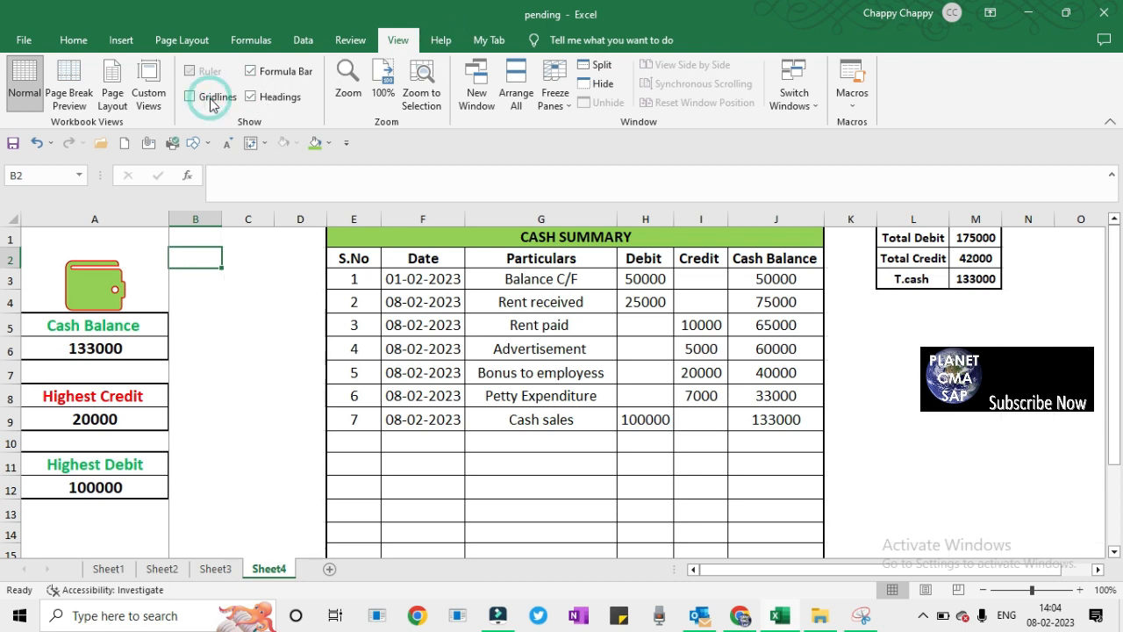
{"action": "left_click", "coordinate": [228, 267]}
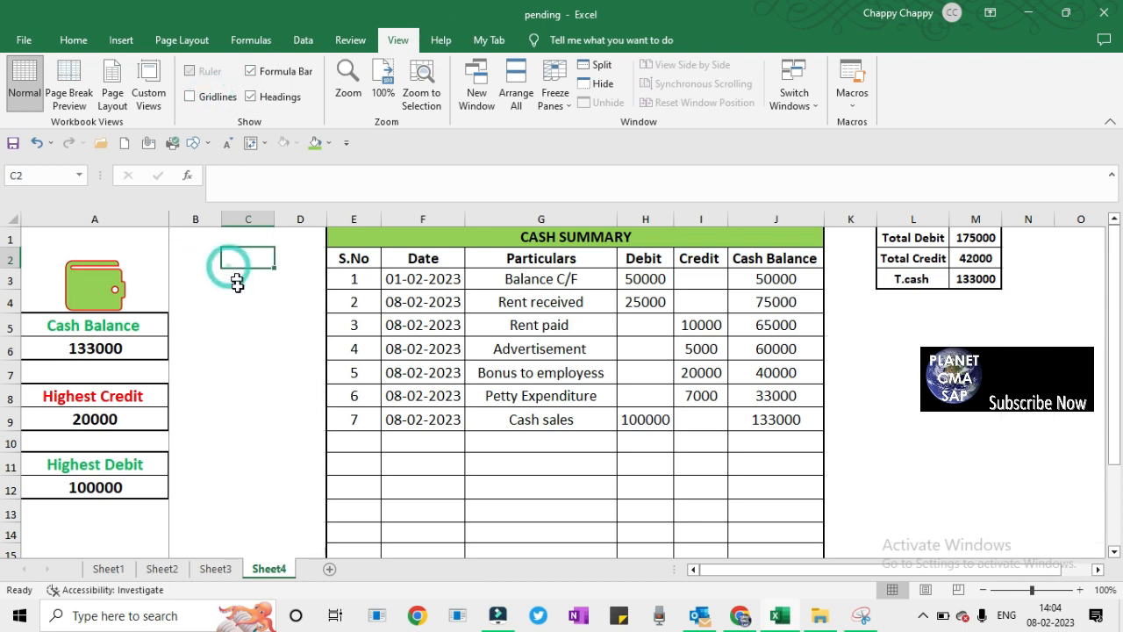
{"action": "left_click", "coordinate": [232, 316]}
Start a new entry in row 10 of the cash summary with serial number 8 and today's date, 08-02-2023.
{"action": "key", "text": "Up"}
{"action": "key", "text": "Up"}
{"action": "key", "text": "Up"}
{"action": "key", "text": "Up"}
{"action": "key", "text": "Down"}
{"action": "key", "text": "Down"}
{"action": "key", "text": "Down"}
{"action": "key", "text": "Down"}
{"action": "key", "text": "Down"}
{"action": "key", "text": "Down"}
{"action": "key", "text": "Down"}
{"action": "key", "text": "Down"}
{"action": "key", "text": "Down"}
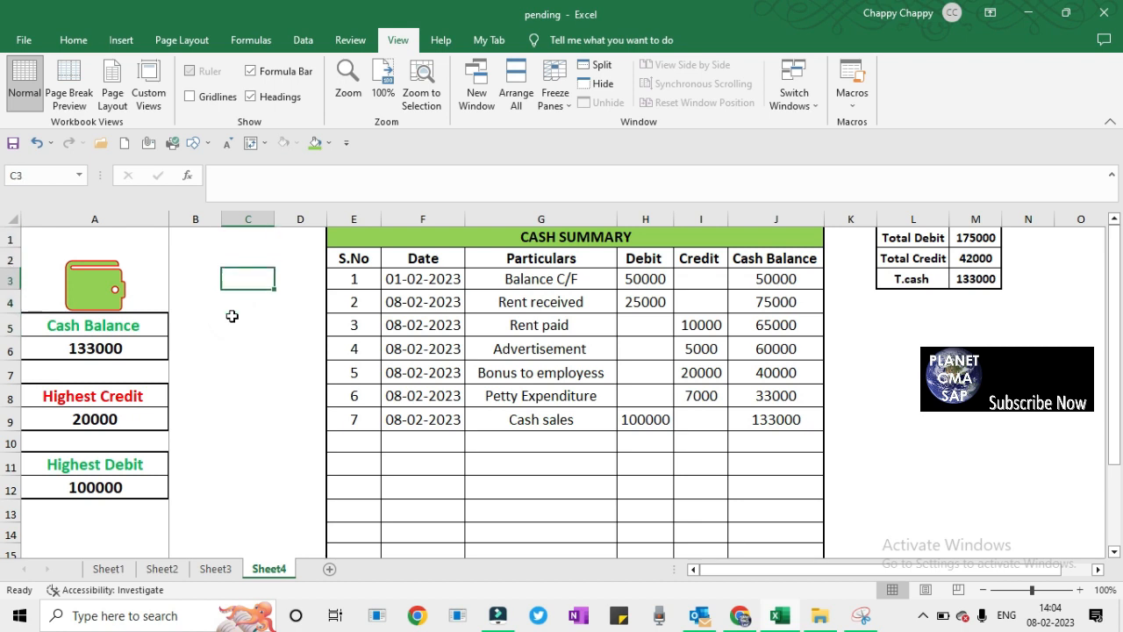
{"action": "key", "text": "Right"}
{"action": "key", "text": "Right"}
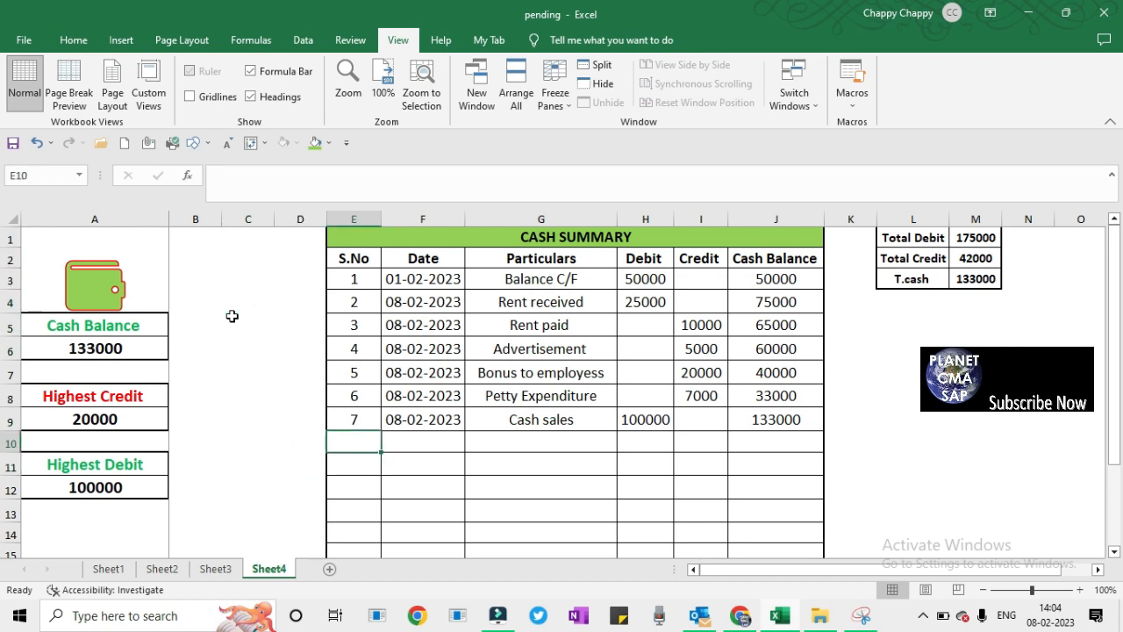
{"action": "type", "text": "8"}
{"action": "key", "text": "Right"}
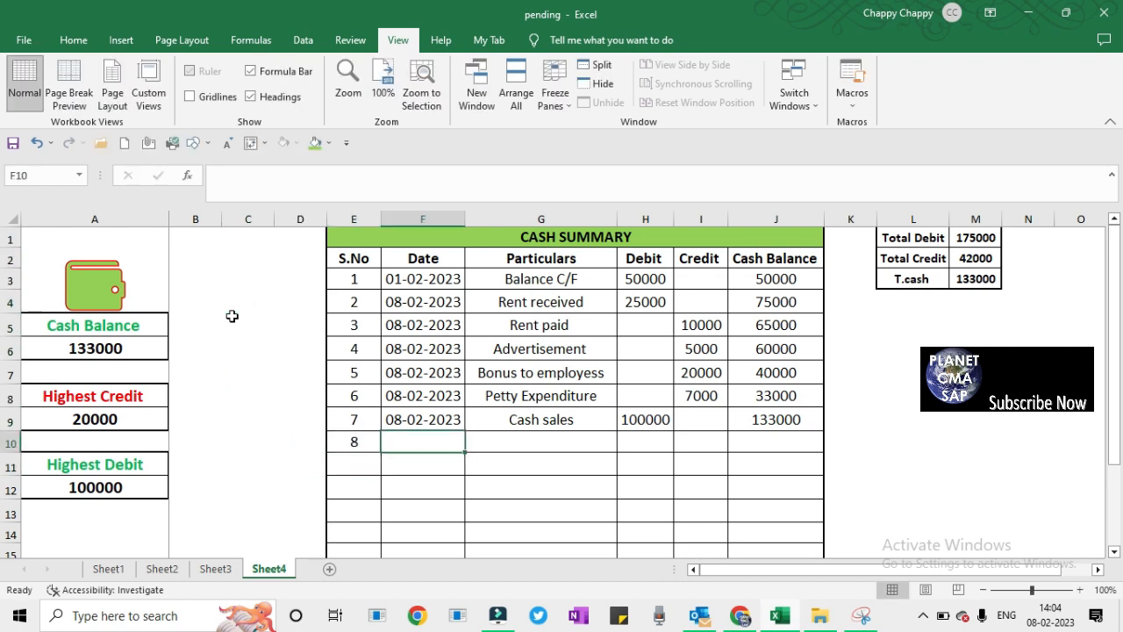
{"action": "key", "text": "ctrl+semicolon"}
{"action": "key", "text": "Return"}
{"action": "key", "text": "Up"}
{"action": "key", "text": "Right"}
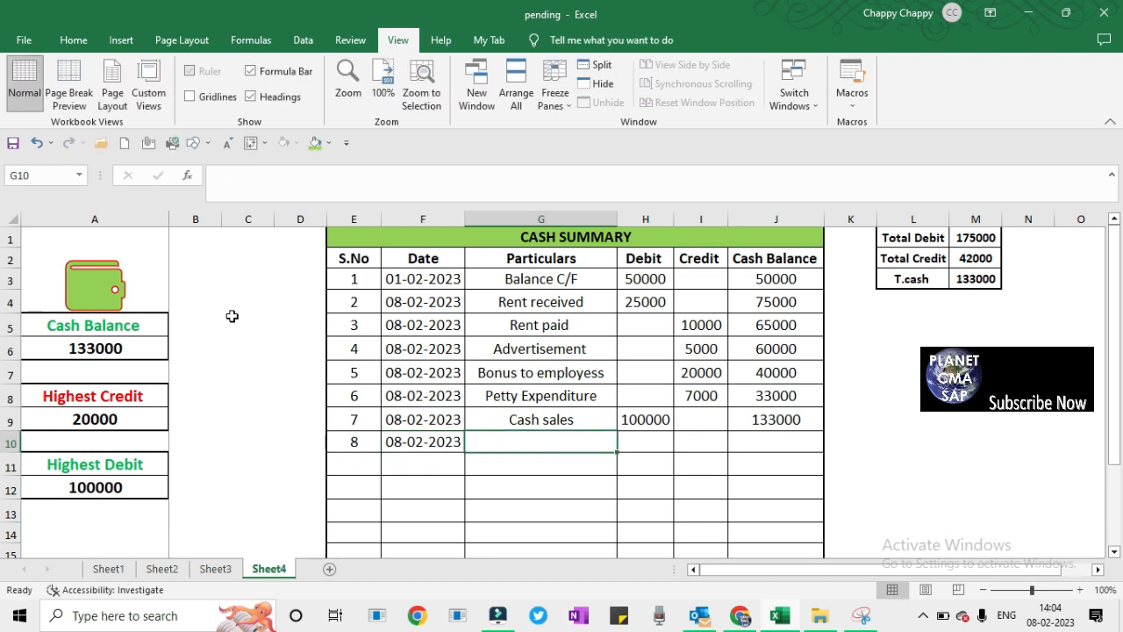
Complete entry 8 with the particulars "Cash purchases" and a credit of 25000.
{"action": "type", "text": "Cash purchases"}
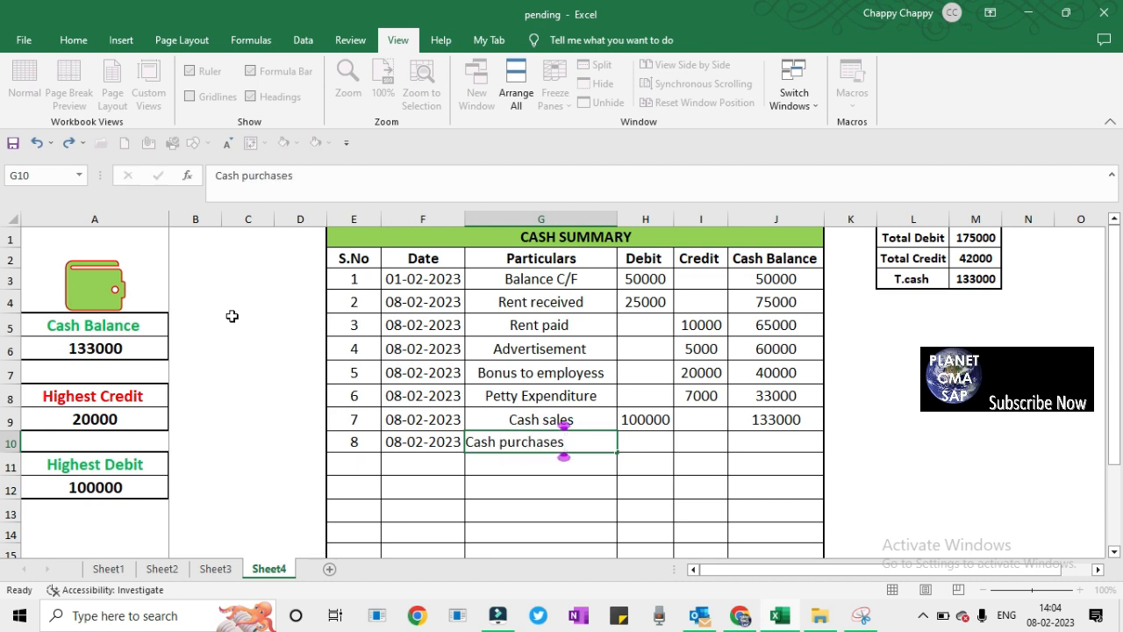
{"action": "key", "text": "Tab"}
{"action": "key", "text": "Tab"}
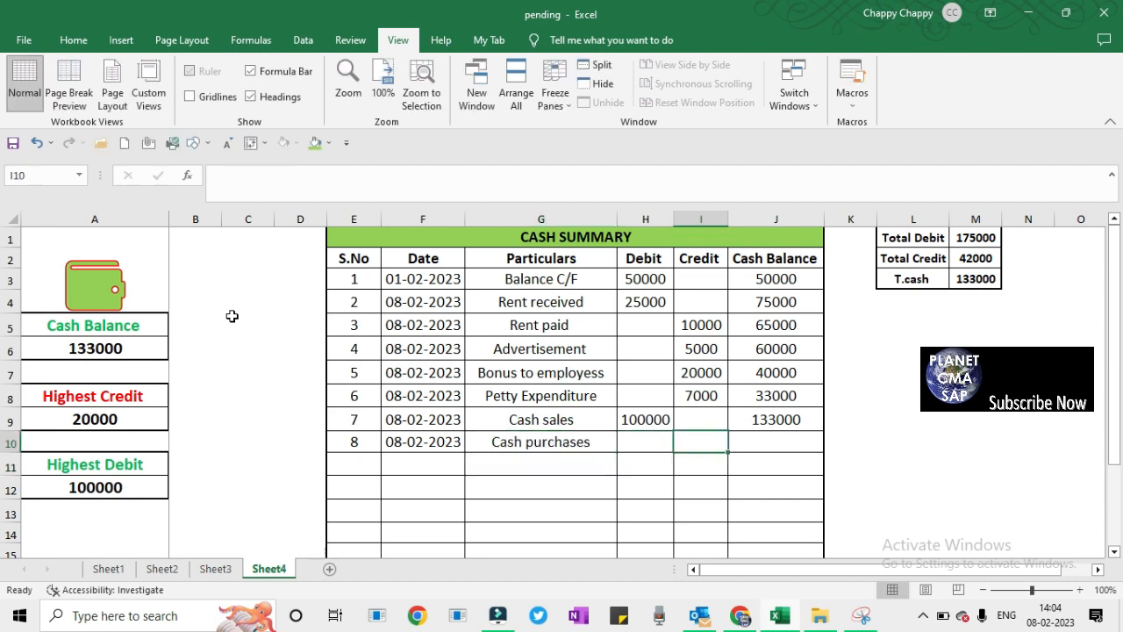
{"action": "type", "text": "25000"}
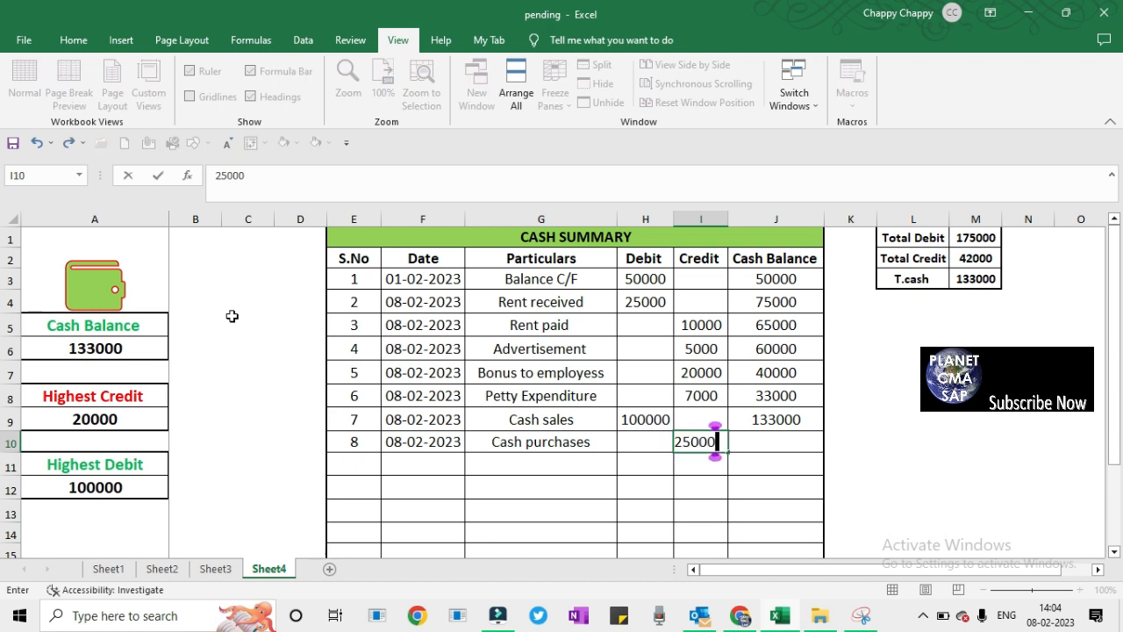
{"action": "key", "text": "Return"}
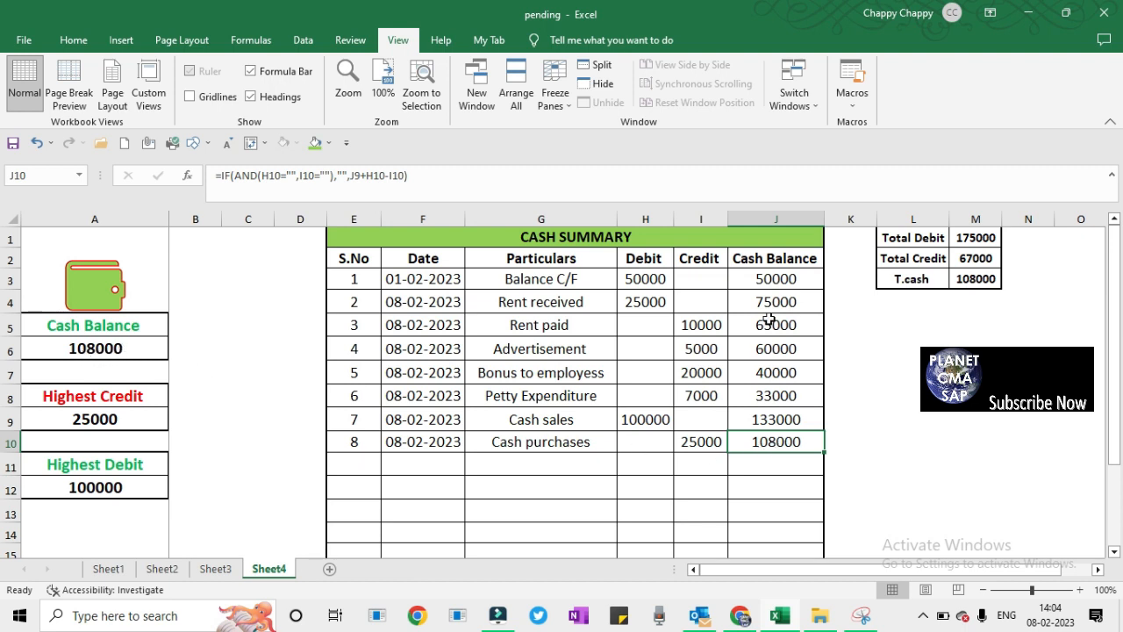
Format the Debit, Credit and Cash Balance columns from row 3 down as ₹ currency with 0 decimal places.
{"action": "left_click", "coordinate": [657, 277]}
{"action": "key", "text": "ctrl+shift+Right"}
{"action": "key", "text": "ctrl+shift+Down"}
{"action": "key", "text": "ctrl+shift+Down"}
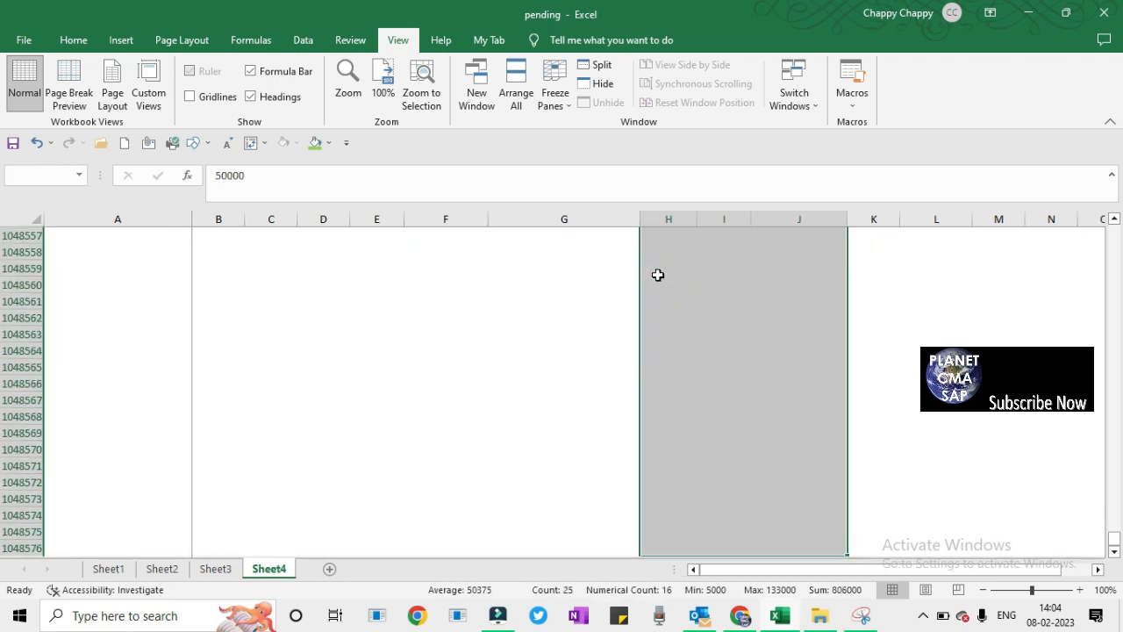
{"action": "key", "text": "ctrl+1"}
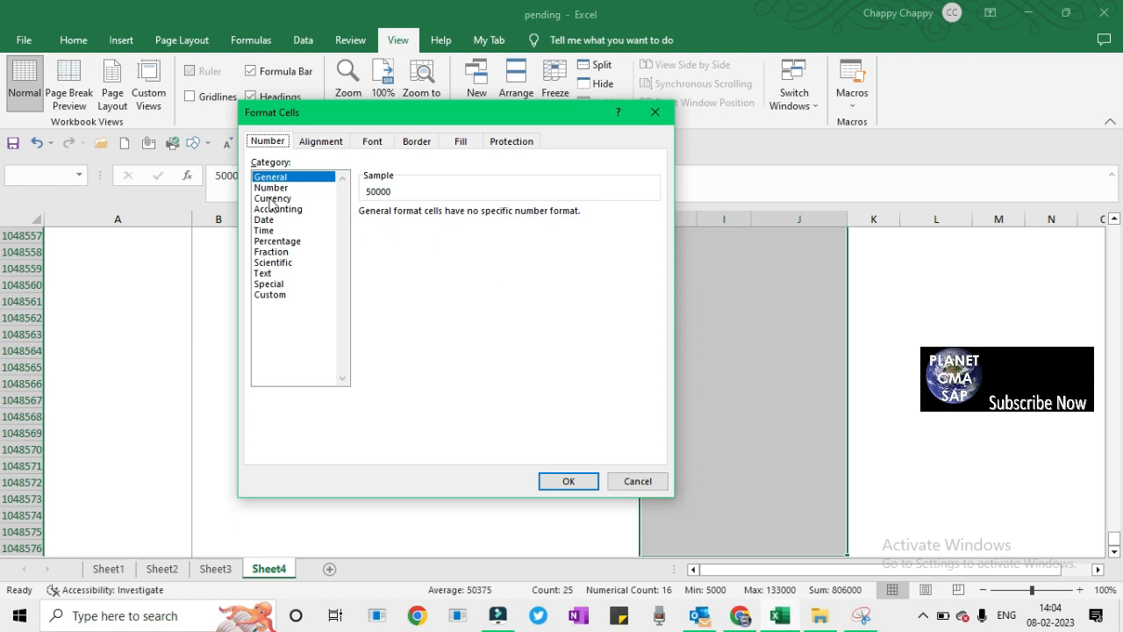
{"action": "left_click", "coordinate": [273, 198]}
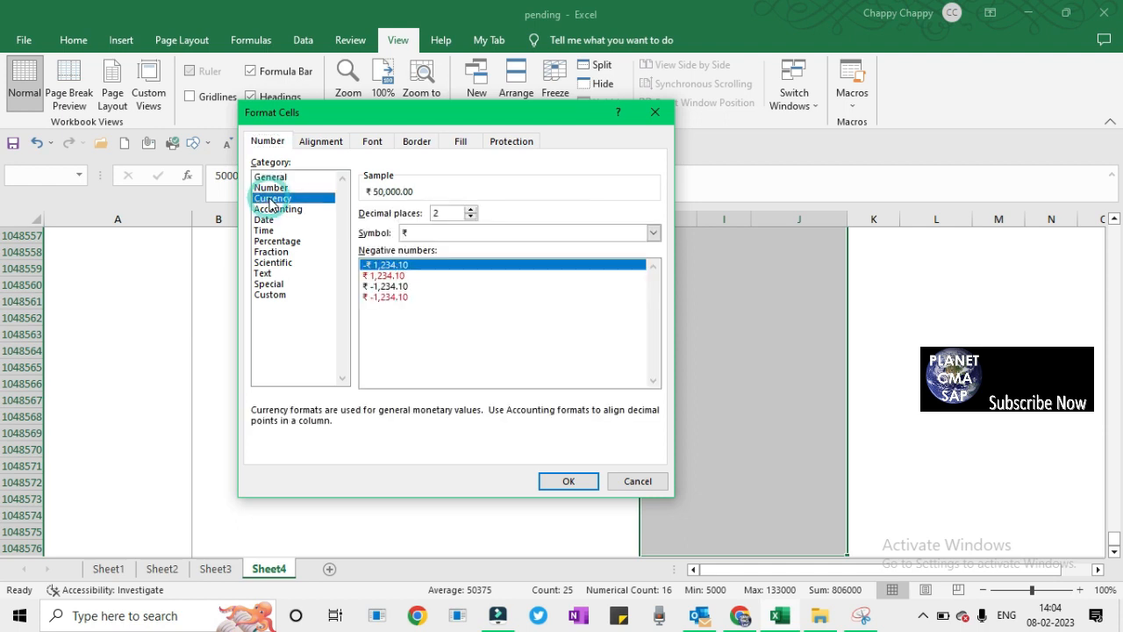
{"action": "left_click", "coordinate": [471, 218]}
{"action": "left_click", "coordinate": [471, 217]}
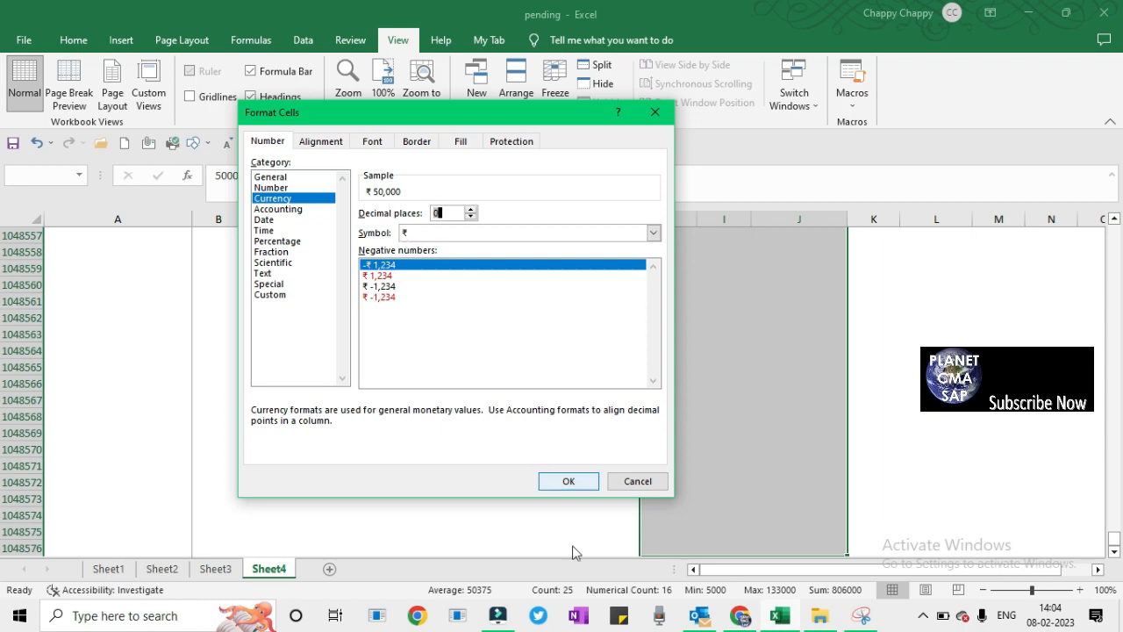
{"action": "left_click", "coordinate": [572, 489]}
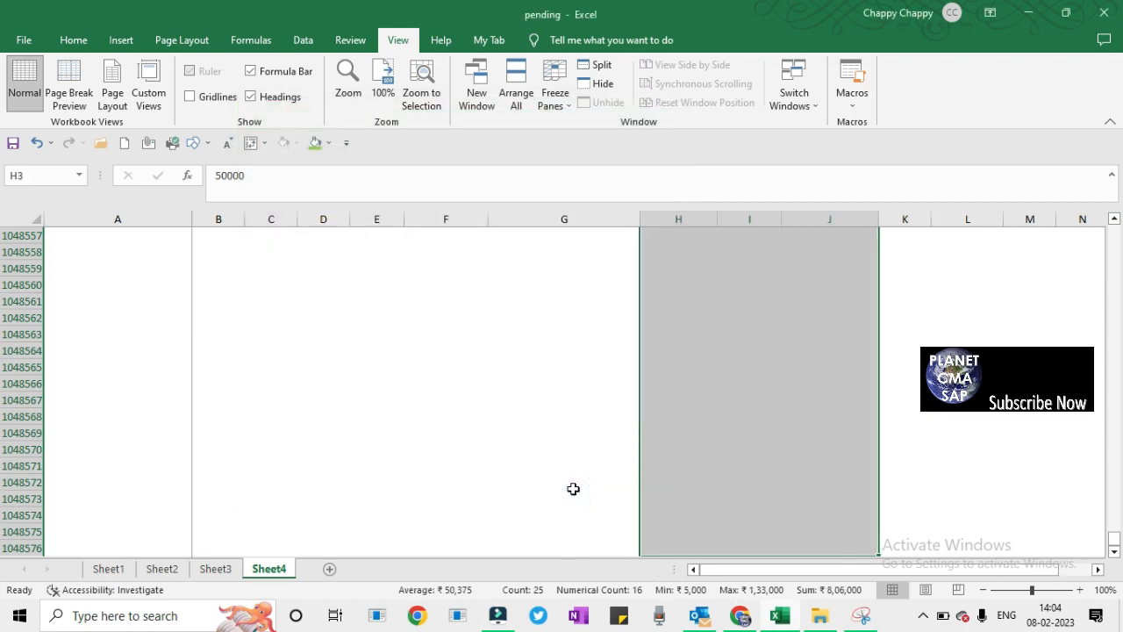
Format the cash balance, highest credit and highest debit amounts in A6, A9 and A12 as ₹ currency with 0 decimal places.
{"action": "key", "text": "ctrl+Up"}
{"action": "key", "text": "ctrl+Up"}
{"action": "key", "text": "Down"}
{"action": "key", "text": "Down"}
{"action": "key", "text": "Down"}
{"action": "key", "text": "Down"}
{"action": "key", "text": "Down"}
{"action": "key", "text": "Right"}
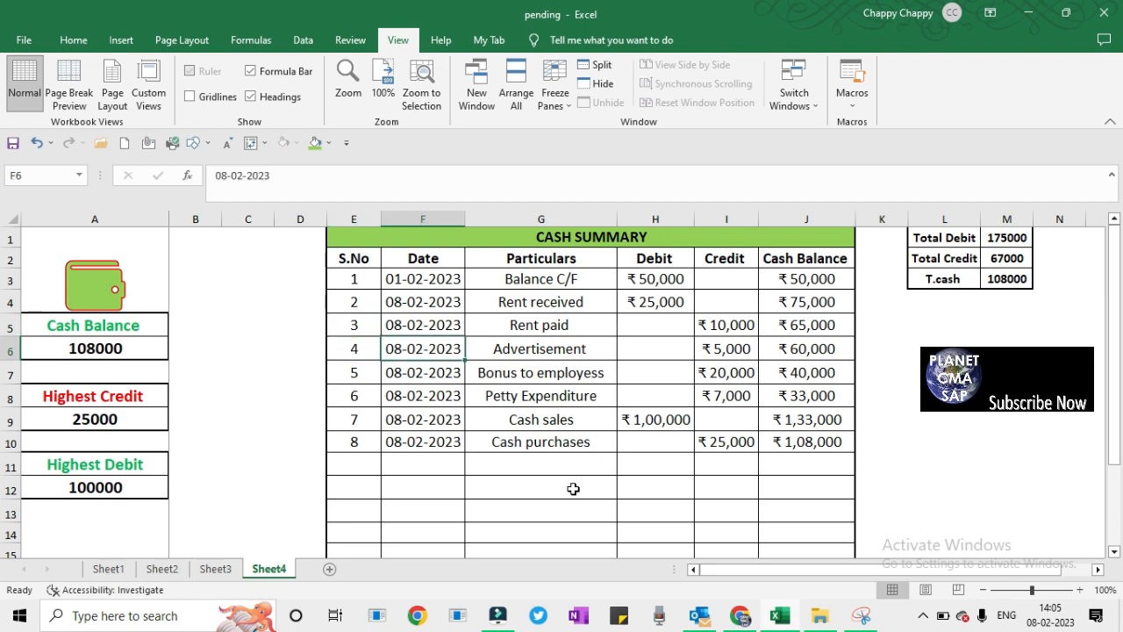
{"action": "key", "text": "Left"}
{"action": "key", "text": "Left"}
{"action": "key", "text": "Left"}
{"action": "key", "text": "Left"}
{"action": "key", "text": "Left"}
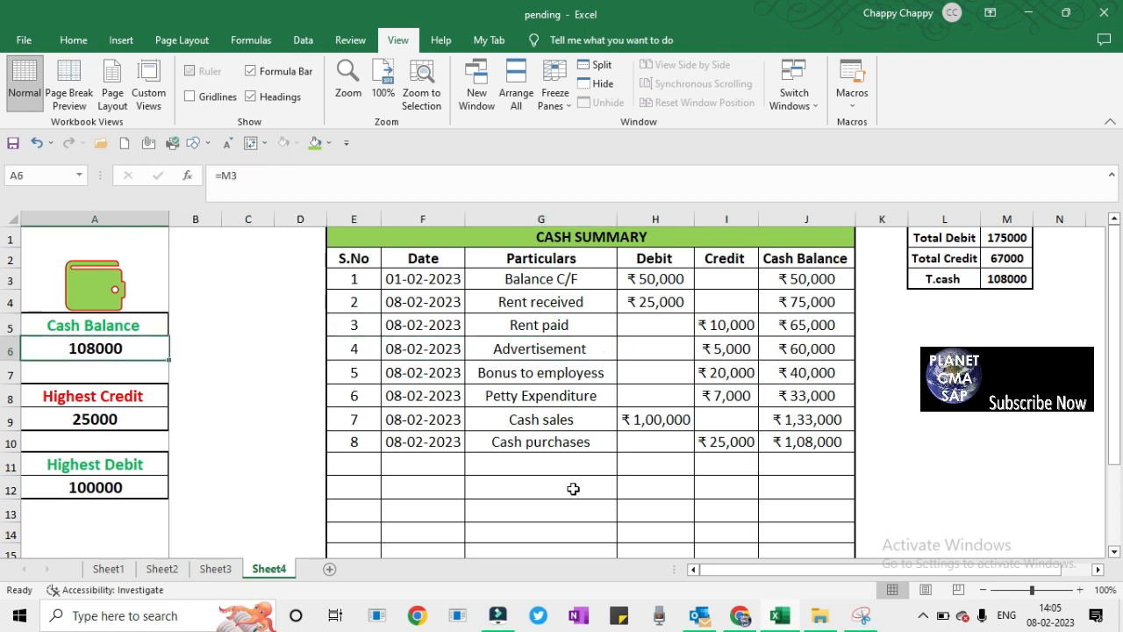
{"action": "left_click", "coordinate": [112, 416], "text": "ctrl"}
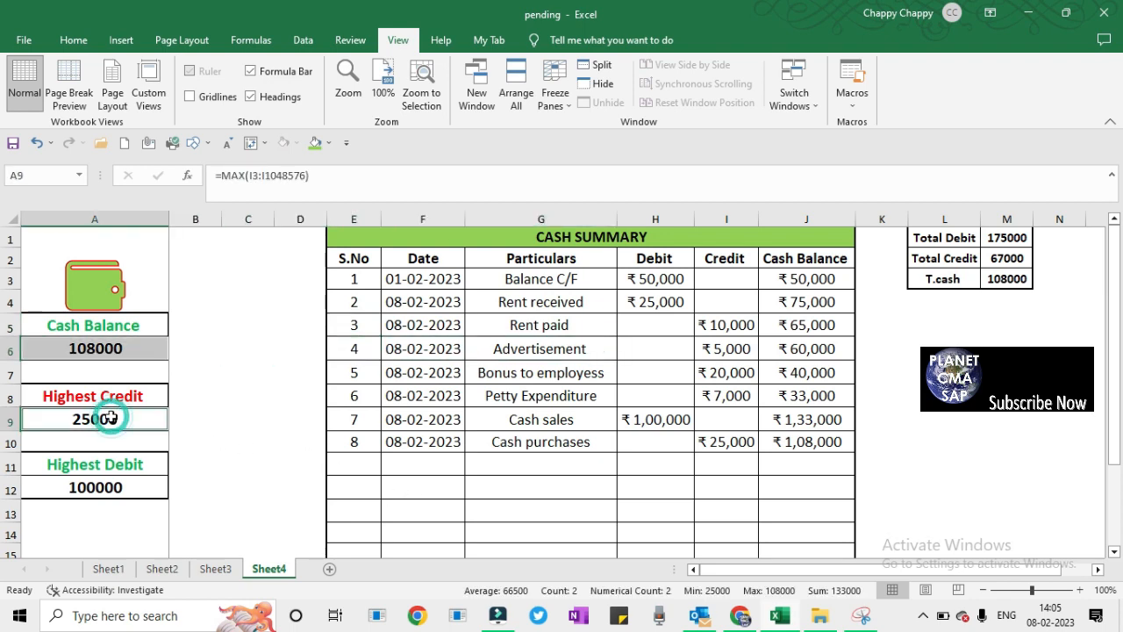
{"action": "left_click", "coordinate": [99, 488], "text": "ctrl"}
{"action": "key", "text": "ctrl+1"}
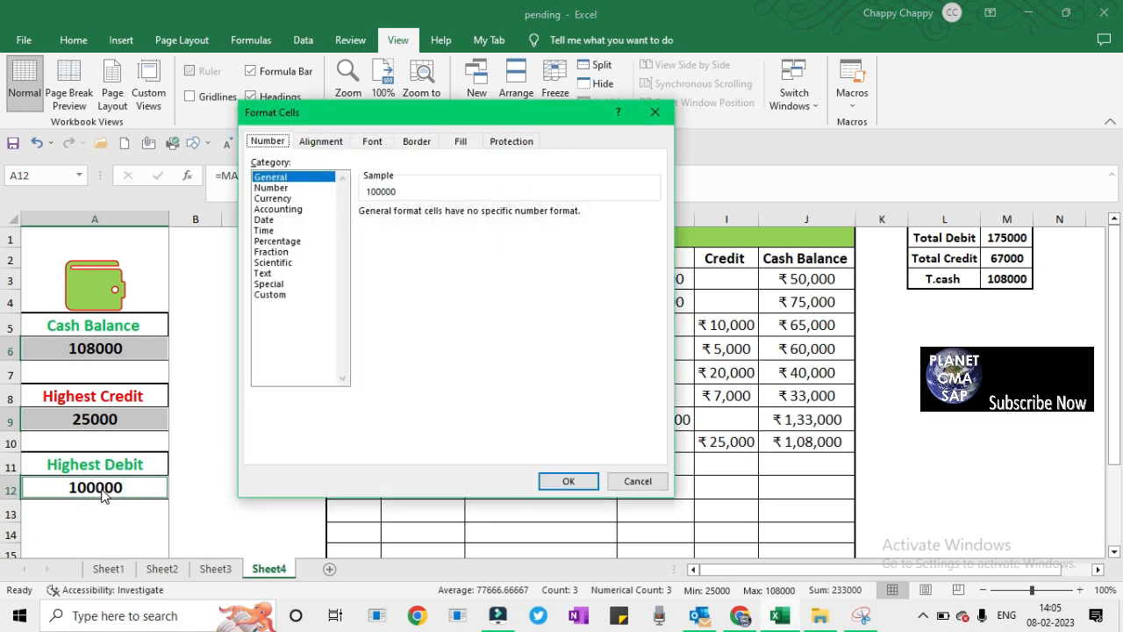
{"action": "left_click", "coordinate": [273, 198]}
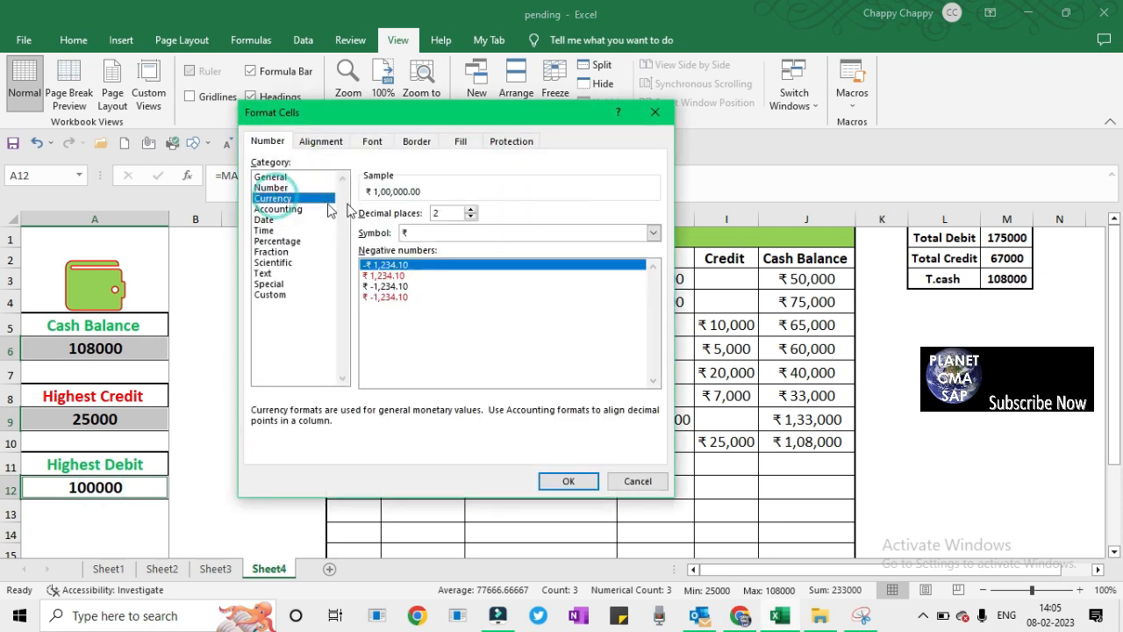
{"action": "left_click", "coordinate": [470, 217]}
{"action": "left_click", "coordinate": [471, 217]}
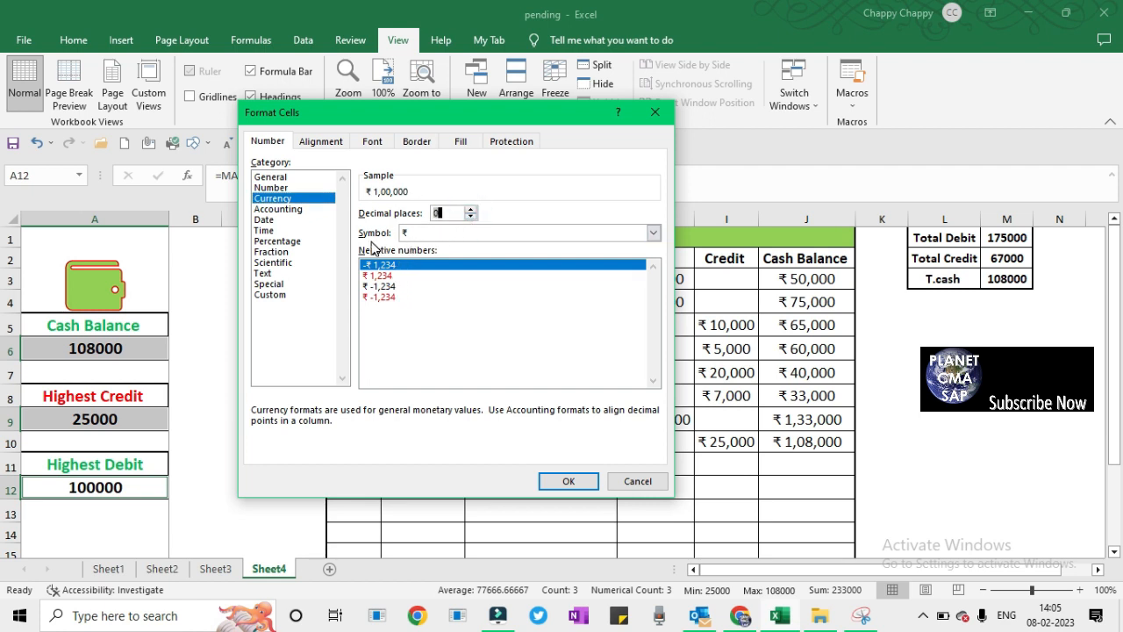
{"action": "left_click", "coordinate": [404, 235]}
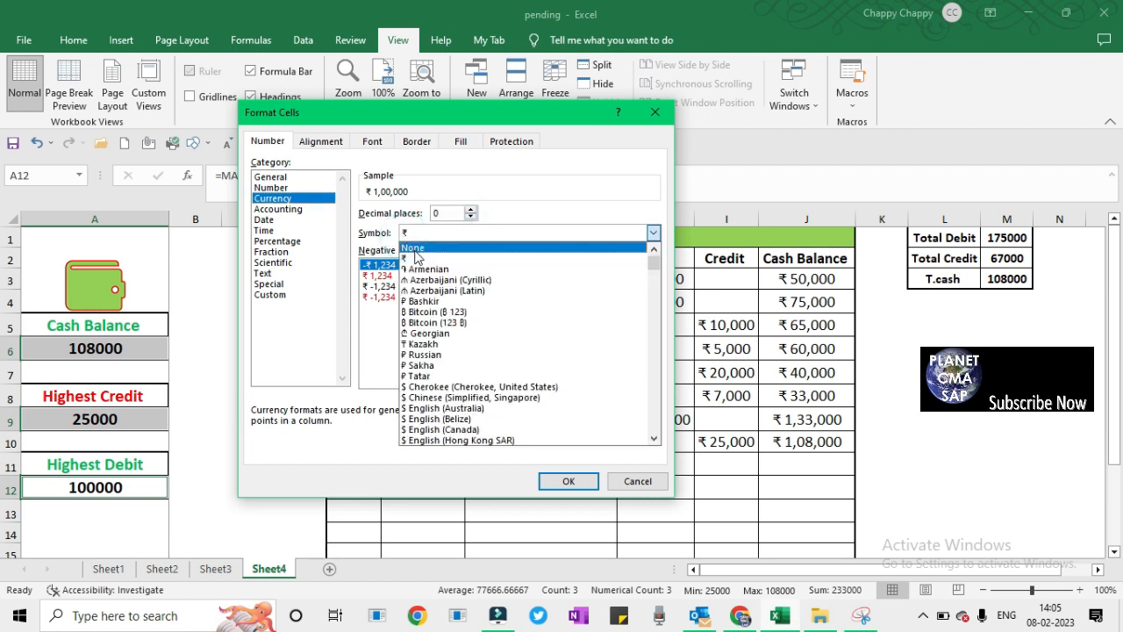
{"action": "left_click", "coordinate": [412, 245]}
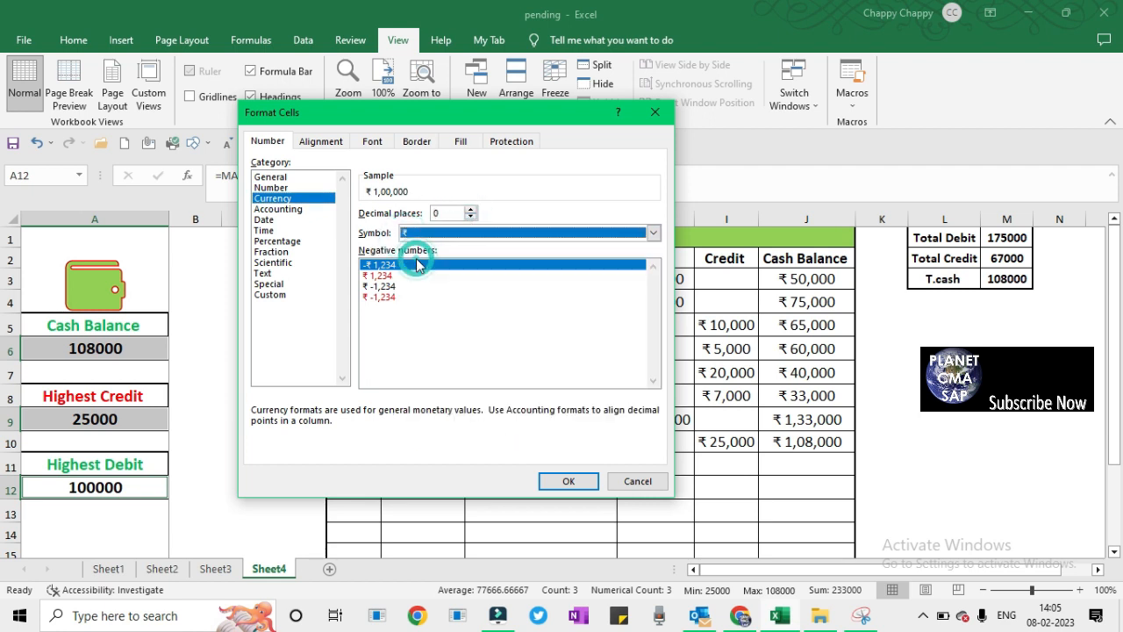
{"action": "left_click", "coordinate": [570, 481]}
{"action": "left_click", "coordinate": [241, 410]}
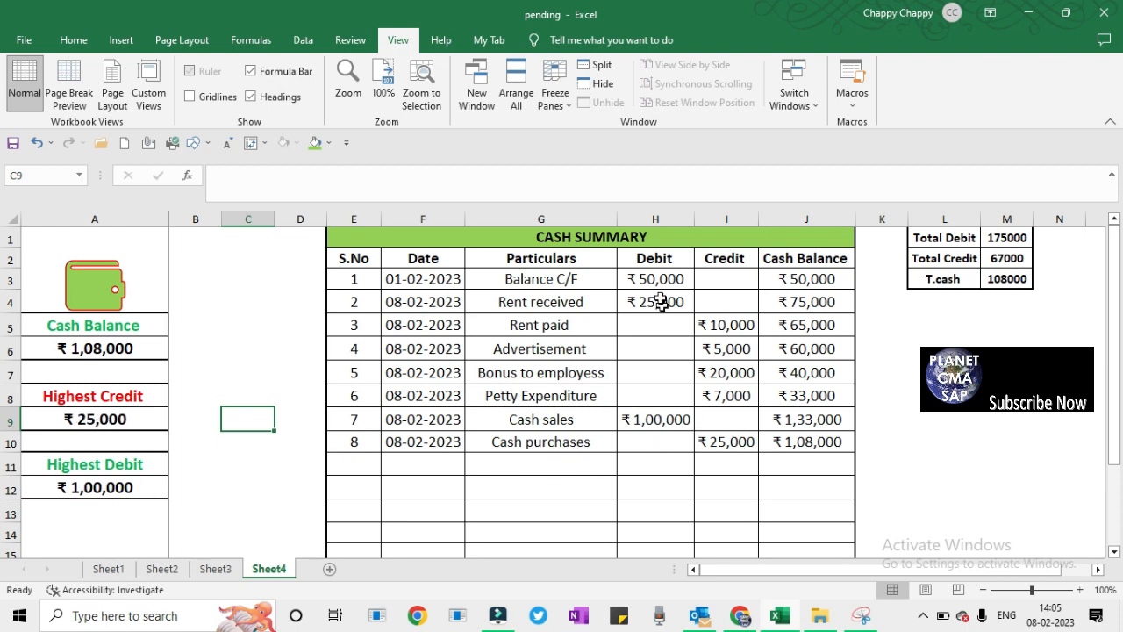
Start a new entry in row 11 with serial number 9 and today's date, 08-02-2023.
{"action": "double_click", "coordinate": [362, 468]}
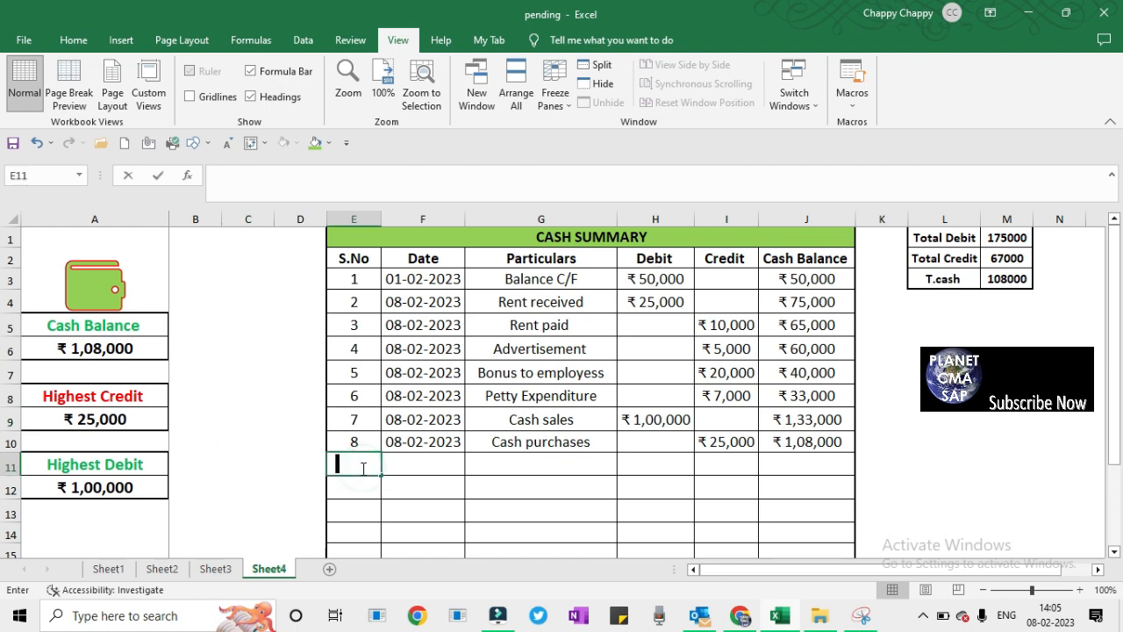
{"action": "type", "text": "9"}
{"action": "key", "text": "Return"}
{"action": "key", "text": "Up"}
{"action": "key", "text": "Right"}
{"action": "key", "text": "ctrl+semicolon"}
{"action": "key", "text": "Return"}
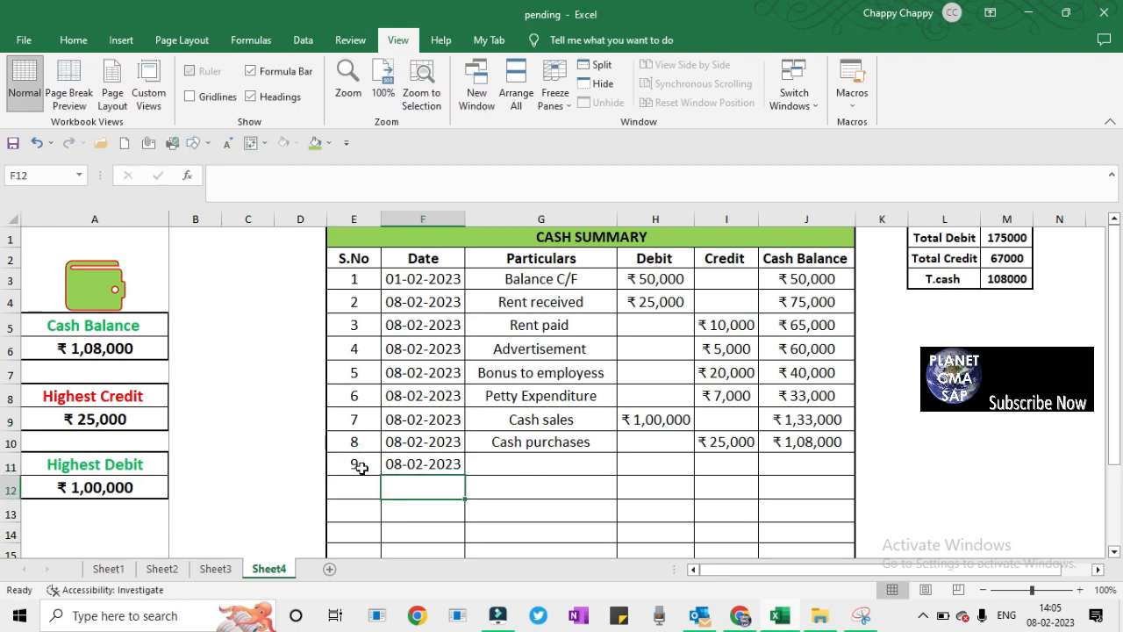
Enter "Cash sales" as the particulars of entry 9, correcting the misspelled text.
{"action": "key", "text": "Up"}
{"action": "key", "text": "Right"}
{"action": "type", "text": "C"}
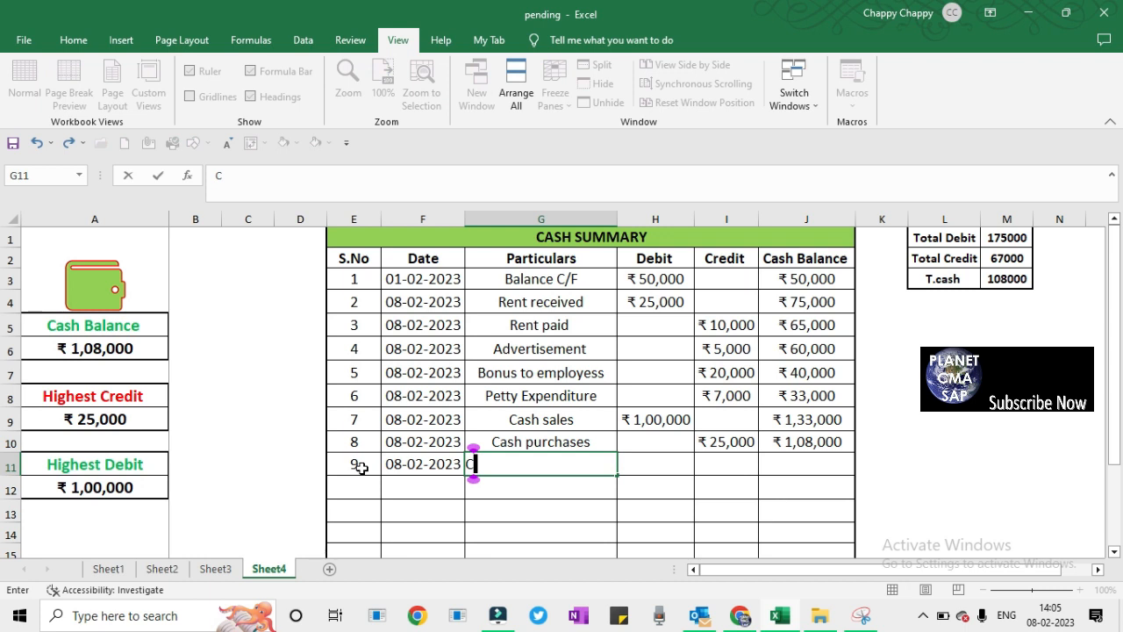
{"action": "type", "text": "ash salae"}
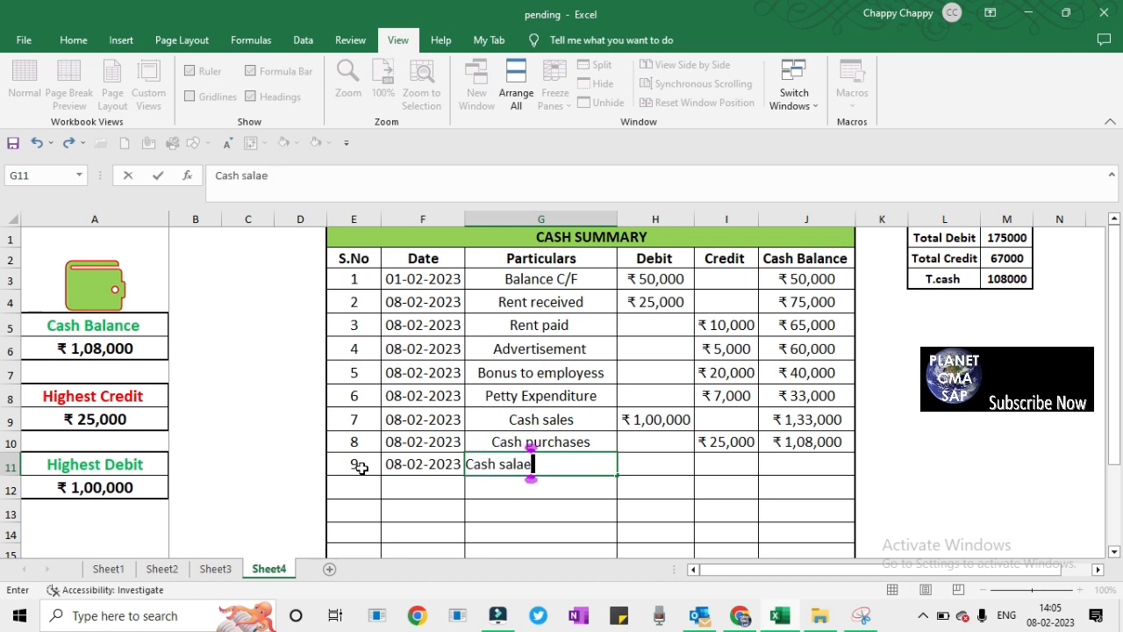
{"action": "type", "text": "s"}
{"action": "key", "text": "Return"}
{"action": "key", "text": "Up"}
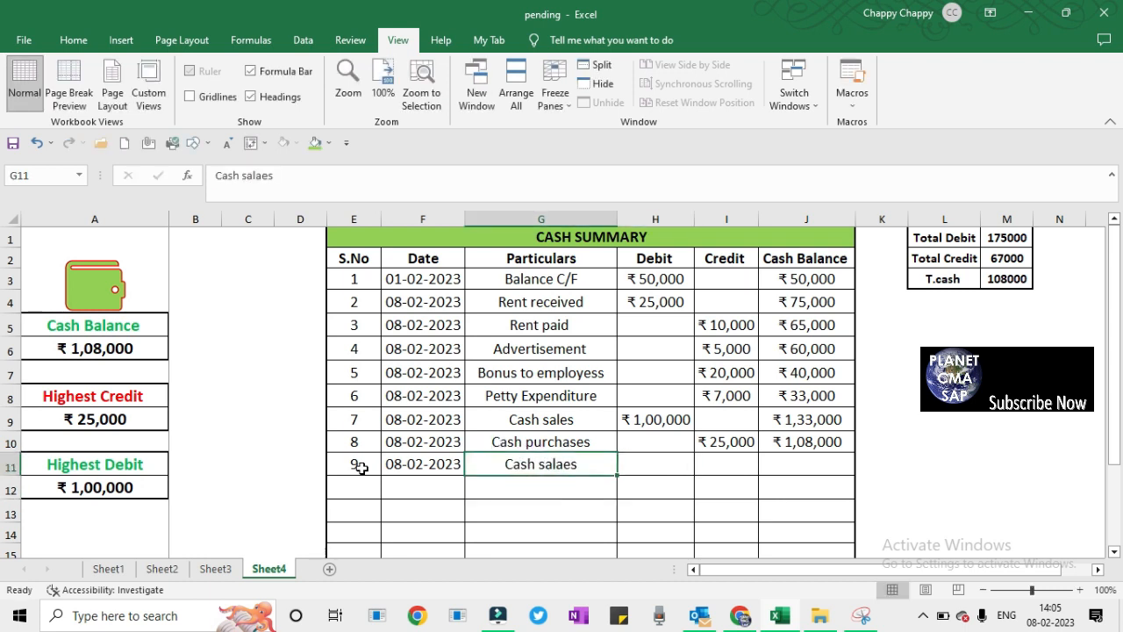
{"action": "type", "text": "Cash S"}
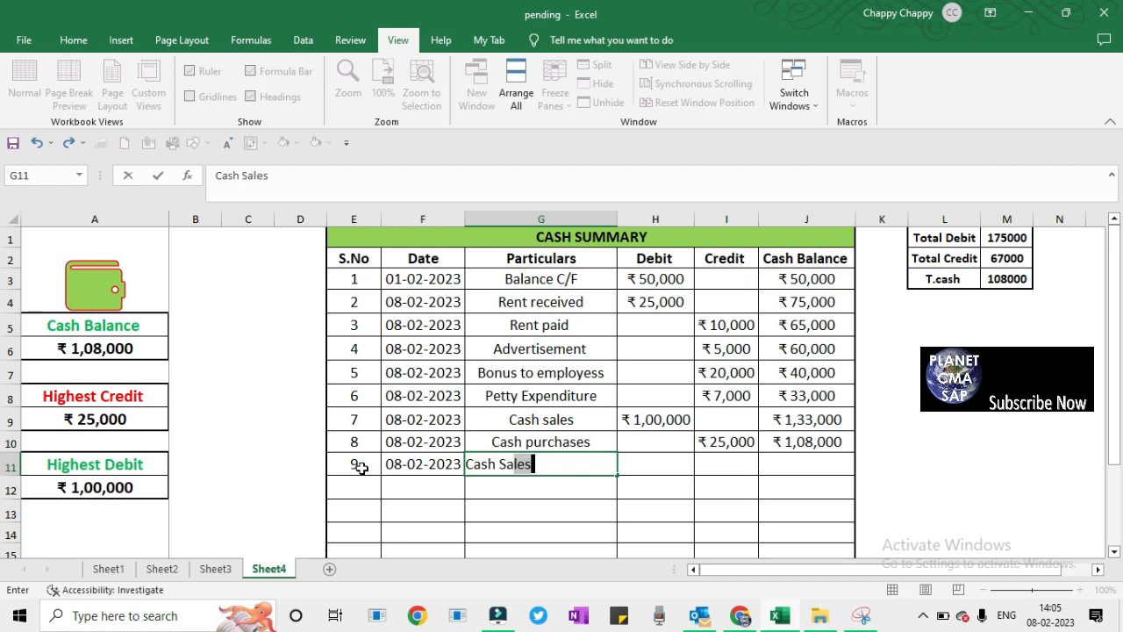
{"action": "key", "text": "Tab"}
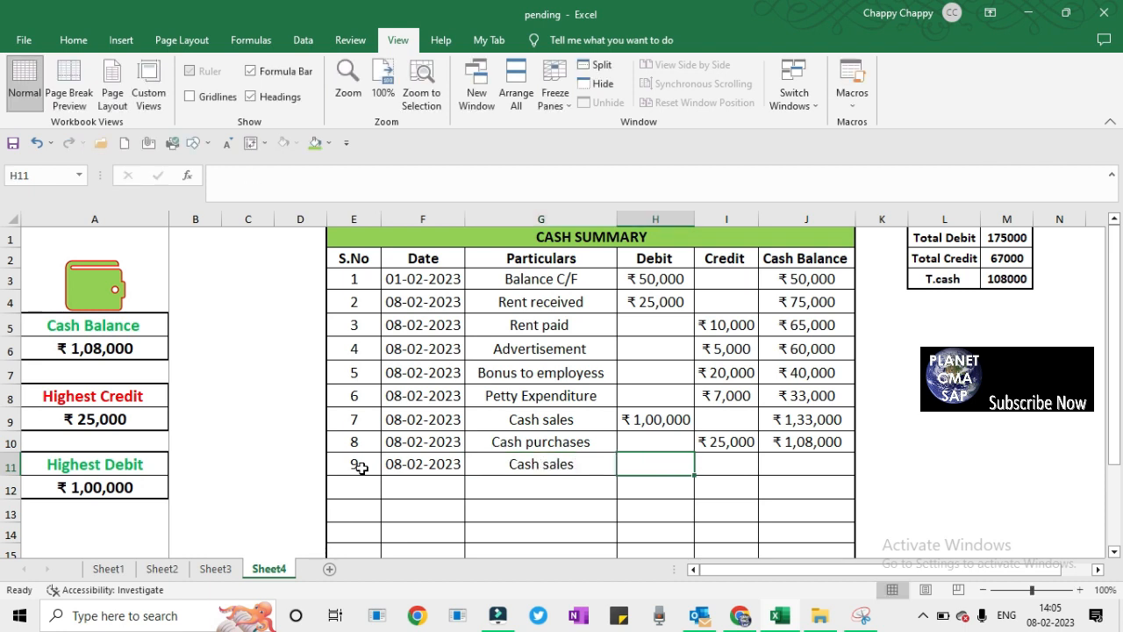
Enter 110000 as the debit amount of entry 9 in H11.
{"action": "type", "text": "110000"}
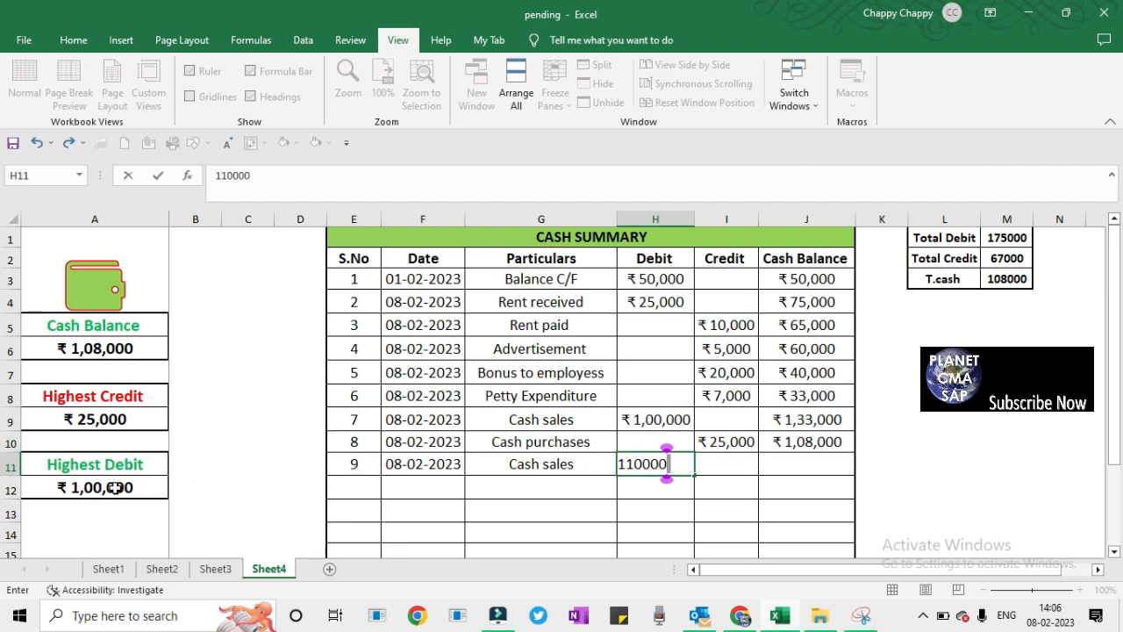
{"action": "key", "text": "Return"}
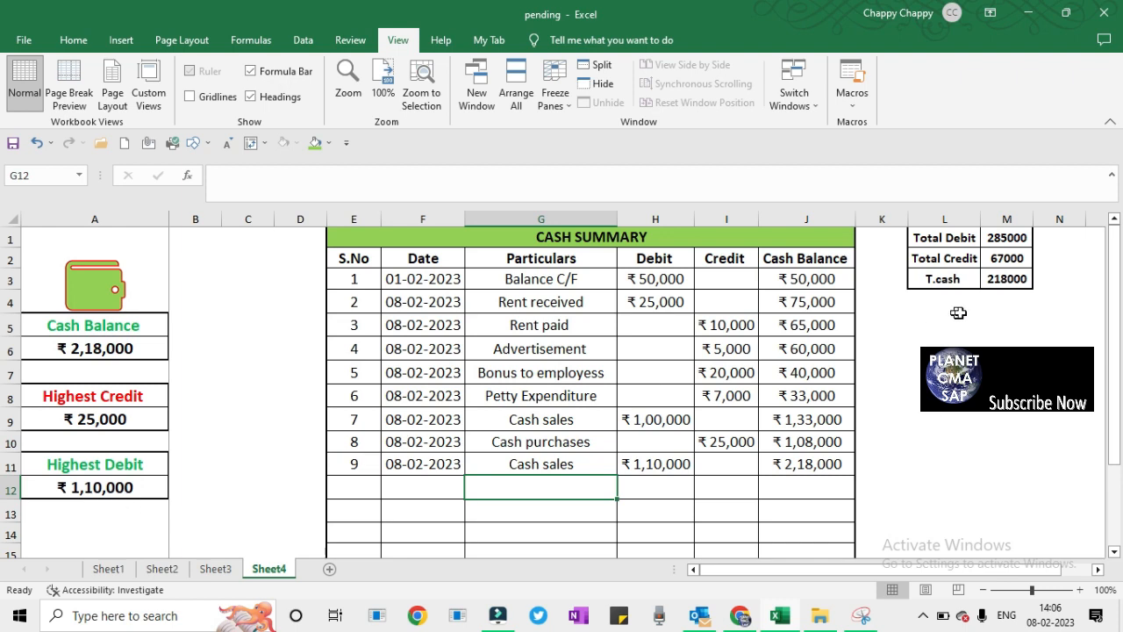
Hide columns L and M, which hold the Total Debit, Total Credit and T.cash helper figures.
{"action": "left_click", "coordinate": [940, 220]}
{"action": "key", "text": "shift+Right"}
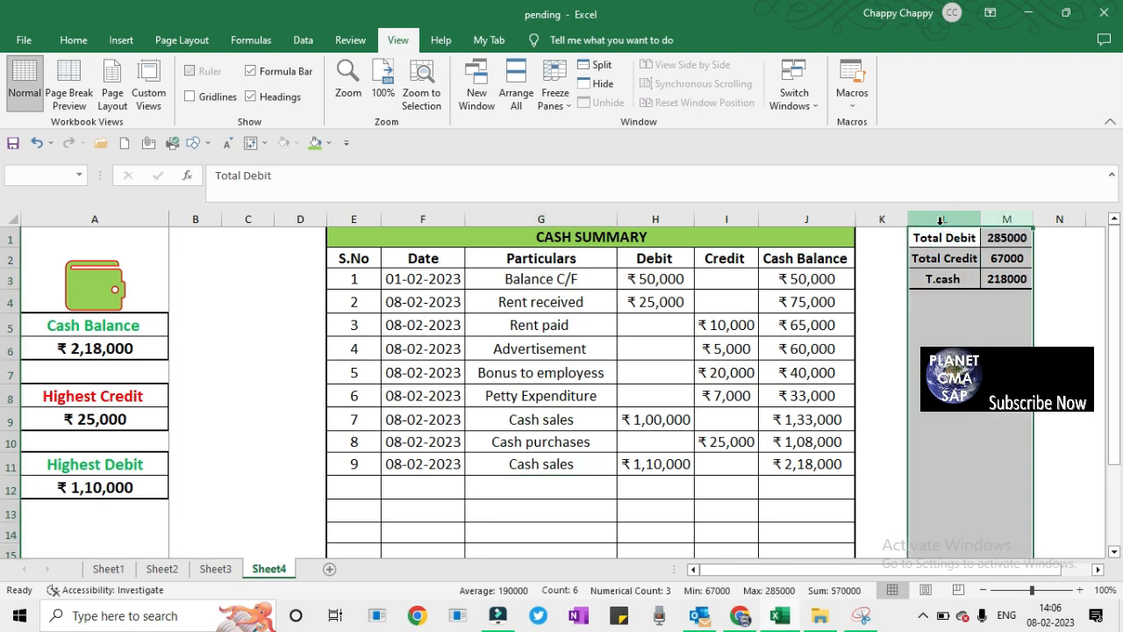
{"action": "right_click", "coordinate": [946, 220]}
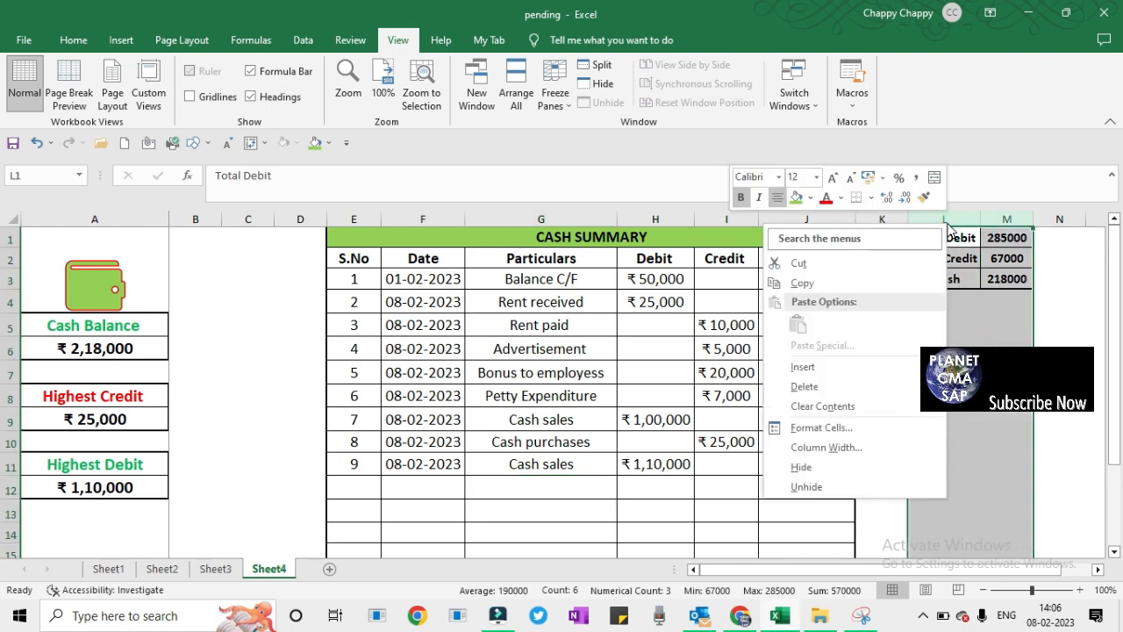
{"action": "key", "text": "Escape"}
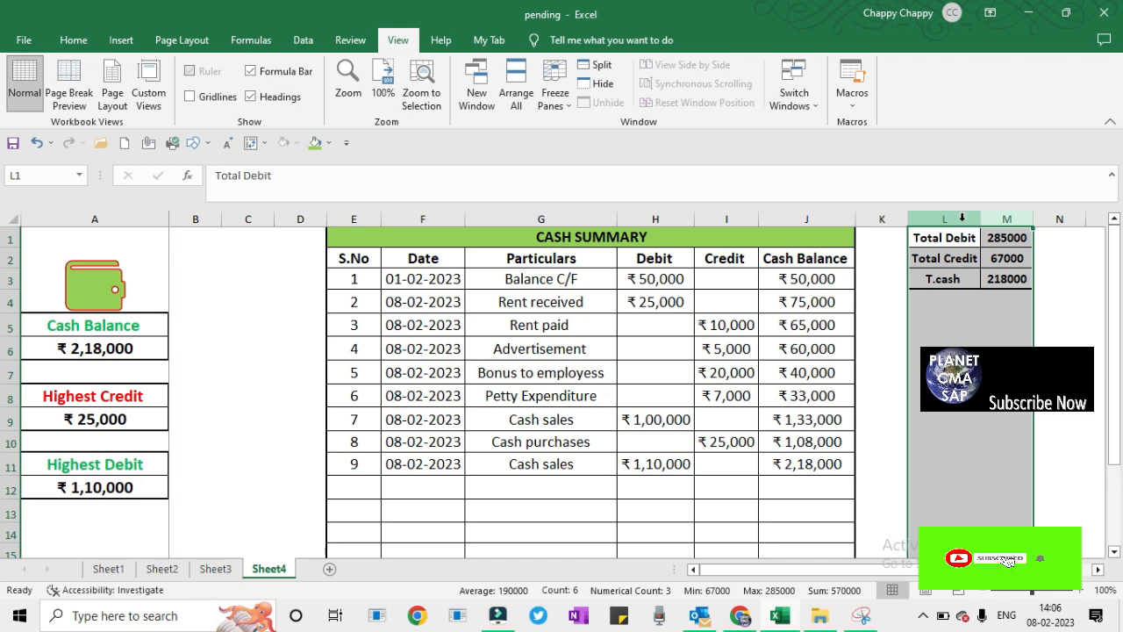
{"action": "key", "text": "ctrl+0"}
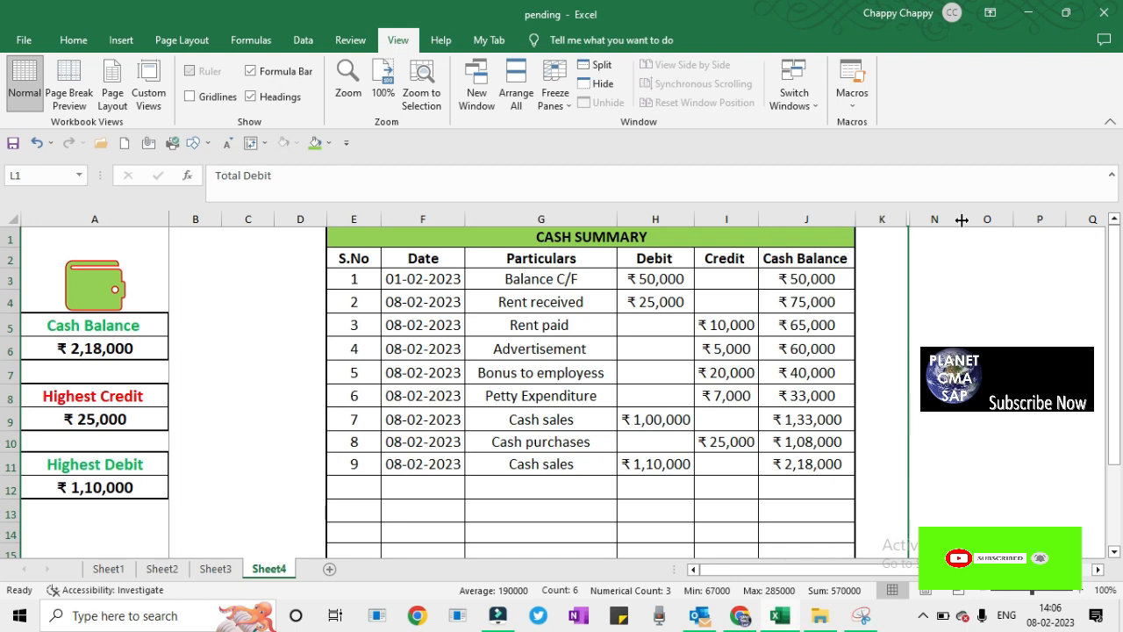
Examine the frozen side panel in column A by moving across the sheet well past the cash summary table and back.
{"action": "left_click", "coordinate": [962, 326]}
{"action": "key", "text": "Right"}
{"action": "key", "text": "Right"}
{"action": "key", "text": "Right"}
{"action": "key", "text": "Right"}
{"action": "key", "text": "Right"}
{"action": "key", "text": "Right"}
{"action": "key", "text": "Right"}
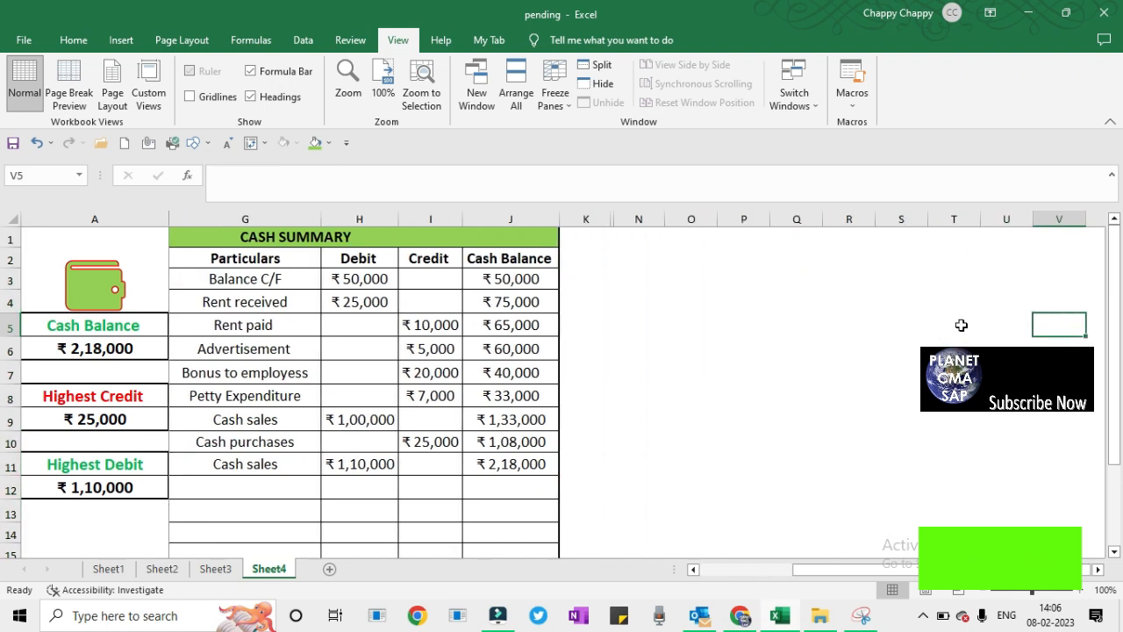
{"action": "key", "text": "Left"}
{"action": "key", "text": "Left"}
{"action": "key", "text": "Left"}
{"action": "key", "text": "Left"}
{"action": "key", "text": "Left"}
{"action": "key", "text": "Left"}
{"action": "key", "text": "Left"}
{"action": "key", "text": "Left"}
{"action": "key", "text": "Left"}
{"action": "key", "text": "Left"}
{"action": "key", "text": "Left"}
{"action": "key", "text": "Left"}
{"action": "key", "text": "Left"}
{"action": "key", "text": "Left"}
{"action": "key", "text": "Left"}
{"action": "key", "text": "Left"}
{"action": "key", "text": "Left"}
{"action": "key", "text": "Left"}
{"action": "key", "text": "Left"}
{"action": "key", "text": "Right"}
{"action": "key", "text": "Right"}
{"action": "key", "text": "Right"}
{"action": "key", "text": "Right"}
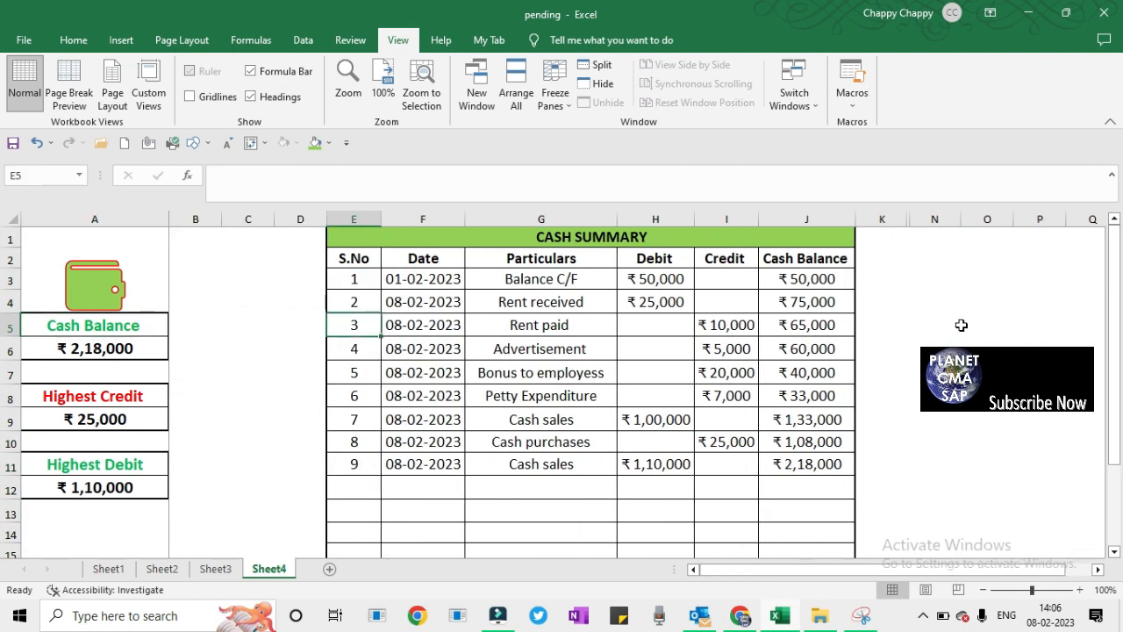
{"action": "key", "text": "Right"}
{"action": "key", "text": "Right"}
{"action": "key", "text": "Right"}
{"action": "key", "text": "Right"}
{"action": "key", "text": "Right"}
{"action": "key", "text": "Right"}
{"action": "key", "text": "Right"}
{"action": "key", "text": "Right"}
{"action": "key", "text": "Right"}
{"action": "key", "text": "Right"}
{"action": "key", "text": "Right"}
{"action": "key", "text": "Right"}
{"action": "key", "text": "Right"}
{"action": "key", "text": "Right"}
{"action": "key", "text": "Right"}
{"action": "key", "text": "Right"}
{"action": "key", "text": "Right"}
{"action": "key", "text": "Right"}
{"action": "key", "text": "Right"}
{"action": "key", "text": "Right"}
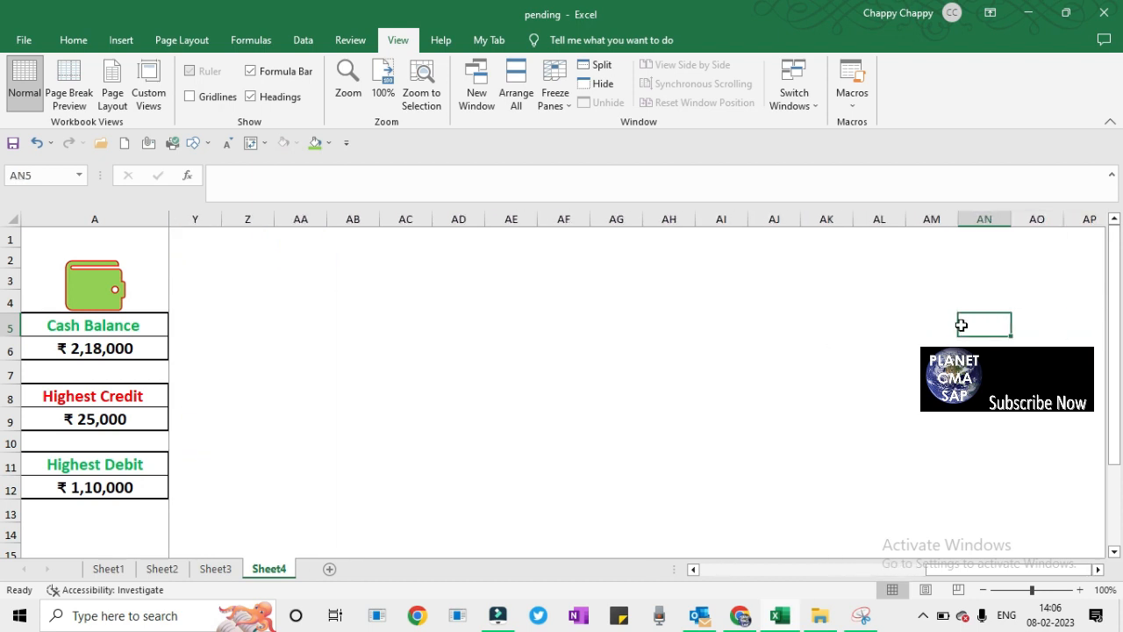
{"action": "key", "text": "Left"}
{"action": "key", "text": "Left"}
{"action": "key", "text": "Left"}
{"action": "key", "text": "Left"}
{"action": "key", "text": "Left"}
{"action": "key", "text": "Left"}
{"action": "key", "text": "Left"}
{"action": "key", "text": "Left"}
{"action": "key", "text": "Left"}
{"action": "key", "text": "Left"}
{"action": "key", "text": "Left"}
{"action": "key", "text": "Left"}
{"action": "key", "text": "Left"}
{"action": "key", "text": "Left"}
{"action": "key", "text": "Left"}
{"action": "key", "text": "Left"}
{"action": "key", "text": "Left"}
{"action": "key", "text": "Left"}
{"action": "key", "text": "Left"}
{"action": "key", "text": "Left"}
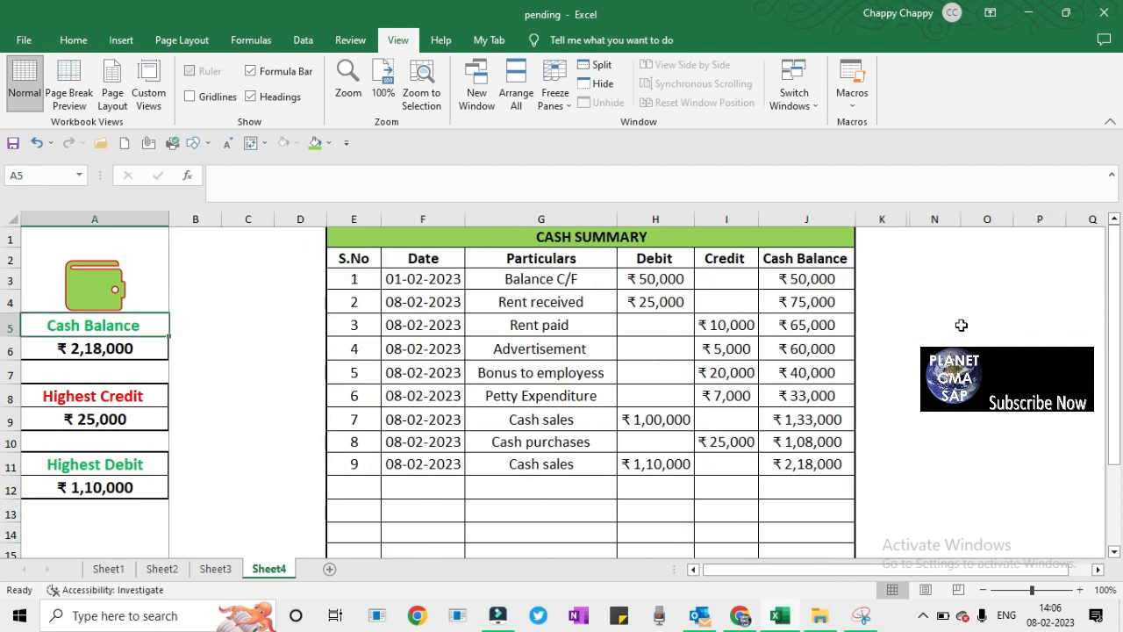
{"action": "key", "text": "Right"}
{"action": "key", "text": "Right"}
{"action": "key", "text": "Up"}
{"action": "key", "text": "Up"}
{"action": "key", "text": "Up"}
{"action": "key", "text": "Up"}
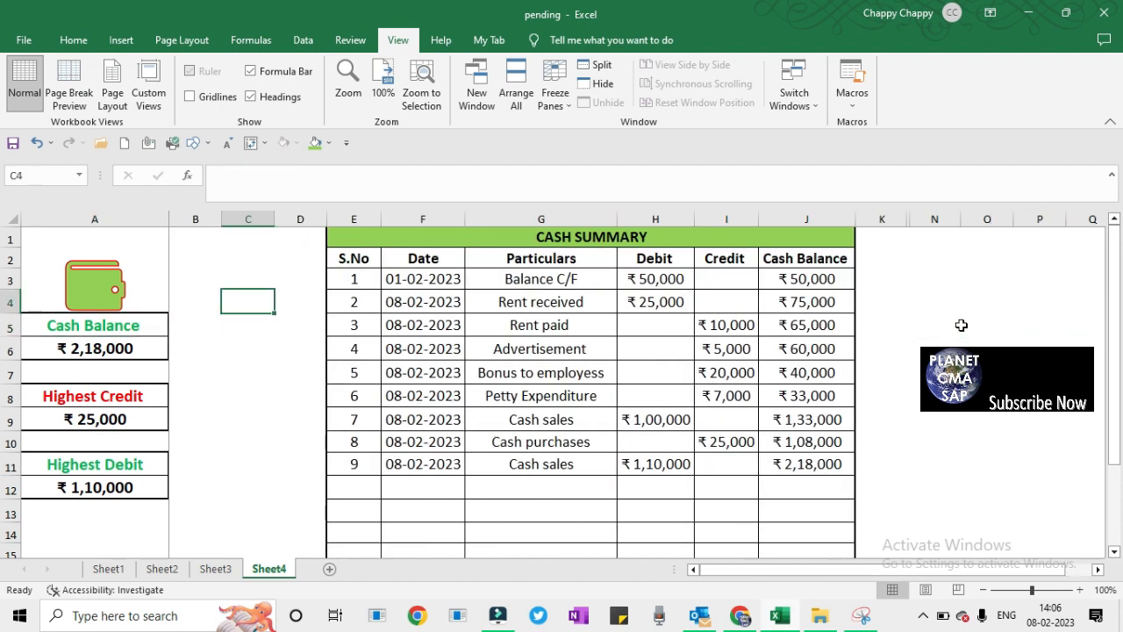